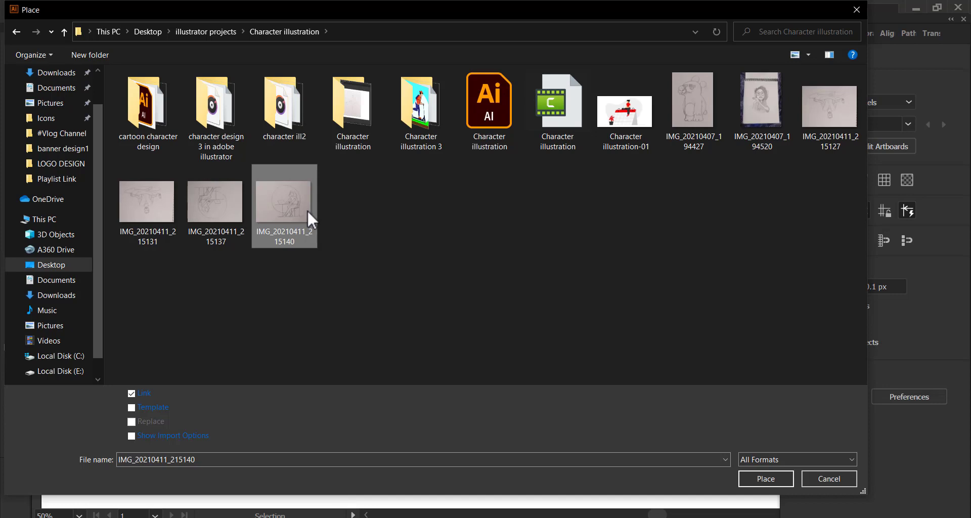
# - Place the linked sketch IMG_20210411_215140 at about 797 by 597 px and rotate it 180° so the character is upright
pyautogui.click(765, 478)
pyautogui.moveTo(165, 109)
pyautogui.mouseDown()
pyautogui.moveTo(427, 314)
pyautogui.moveTo(664, 406)
pyautogui.mouseUp()
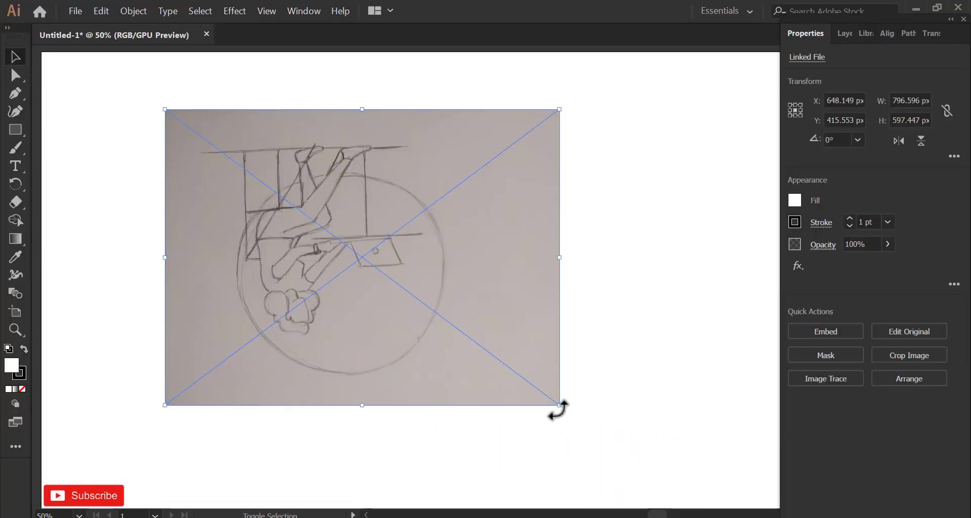
pyautogui.moveTo(429, 416); pyautogui.dragTo(150, 268)
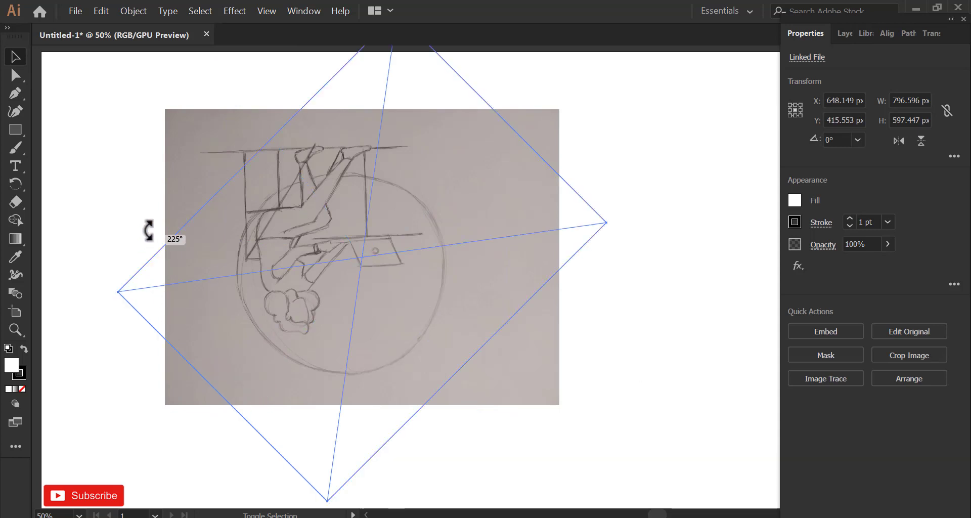
pyautogui.moveTo(148, 231); pyautogui.dragTo(166, 195)
pyautogui.moveTo(178, 158); pyautogui.dragTo(178, 157)
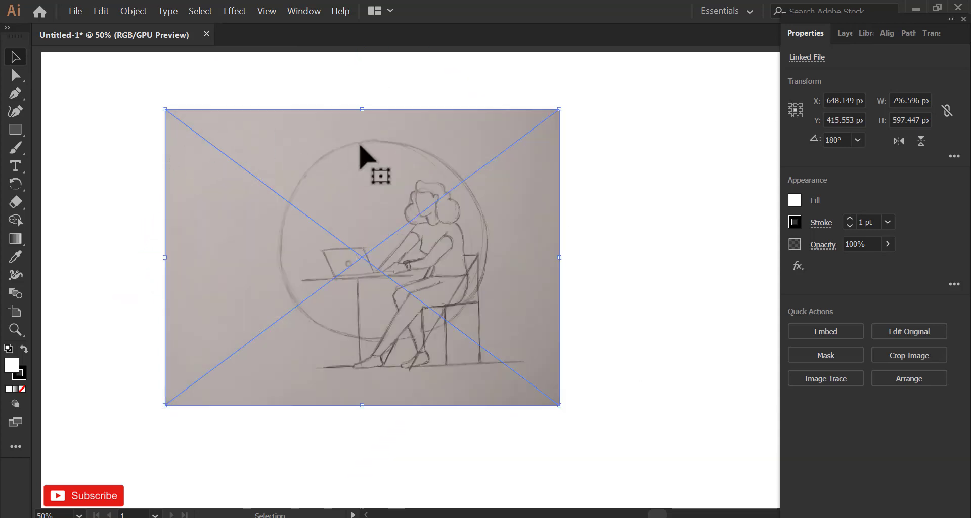
# - Shift the sketch about 96 px to the left and set its opacity to 40%
pyautogui.moveTo(478, 240)
pyautogui.mouseDown()
pyautogui.moveTo(410, 241)
pyautogui.moveTo(430, 241)
pyautogui.mouseUp()
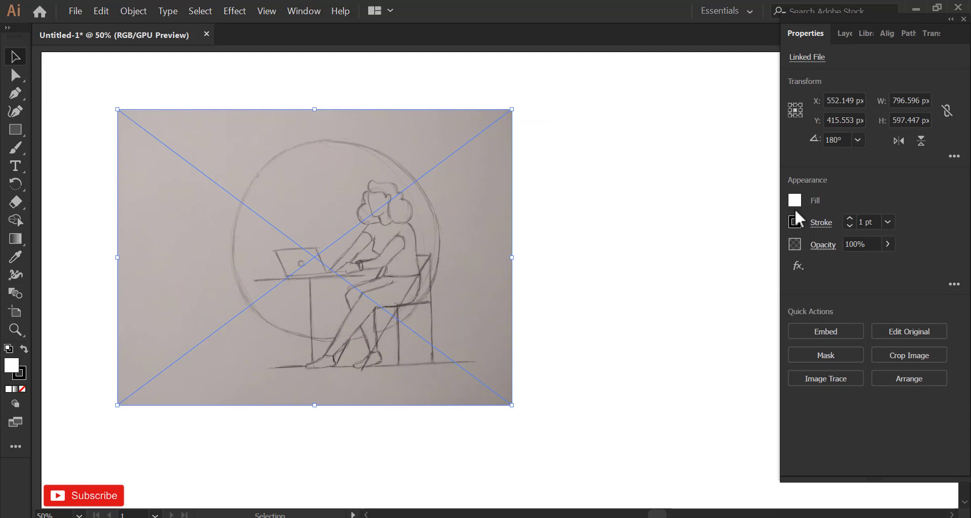
pyautogui.click(888, 244)
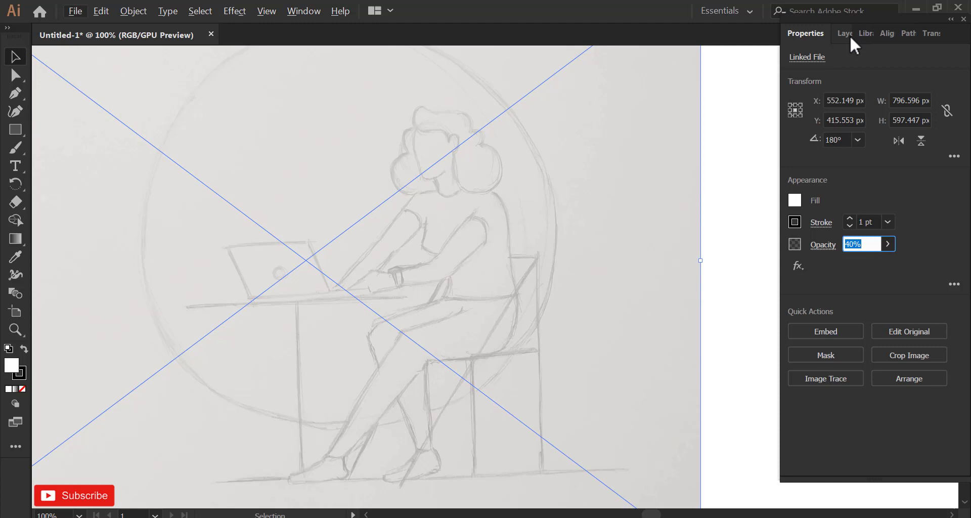
pyautogui.click(846, 33)
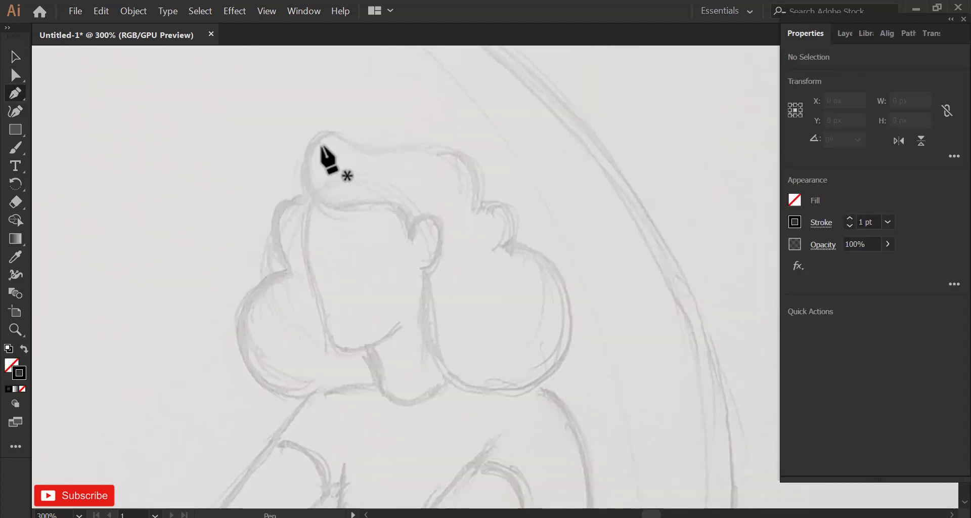
# - Trace the woman's fringe from the forehead to the curve around her ear with the Pen tool, using a 1 pt black stroke without fill
pyautogui.scroll(1, 321, 147)
pyautogui.click(297, 160)
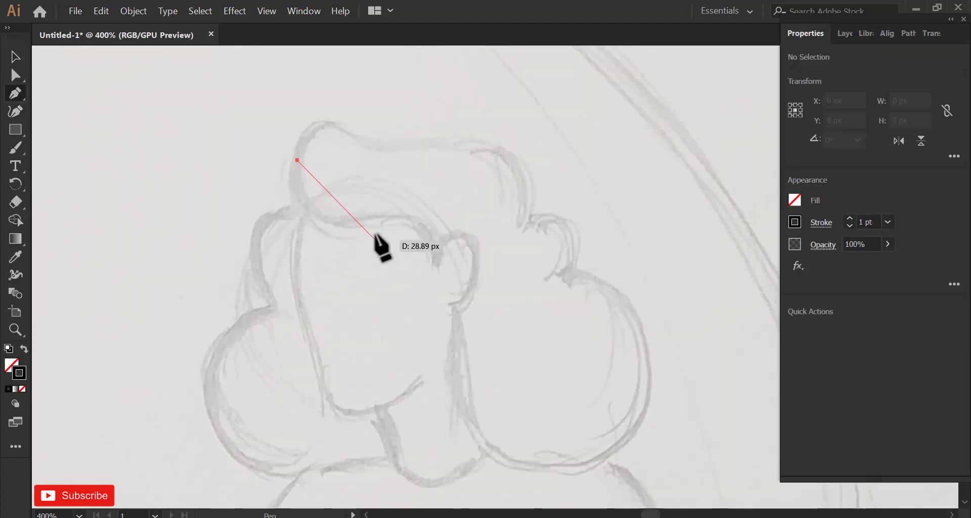
pyautogui.moveTo(371, 219); pyautogui.dragTo(386, 221)
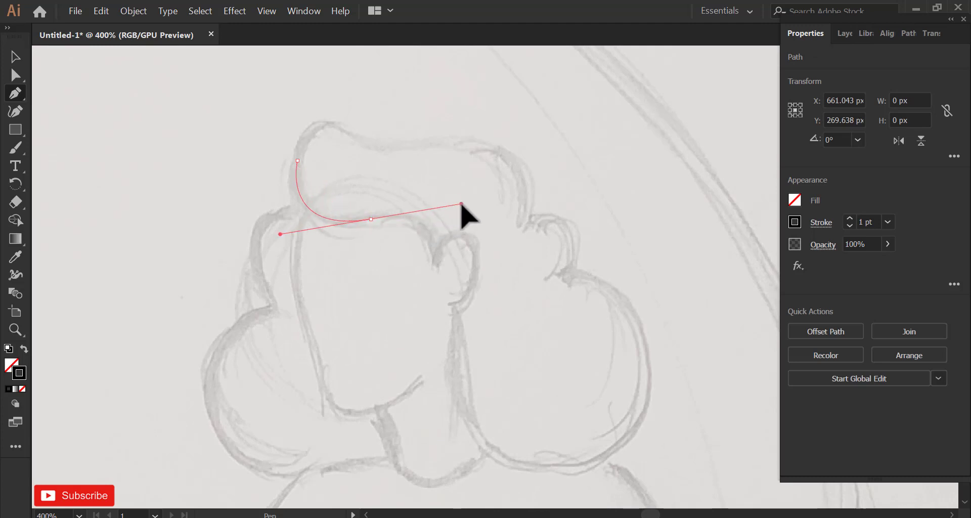
pyautogui.moveTo(458, 221); pyautogui.dragTo(460, 221)
pyautogui.moveTo(434, 263); pyautogui.dragTo(436, 326)
pyautogui.click(434, 263)
pyautogui.moveTo(473, 246)
pyautogui.mouseDown()
pyautogui.moveTo(476, 267)
pyautogui.moveTo(501, 277)
pyautogui.mouseUp()
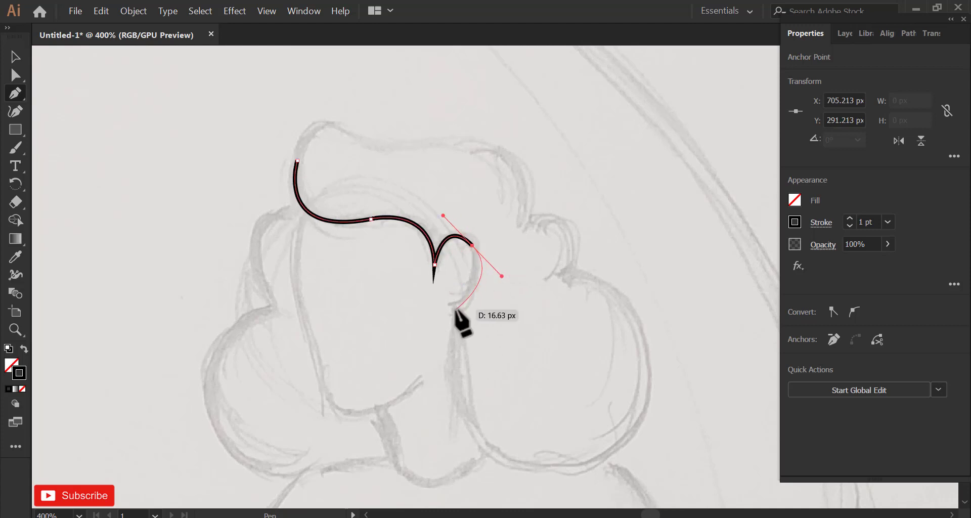
# - Set the hair path's stroke to round corner joins and continue the outline around the large curl behind the neck
pyautogui.click(819, 223)
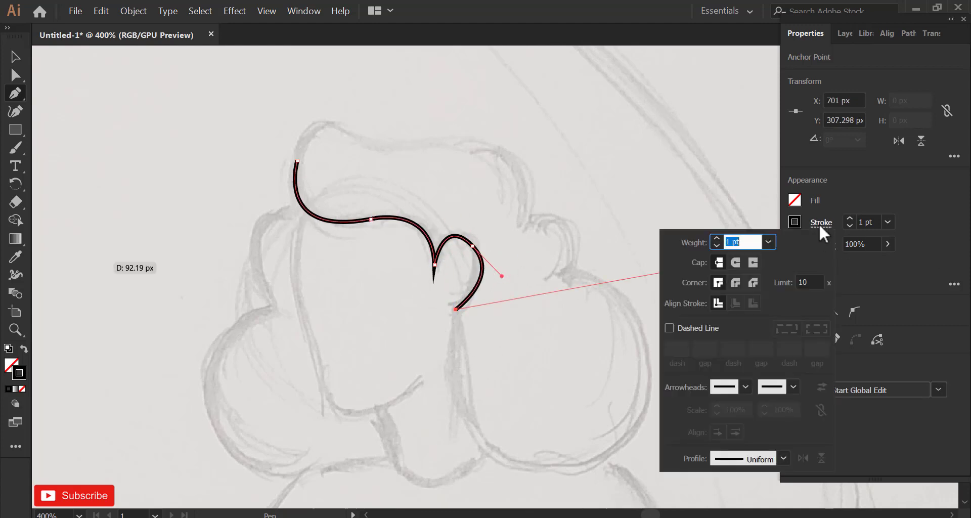
pyautogui.click(736, 282)
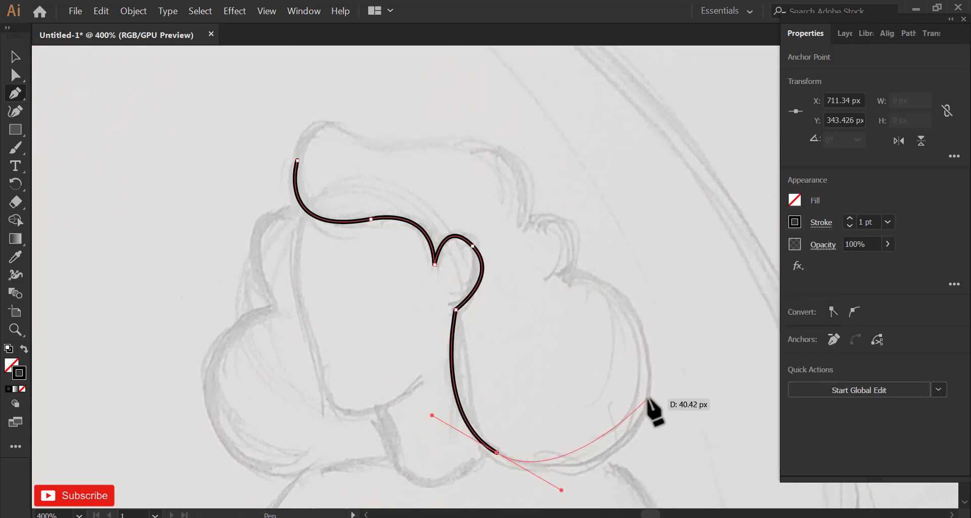
pyautogui.moveTo(648, 399)
pyautogui.mouseDown()
pyautogui.moveTo(649, 340)
pyautogui.moveTo(661, 340)
pyautogui.mouseUp()
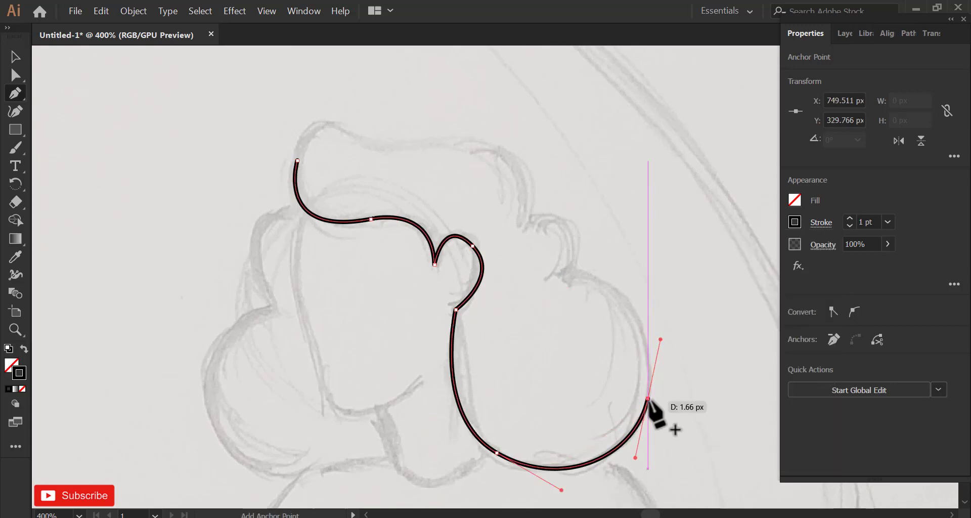
pyautogui.moveTo(569, 272); pyautogui.dragTo(464, 259)
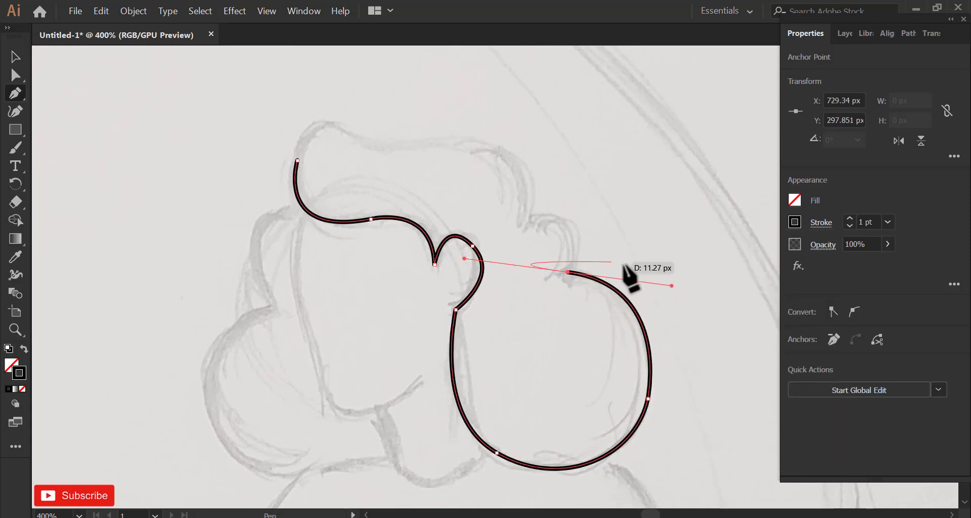
# - Extend the hair outline around the small curl above the large one, ending in a corner at the crown
pyautogui.moveTo(568, 225); pyautogui.dragTo(551, 197)
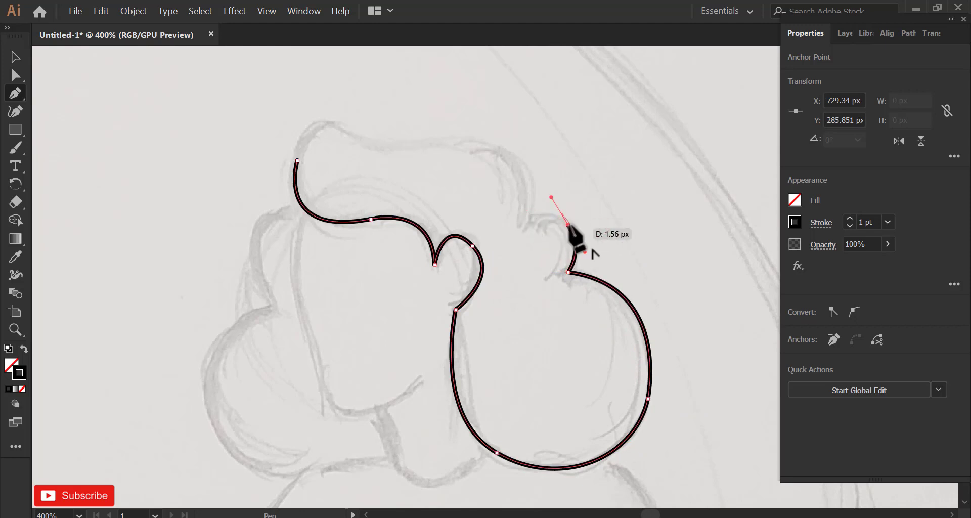
pyautogui.click(568, 226)
pyautogui.scroll(4, 561, 224)
pyautogui.scroll(-2, 562, 224)
pyautogui.moveTo(491, 221); pyautogui.dragTo(445, 248)
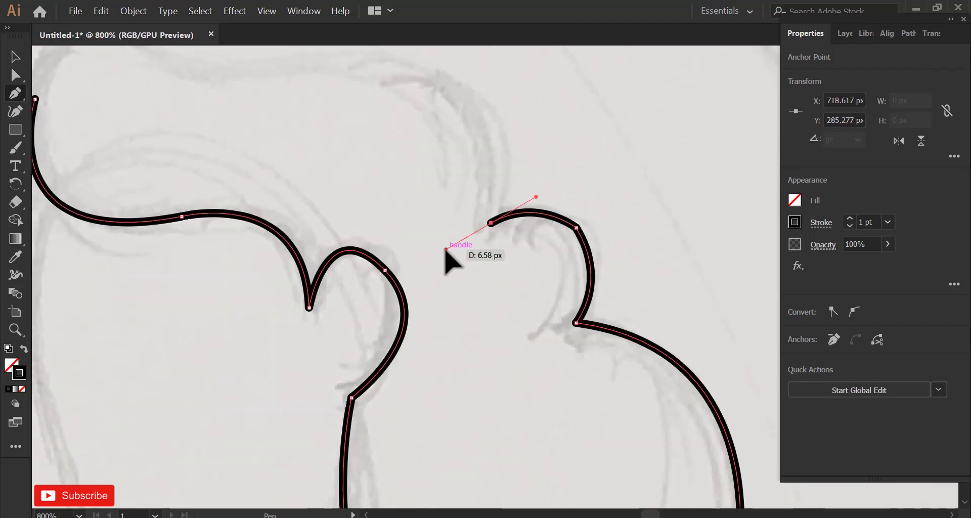
pyautogui.hotkey('ctrl', 'z')
pyautogui.moveTo(489, 219); pyautogui.dragTo(437, 245)
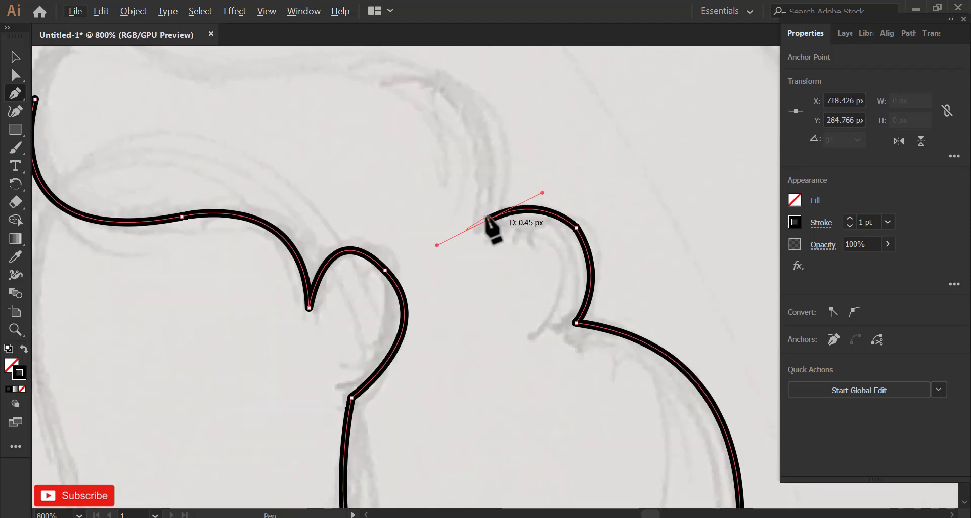
pyautogui.click(489, 220)
# - Trace the hair over the crown to the front and close the front hair outline at its starting point
pyautogui.scroll(-1, 586, 227)
pyautogui.moveTo(536, 224); pyautogui.dragTo(545, 309)
pyautogui.moveTo(450, 195)
pyautogui.mouseDown()
pyautogui.moveTo(338, 195)
pyautogui.moveTo(339, 187)
pyautogui.mouseUp()
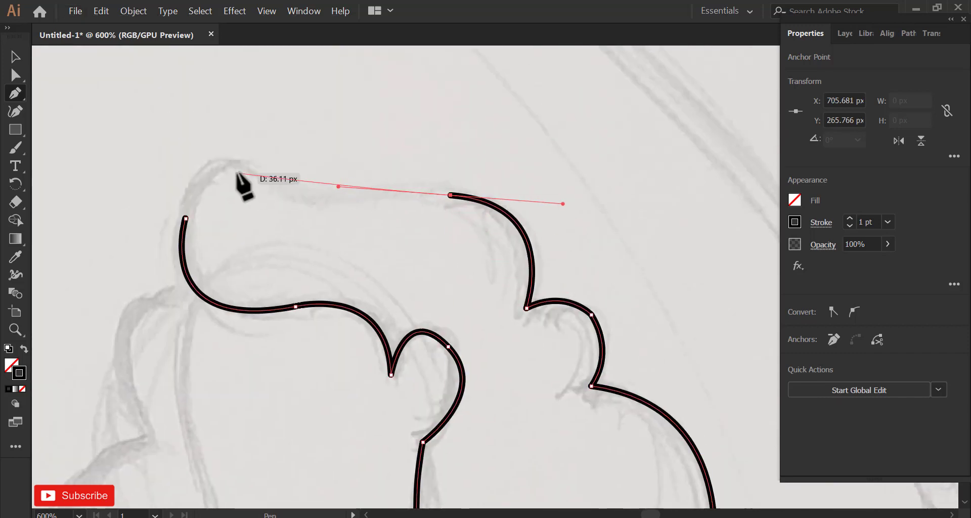
pyautogui.moveTo(197, 117); pyautogui.dragTo(182, 117)
pyautogui.moveTo(273, 218); pyautogui.dragTo(377, 233)
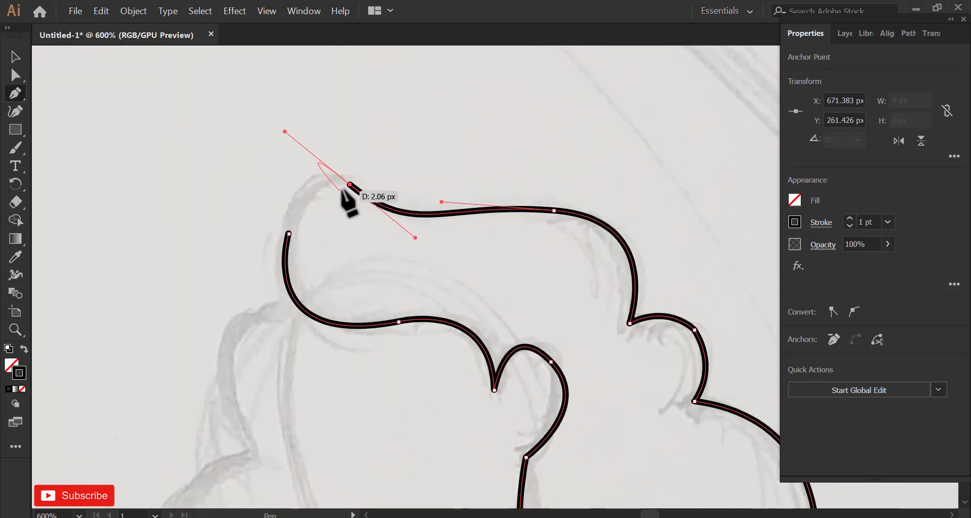
pyautogui.click(349, 184)
pyautogui.moveTo(289, 234); pyautogui.dragTo(277, 306)
pyautogui.keyDown('ctrl'); pyautogui.click(275, 307); pyautogui.keyUp('ctrl')
# - Trace the face with the Pen tool from beneath the fringe down the cheek, around the chin and along the jawline
pyautogui.scroll(-1, 422, 265)
pyautogui.moveTo(422, 265); pyautogui.dragTo(398, 130)
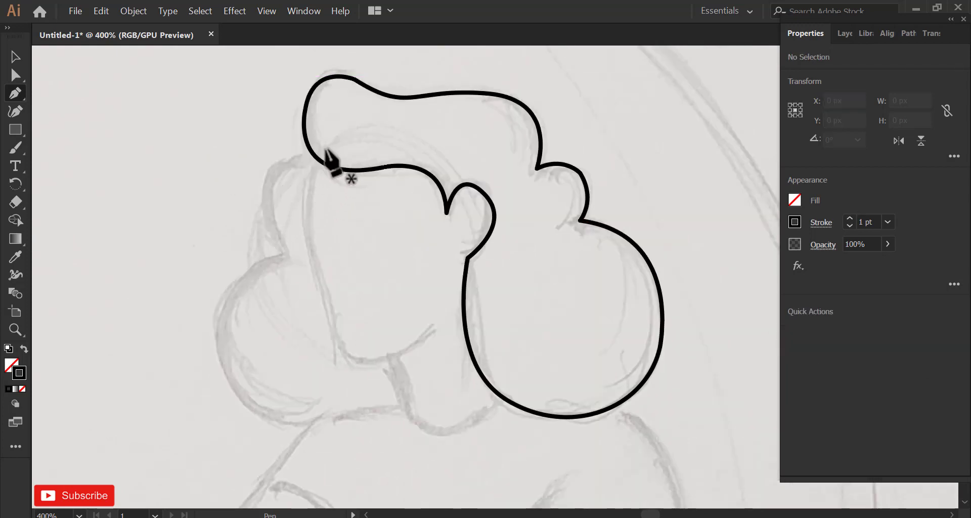
pyautogui.moveTo(313, 260); pyautogui.dragTo(309, 248)
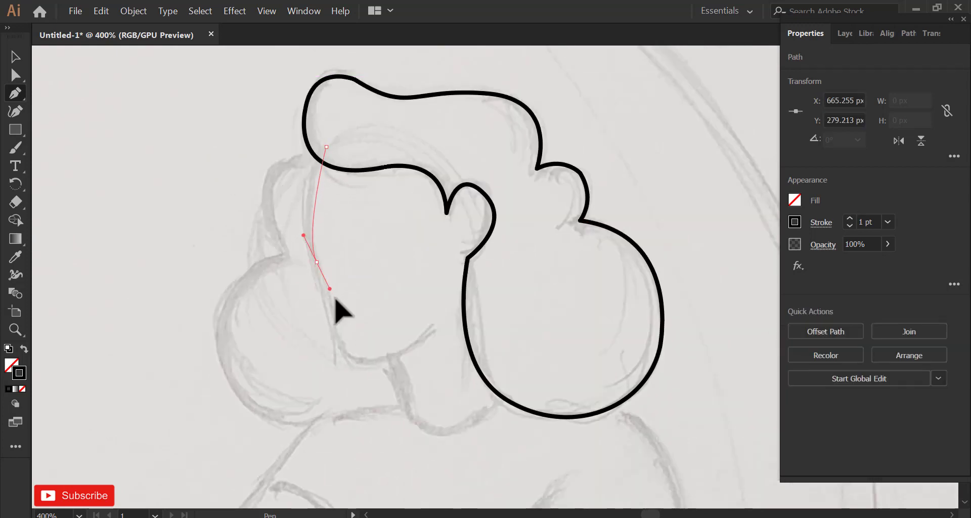
pyautogui.moveTo(337, 320); pyautogui.dragTo(337, 321)
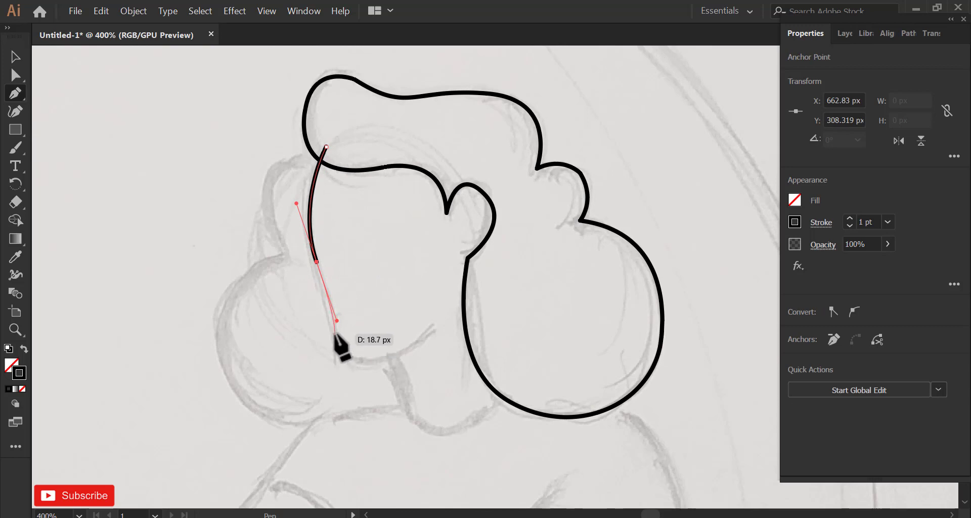
pyautogui.click(335, 334)
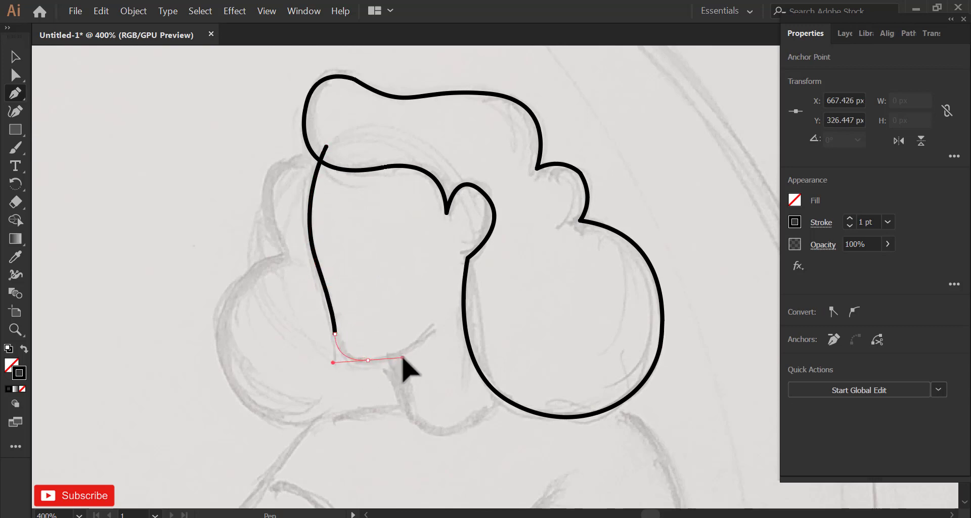
pyautogui.moveTo(399, 358); pyautogui.dragTo(398, 358)
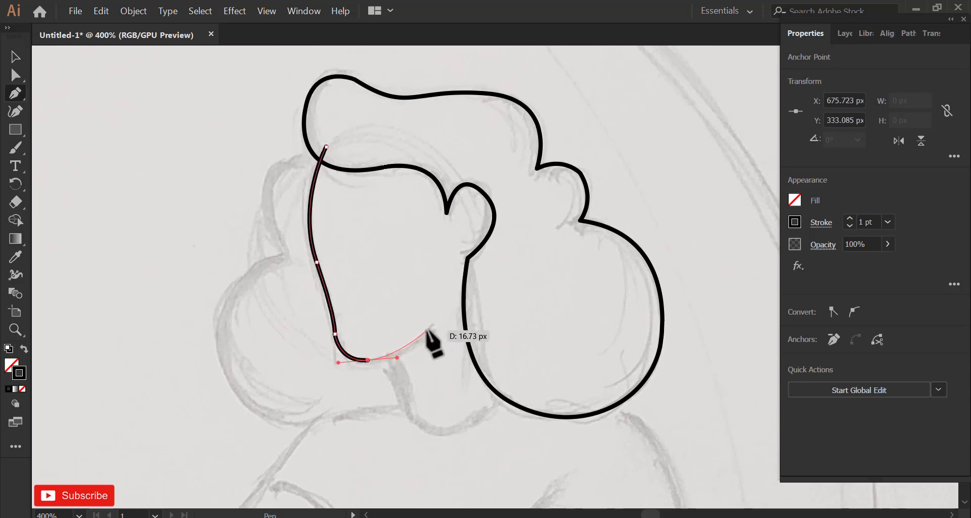
pyautogui.click(427, 329)
# - Continue the face path from the jaw down the front of the neck and around the neckline to the large curl
pyautogui.click(388, 360)
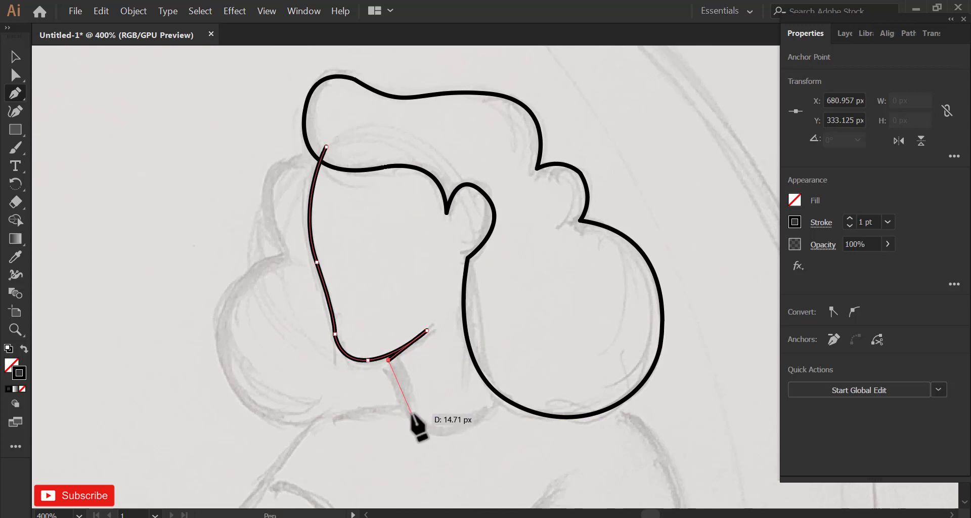
pyautogui.moveTo(412, 414); pyautogui.dragTo(412, 441)
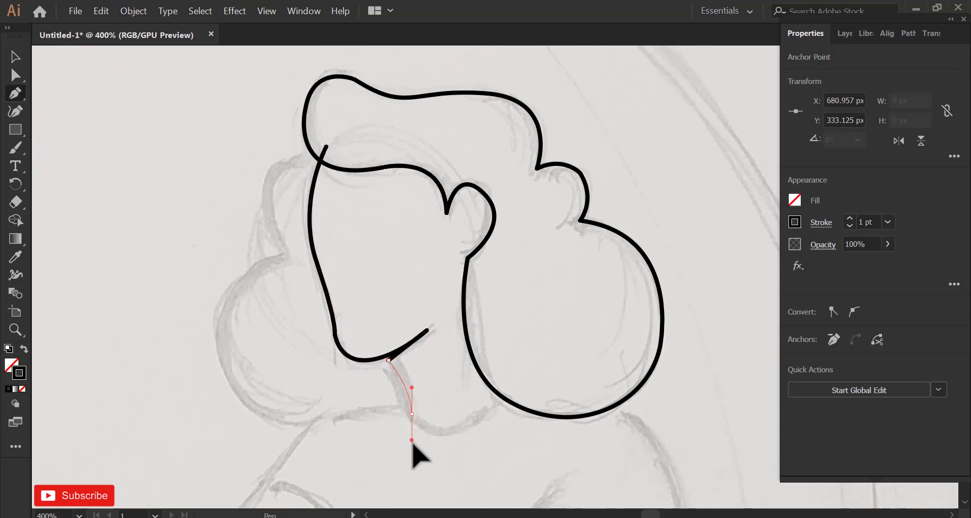
pyautogui.click(412, 415)
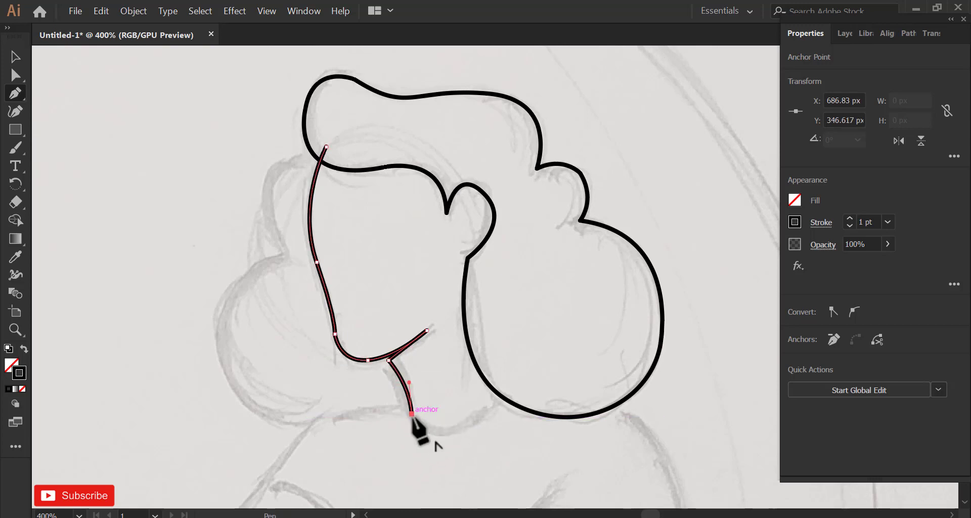
pyautogui.moveTo(455, 429); pyautogui.dragTo(474, 427)
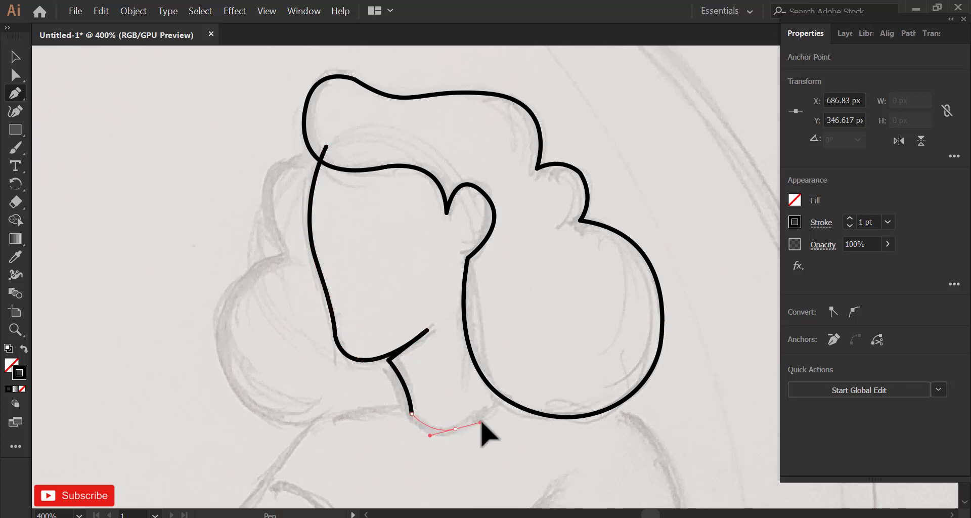
pyautogui.click(500, 388)
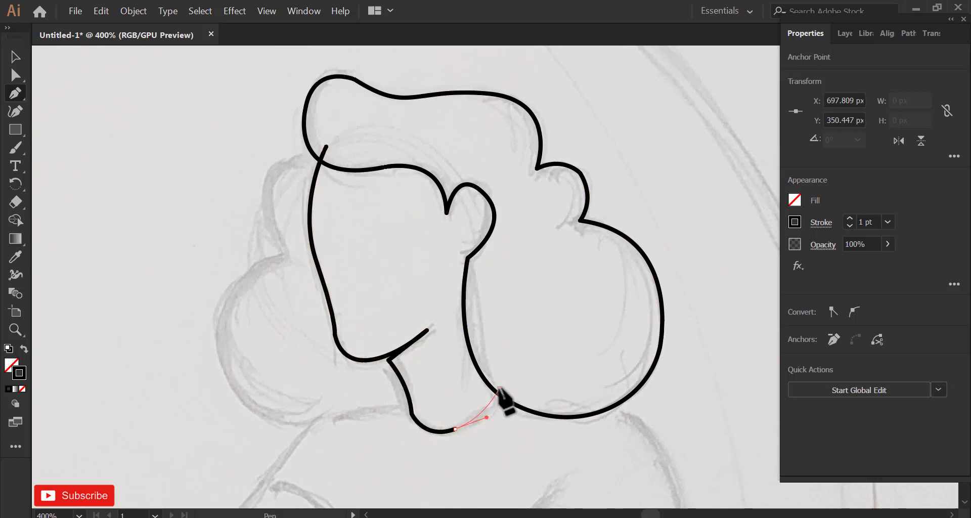
# - Close the face and neck path with straight segments running up behind the ear and across beneath the hair
pyautogui.click(488, 262)
pyautogui.click(506, 203)
pyautogui.click(466, 143)
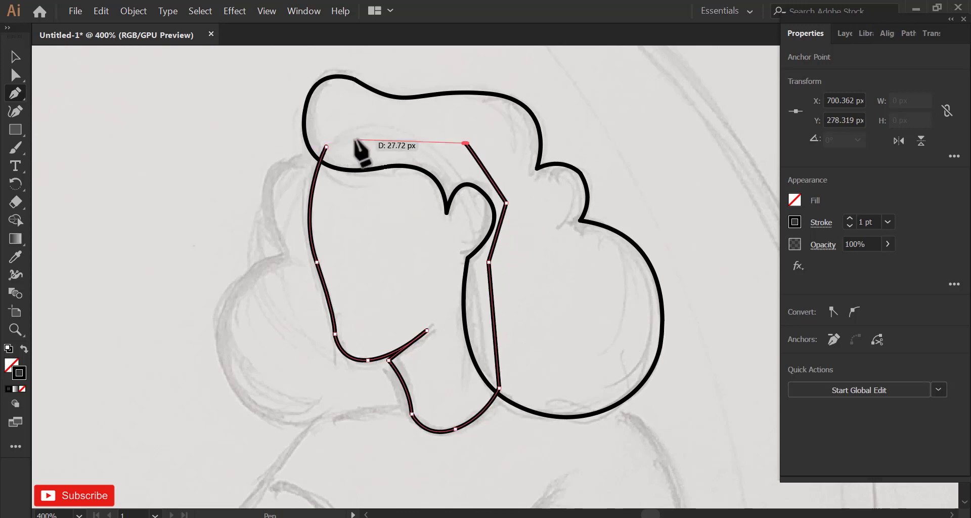
pyautogui.click(325, 146)
pyautogui.keyDown('ctrl'); pyautogui.click(269, 201); pyautogui.keyUp('ctrl')
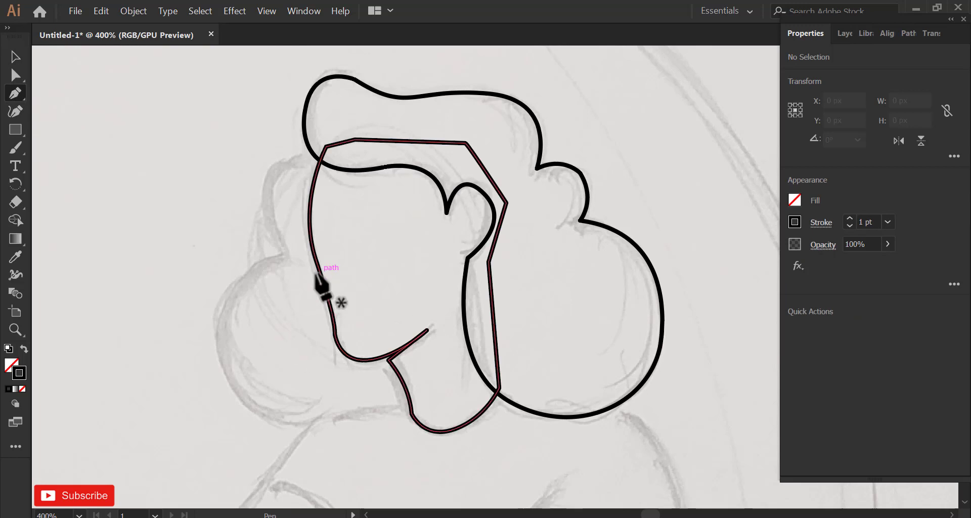
# - Trace the hair behind the face as a closed shape, from the neck around its two curls to beneath the fringe
pyautogui.click(419, 400)
pyautogui.moveTo(289, 423); pyautogui.dragTo(220, 418)
pyautogui.moveTo(236, 283); pyautogui.dragTo(313, 247)
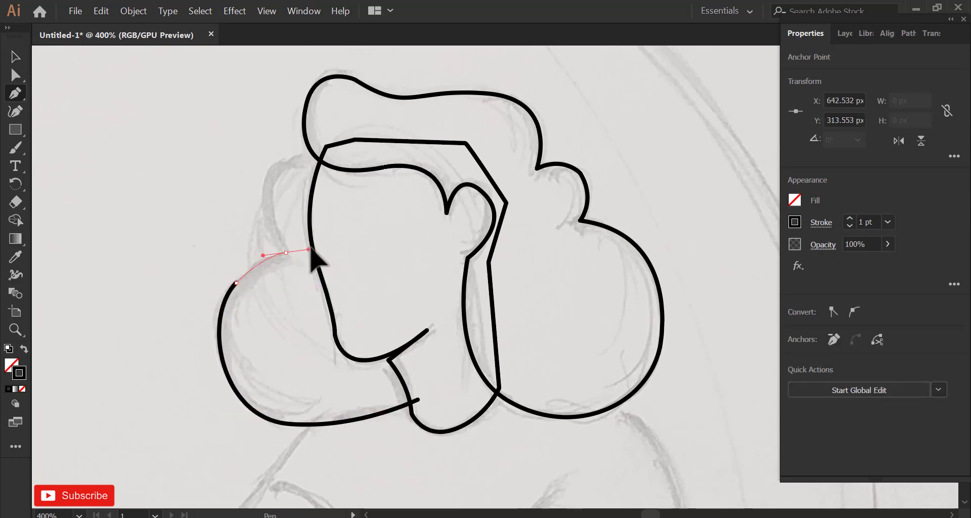
pyautogui.click(286, 251)
pyautogui.moveTo(303, 154); pyautogui.dragTo(380, 137)
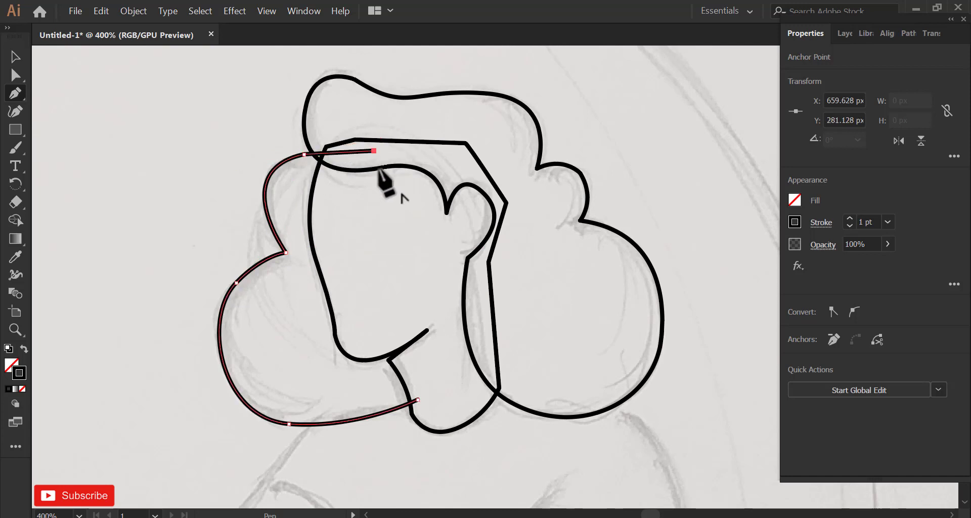
pyautogui.click(419, 400)
# - Fill the front hair shape with black, keeping its black stroke
pyautogui.press('v')
pyautogui.click(558, 157)
pyautogui.click(556, 162)
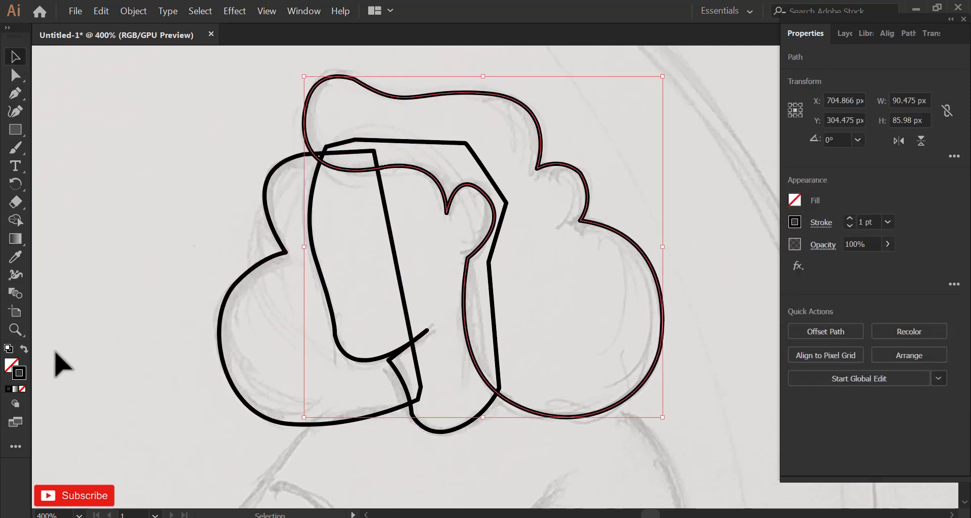
pyautogui.click(23, 349)
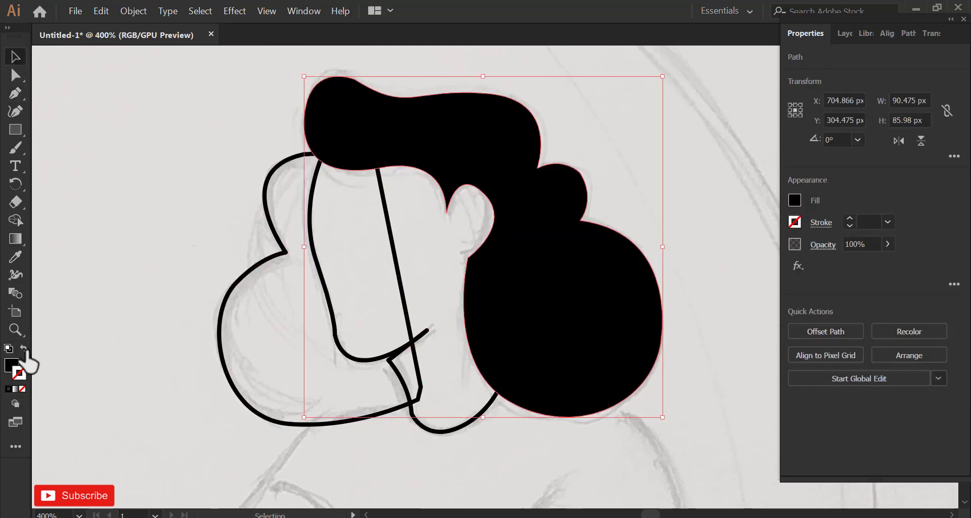
pyautogui.hotkey('ctrl', 'z')
pyautogui.click(795, 200)
pyautogui.click(662, 254)
pyautogui.click(252, 196)
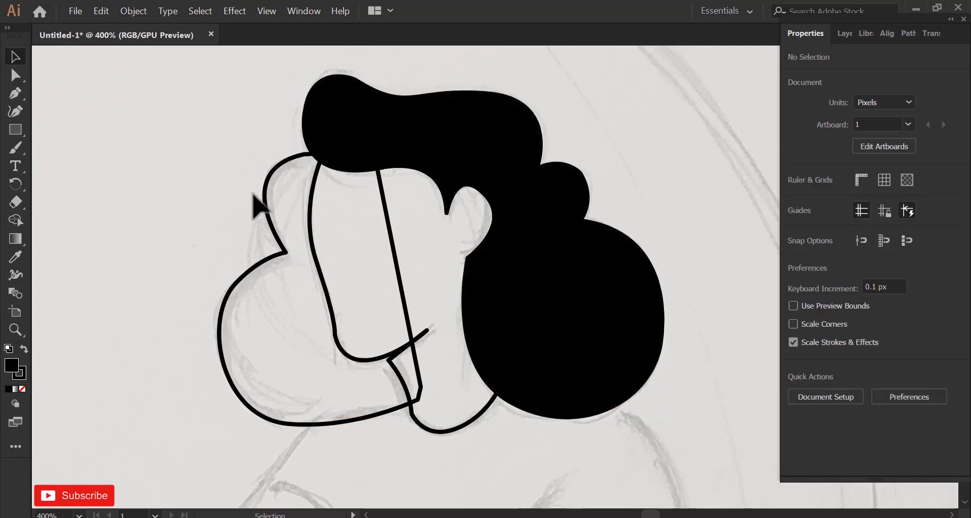
# - Fill the rear hair shape with black and send it backward so it sits behind the face
pyautogui.click(265, 198)
pyautogui.click(795, 200)
pyautogui.click(662, 254)
pyautogui.click(437, 434)
pyautogui.click(443, 432)
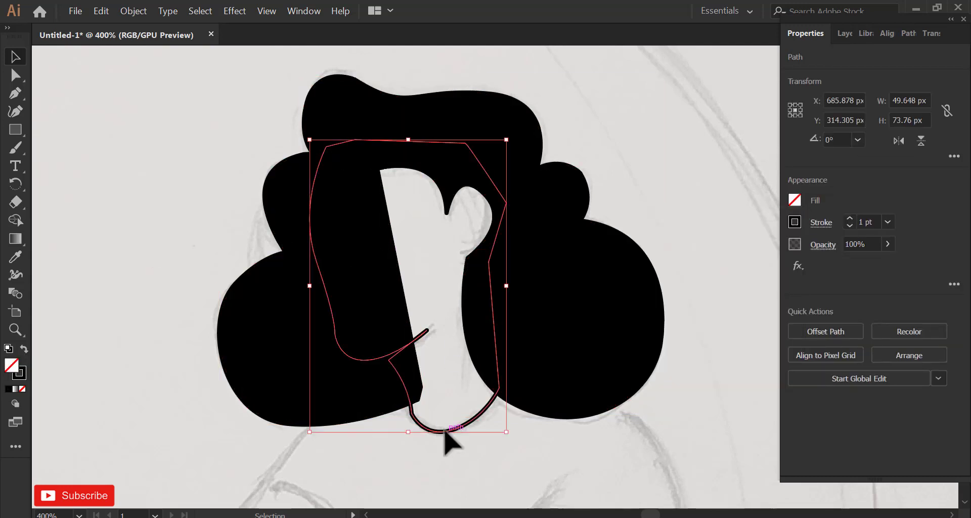
pyautogui.click(279, 354)
pyautogui.rightClick(287, 380)
pyautogui.moveTo(331, 326)
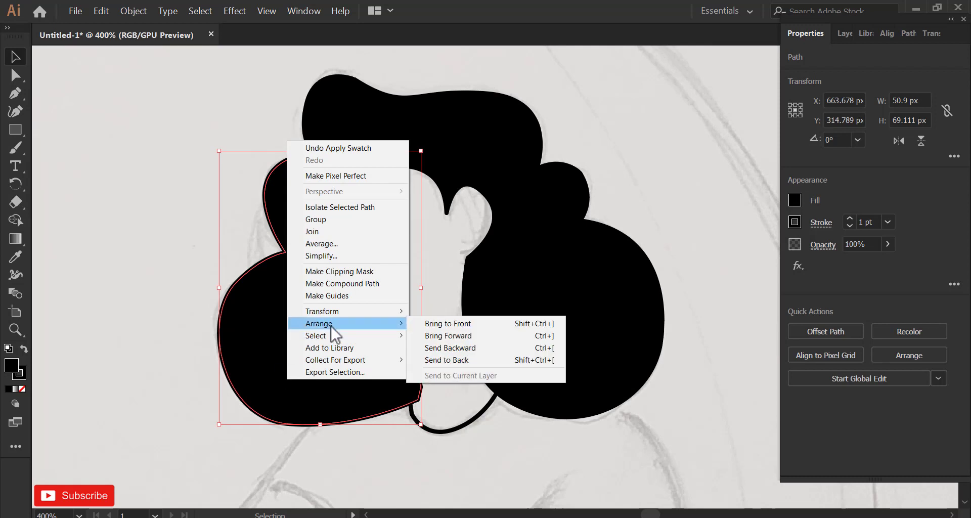
pyautogui.click(495, 348)
# - Fill the face and neck shape with the peach skin colour F5CCA8, keeping its black stroke
pyautogui.click(480, 282)
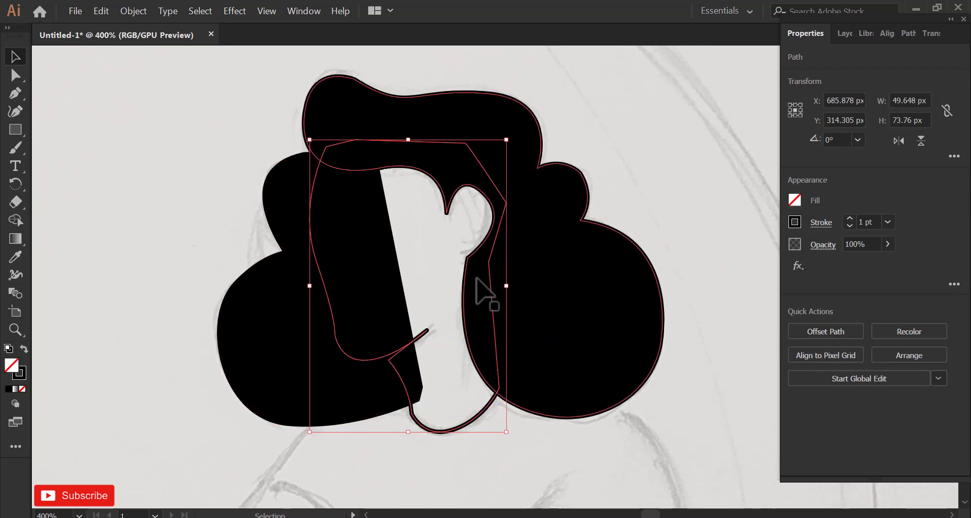
pyautogui.click(795, 200)
pyautogui.click(779, 255)
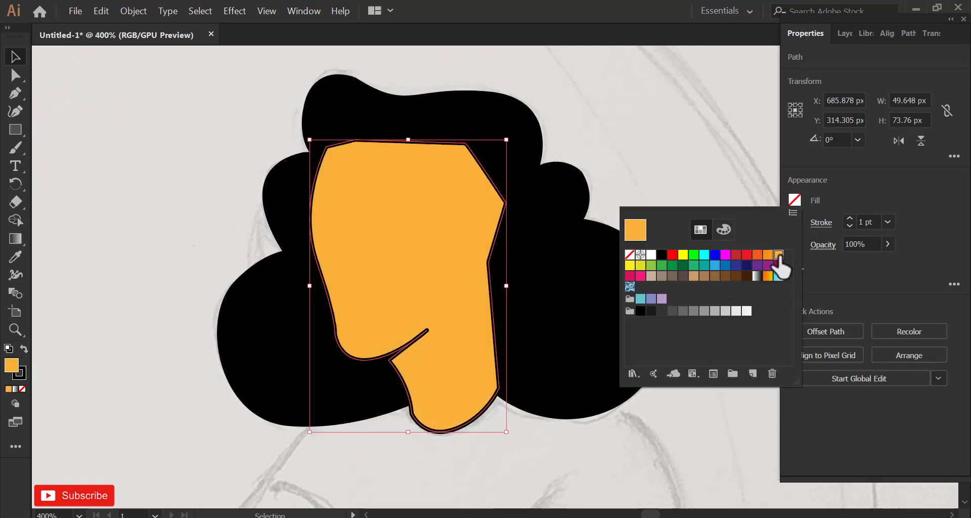
pyautogui.doubleClick(12, 365)
pyautogui.moveTo(222, 163)
pyautogui.mouseDown()
pyautogui.moveTo(222, 121)
pyautogui.moveTo(192, 135)
pyautogui.moveTo(202, 89)
pyautogui.mouseUp()
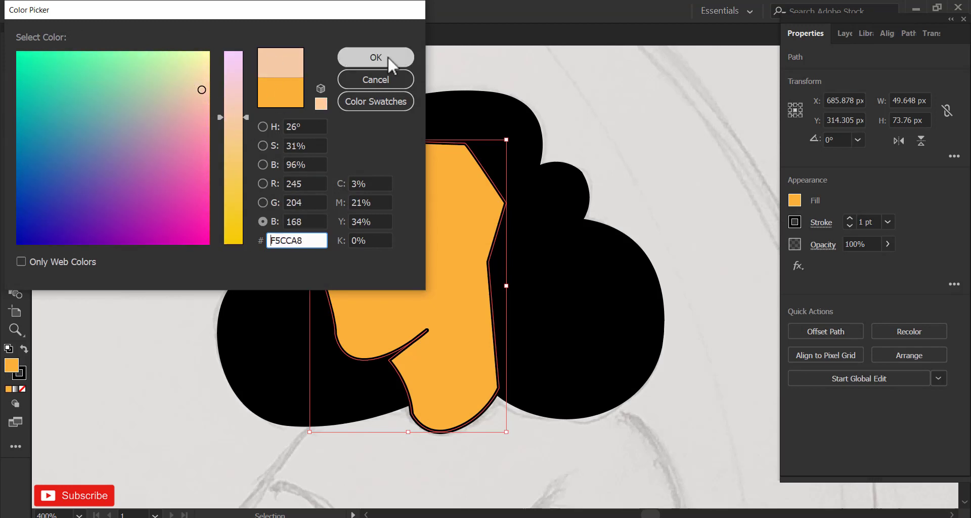
pyautogui.click(389, 57)
pyautogui.click(795, 223)
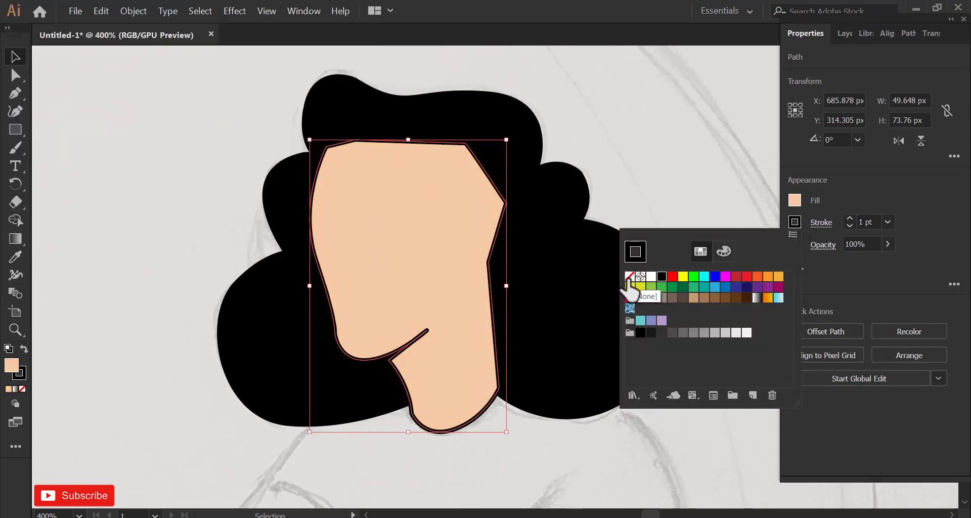
pyautogui.click(453, 202)
# - Bring the front hair shape to the front, above the face shape
pyautogui.click(541, 181)
pyautogui.rightClick(542, 181)
pyautogui.moveTo(584, 366)
pyautogui.click(696, 368)
pyautogui.click(666, 220)
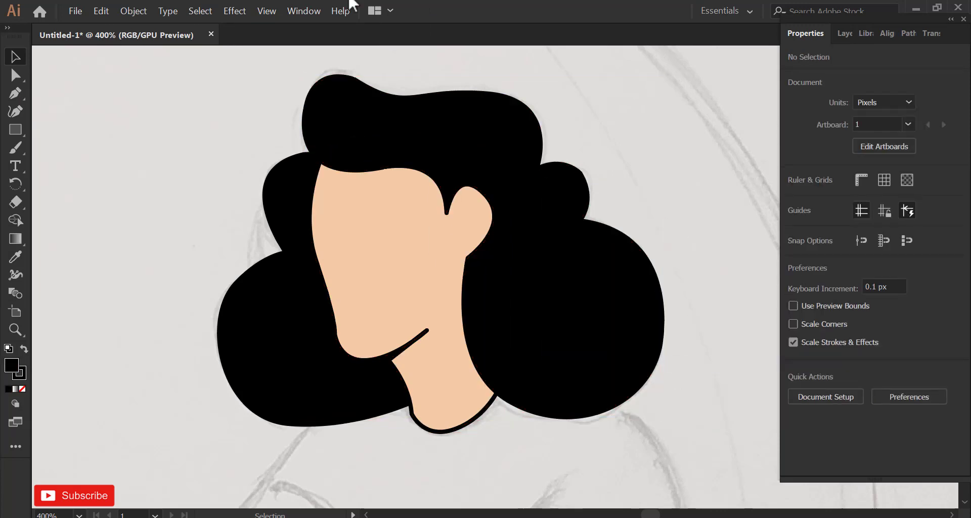
# - Move the throat anchor up against the jaw and curve the lower jawline segment so the jaw reads as one smooth line
pyautogui.scroll(3, 400, 372)
pyautogui.click(15, 76)
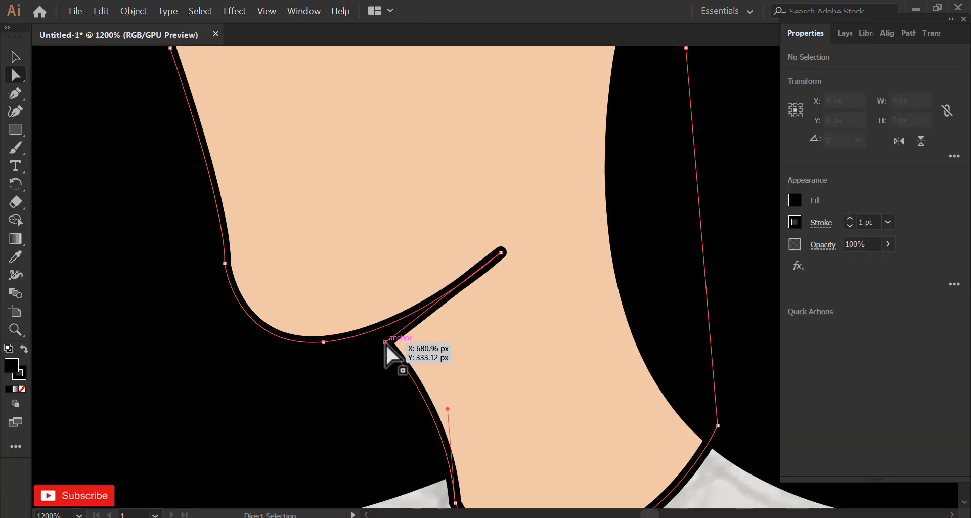
pyautogui.moveTo(386, 343); pyautogui.dragTo(380, 326)
pyautogui.click(15, 112)
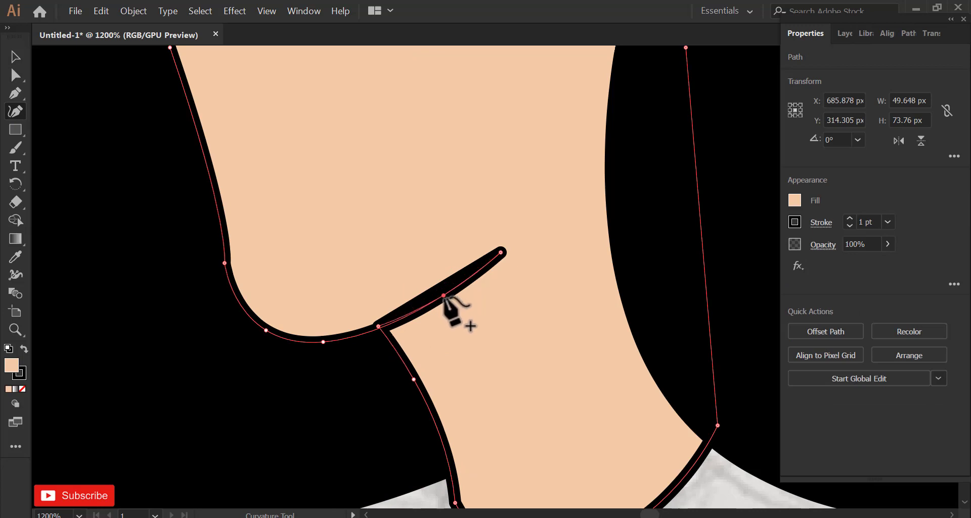
pyautogui.moveTo(444, 296); pyautogui.dragTo(444, 296)
pyautogui.scroll(4, 393, 334)
pyautogui.press('a')
pyautogui.moveTo(333, 303); pyautogui.dragTo(339, 310)
pyautogui.scroll(-5, 357, 314)
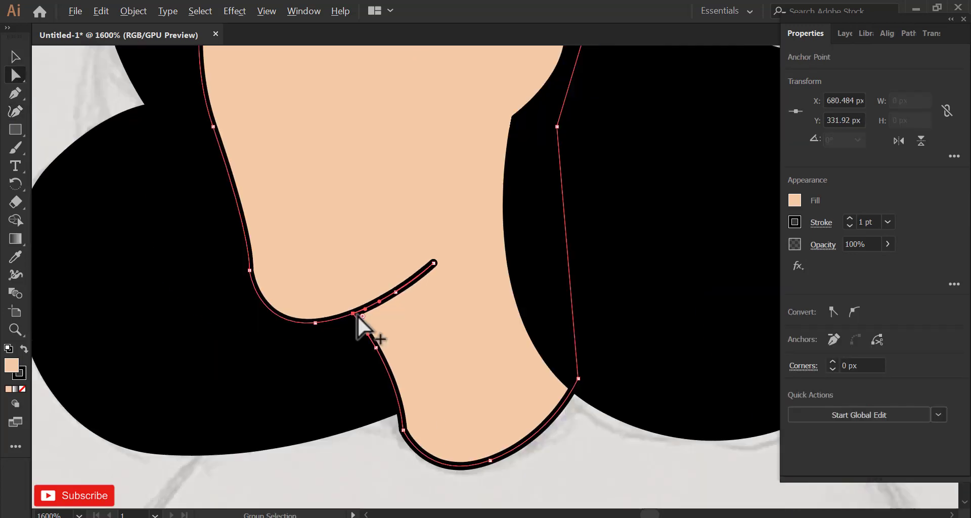
pyautogui.scroll(-4, 357, 314)
# - Adjust the lower anchor of the rear hair's large curl to refine its rounded edge
pyautogui.click(14, 56)
pyautogui.scroll(-2, 541, 195)
pyautogui.click(615, 183)
pyautogui.scroll(1, 549, 343)
pyautogui.click(332, 237)
pyautogui.press('a')
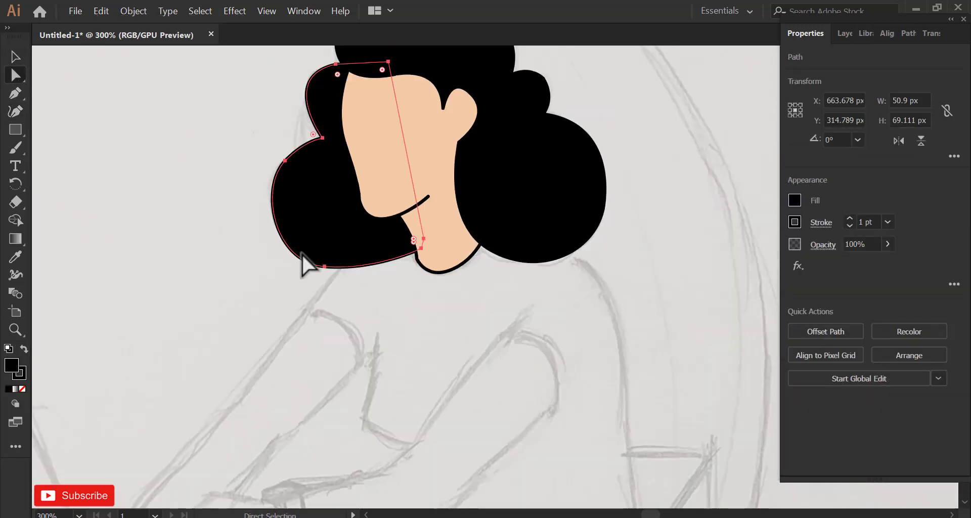
pyautogui.scroll(1, 302, 254)
pyautogui.moveTo(334, 272); pyautogui.dragTo(335, 339)
pyautogui.click(332, 338)
pyautogui.moveTo(266, 333); pyautogui.dragTo(263, 328)
pyautogui.click(214, 296)
# - Trace the shirt from the front shoulder around the sleeve opening and down the chest fold, with no fill and a black stroke
pyautogui.scroll(-2, 214, 297)
pyautogui.moveTo(460, 312); pyautogui.dragTo(540, 210)
pyautogui.scroll(1, 410, 261)
pyautogui.click(274, 254)
pyautogui.moveTo(337, 284); pyautogui.dragTo(359, 312)
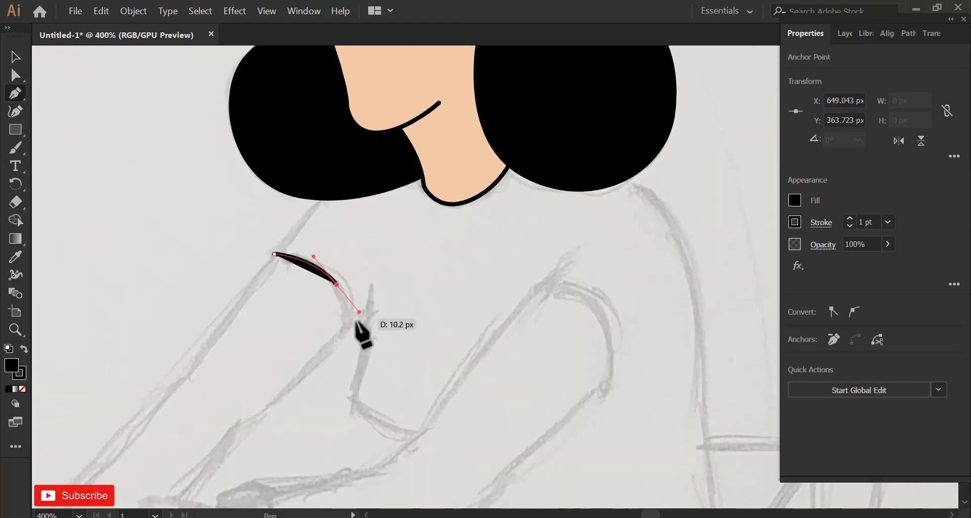
pyautogui.click(349, 329)
pyautogui.click(22, 388)
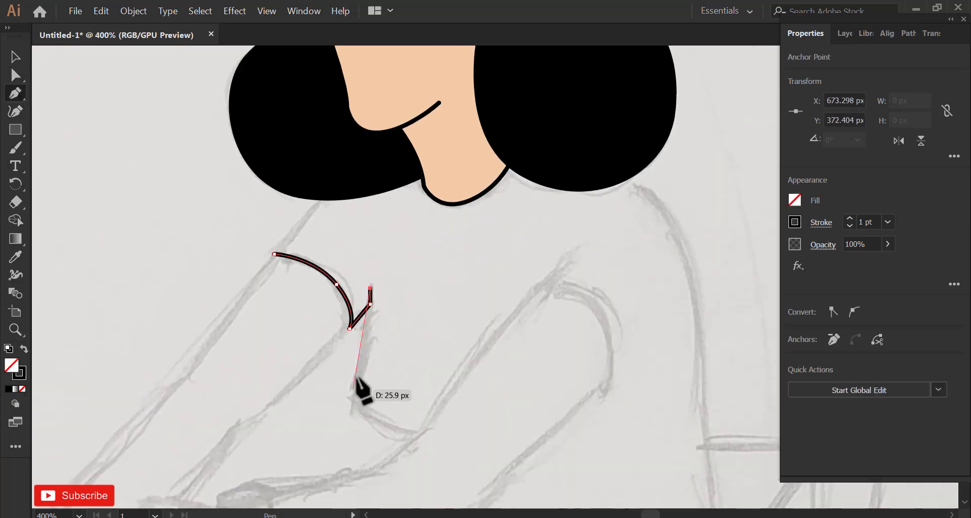
pyautogui.click(348, 395)
pyautogui.moveTo(417, 435); pyautogui.dragTo(474, 253)
pyautogui.click(416, 435)
# - Continue the shirt path down the curved belly and along the slightly bowed hem to the rear corner
pyautogui.moveTo(427, 377); pyautogui.dragTo(417, 431)
pyautogui.click(403, 443)
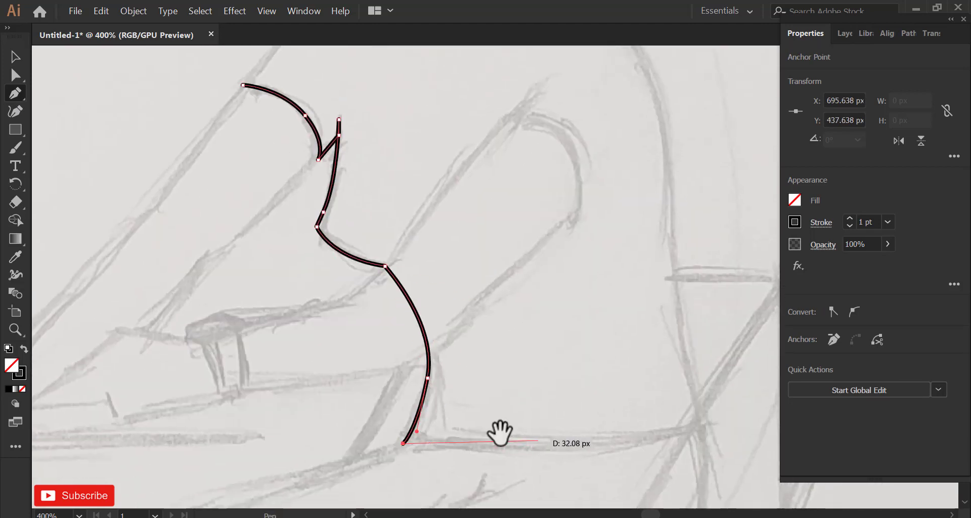
pyautogui.moveTo(500, 433); pyautogui.dragTo(490, 371)
pyautogui.moveTo(530, 389); pyautogui.dragTo(611, 386)
pyautogui.click(700, 366)
# - Trace the back of the shirt up to the large curl and close the path beneath the hair at the front shoulder
pyautogui.scroll(-2, 636, 350)
pyautogui.moveTo(635, 349); pyautogui.dragTo(590, 433)
pyautogui.moveTo(603, 321); pyautogui.dragTo(611, 250)
pyautogui.scroll(2, 559, 232)
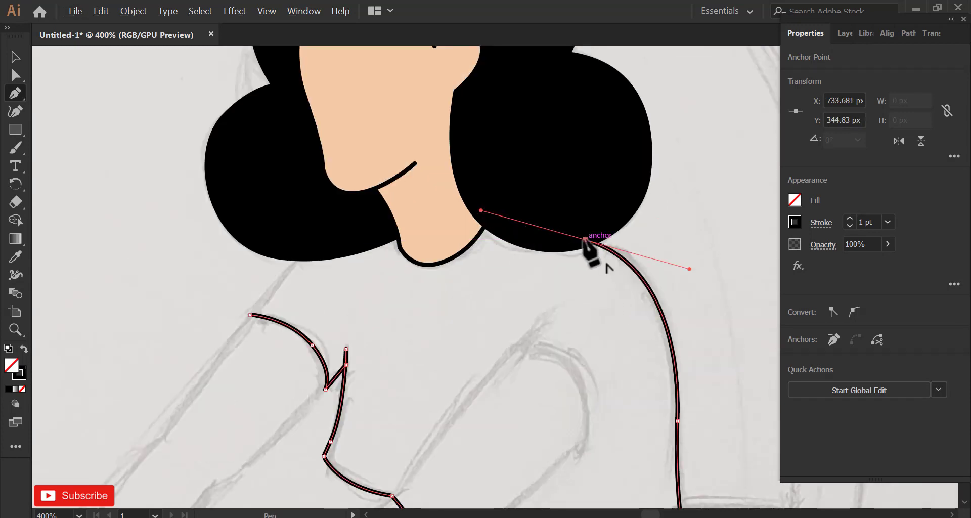
pyautogui.click(473, 195)
pyautogui.click(333, 233)
pyautogui.click(297, 259)
pyautogui.moveTo(250, 315); pyautogui.dragTo(238, 336)
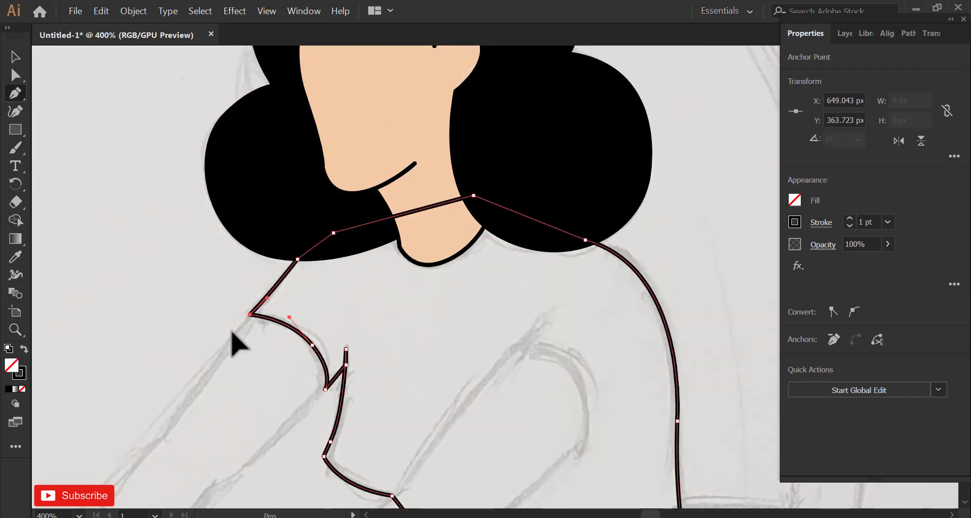
# - Trace the near arm's upper edge from the fingertips over the hand and along the forearm to the elbow crease
pyautogui.moveTo(537, 367); pyautogui.dragTo(520, 245)
pyautogui.scroll(-1, 532, 259)
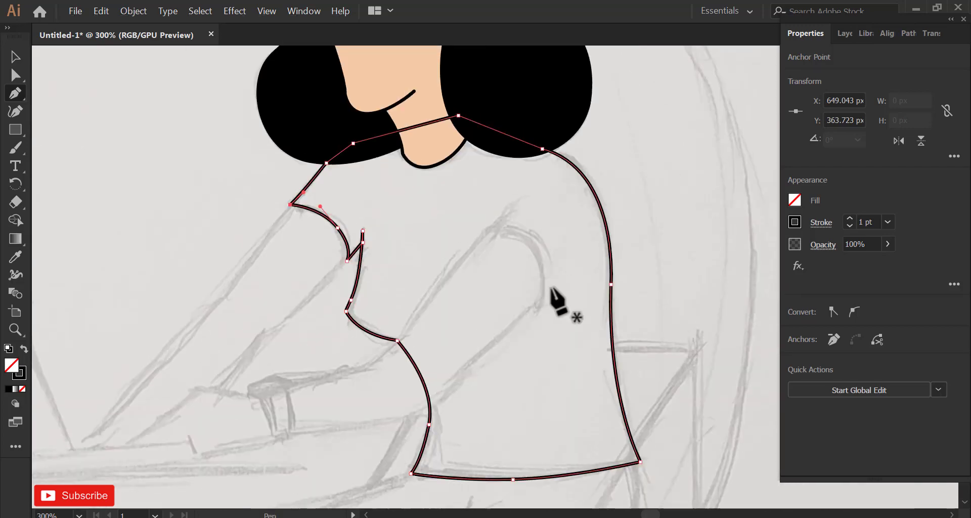
pyautogui.moveTo(273, 387); pyautogui.dragTo(359, 320)
pyautogui.click(211, 377)
pyautogui.moveTo(273, 330); pyautogui.dragTo(355, 328)
pyautogui.scroll(2, 279, 327)
pyautogui.moveTo(441, 329); pyautogui.dragTo(462, 324)
pyautogui.moveTo(462, 324); pyautogui.dragTo(378, 361)
pyautogui.scroll(-1, 379, 361)
pyautogui.click(499, 321)
pyautogui.moveTo(506, 321); pyautogui.dragTo(453, 394)
# - Continue the near arm path up to the shoulder and around the rounded sleeve opening
pyautogui.moveTo(587, 220); pyautogui.dragTo(646, 164)
pyautogui.keyDown('alt'); pyautogui.click(587, 219); pyautogui.keyUp('alt')
pyautogui.moveTo(655, 236); pyautogui.dragTo(692, 262)
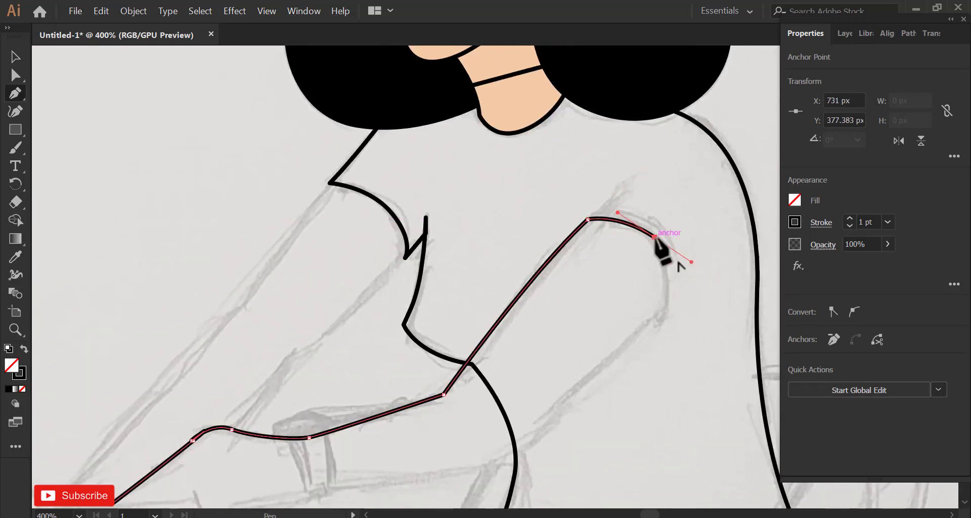
pyautogui.moveTo(666, 315); pyautogui.dragTo(708, 246)
pyautogui.click(665, 314)
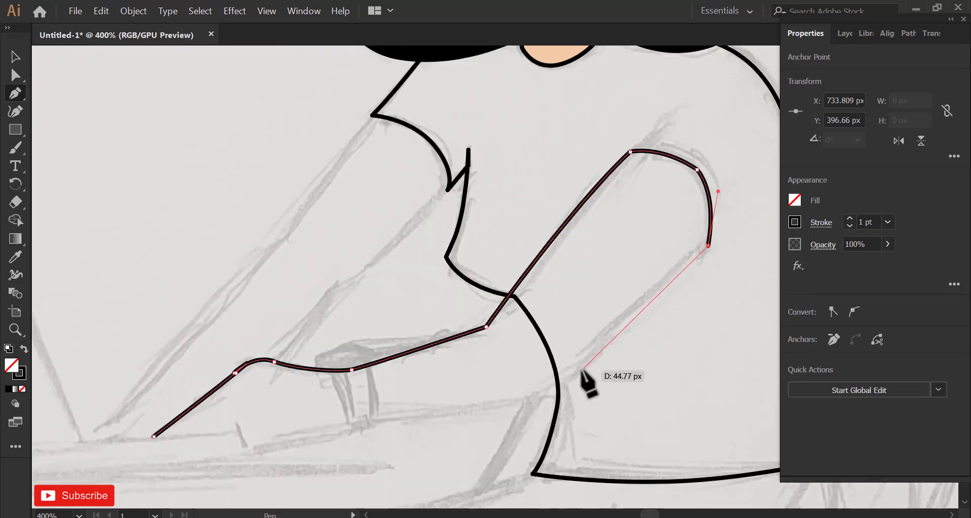
# - Close the near arm path along the upper arm's underside, the elbow and the lower forearm back to the fingertips
pyautogui.moveTo(582, 370); pyautogui.dragTo(558, 395)
pyautogui.moveTo(252, 446); pyautogui.dragTo(185, 436)
pyautogui.click(154, 437)
# - Raise the curve across the top of the near arm so the sleeve opening is rounder
pyautogui.moveTo(477, 320); pyautogui.dragTo(447, 406)
pyautogui.scroll(1, 693, 263)
pyautogui.click(16, 81)
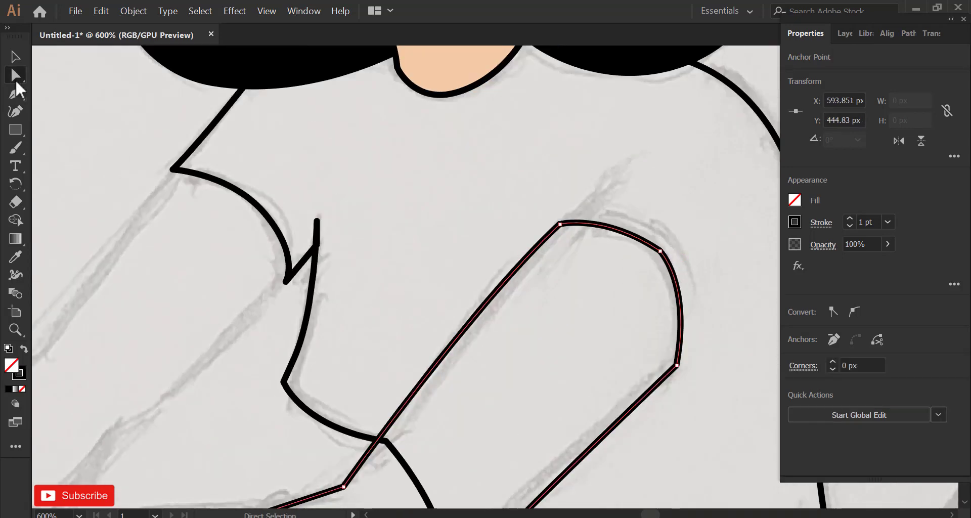
pyautogui.moveTo(605, 214); pyautogui.dragTo(606, 202)
# - Draw a short straight crease line rising diagonally from the near arm's top corner onto the shirt
pyautogui.scroll(-1, 681, 279)
pyautogui.moveTo(692, 283); pyautogui.dragTo(577, 273)
pyautogui.click(15, 94)
pyautogui.scroll(1, 542, 206)
pyautogui.click(543, 197)
pyautogui.click(483, 255)
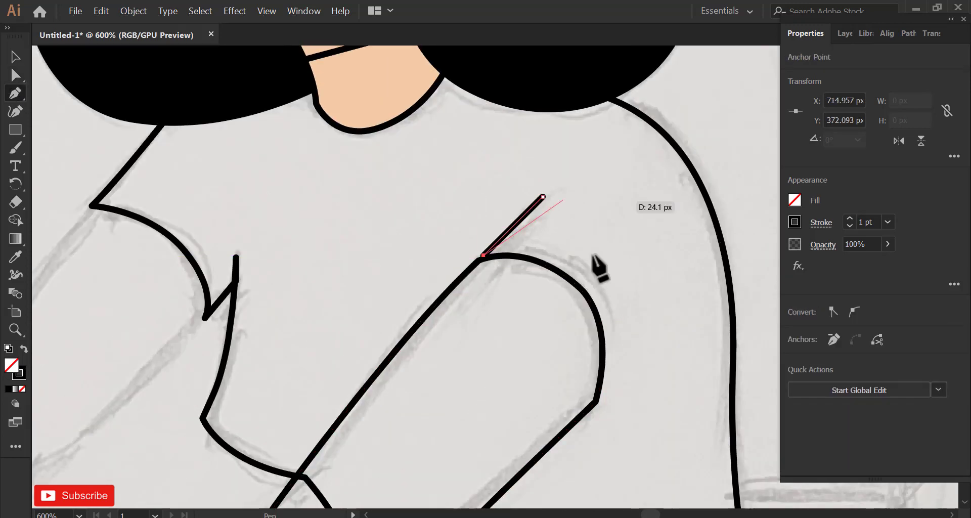
pyautogui.click(25, 57)
# - Draw a separate curved sleeve hem line just outside the near arm's rounded top
pyautogui.click(16, 93)
pyautogui.scroll(1, 581, 275)
pyautogui.click(486, 237)
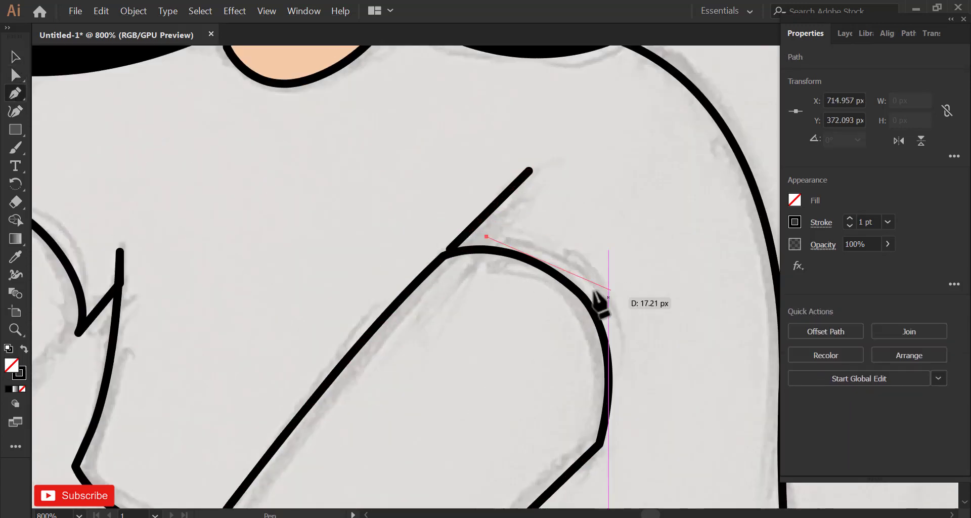
pyautogui.moveTo(583, 270)
pyautogui.mouseDown()
pyautogui.moveTo(629, 321)
pyautogui.moveTo(624, 306)
pyautogui.mouseUp()
pyautogui.click(624, 364)
pyautogui.click(16, 57)
pyautogui.scroll(-2, 591, 214)
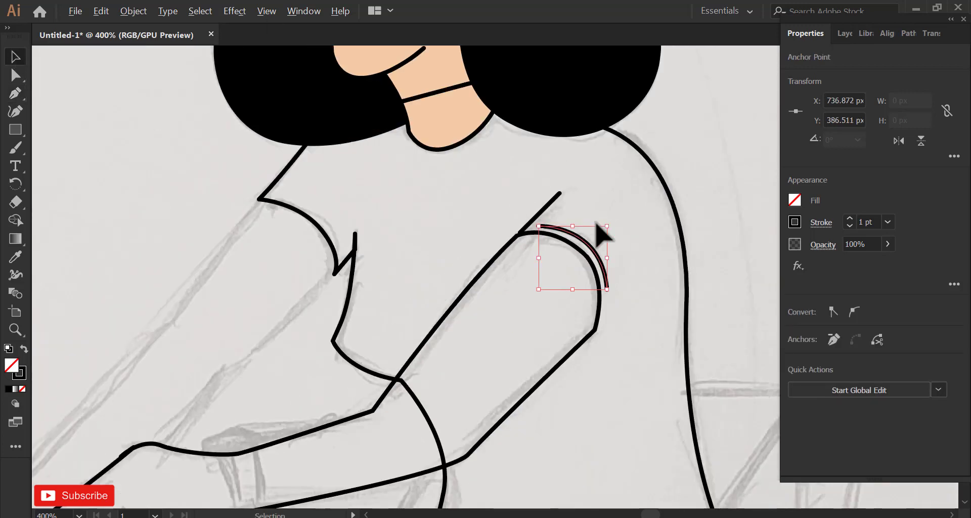
pyautogui.click(596, 222)
# - Draw a curved hem line just inside the front sleeve opening, following its arc
pyautogui.scroll(2, 309, 216)
pyautogui.click(15, 93)
pyautogui.click(244, 171)
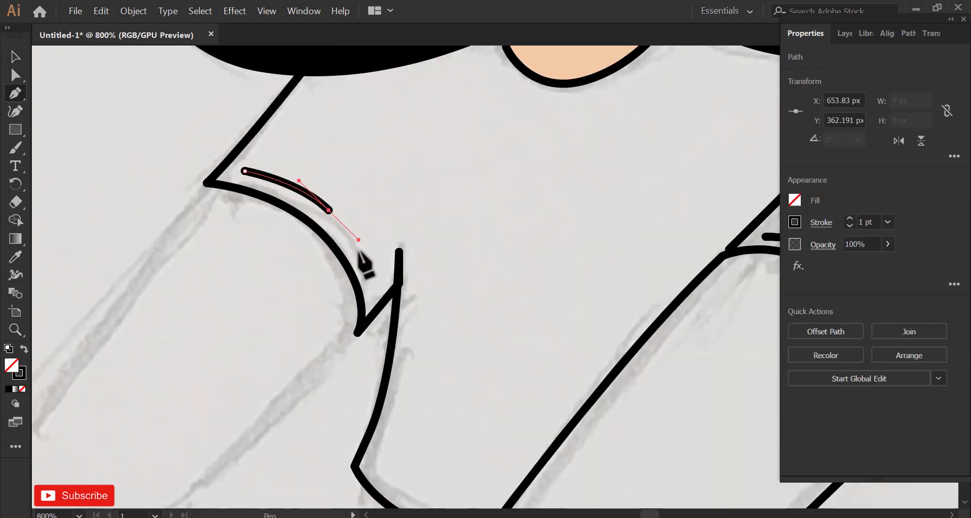
pyautogui.click(373, 290)
# - Adjust the front sleeve hem line's anchors and handles so it runs evenly alongside the sleeve opening
pyautogui.click(15, 76)
pyautogui.scroll(1, 365, 304)
pyautogui.moveTo(383, 301); pyautogui.dragTo(401, 339)
pyautogui.moveTo(373, 246); pyautogui.dragTo(387, 246)
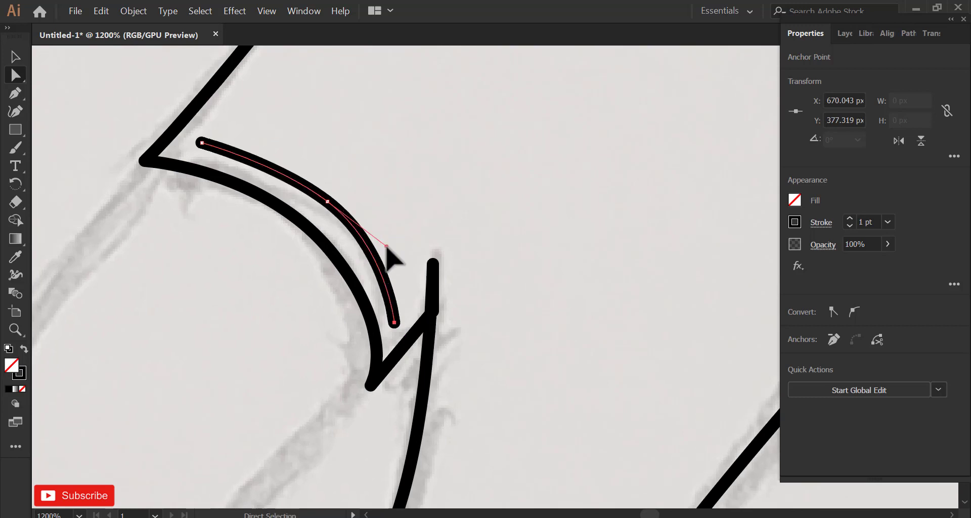
pyautogui.moveTo(278, 164); pyautogui.dragTo(266, 150)
pyautogui.scroll(-2, 393, 260)
pyautogui.moveTo(385, 252); pyautogui.dragTo(486, 278)
pyautogui.click(220, 178)
# - Reshape the near arm's rounded top and lengthen the adjacent hem line so both curves follow each other
pyautogui.scroll(-2, 220, 177)
pyautogui.scroll(-1, 481, 291)
pyautogui.scroll(3, 528, 285)
pyautogui.moveTo(649, 268); pyautogui.dragTo(646, 257)
pyautogui.moveTo(453, 351); pyautogui.dragTo(460, 302)
pyautogui.moveTo(627, 219); pyautogui.dragTo(595, 351)
pyautogui.scroll(2, 645, 256)
pyautogui.moveTo(645, 256); pyautogui.dragTo(611, 248)
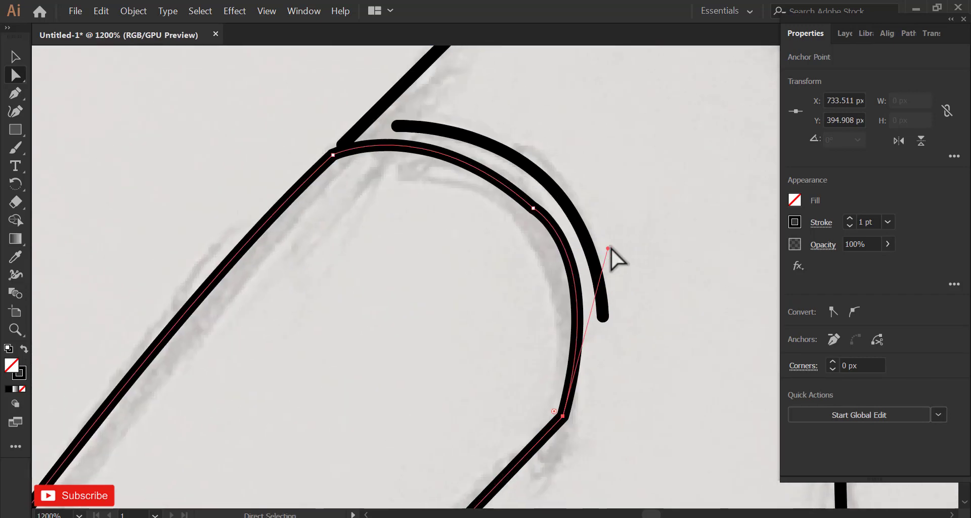
pyautogui.moveTo(605, 316); pyautogui.dragTo(588, 401)
pyautogui.moveTo(602, 231); pyautogui.dragTo(638, 261)
pyautogui.click(637, 281)
# - Begin the far arm path with a curved edge over the fingers and continue up the forearm
pyautogui.scroll(-3, 564, 219)
pyautogui.scroll(-2, 546, 240)
pyautogui.scroll(2, 335, 199)
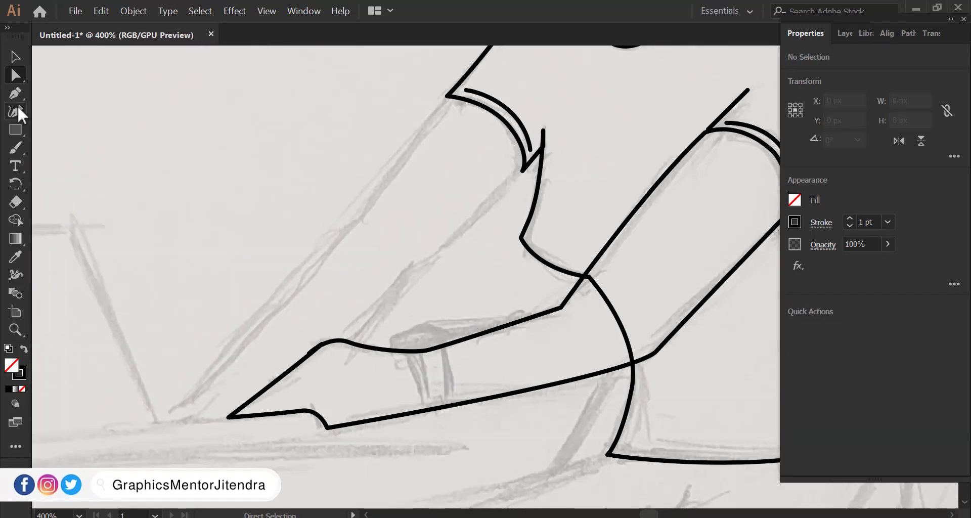
pyautogui.click(16, 95)
pyautogui.click(183, 414)
pyautogui.hotkey('ctrl', 'z')
pyautogui.click(149, 404)
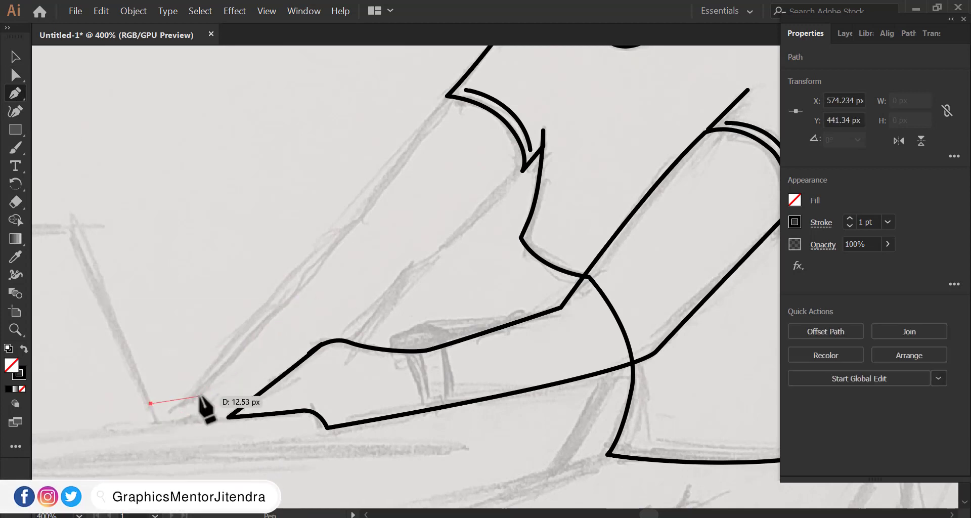
pyautogui.hotkey('ctrl', 'z')
pyautogui.click(142, 385)
pyautogui.moveTo(203, 389); pyautogui.dragTo(227, 397)
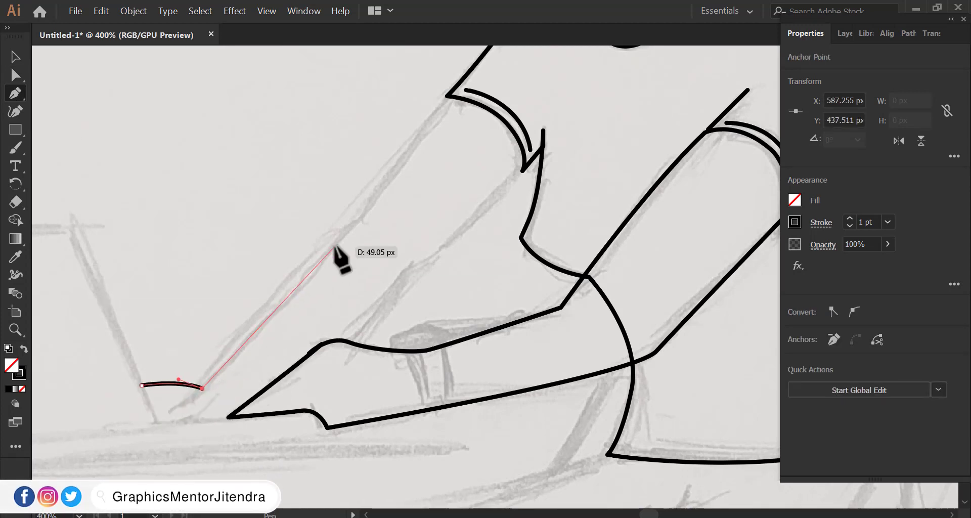
pyautogui.moveTo(278, 314); pyautogui.dragTo(304, 285)
# - Continue the far arm path past the elbow bend and up to the top corner of the front sleeve
pyautogui.moveTo(402, 203); pyautogui.dragTo(403, 203)
pyautogui.click(365, 219)
pyautogui.moveTo(373, 270); pyautogui.dragTo(352, 379)
pyautogui.moveTo(426, 204); pyautogui.dragTo(479, 144)
pyautogui.click(426, 204)
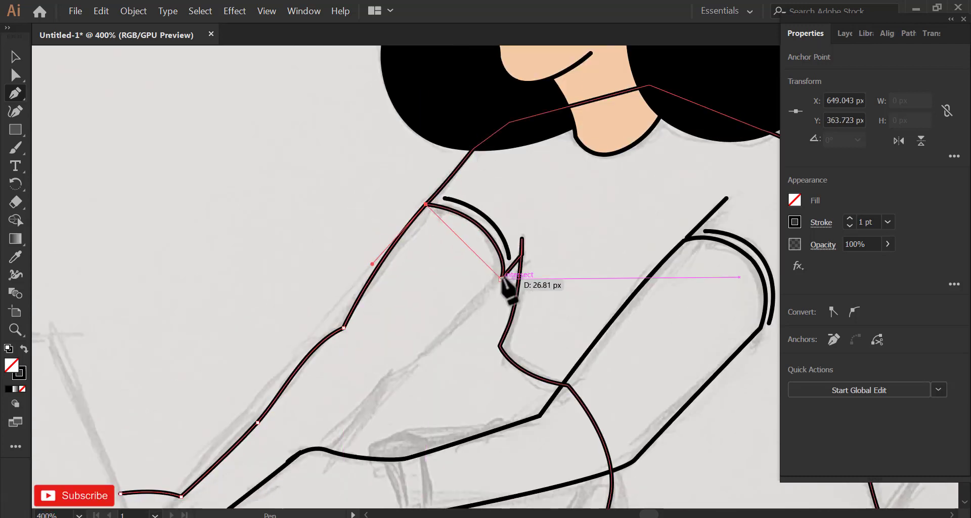
# - Continue the far arm path along the front sleeve opening to its lower corner
pyautogui.moveTo(484, 230); pyautogui.dragTo(495, 244)
pyautogui.scroll(1, 489, 266)
pyautogui.moveTo(509, 286); pyautogui.dragTo(501, 309)
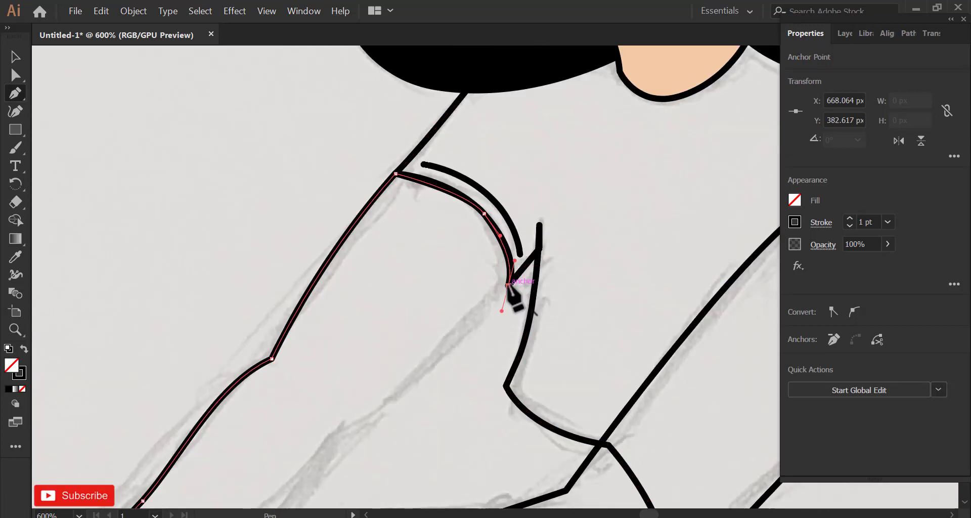
pyautogui.click(508, 285)
# - Close the far arm path down the arm's underside, along the base of the hand and back to the fingers
pyautogui.scroll(-2, 507, 285)
pyautogui.moveTo(432, 343); pyautogui.dragTo(405, 363)
pyautogui.scroll(1, 428, 351)
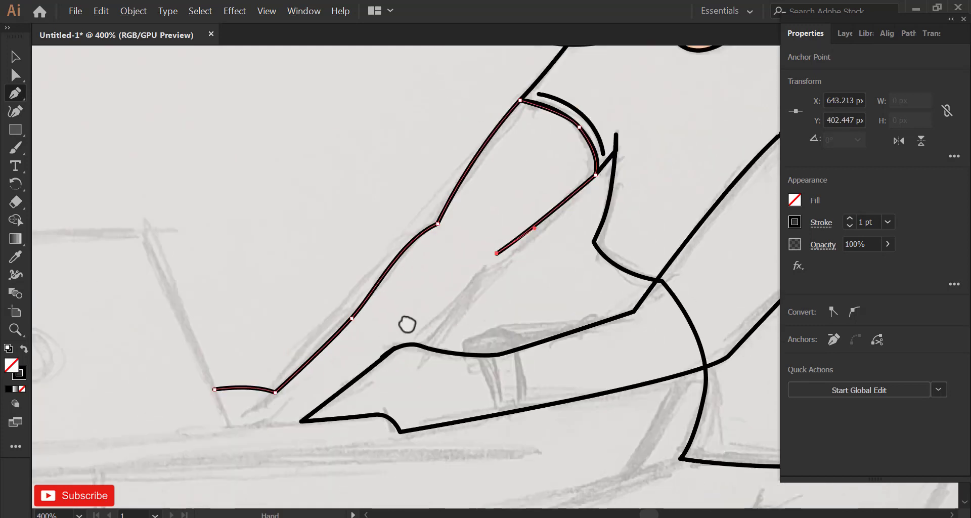
pyautogui.moveTo(325, 417); pyautogui.dragTo(281, 461)
pyautogui.hotkey('ctrl', 'z')
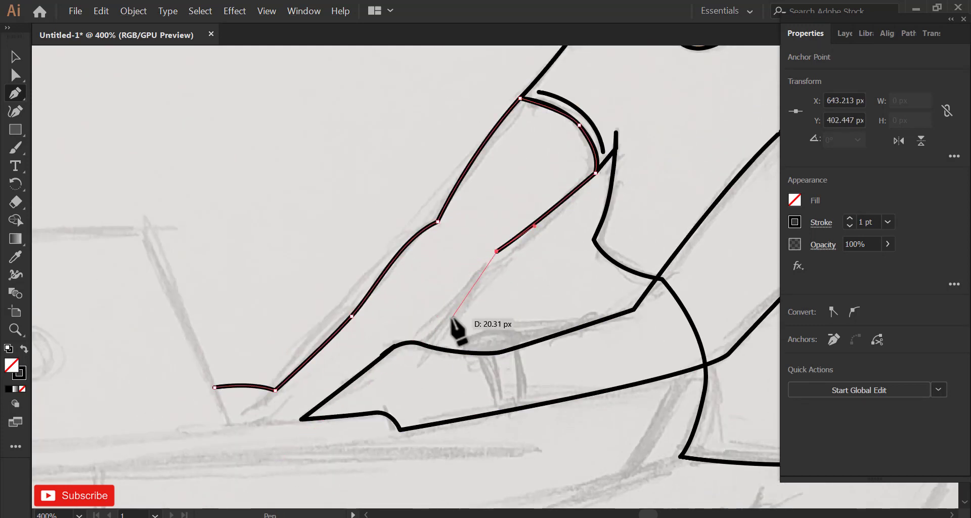
pyautogui.moveTo(452, 319); pyautogui.dragTo(428, 343)
pyautogui.click(311, 419)
pyautogui.click(229, 425)
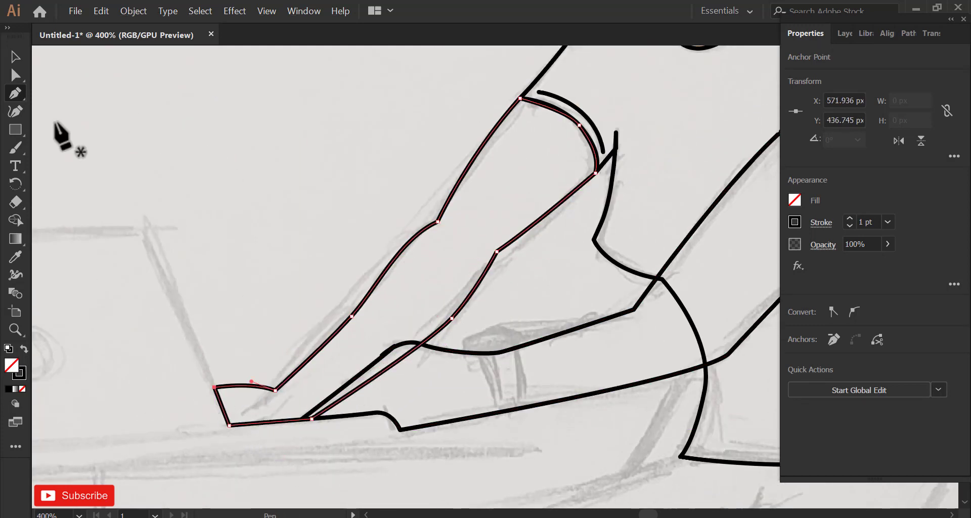
# - Reshape the underside curve of the far forearm by adjusting the handle of its anchor near the elbow
pyautogui.click(16, 75)
pyautogui.click(452, 318)
pyautogui.scroll(1, 454, 328)
pyautogui.moveTo(403, 362); pyautogui.dragTo(397, 366)
pyautogui.click(494, 281)
pyautogui.scroll(-3, 463, 262)
# - Fill the far arm shape with the skin tone sampled from the face
pyautogui.press('space')
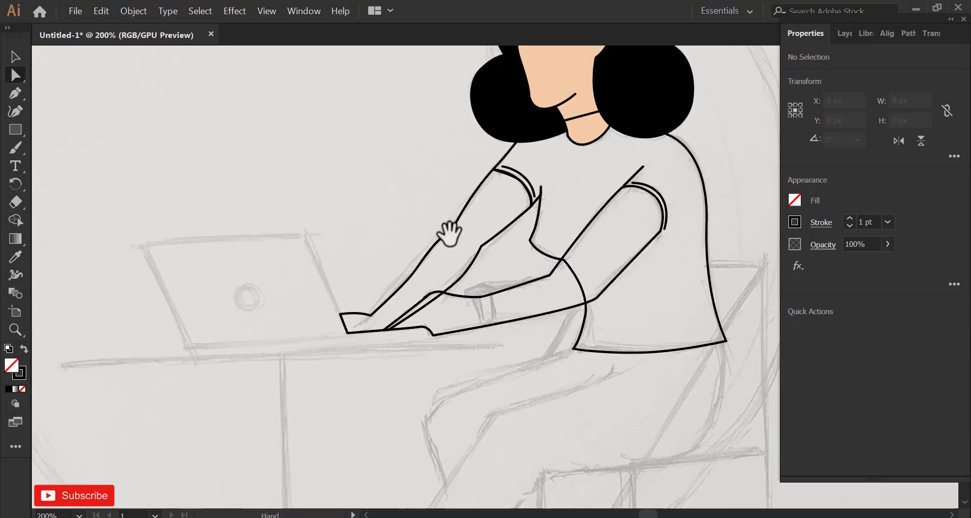
pyautogui.moveTo(450, 234); pyautogui.dragTo(403, 344)
pyautogui.press('space')
pyautogui.click(372, 264)
pyautogui.click(15, 57)
pyautogui.moveTo(326, 256); pyautogui.dragTo(375, 271)
pyautogui.click(16, 256)
pyautogui.click(477, 101)
pyautogui.press('v')
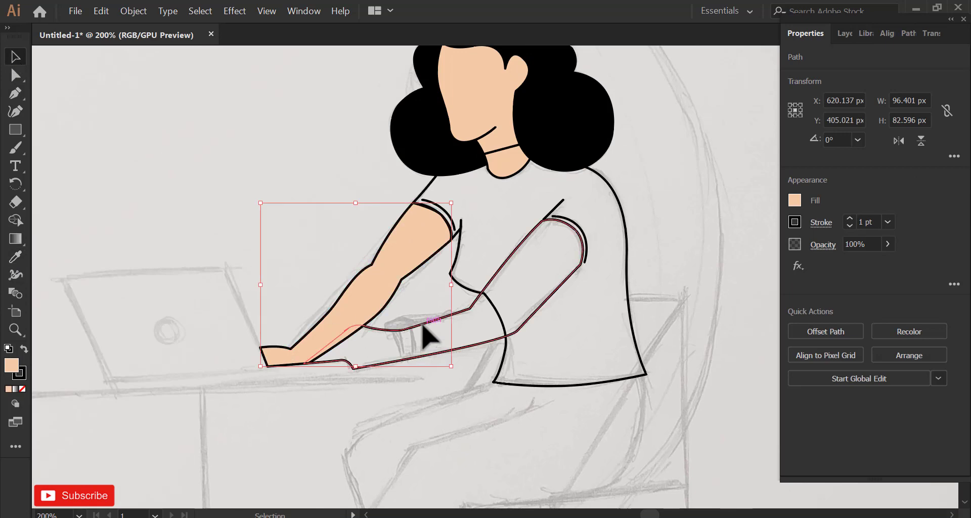
# - Fill the near arm with the skin tone sampled from the face and bring it to the front
pyautogui.click(425, 327)
pyautogui.click(16, 256)
pyautogui.click(493, 108)
pyautogui.press('v')
pyautogui.rightClick(426, 349)
pyautogui.moveTo(485, 287)
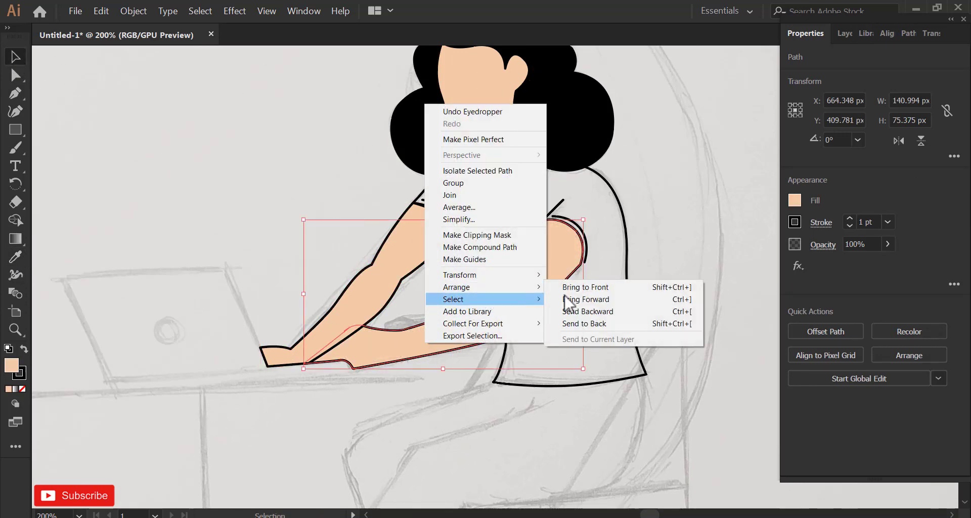
pyautogui.click(577, 287)
pyautogui.click(245, 226)
# - Fill the shirt shape with the lime green sampled from the palette squares beside the artboard
pyautogui.moveTo(396, 216); pyautogui.dragTo(403, 243)
pyautogui.click(620, 223)
pyautogui.moveTo(299, 214); pyautogui.dragTo(402, 212)
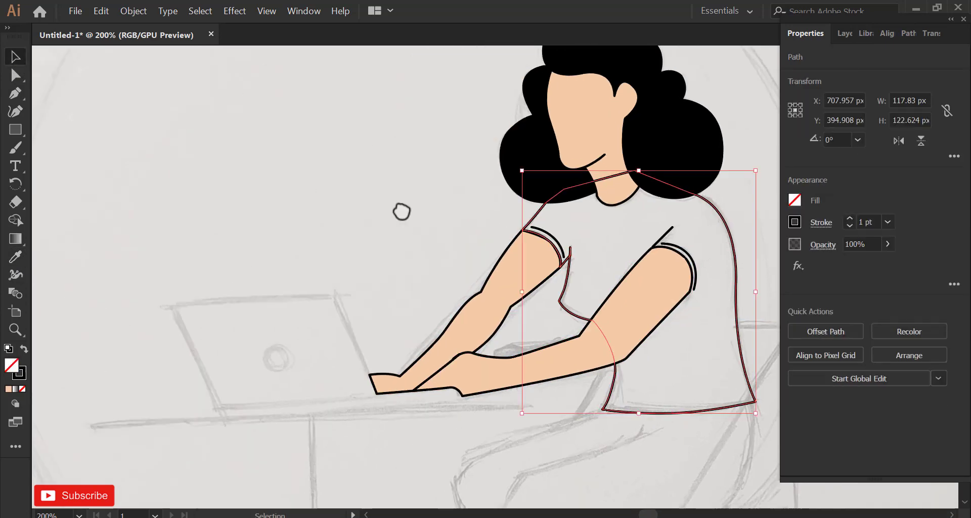
pyautogui.scroll(-2, 395, 213)
pyautogui.moveTo(172, 233); pyautogui.dragTo(343, 231)
pyautogui.scroll(-2, 341, 232)
pyautogui.click(156, 303)
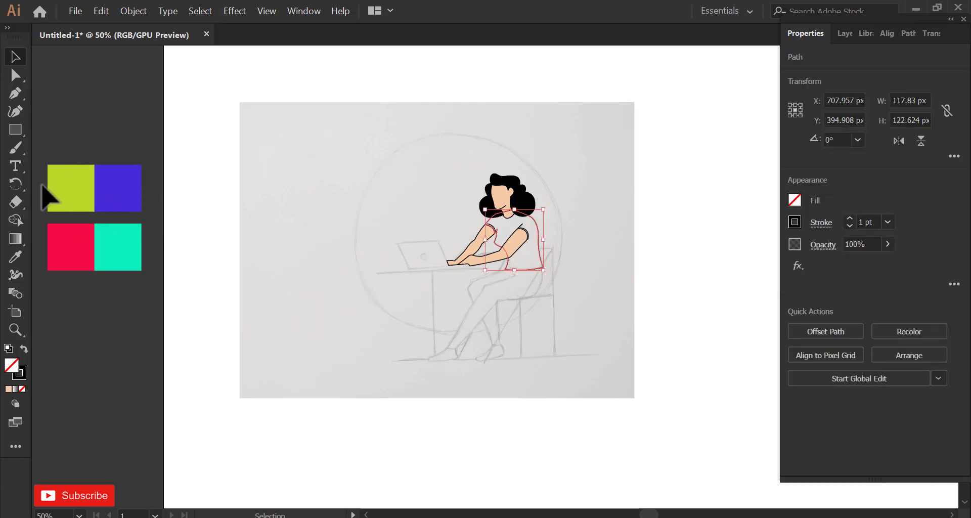
pyautogui.scroll(4, 524, 227)
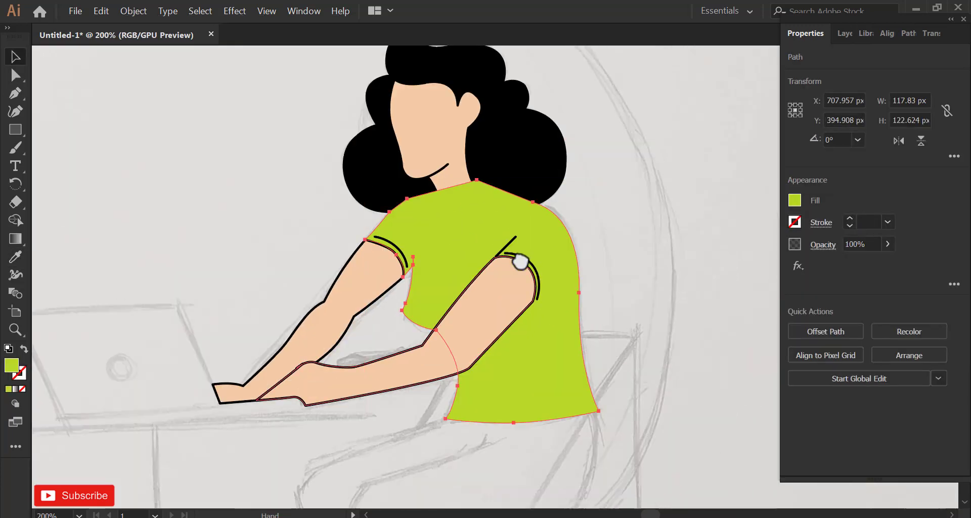
pyautogui.click(495, 340)
pyautogui.scroll(-1, 539, 277)
pyautogui.click(668, 382)
# - Try stroke weights from 3 pt down to 0 pt on all the character's shapes
pyautogui.hotkey('ctrl', 'a')
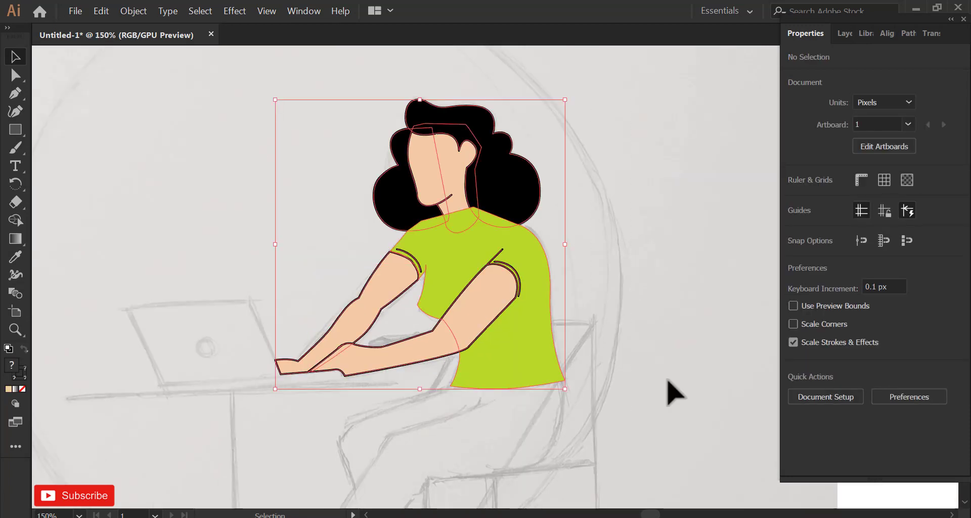
pyautogui.click(850, 218)
pyautogui.click(850, 219)
pyautogui.click(850, 218)
pyautogui.click(851, 227)
pyautogui.click(850, 226)
pyautogui.click(851, 226)
pyautogui.click(851, 227)
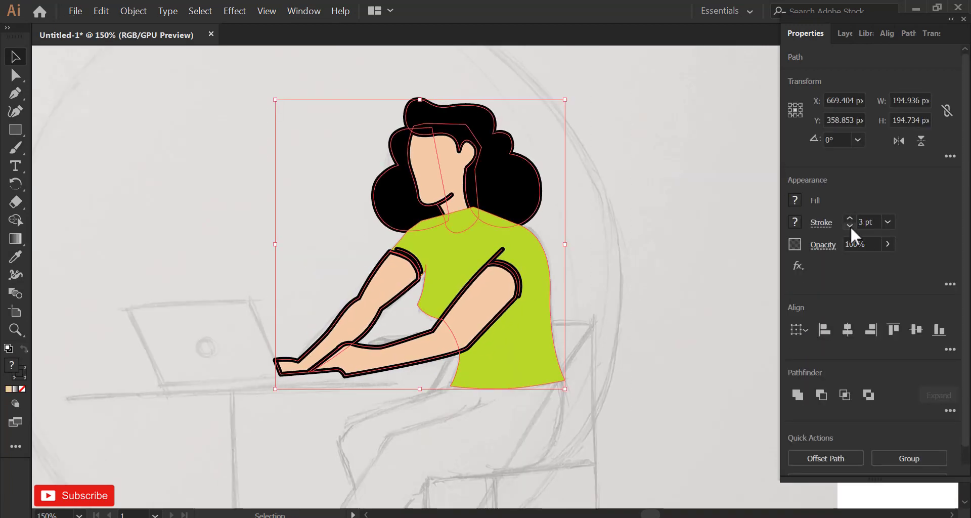
pyautogui.click(597, 271)
pyautogui.click(395, 268)
pyautogui.moveTo(302, 104); pyautogui.dragTo(653, 402)
pyautogui.click(850, 226)
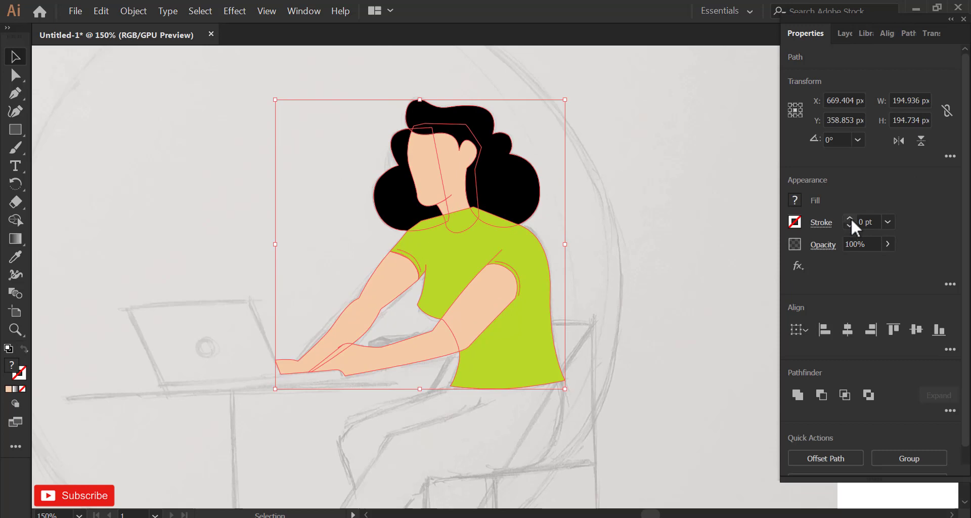
# - Apply a black stroke to all the character's shapes and set its weight to 1 pt
pyautogui.click(851, 218)
pyautogui.click(851, 218)
pyautogui.click(851, 218)
pyautogui.click(888, 222)
pyautogui.click(910, 256)
pyautogui.click(795, 222)
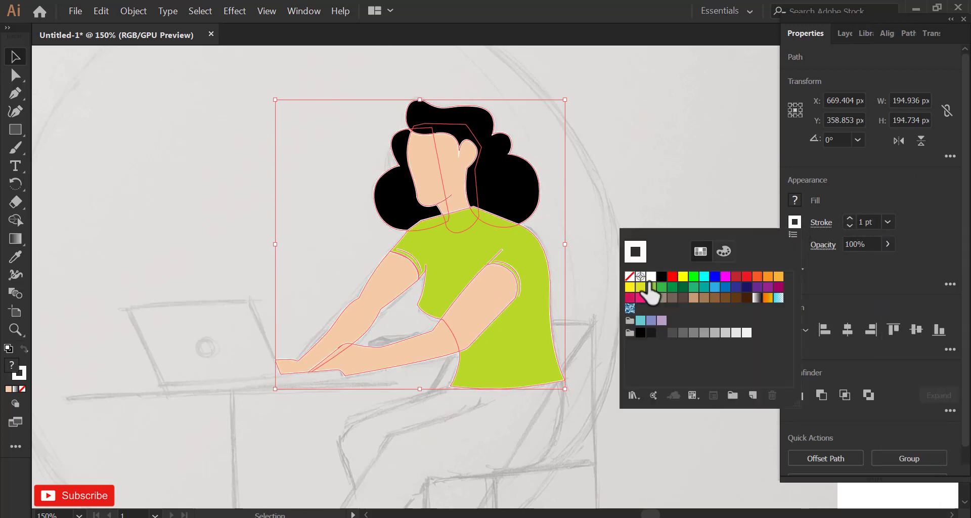
pyautogui.click(663, 276)
pyautogui.click(659, 192)
pyautogui.hotkey('ctrl', 'a')
pyautogui.click(850, 219)
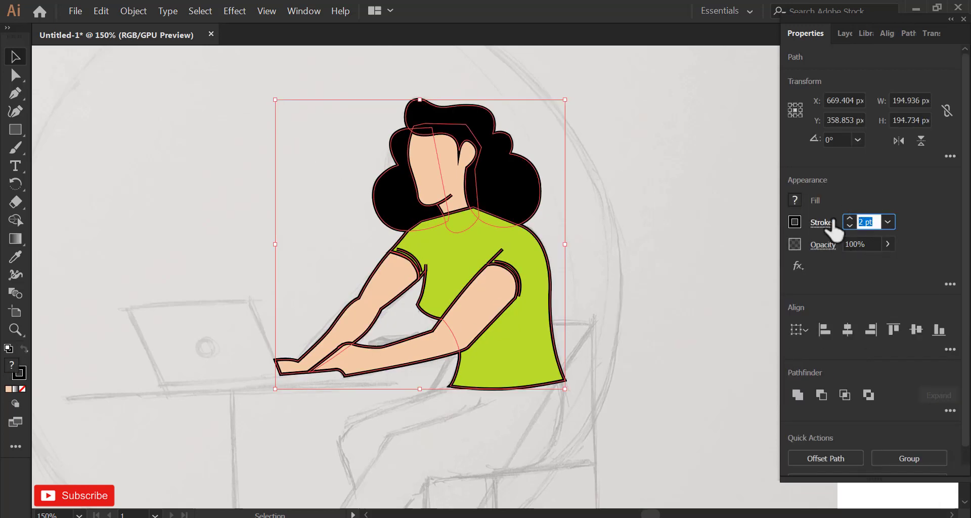
pyautogui.click(888, 222)
pyautogui.click(737, 275)
# - Bring the face-and-neck shape and the hair beside it in front of the shirt
pyautogui.scroll(2, 414, 291)
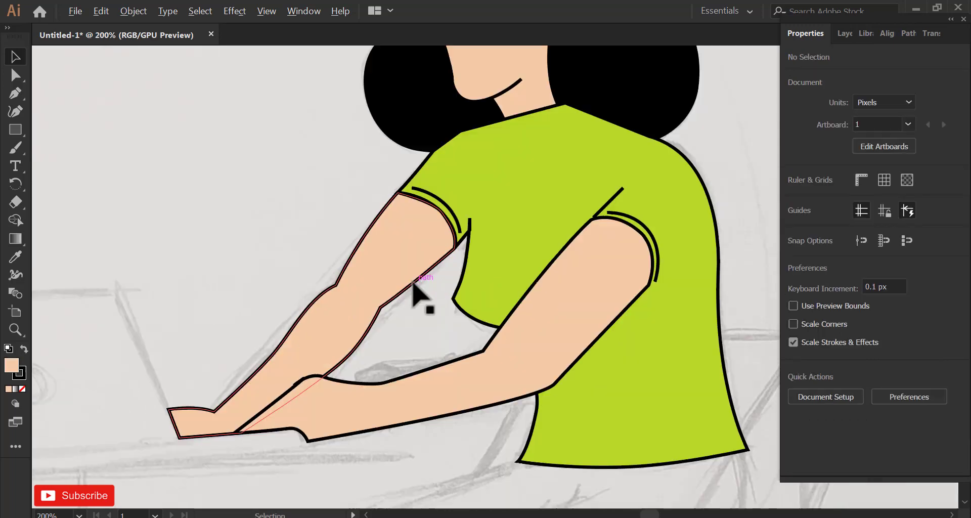
pyautogui.moveTo(344, 283); pyautogui.dragTo(354, 250)
pyautogui.scroll(-1, 355, 251)
pyautogui.moveTo(430, 254); pyautogui.dragTo(468, 374)
pyautogui.scroll(2, 501, 235)
pyautogui.click(497, 232)
pyautogui.rightClick(496, 227)
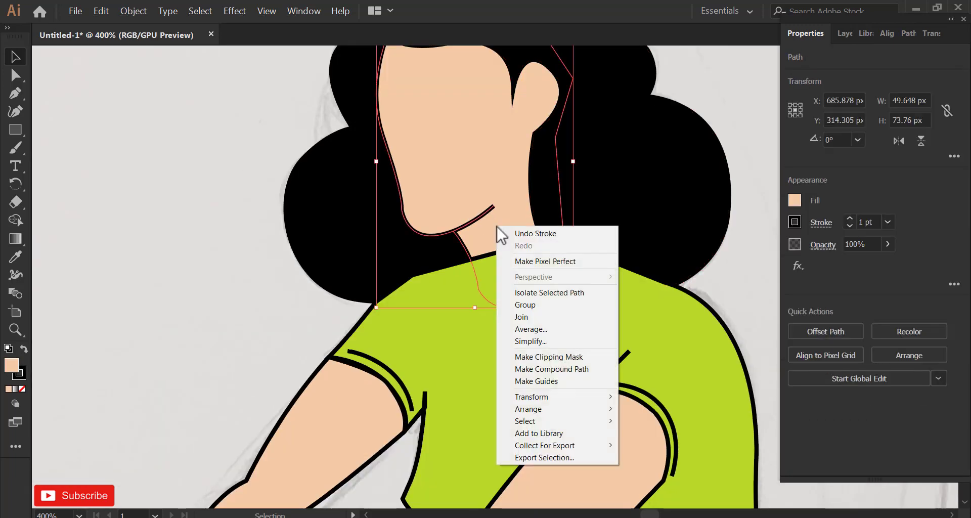
pyautogui.click(490, 240)
pyautogui.scroll(-2, 490, 241)
pyautogui.keyDown('shift'); pyautogui.click(551, 211); pyautogui.keyUp('shift')
pyautogui.rightClick(551, 210)
pyautogui.moveTo(589, 381)
pyautogui.click(714, 380)
pyautogui.click(719, 233)
# - Begin the far leg path with no fill and a black stroke, curving across the ankle cuff
pyautogui.moveTo(493, 430); pyautogui.dragTo(499, 335)
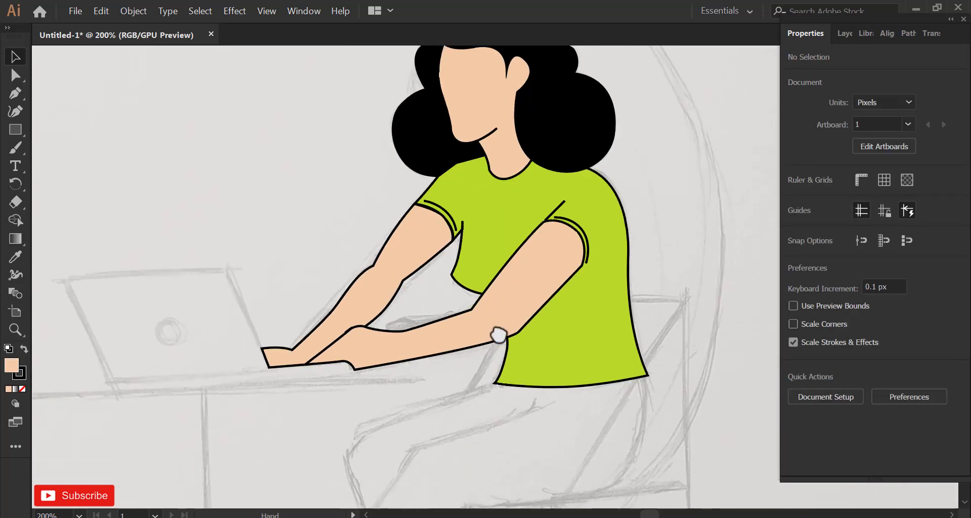
pyautogui.moveTo(523, 372); pyautogui.dragTo(489, 249)
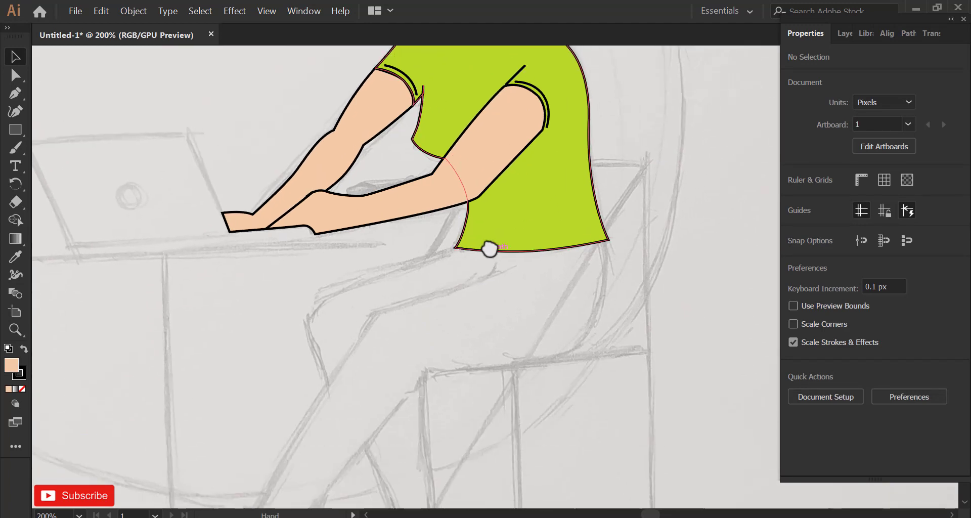
pyautogui.click(15, 93)
pyautogui.click(21, 389)
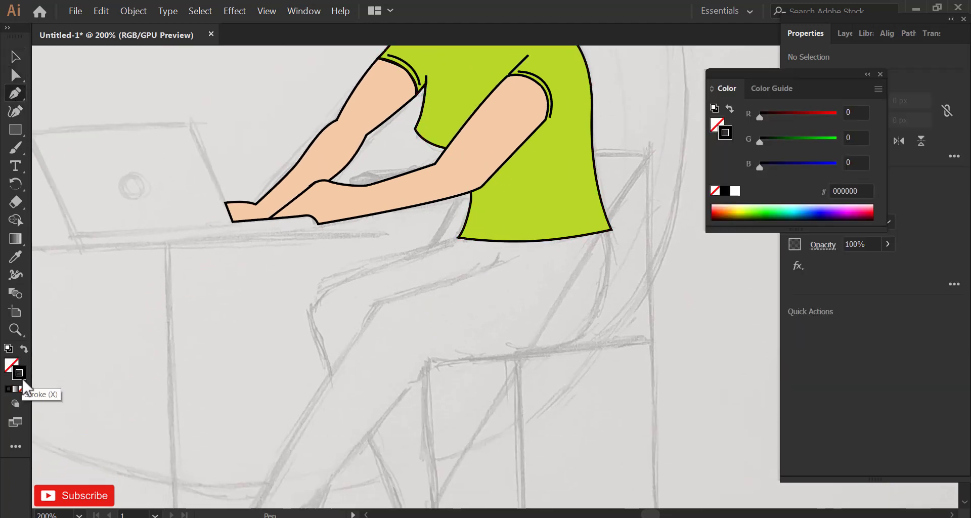
pyautogui.click(880, 74)
pyautogui.scroll(-2, 418, 326)
pyautogui.hotkey('ctrl', '=')
pyautogui.scroll(2, 397, 409)
pyautogui.click(393, 411)
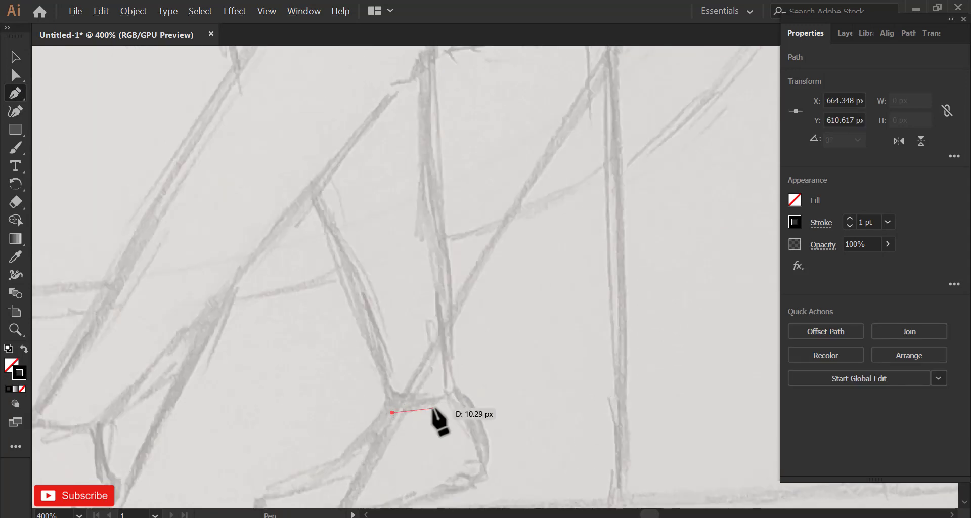
pyautogui.hotkey('ctrl', 'z')
pyautogui.click(391, 409)
pyautogui.moveTo(460, 392); pyautogui.dragTo(479, 375)
pyautogui.click(461, 392)
# - Continue the far leg path up the back of the calf, along the seat and around the hip to the shirt's rear corner
pyautogui.scroll(-2, 466, 387)
pyautogui.moveTo(472, 300); pyautogui.dragTo(444, 349)
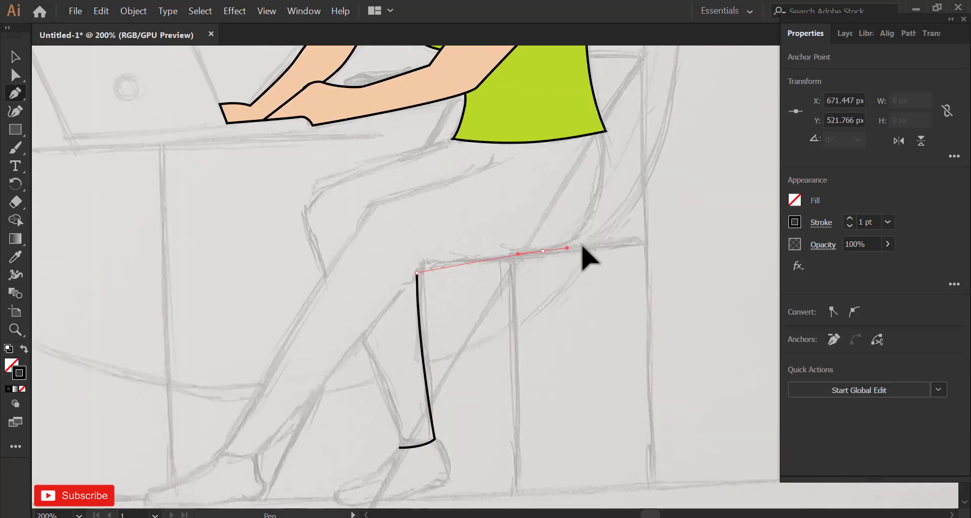
pyautogui.click(543, 251)
pyautogui.scroll(1, 565, 229)
pyautogui.moveTo(568, 232); pyautogui.dragTo(552, 297)
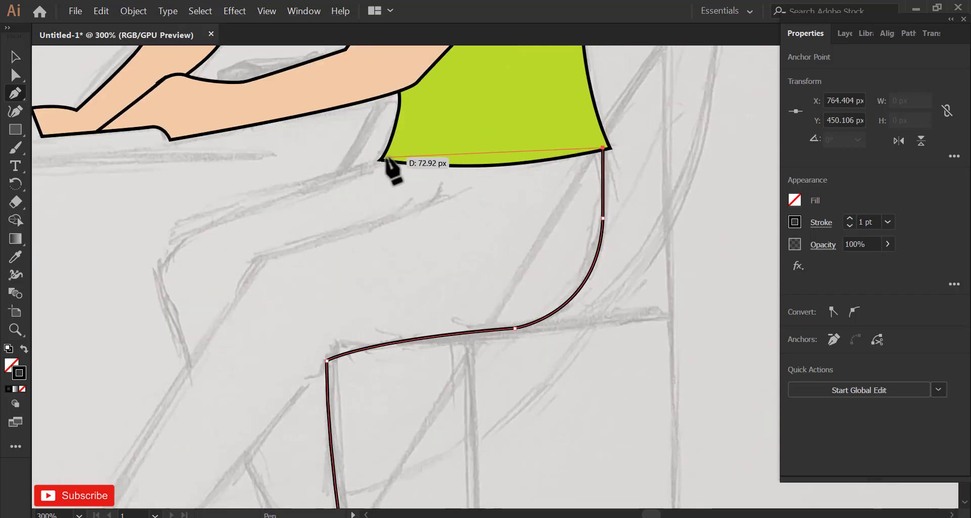
# - Close the far leg path across the shirt hem, over the thigh and knee and down the shin to the ankle
pyautogui.moveTo(160, 288); pyautogui.dragTo(169, 328)
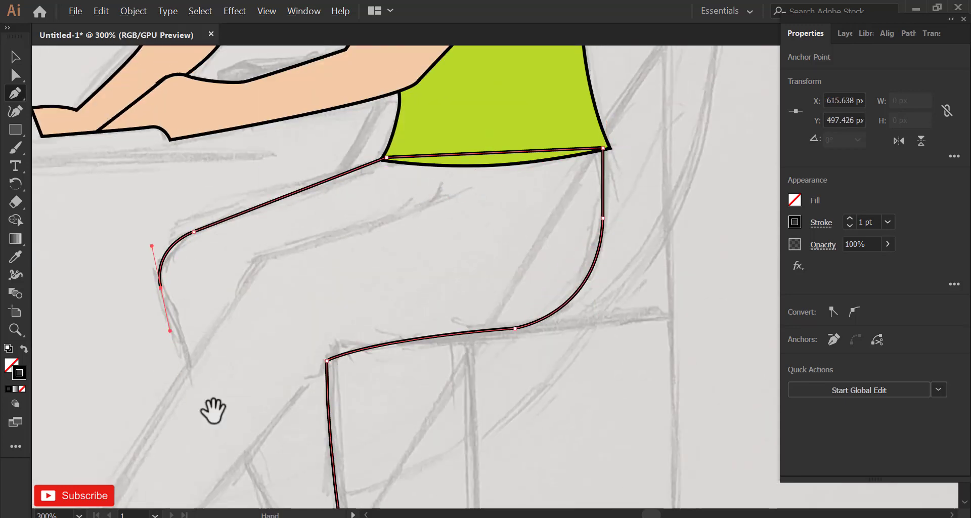
pyautogui.moveTo(213, 411); pyautogui.dragTo(196, 273)
pyautogui.moveTo(264, 407); pyautogui.dragTo(281, 342)
pyautogui.moveTo(301, 420); pyautogui.dragTo(333, 496)
pyautogui.moveTo(358, 269); pyautogui.dragTo(382, 362)
pyautogui.scroll(-2, 375, 291)
# - Begin the near leg path just below the shirt hem, running along the thigh, over the knee and down the shin to the ankle
pyautogui.scroll(1, 382, 244)
pyautogui.click(429, 146)
pyautogui.scroll(1, 332, 185)
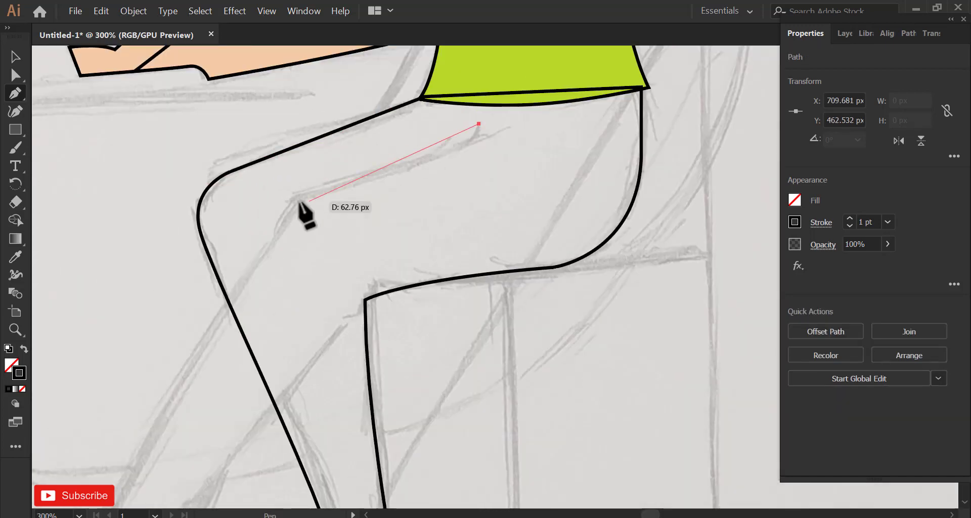
pyautogui.moveTo(194, 231); pyautogui.dragTo(178, 230)
pyautogui.scroll(1, 319, 200)
pyautogui.click(293, 201)
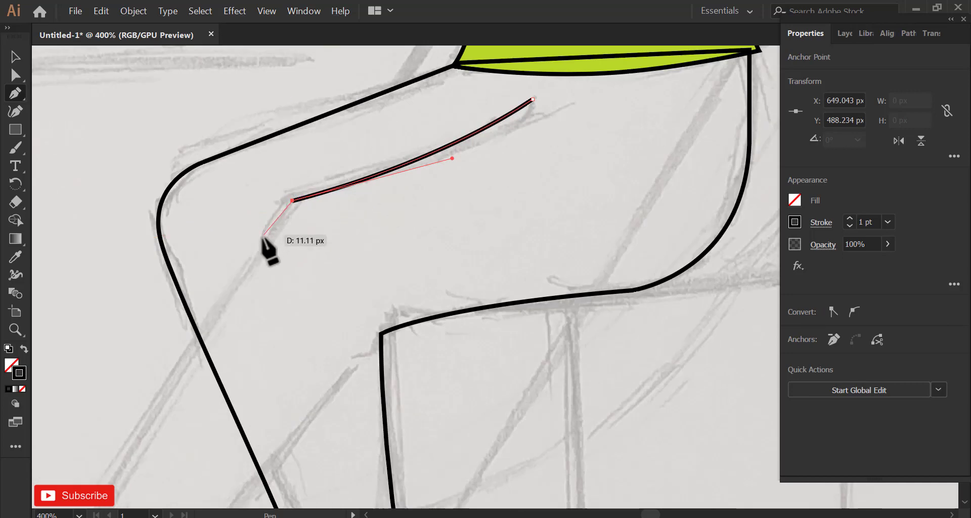
pyautogui.moveTo(236, 301); pyautogui.dragTo(331, 163)
pyautogui.scroll(-1, 331, 164)
pyautogui.moveTo(278, 245); pyautogui.dragTo(354, 188)
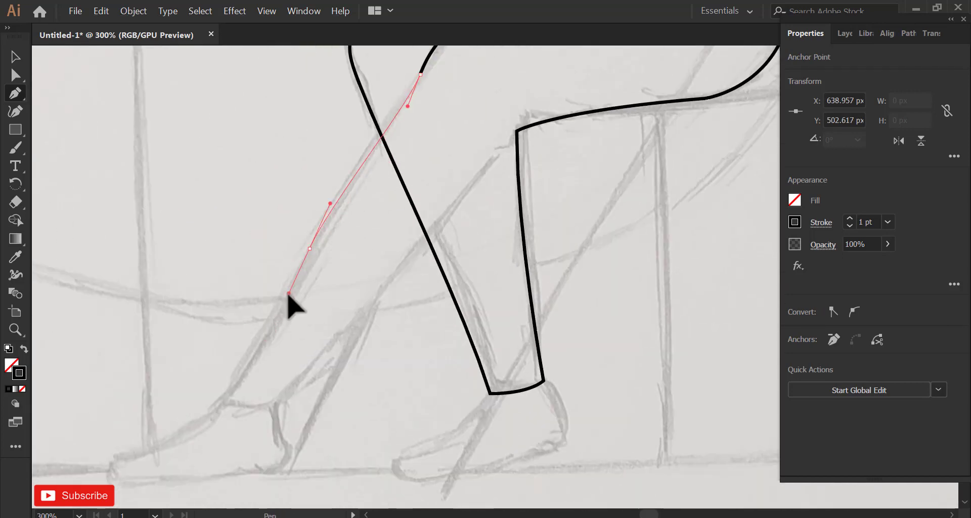
pyautogui.click(225, 393)
# - Continue the near leg path across the ankle cuff, up the calf to the back of the knee and under the thigh
pyautogui.scroll(2, 225, 393)
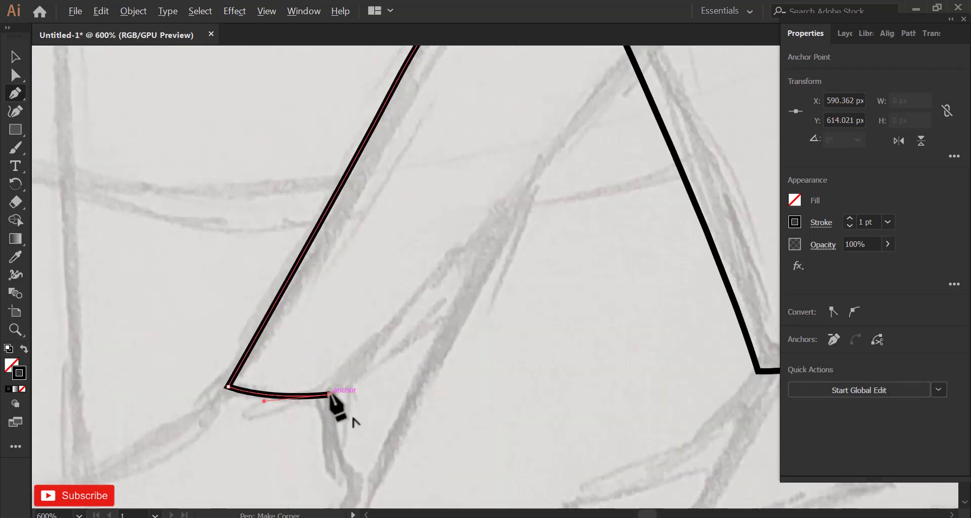
pyautogui.scroll(-4, 330, 394)
pyautogui.moveTo(401, 288); pyautogui.dragTo(416, 313)
pyautogui.scroll(1, 417, 313)
pyautogui.moveTo(477, 278); pyautogui.dragTo(439, 322)
pyautogui.scroll(2, 487, 262)
pyautogui.click(421, 332)
pyautogui.click(437, 303)
pyautogui.click(442, 295)
pyautogui.moveTo(514, 294); pyautogui.dragTo(581, 286)
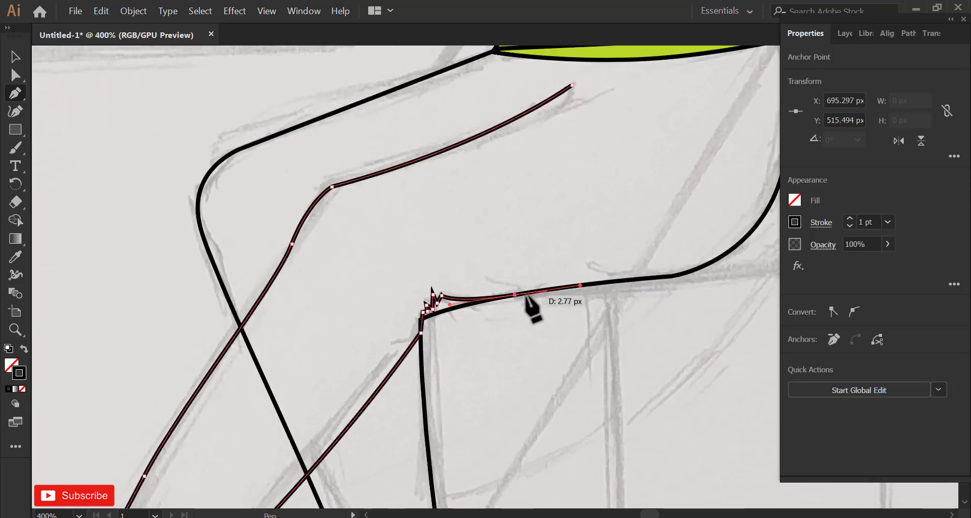
# - Continue the near leg path along the seat and around the hip up to the shirt's rear corner
pyautogui.scroll(-1, 499, 284)
pyautogui.moveTo(639, 250); pyautogui.dragTo(683, 237)
pyautogui.moveTo(687, 181); pyautogui.dragTo(668, 257)
pyautogui.click(630, 356)
pyautogui.moveTo(661, 213); pyautogui.dragTo(653, 169)
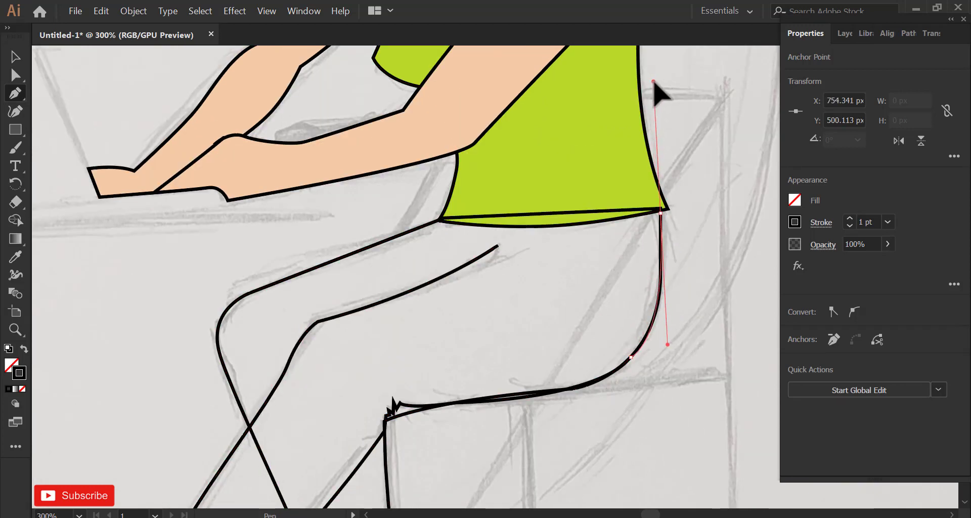
pyautogui.moveTo(654, 82); pyautogui.dragTo(654, 82)
# - Run the near leg path along the curved shirt hem and close it at the top of the thigh line
pyautogui.scroll(2, 556, 224)
pyautogui.click(765, 203)
pyautogui.click(763, 199)
pyautogui.moveTo(466, 230); pyautogui.dragTo(353, 228)
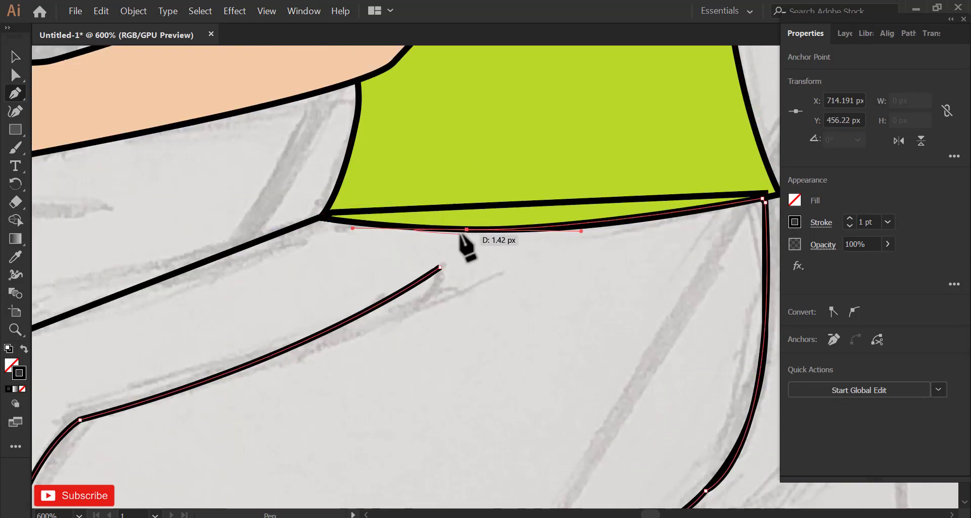
# - Delete the near leg path's extra anchor just below the hem and reshape the thigh curve with its knee handle
pyautogui.click(15, 92)
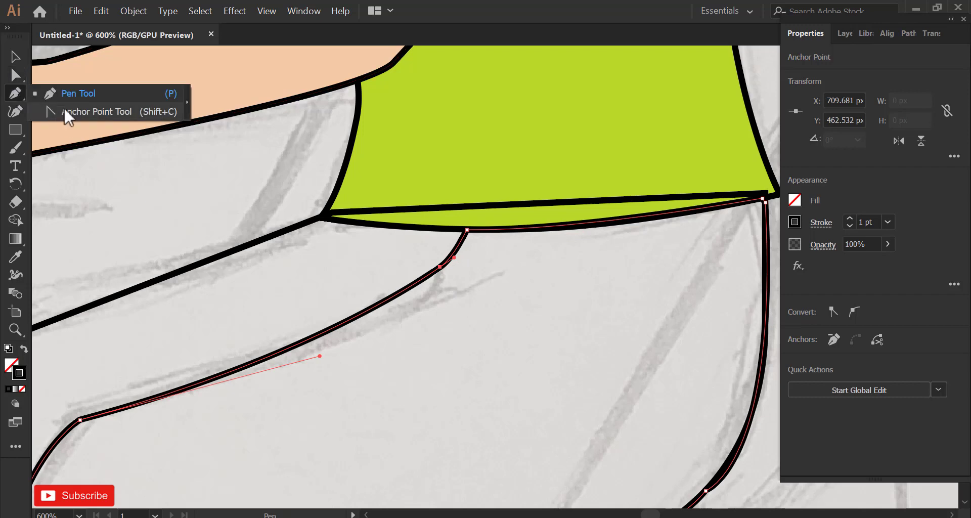
pyautogui.click(440, 266)
pyautogui.click(16, 76)
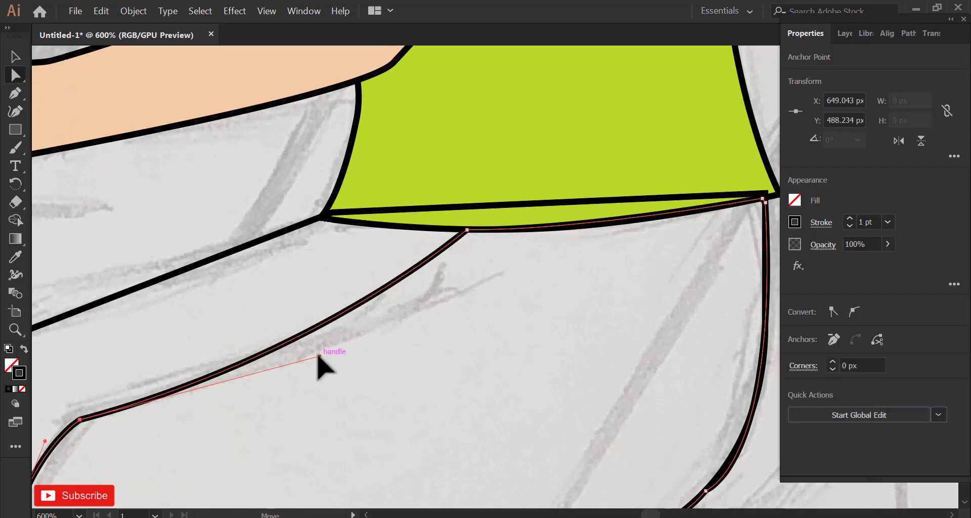
pyautogui.moveTo(319, 356); pyautogui.dragTo(386, 350)
# - Adjust the near leg's anchors and handles around the hip and seat to follow the far leg's outline
pyautogui.scroll(-1, 564, 263)
pyautogui.moveTo(451, 370); pyautogui.dragTo(477, 269)
pyautogui.scroll(1, 689, 341)
pyautogui.moveTo(689, 341); pyautogui.dragTo(678, 351)
pyautogui.click(672, 308)
pyautogui.scroll(-1, 664, 321)
pyautogui.moveTo(664, 321); pyautogui.dragTo(606, 346)
pyautogui.moveTo(660, 322); pyautogui.dragTo(661, 321)
pyautogui.moveTo(566, 398); pyautogui.dragTo(564, 399)
pyautogui.click(375, 400)
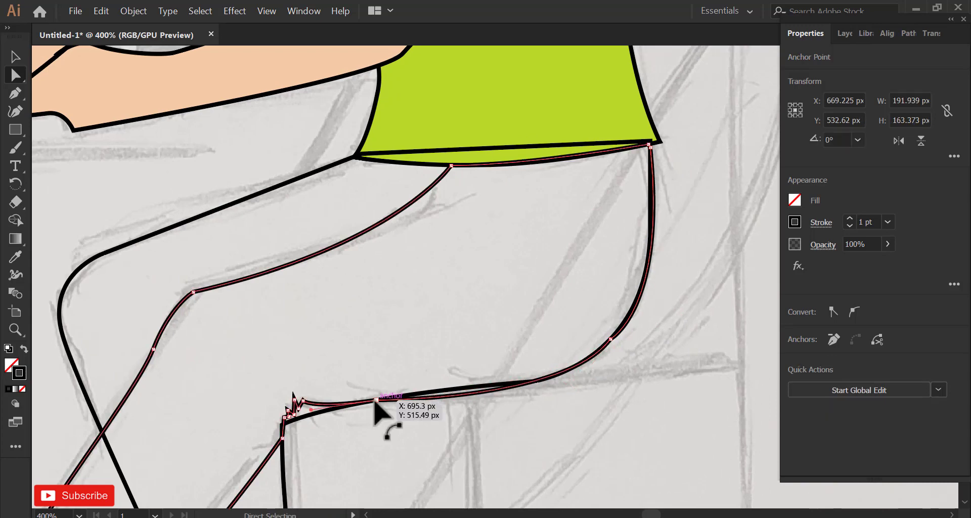
# - Fill the near leg with the blue-violet palette colour and give it a 1 pt stroke
pyautogui.scroll(-2, 493, 345)
pyautogui.scroll(-1, 439, 334)
pyautogui.moveTo(436, 342); pyautogui.dragTo(449, 243)
pyautogui.click(17, 58)
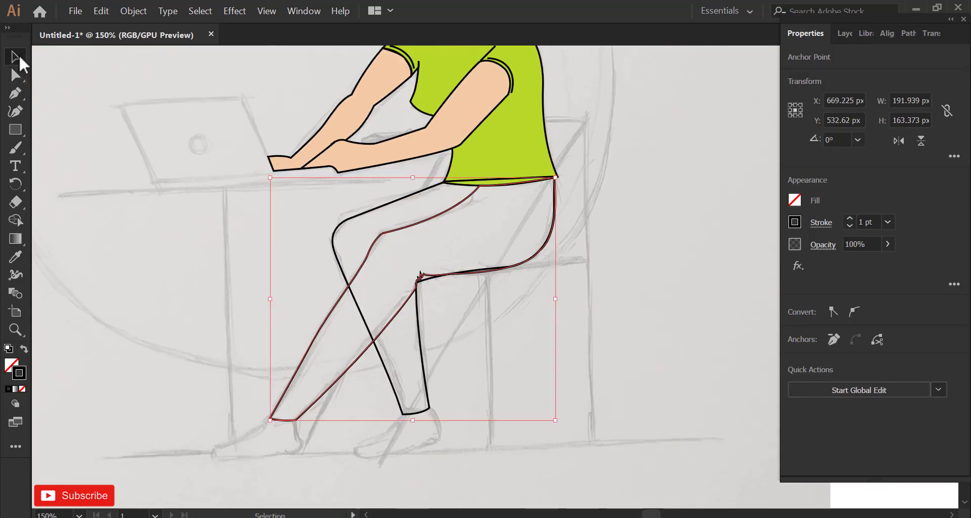
pyautogui.click(608, 263)
pyautogui.scroll(-2, 607, 263)
pyautogui.scroll(-1, 606, 264)
pyautogui.click(547, 264)
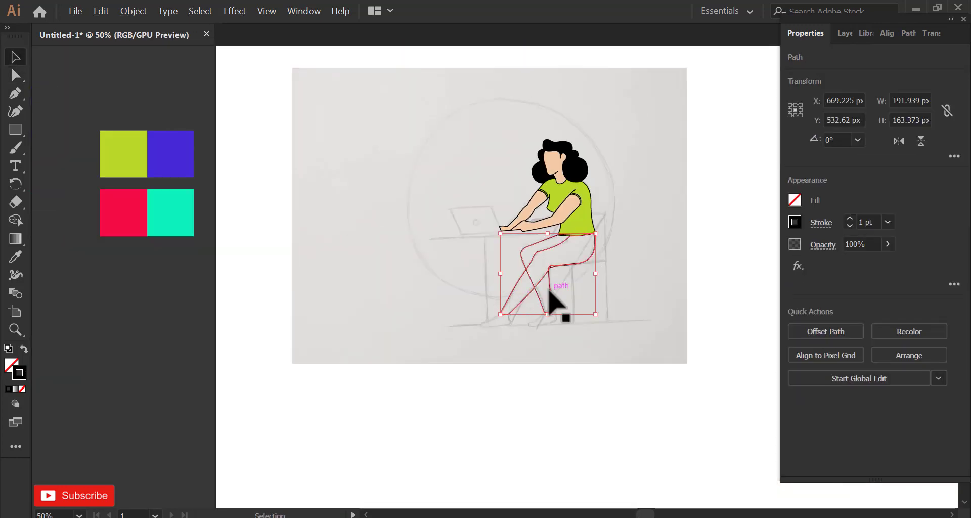
pyautogui.click(21, 54)
pyautogui.click(888, 223)
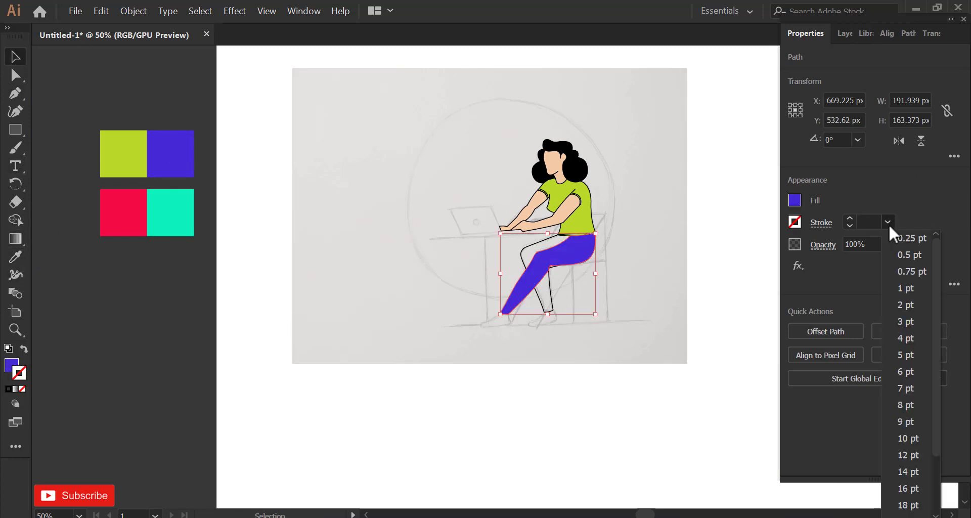
pyautogui.click(904, 288)
# - Fill the far leg with the palette's blue-violet darkened to 4728A3 and move the Color panel off the artwork
pyautogui.click(563, 325)
pyautogui.click(552, 307)
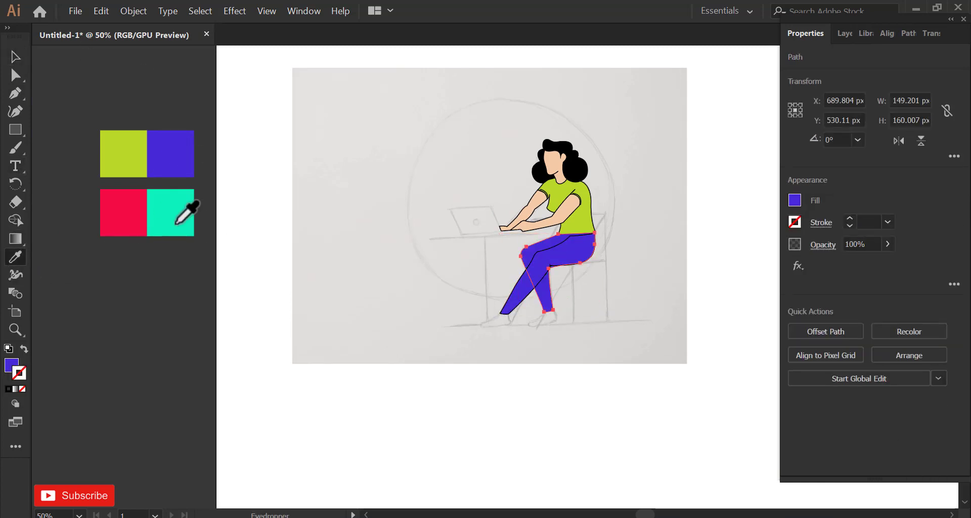
pyautogui.click(9, 365)
pyautogui.moveTo(814, 167); pyautogui.dragTo(809, 167)
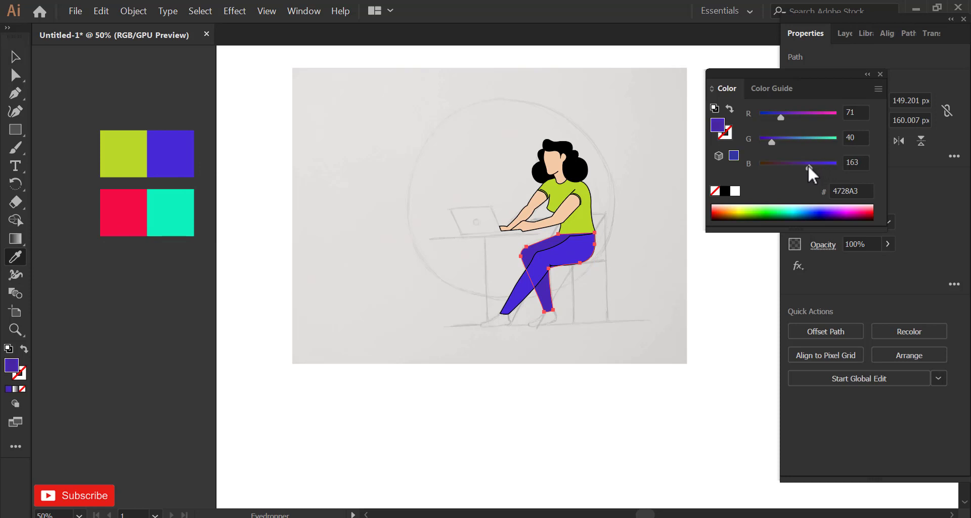
pyautogui.click(16, 56)
pyautogui.click(517, 99)
pyautogui.moveTo(730, 74); pyautogui.dragTo(125, 248)
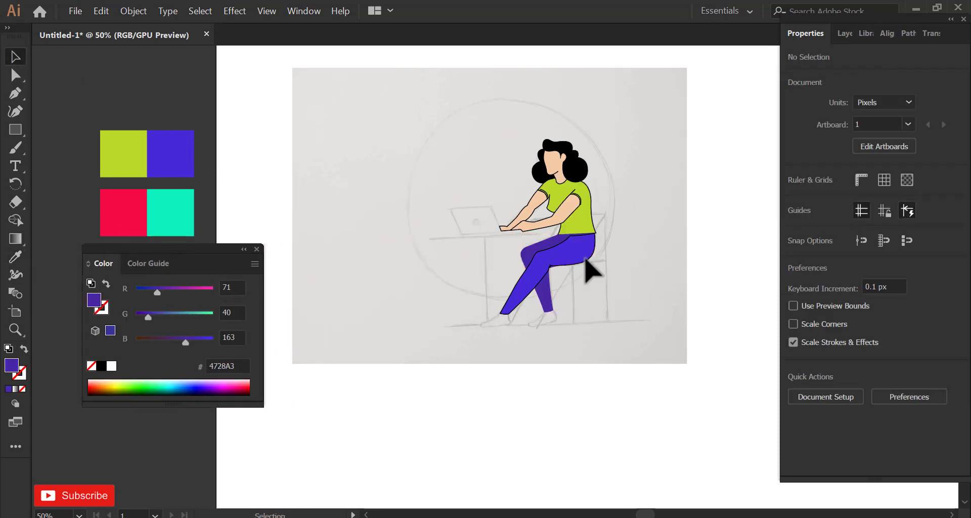
pyautogui.scroll(3, 585, 262)
pyautogui.moveTo(198, 249); pyautogui.dragTo(149, 344)
pyautogui.moveTo(645, 194); pyautogui.dragTo(618, 233)
# - Send both leg shapes backward in the stacking order
pyautogui.click(669, 213)
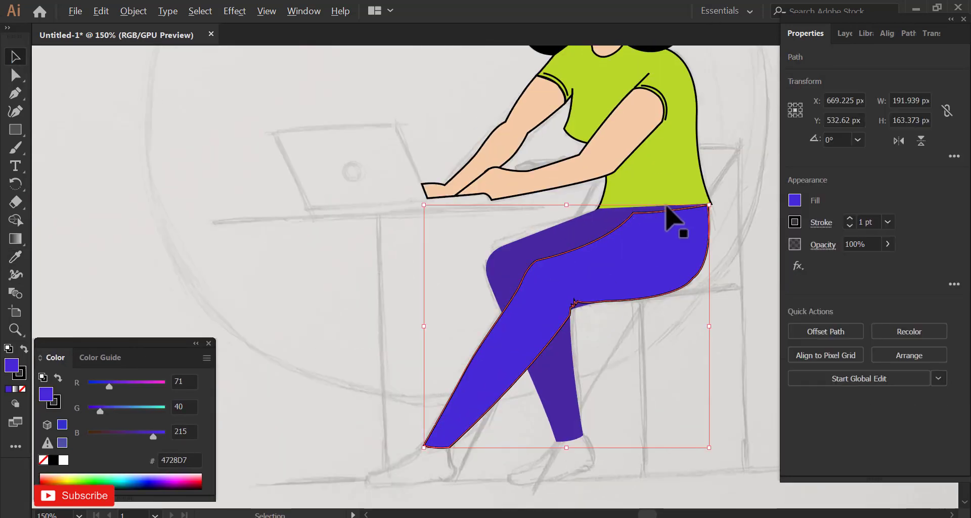
pyautogui.scroll(3, 669, 213)
pyautogui.scroll(-3, 556, 197)
pyautogui.keyDown('shift'); pyautogui.click(516, 228); pyautogui.keyUp('shift')
pyautogui.rightClick(492, 284)
pyautogui.moveTo(551, 455)
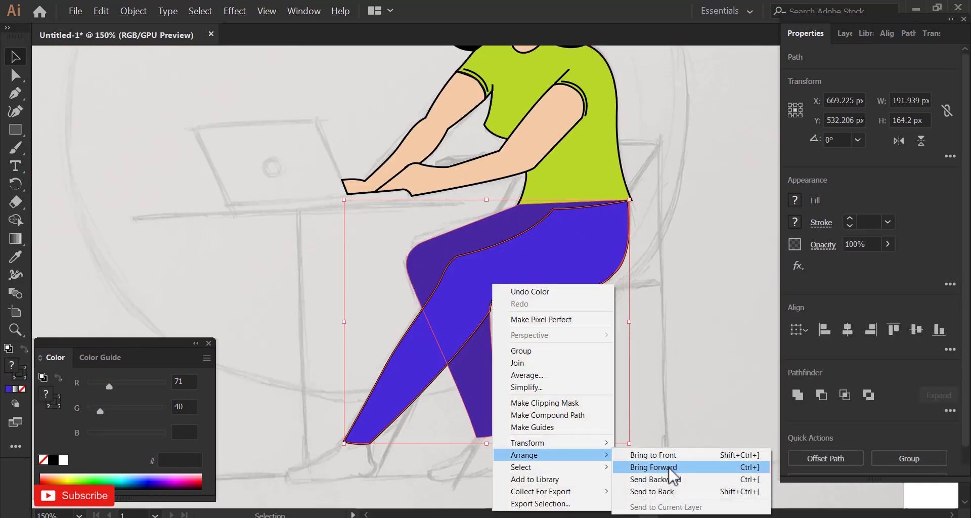
pyautogui.click(689, 478)
pyautogui.scroll(2, 614, 212)
pyautogui.scroll(-3, 590, 185)
# - Bring the upper-body shapes to the front so the shirt hem covers the tops of the legs
pyautogui.moveTo(607, 141); pyautogui.dragTo(607, 203)
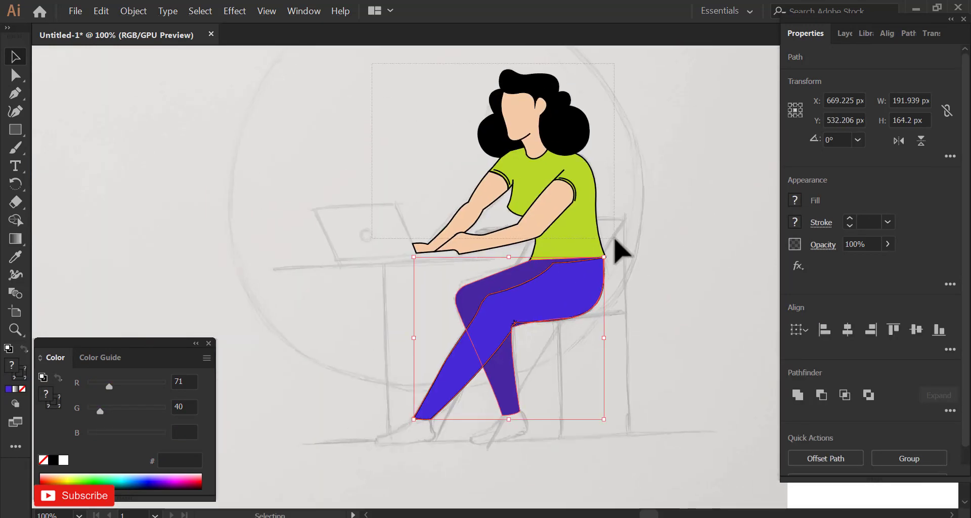
pyautogui.rightClick(543, 216)
pyautogui.moveTo(664, 388)
pyautogui.click(717, 387)
pyautogui.click(703, 303)
# - Give the far leg a 1 pt black stroke
pyautogui.scroll(3, 554, 258)
pyautogui.scroll(-1, 561, 281)
pyautogui.scroll(1, 581, 326)
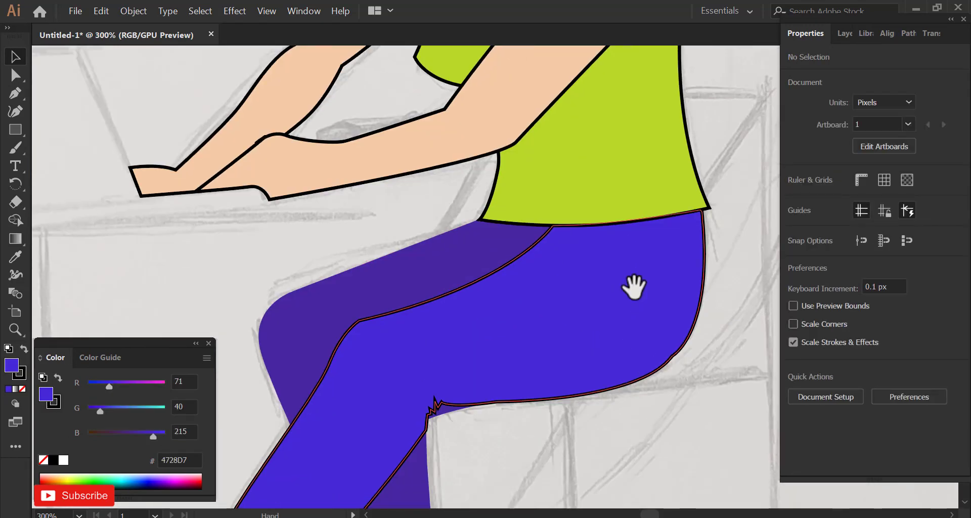
pyautogui.moveTo(634, 288)
pyautogui.mouseDown()
pyautogui.moveTo(620, 302)
pyautogui.moveTo(603, 233)
pyautogui.mouseUp()
pyautogui.scroll(2, 678, 233)
pyautogui.click(679, 233)
pyautogui.scroll(-2, 679, 234)
pyautogui.click(723, 258)
pyautogui.click(371, 238)
pyautogui.click(887, 222)
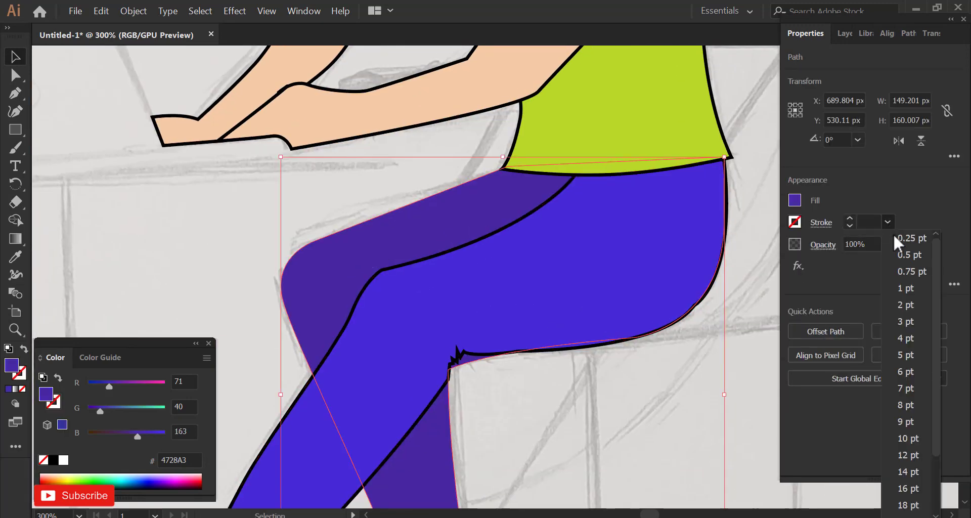
pyautogui.click(906, 288)
pyautogui.click(766, 282)
# - Reshape the near leg's curve beneath the seat so it covers the far leg's outline
pyautogui.scroll(2, 522, 352)
pyautogui.moveTo(522, 352); pyautogui.dragTo(531, 273)
pyautogui.scroll(-3, 531, 276)
pyautogui.moveTo(546, 327)
pyautogui.mouseDown()
pyautogui.moveTo(557, 314)
pyautogui.moveTo(580, 323)
pyautogui.mouseUp()
pyautogui.scroll(1, 561, 298)
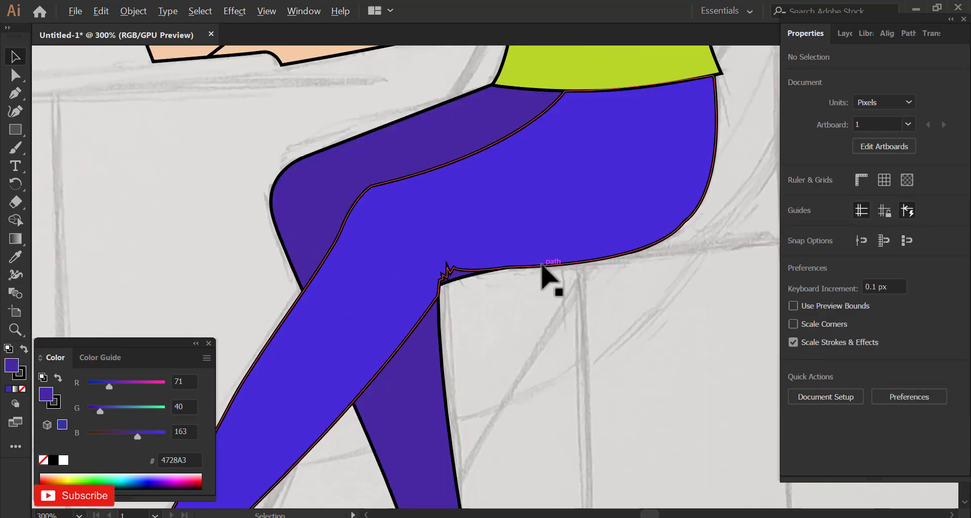
pyautogui.moveTo(542, 266); pyautogui.dragTo(550, 292)
pyautogui.click(408, 207)
pyautogui.press('a')
pyautogui.click(692, 247)
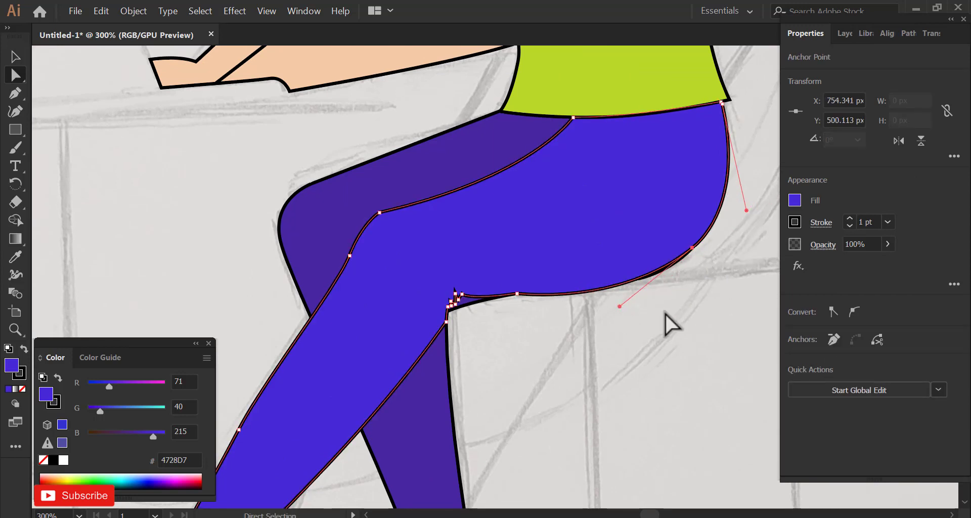
pyautogui.click(662, 276)
pyautogui.moveTo(663, 276); pyautogui.dragTo(635, 282)
pyautogui.scroll(-1, 481, 237)
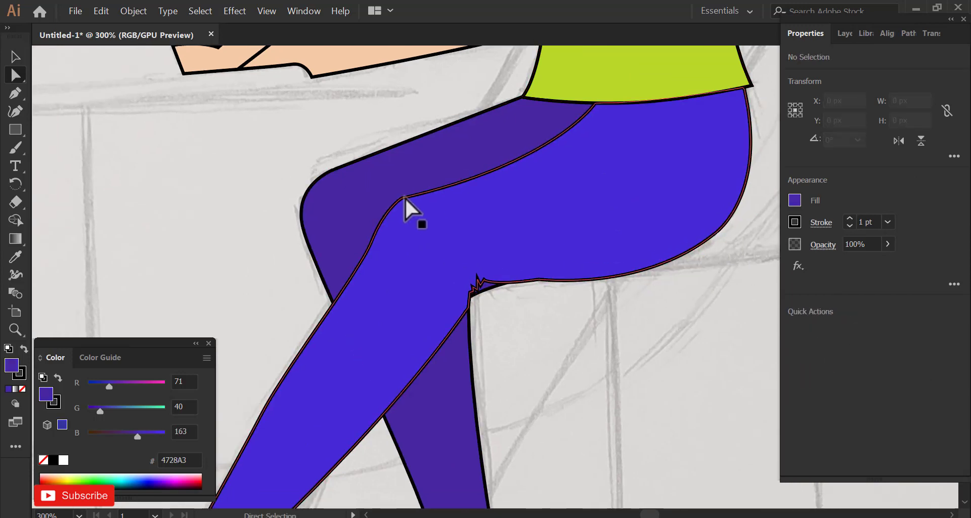
# - Shift the near leg's two knee anchors slightly and refine the knee bend with its handle
pyautogui.click(401, 198)
pyautogui.moveTo(372, 242); pyautogui.dragTo(365, 239)
pyautogui.moveTo(402, 198); pyautogui.dragTo(409, 194)
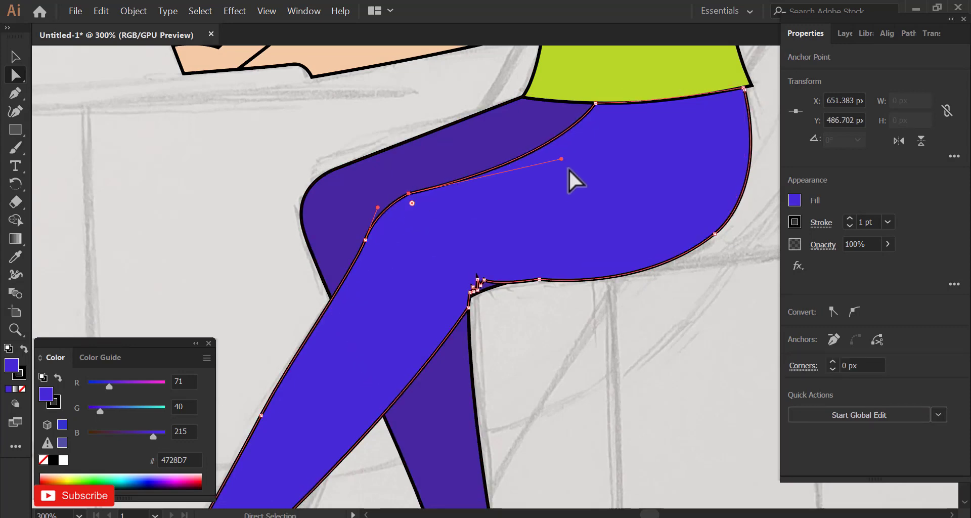
pyautogui.moveTo(365, 240); pyautogui.dragTo(363, 236)
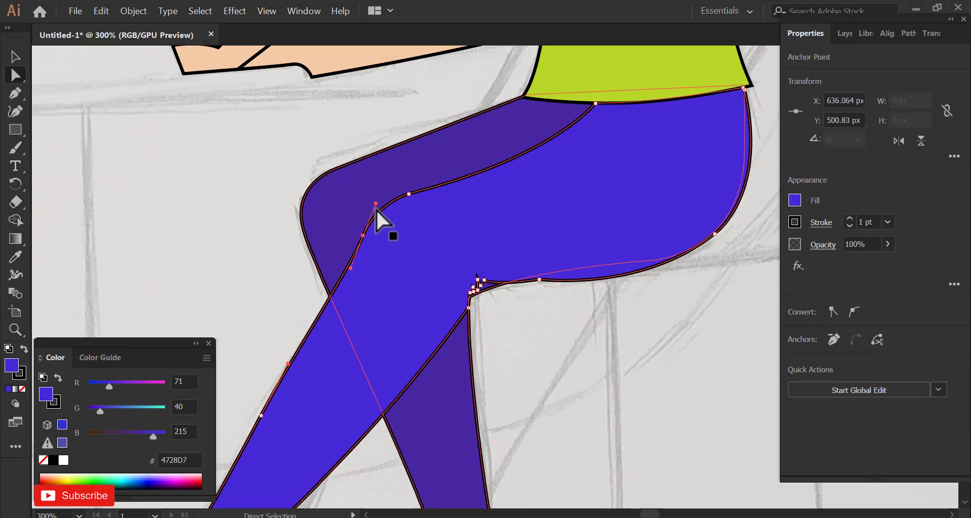
pyautogui.moveTo(376, 203); pyautogui.dragTo(373, 201)
# - Adjust the near leg's calf curve with the ankle anchor's direction handle
pyautogui.moveTo(286, 395); pyautogui.dragTo(352, 308)
pyautogui.moveTo(486, 323); pyautogui.dragTo(480, 308)
pyautogui.click(317, 451)
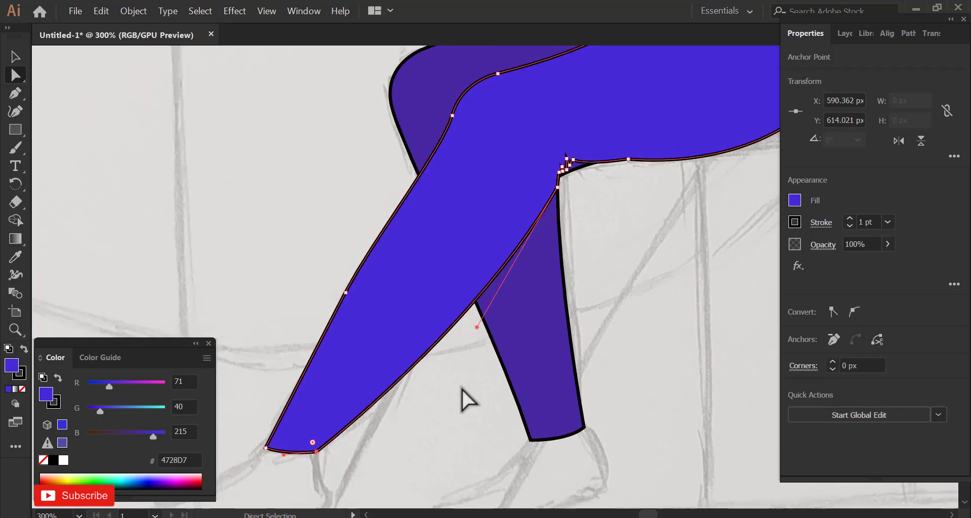
pyautogui.scroll(2, 462, 397)
pyautogui.hscroll(1, 461, 397)
# - Lengthen the far leg's lower knee handle to smooth the curve running down the shin
pyautogui.click(469, 396)
pyautogui.moveTo(371, 200); pyautogui.dragTo(373, 222)
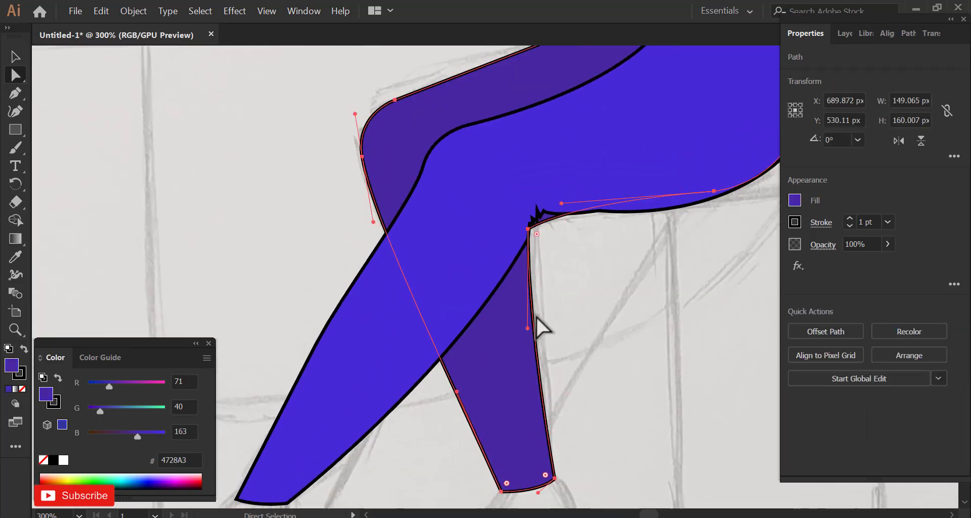
pyautogui.click(592, 307)
pyautogui.scroll(-2, 592, 307)
pyautogui.moveTo(520, 221); pyautogui.dragTo(550, 147)
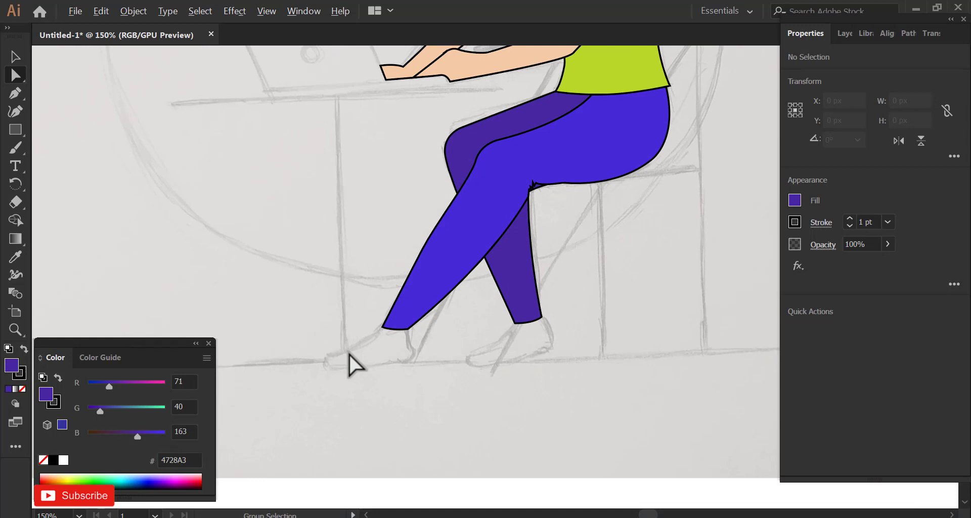
# - Draw the front shoe's closed outline from the near leg's trouser cuff around heel, sole and toe, with no fill and a 1 pt stroke
pyautogui.scroll(3, 355, 364)
pyautogui.click(22, 388)
pyautogui.scroll(1, 522, 319)
pyautogui.click(516, 272)
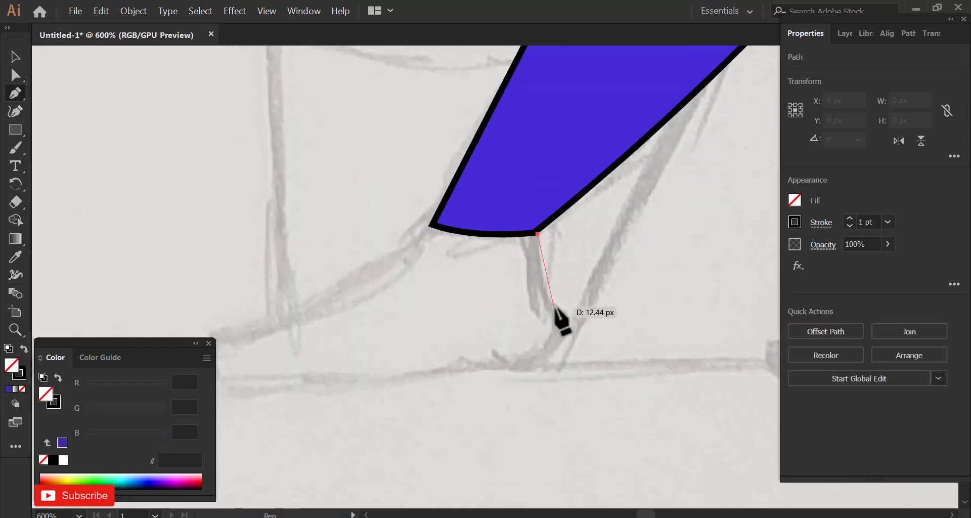
pyautogui.moveTo(538, 365); pyautogui.dragTo(508, 378)
pyautogui.scroll(-2, 495, 370)
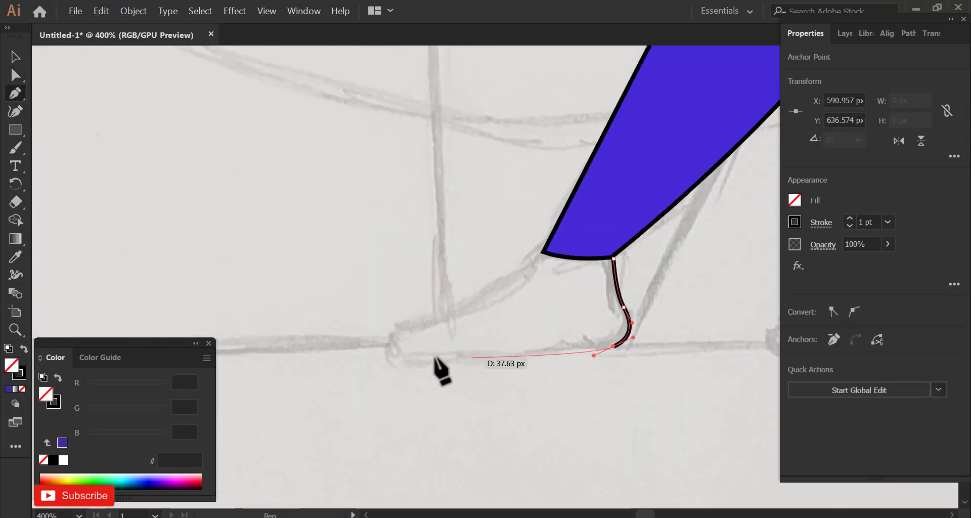
pyautogui.scroll(2, 412, 330)
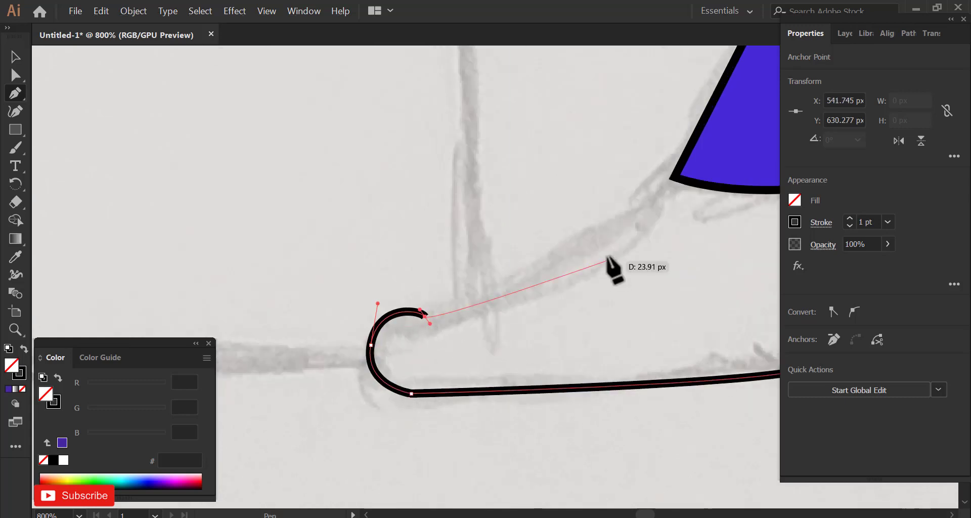
pyautogui.scroll(-1, 614, 268)
pyautogui.click(573, 236)
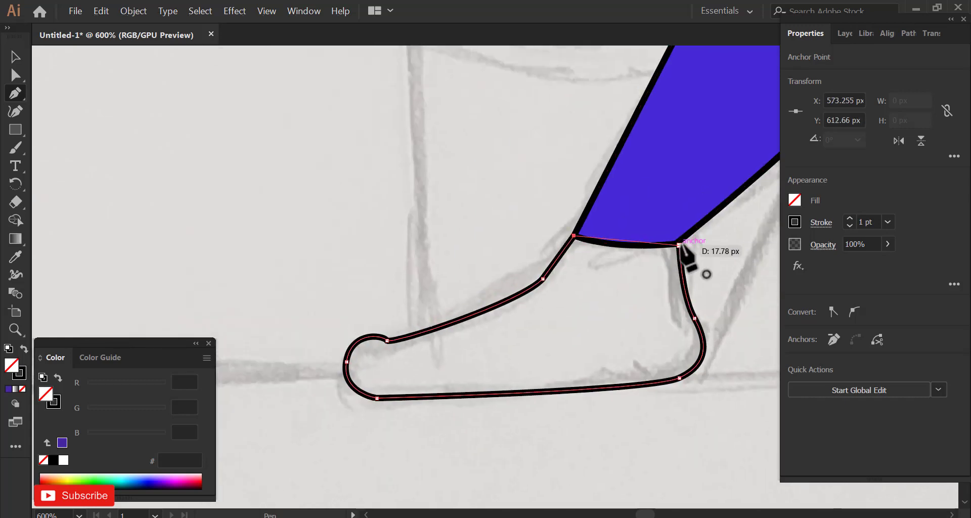
# - Draw an open sole line inside the front shoe from toe to heel with a small bump before the heel
pyautogui.click(374, 378)
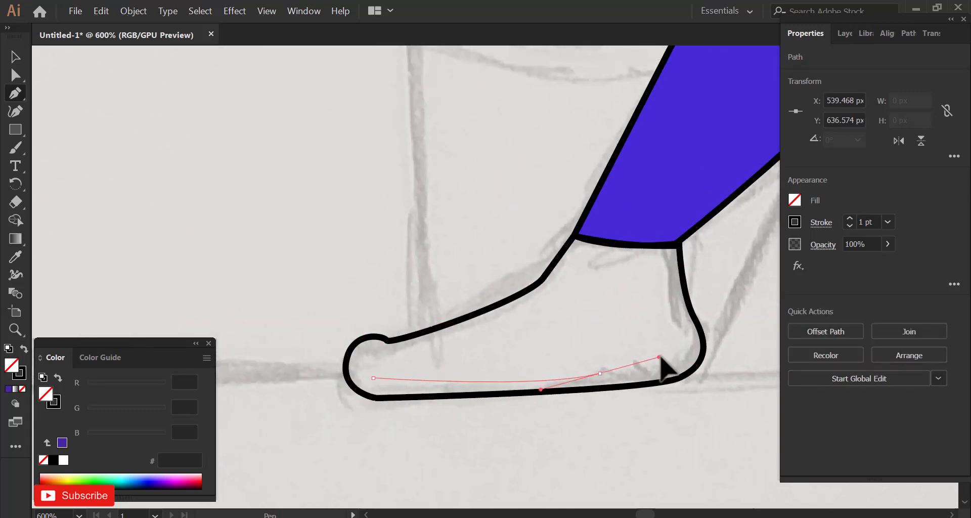
pyautogui.moveTo(660, 357); pyautogui.dragTo(739, 353)
pyautogui.scroll(1, 607, 385)
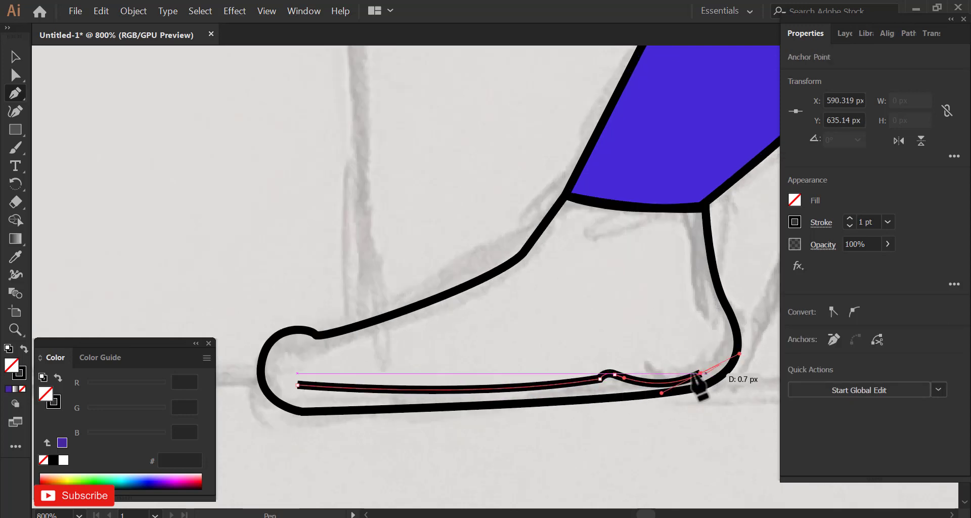
pyautogui.press('v')
pyautogui.click(370, 362)
# - Move the sole line's toe-end anchor slightly down toward the shoe's bottom edge
pyautogui.press('a')
pyautogui.click(362, 388)
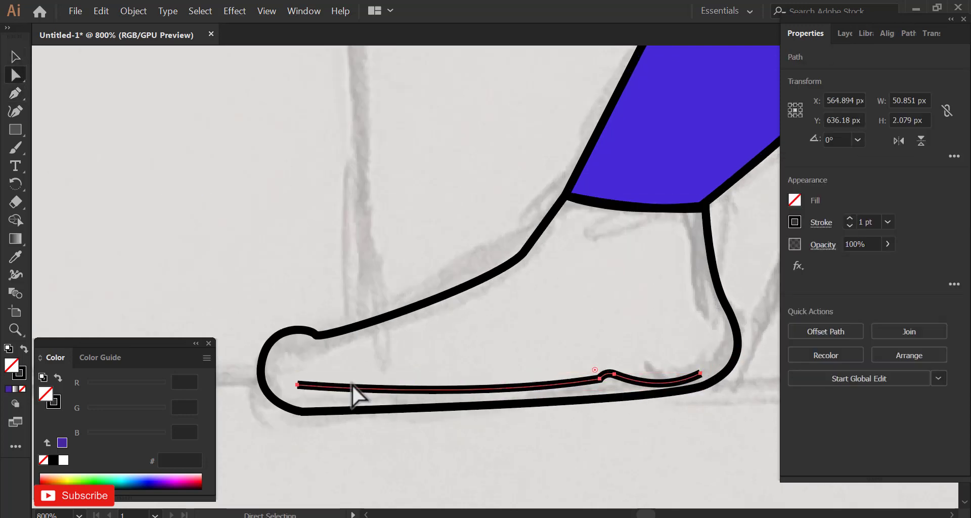
pyautogui.moveTo(298, 386); pyautogui.dragTo(298, 392)
pyautogui.click(364, 427)
pyautogui.scroll(-4, 455, 430)
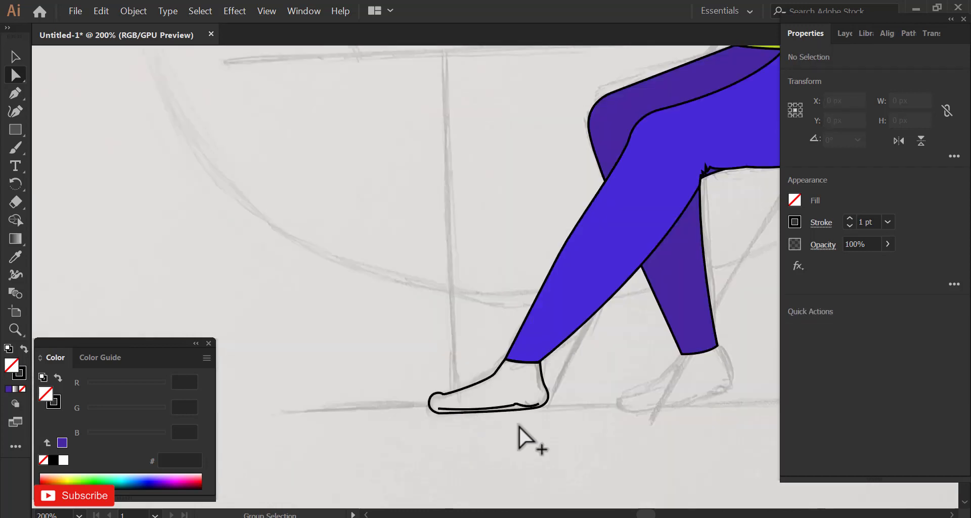
# - Draw a short curved lace line hanging inward from the shoe's upper front edge
pyautogui.scroll(2, 527, 438)
pyautogui.press('p')
pyautogui.scroll(2, 473, 373)
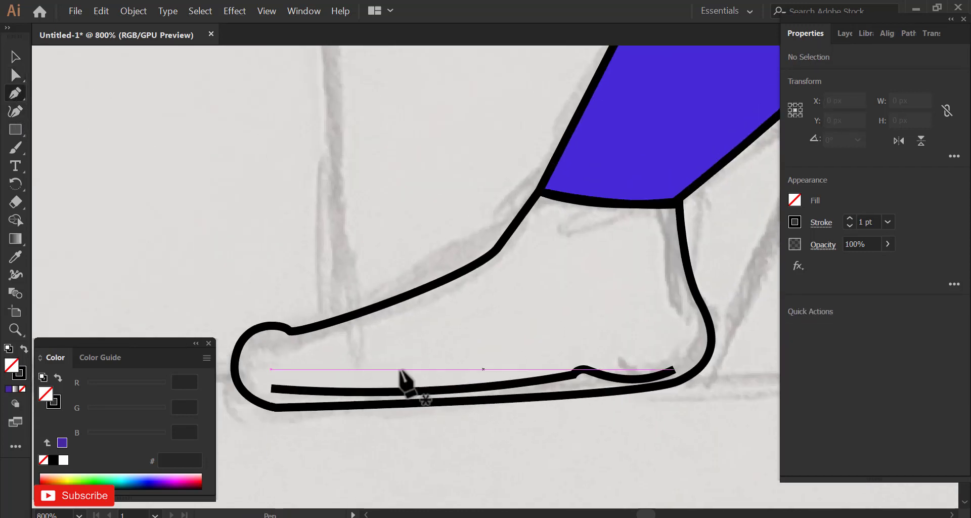
pyautogui.click(356, 320)
pyautogui.moveTo(393, 333); pyautogui.dragTo(393, 334)
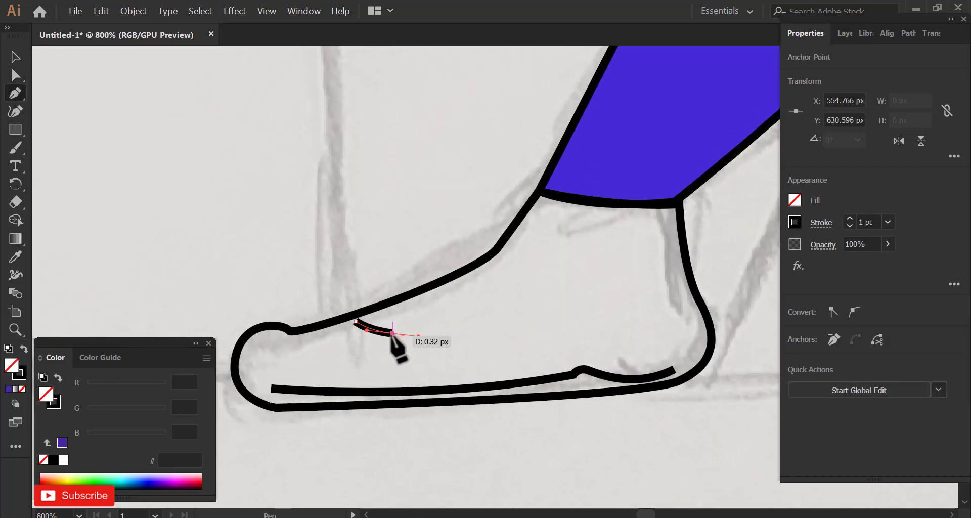
pyautogui.scroll(3, 346, 312)
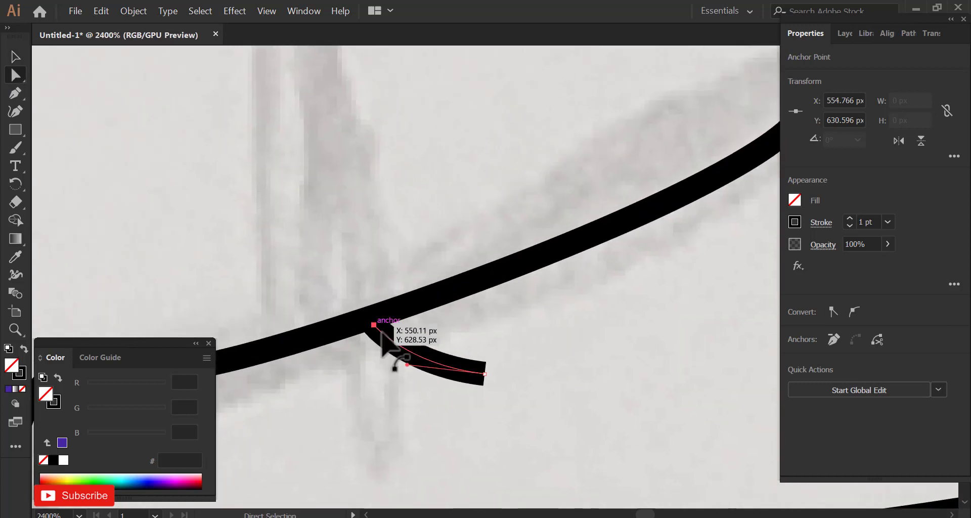
pyautogui.scroll(-4, 428, 338)
# - Apply round caps to the strokes of the shoe outline, sole line and lace
pyautogui.press('v')
pyautogui.moveTo(390, 311); pyautogui.dragTo(621, 422)
pyautogui.click(814, 223)
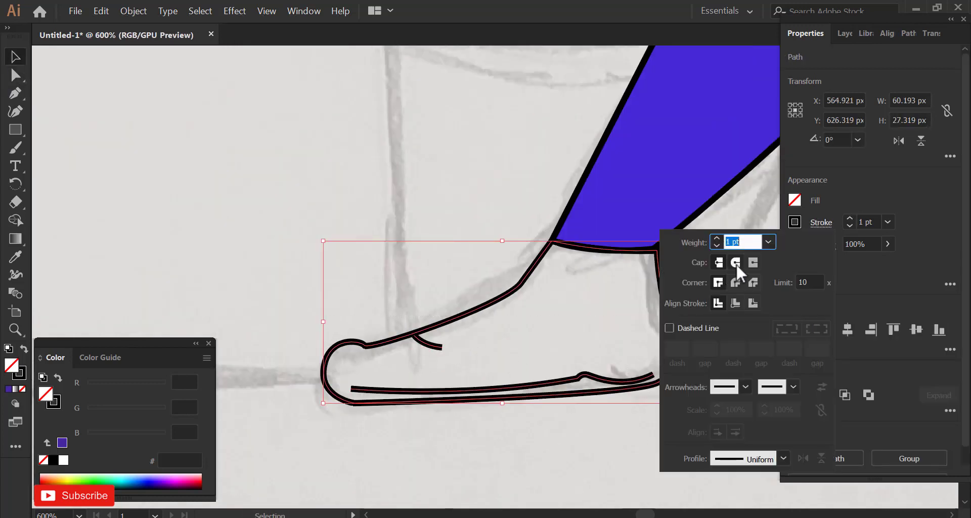
pyautogui.click(736, 263)
pyautogui.click(285, 234)
# - Draw a small circle at the lace's free end, fill it black and scale it to about 1.5 px
pyautogui.scroll(1, 424, 343)
pyautogui.click(425, 343)
pyautogui.moveTo(15, 130); pyautogui.dragTo(80, 158)
pyautogui.scroll(2, 444, 325)
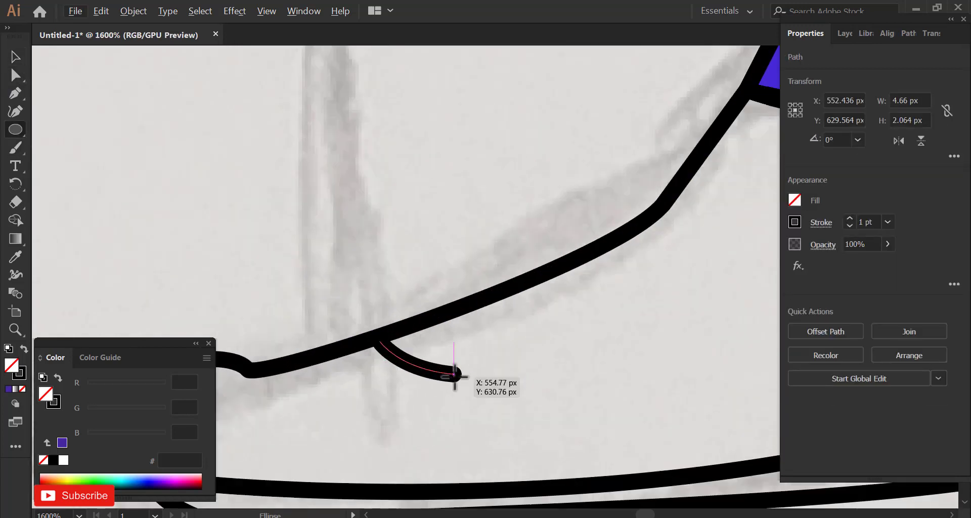
pyautogui.moveTo(453, 376)
pyautogui.mouseDown()
pyautogui.moveTo(421, 344)
pyautogui.moveTo(450, 375)
pyautogui.mouseUp()
pyautogui.click(795, 200)
pyautogui.click(662, 256)
pyautogui.click(466, 236)
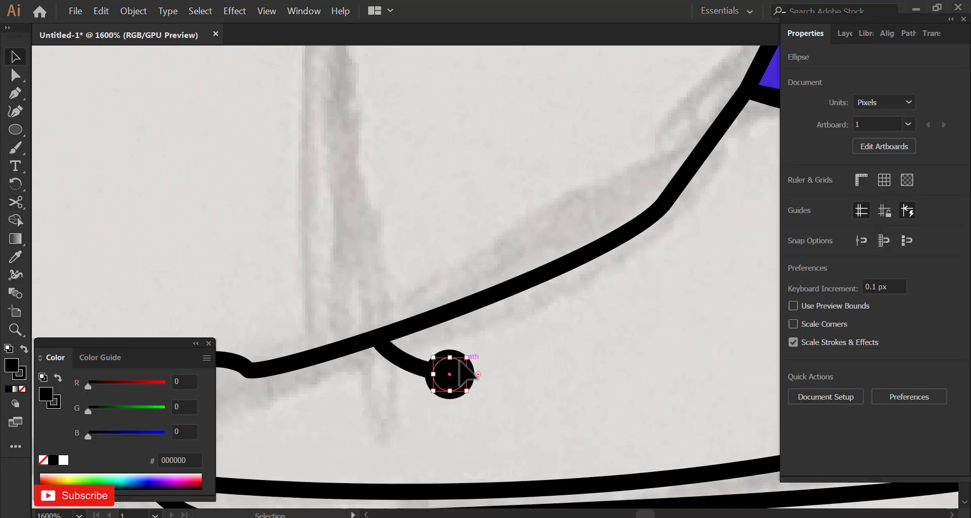
pyautogui.moveTo(446, 371); pyautogui.dragTo(447, 377)
pyautogui.scroll(-2, 407, 327)
pyautogui.scroll(2, 398, 317)
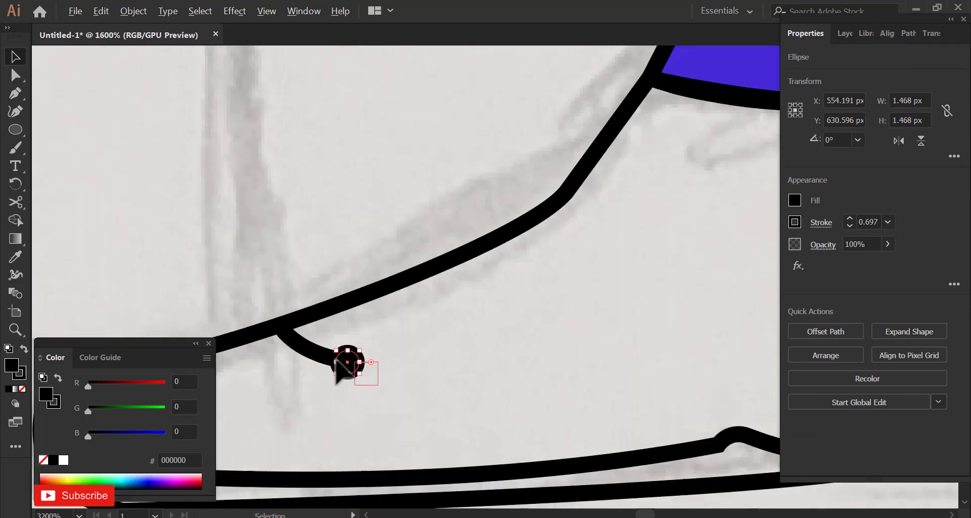
# - Duplicate the lace and dot further up the shoe's front edge and bend the copied lace into a deeper curve
pyautogui.click(318, 355)
pyautogui.moveTo(317, 355); pyautogui.dragTo(396, 318)
pyautogui.press('a')
pyautogui.scroll(3, 409, 337)
pyautogui.moveTo(497, 305); pyautogui.dragTo(466, 318)
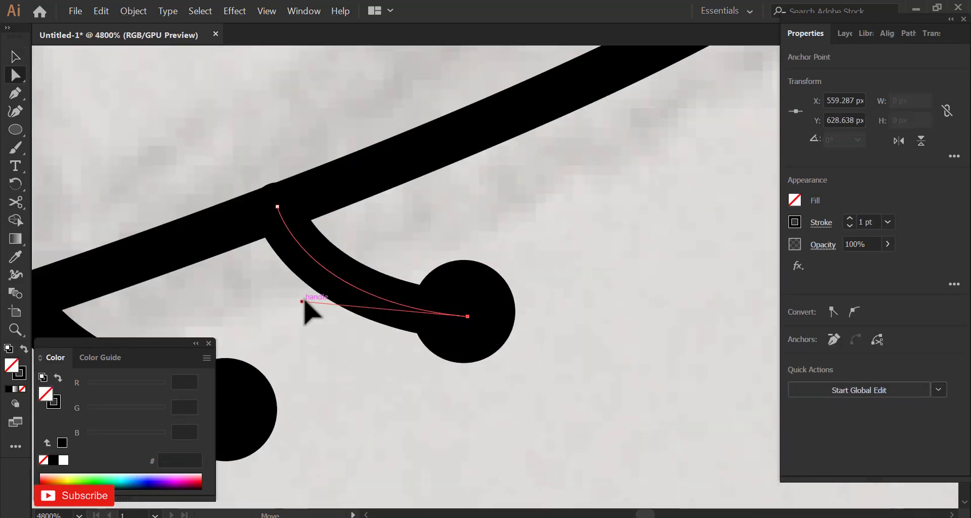
pyautogui.moveTo(303, 301); pyautogui.dragTo(485, 270)
pyautogui.scroll(-4, 386, 294)
# - Place a copy of the reshaped lace and its dot at the first lace's position
pyautogui.click(14, 57)
pyautogui.scroll(2, 422, 299)
pyautogui.keyDown('shift'); pyautogui.click(400, 294); pyautogui.keyUp('shift')
pyautogui.hotkey('ctrl', 'z')
pyautogui.click(310, 181)
pyautogui.click(376, 297)
pyautogui.keyDown('shift'); pyautogui.click(400, 294); pyautogui.keyUp('shift')
pyautogui.click(389, 297)
pyautogui.keyDown('shift'); pyautogui.click(342, 290); pyautogui.keyUp('shift')
pyautogui.moveTo(405, 319); pyautogui.dragTo(336, 358)
pyautogui.click(365, 251)
# - Duplicate the second lace and its dot as a third lace further up the shoe's front edge
pyautogui.scroll(-1, 366, 253)
pyautogui.click(383, 314)
pyautogui.keyDown('shift'); pyautogui.click(348, 305); pyautogui.keyUp('shift')
pyautogui.scroll(2, 384, 314)
pyautogui.click(258, 144)
pyautogui.scroll(-3, 323, 275)
# - Nudge the third lace and dot onto the shoe's edge and duplicate them as a fourth lace near the ankle
pyautogui.click(446, 254)
pyautogui.keyDown('shift'); pyautogui.click(423, 242); pyautogui.keyUp('shift')
pyautogui.scroll(2, 463, 245)
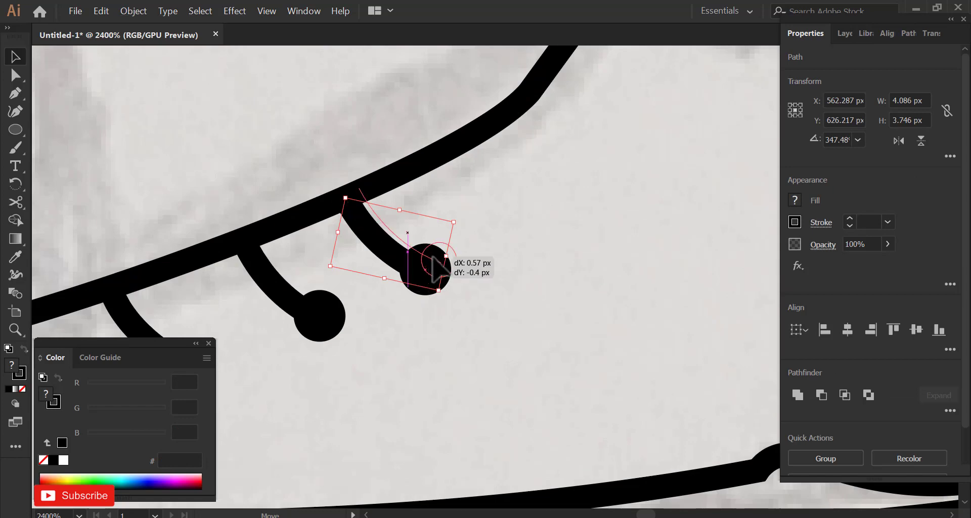
pyautogui.moveTo(433, 257); pyautogui.dragTo(435, 260)
pyautogui.moveTo(444, 255); pyautogui.dragTo(549, 204)
pyautogui.click(582, 111)
pyautogui.scroll(-4, 582, 111)
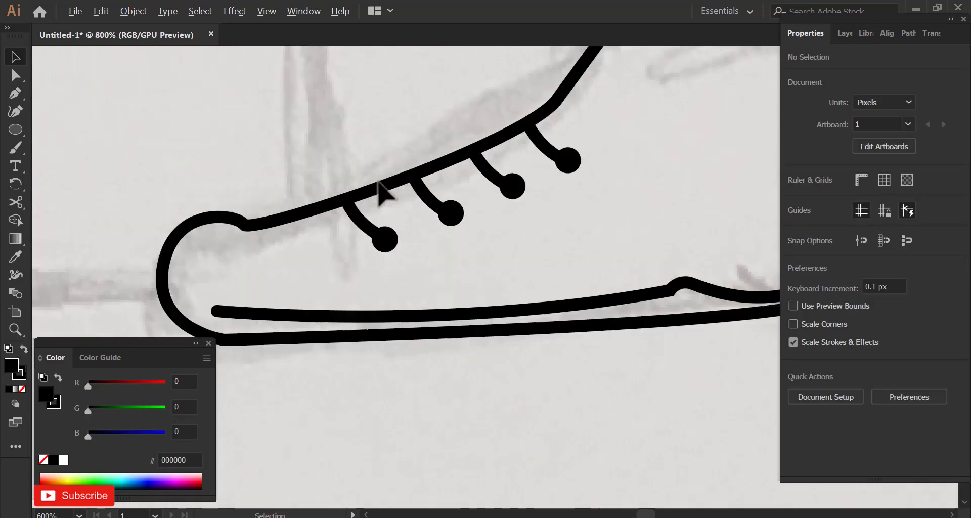
# - Move the first lace and its dot slightly closer to the second lace along the shoe's edge
pyautogui.scroll(3, 379, 183)
pyautogui.click(379, 285)
pyautogui.keyDown('shift'); pyautogui.click(340, 261); pyautogui.keyUp('shift')
pyautogui.moveTo(341, 258); pyautogui.dragTo(357, 254)
pyautogui.click(358, 180)
pyautogui.scroll(-6, 322, 195)
pyautogui.scroll(2, 395, 139)
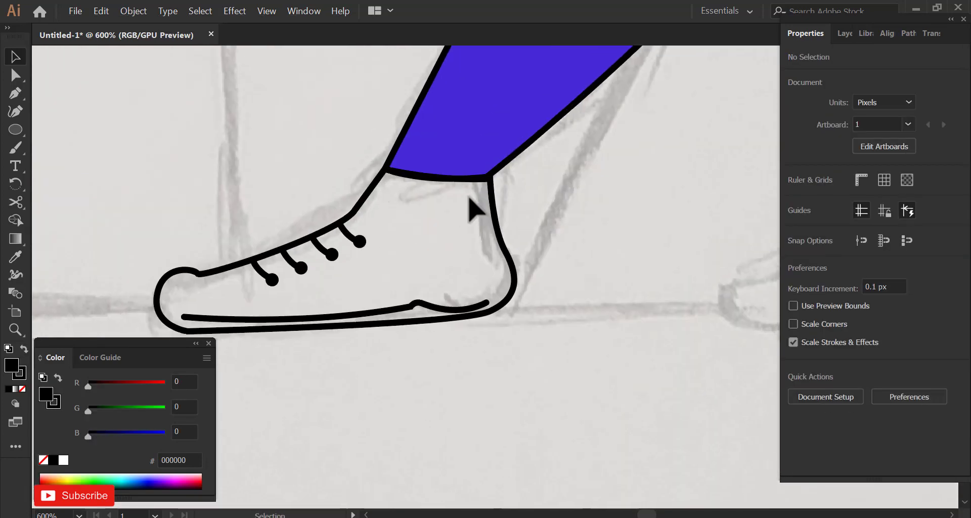
# - Draw an unfilled wavy lining line around the shoe's ankle with the Pen tool, below the trouser hem and along the heel
pyautogui.click(15, 93)
pyautogui.scroll(1, 364, 178)
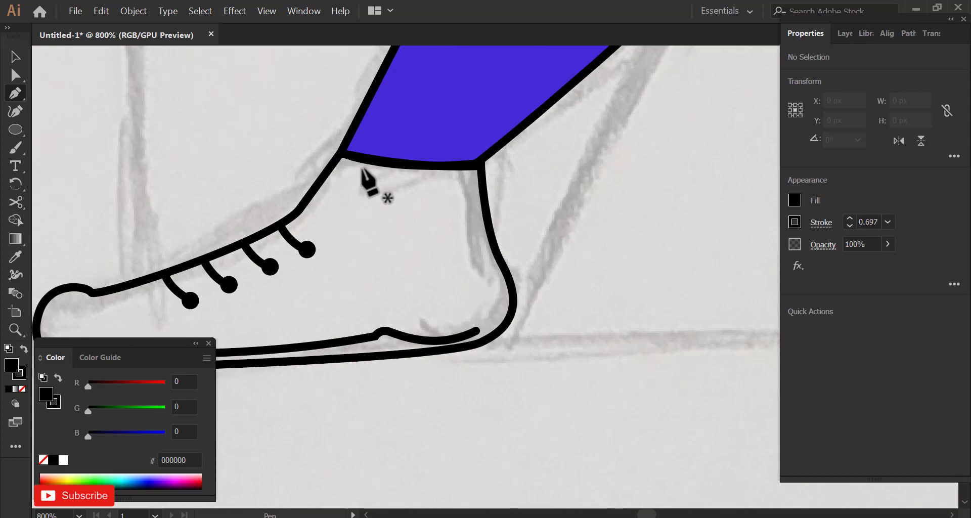
pyautogui.scroll(1, 314, 211)
pyautogui.click(295, 260)
pyautogui.moveTo(345, 198)
pyautogui.mouseDown()
pyautogui.moveTo(365, 190)
pyautogui.moveTo(412, 207)
pyautogui.mouseUp()
pyautogui.moveTo(377, 237); pyautogui.dragTo(381, 246)
pyautogui.moveTo(535, 255); pyautogui.dragTo(531, 267)
pyautogui.moveTo(554, 360); pyautogui.dragTo(584, 392)
pyautogui.click(14, 55)
pyautogui.click(22, 389)
pyautogui.click(541, 246)
pyautogui.scroll(-2, 541, 247)
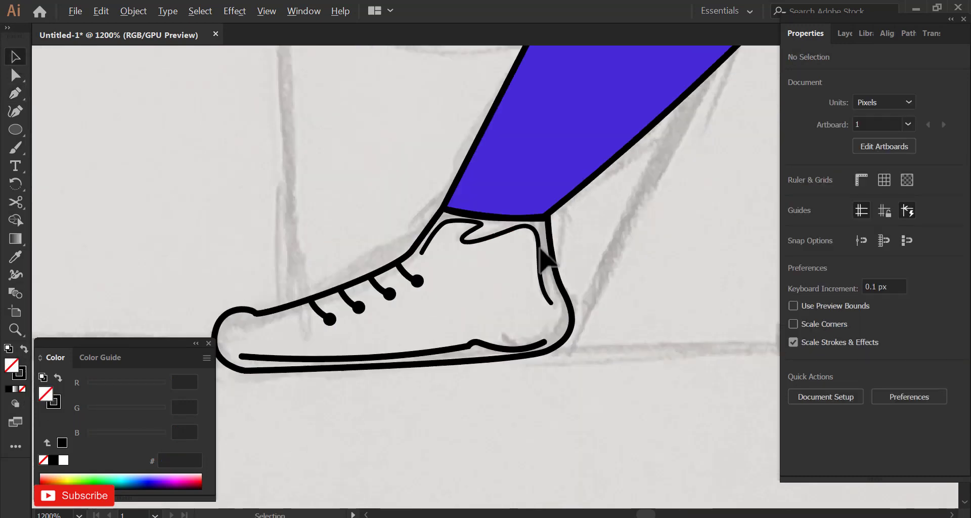
# - Draw an ellipse about 8.7 by 4.1 px above the shoe's heel sole for the badge
pyautogui.scroll(1, 541, 271)
pyautogui.moveTo(496, 276); pyautogui.dragTo(545, 217)
pyautogui.moveTo(534, 257)
pyautogui.mouseDown()
pyautogui.moveTo(572, 294)
pyautogui.moveTo(557, 311)
pyautogui.moveTo(577, 318)
pyautogui.mouseUp()
pyautogui.click(16, 56)
pyautogui.click(708, 366)
pyautogui.scroll(-1, 455, 339)
pyautogui.scroll(2, 517, 304)
# - Make a smaller copy of the heel ellipse, swap its fill and stroke to solid black, and centre it inside the outer one
pyautogui.click(527, 312)
pyautogui.scroll(2, 544, 272)
pyautogui.moveTo(514, 250); pyautogui.dragTo(515, 178)
pyautogui.moveTo(607, 225); pyautogui.dragTo(529, 226)
pyautogui.moveTo(462, 225)
pyautogui.mouseDown()
pyautogui.moveTo(508, 300)
pyautogui.moveTo(477, 312)
pyautogui.mouseUp()
pyautogui.hotkey('shift', 'x')
pyautogui.scroll(2, 520, 318)
pyautogui.moveTo(477, 203); pyautogui.dragTo(477, 211)
pyautogui.click(495, 322)
pyautogui.scroll(-7, 498, 329)
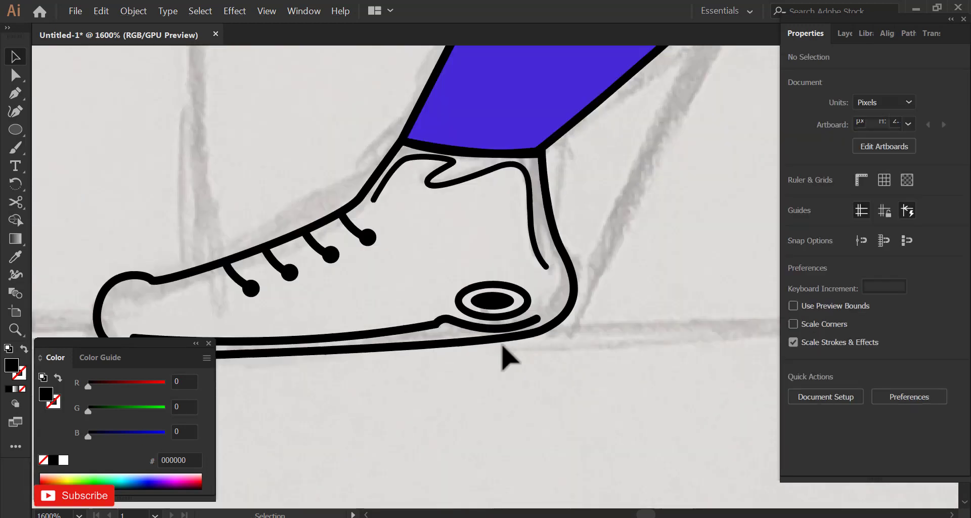
# - Set the stroke weight of the shoe's wavy ankle line to 1 pt
pyautogui.scroll(2, 498, 354)
pyautogui.click(513, 338)
pyautogui.click(529, 292)
pyautogui.click(888, 221)
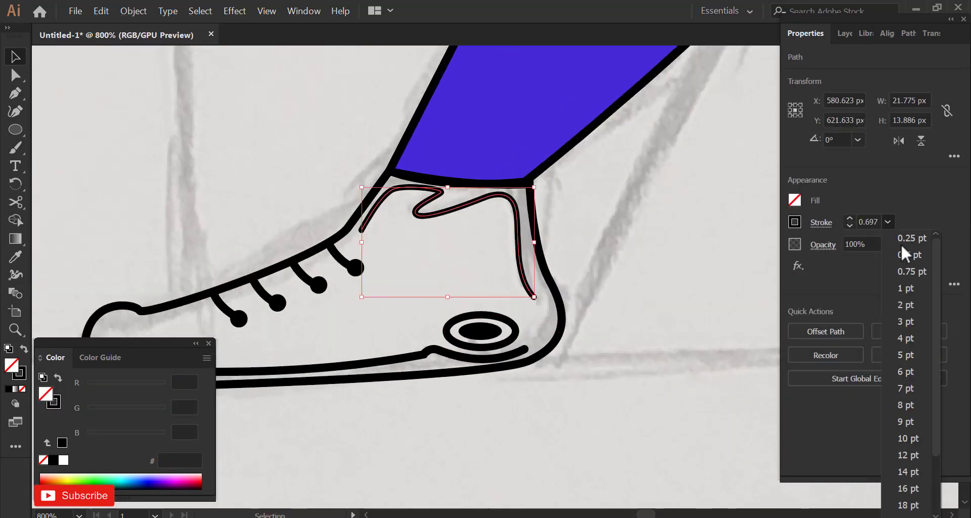
pyautogui.click(905, 288)
pyautogui.click(574, 416)
# - Set the stroke weight of the outer heel ellipse to 1 pt
pyautogui.click(517, 331)
pyautogui.click(887, 221)
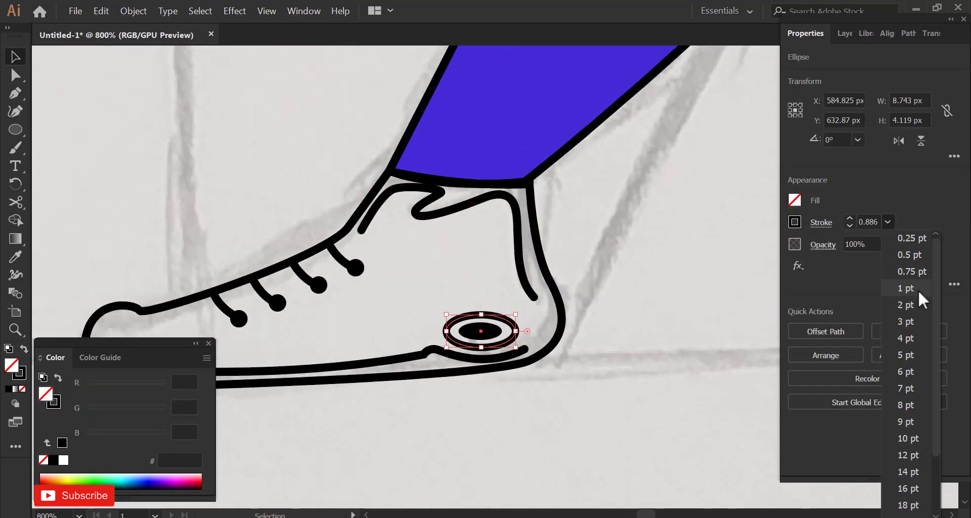
pyautogui.click(918, 289)
pyautogui.click(607, 387)
pyautogui.click(512, 357)
pyautogui.click(612, 385)
pyautogui.scroll(-6, 369, 380)
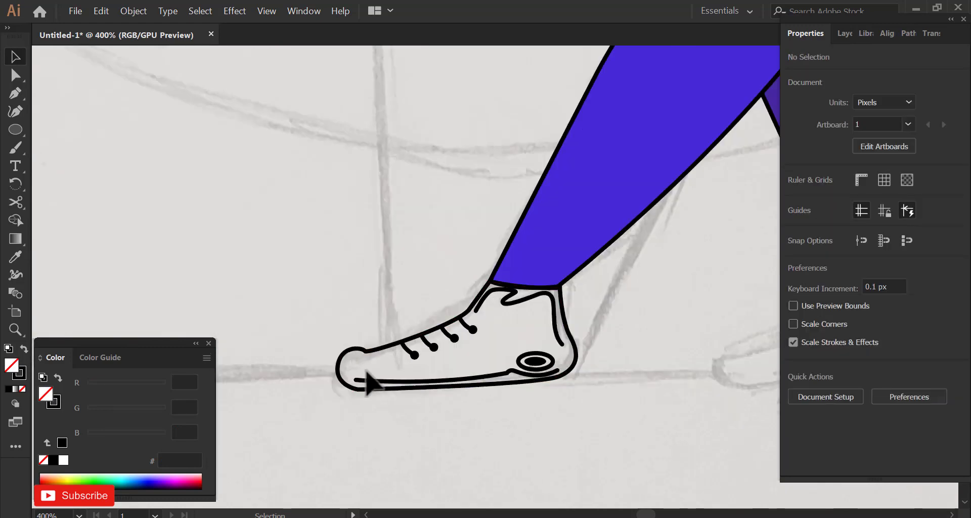
# - Fill the shoe with the shirt's lime green using the Eyedropper
pyautogui.click(425, 367)
pyautogui.click(15, 256)
pyautogui.click(675, 130)
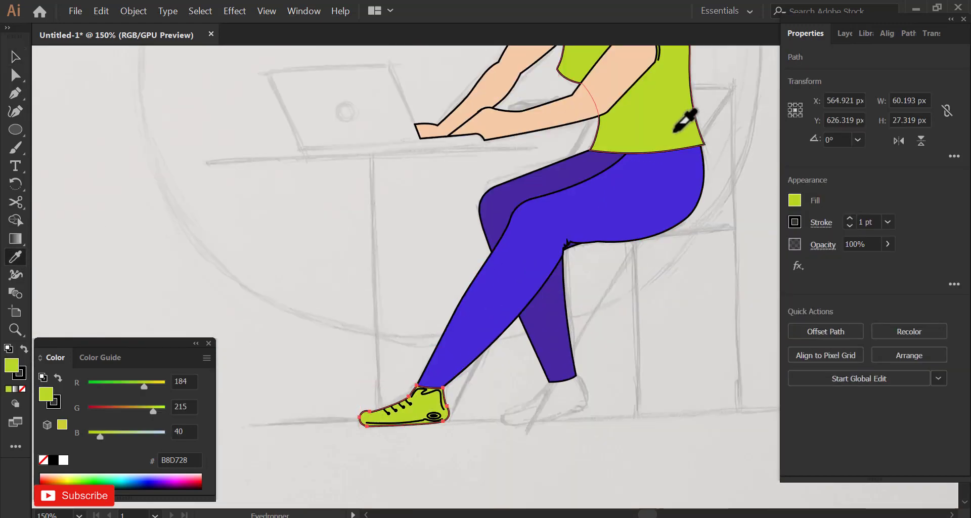
pyautogui.click(400, 436)
# - Group all parts of the front shoe and place a slightly rotated copy at the end of the back leg
pyautogui.scroll(2, 400, 436)
pyautogui.moveTo(317, 368); pyautogui.dragTo(742, 394)
pyautogui.rightClick(447, 391)
pyautogui.click(496, 229)
pyautogui.scroll(1, 727, 398)
pyautogui.moveTo(727, 399); pyautogui.dragTo(619, 424)
pyautogui.moveTo(619, 425); pyautogui.dragTo(658, 401)
# - Send the copied shoe behind the back leg and nudge it into line with the trouser hem
pyautogui.rightClick(627, 383)
pyautogui.moveTo(670, 327)
pyautogui.click(795, 353)
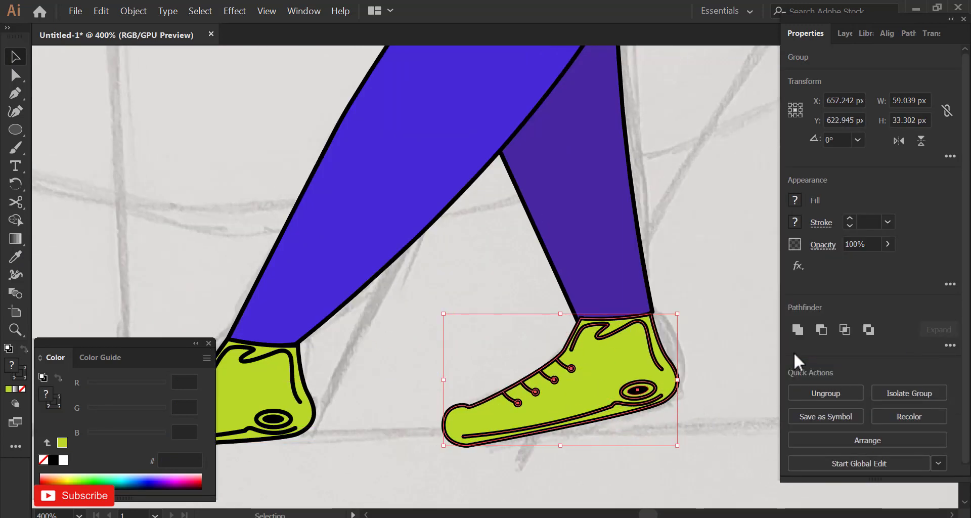
pyautogui.hotkey('ctrl', '[')
pyautogui.scroll(2, 649, 331)
pyautogui.moveTo(669, 347)
pyautogui.mouseDown()
pyautogui.moveTo(677, 355)
pyautogui.moveTo(678, 345)
pyautogui.moveTo(667, 349)
pyautogui.mouseUp()
pyautogui.click(694, 283)
# - Move the back trouser hem's rear corner anchor down onto the shoe's edge to close the gap
pyautogui.click(658, 297)
pyautogui.press('a')
pyautogui.scroll(1, 658, 298)
pyautogui.click(654, 289)
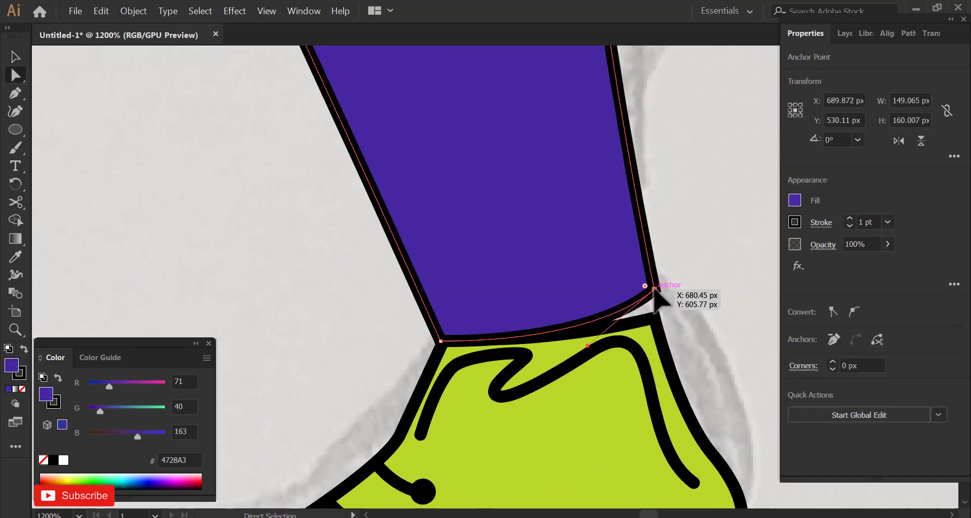
pyautogui.moveTo(658, 315); pyautogui.dragTo(658, 318)
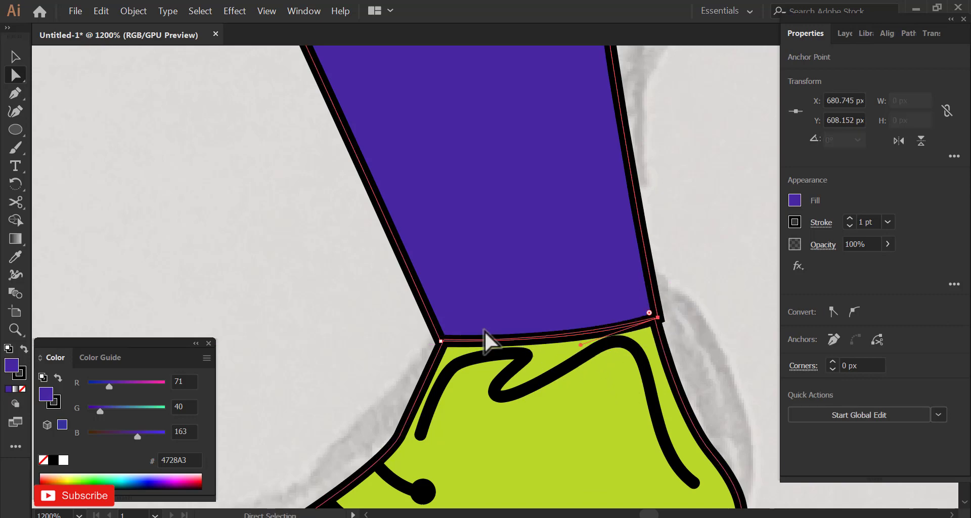
pyautogui.scroll(-4, 614, 316)
pyautogui.click(257, 202)
pyautogui.press('v')
# - Draw a vertical line about 219 px long from the sketched chair back's top to the floor
pyautogui.scroll(-2, 466, 250)
pyautogui.moveTo(552, 136); pyautogui.dragTo(567, 277)
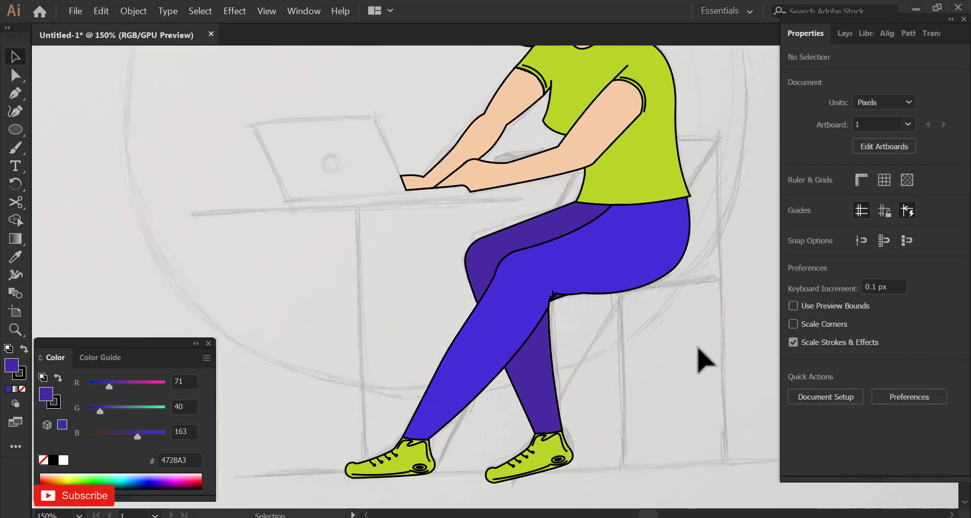
pyautogui.scroll(-1, 624, 314)
pyautogui.moveTo(668, 286); pyautogui.dragTo(619, 317)
pyautogui.moveTo(584, 404); pyautogui.dragTo(587, 380)
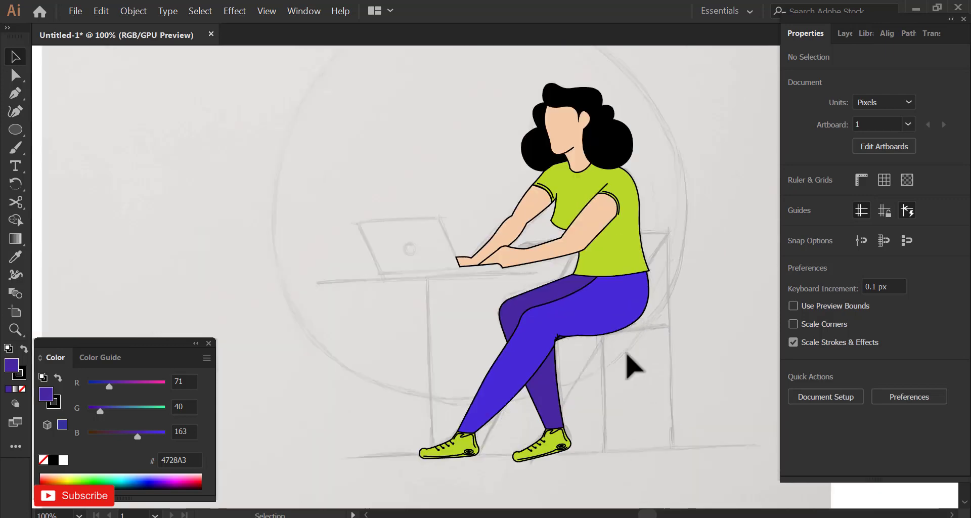
pyautogui.scroll(1, 631, 364)
pyautogui.moveTo(15, 130); pyautogui.dragTo(97, 208)
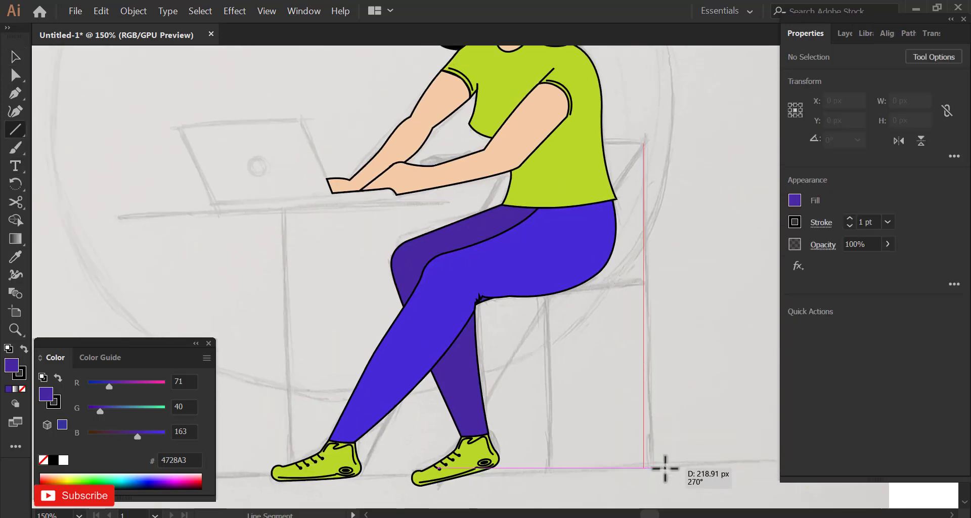
pyautogui.moveTo(665, 468); pyautogui.dragTo(665, 469)
# - Set the vertical chair line's stroke weight to 2 pt
pyautogui.press('v')
pyautogui.click(853, 217)
pyautogui.click(853, 217)
pyautogui.click(851, 226)
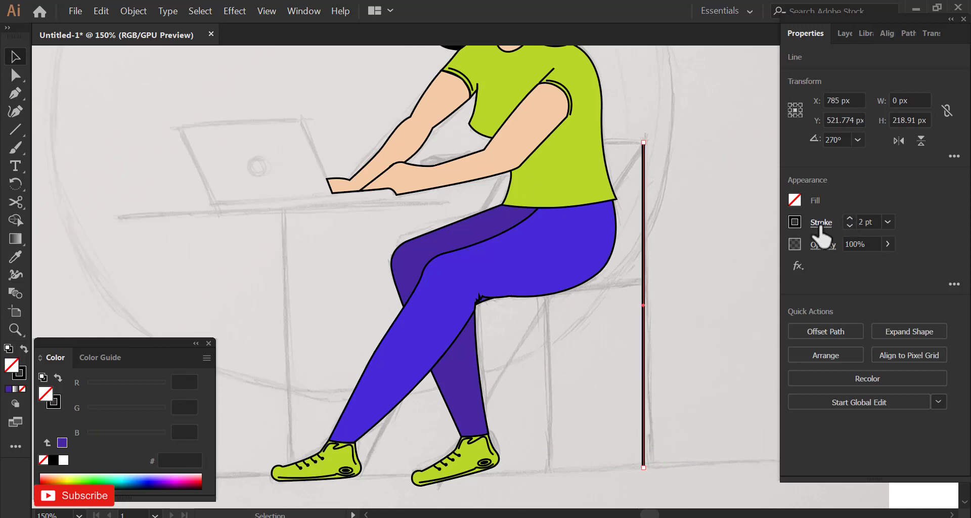
pyautogui.click(674, 169)
# - Duplicate the vertical chair line, rotate the copy into a diagonal about its top end, and attach it to the original's top
pyautogui.moveTo(644, 182); pyautogui.dragTo(636, 182)
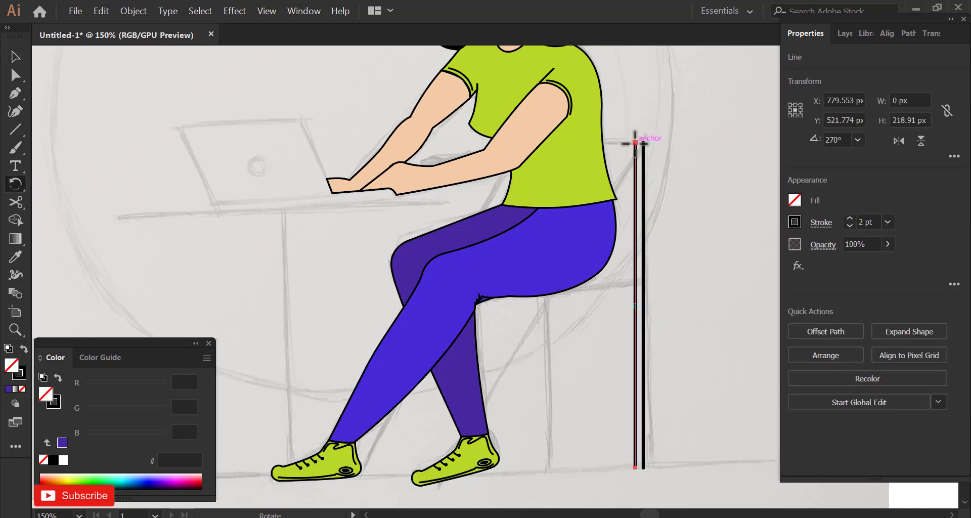
pyautogui.click(16, 75)
pyautogui.scroll(2, 669, 134)
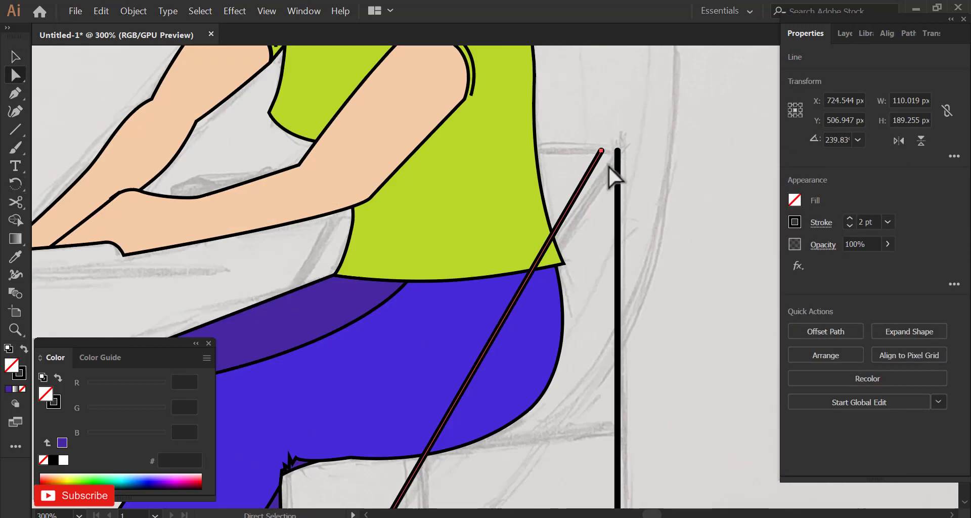
pyautogui.moveTo(603, 152); pyautogui.dragTo(620, 152)
pyautogui.scroll(-2, 693, 65)
# - Extend the lower end of the diagonal chair line down to the floor at the back shoe
pyautogui.scroll(2, 452, 481)
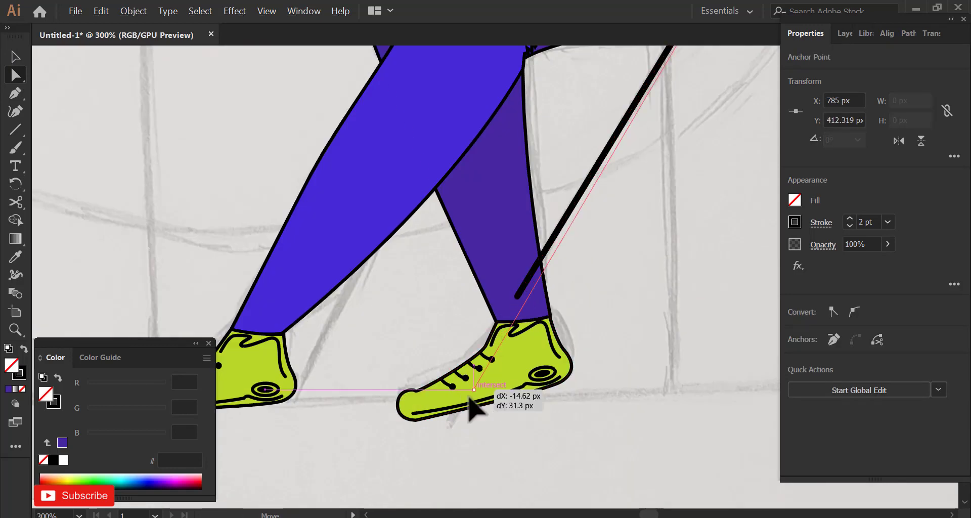
pyautogui.moveTo(450, 414); pyautogui.dragTo(451, 422)
pyautogui.scroll(-2, 563, 316)
pyautogui.click(16, 57)
pyautogui.click(149, 157)
# - Duplicate the diagonal chair line toward the front leg and arrange the copy behind the woman
pyautogui.moveTo(596, 198); pyautogui.dragTo(547, 289)
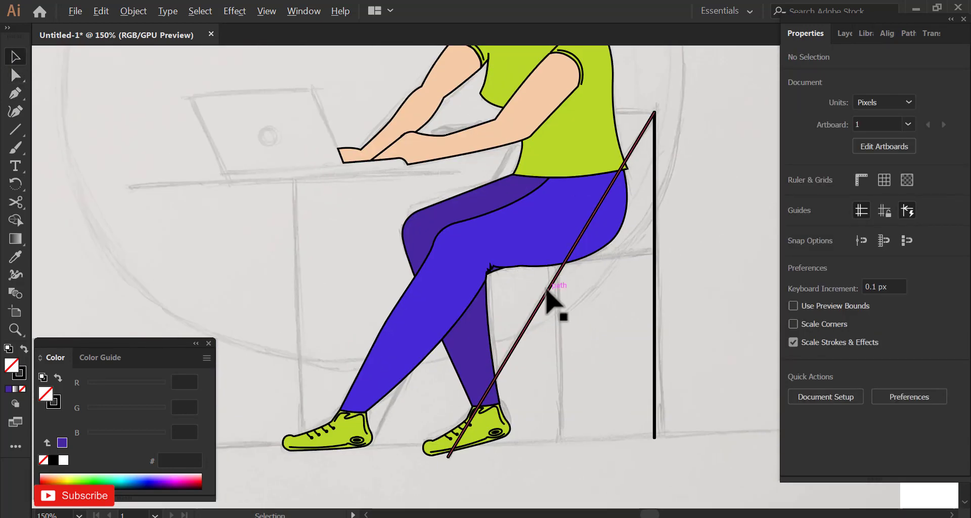
pyautogui.moveTo(432, 281); pyautogui.dragTo(430, 282)
pyautogui.rightClick(432, 282)
pyautogui.moveTo(547, 229)
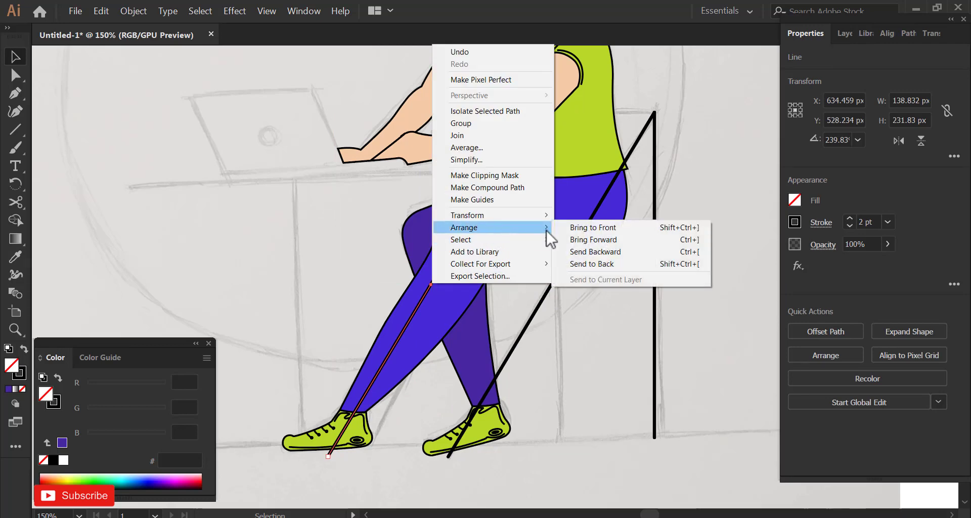
pyautogui.click(680, 253)
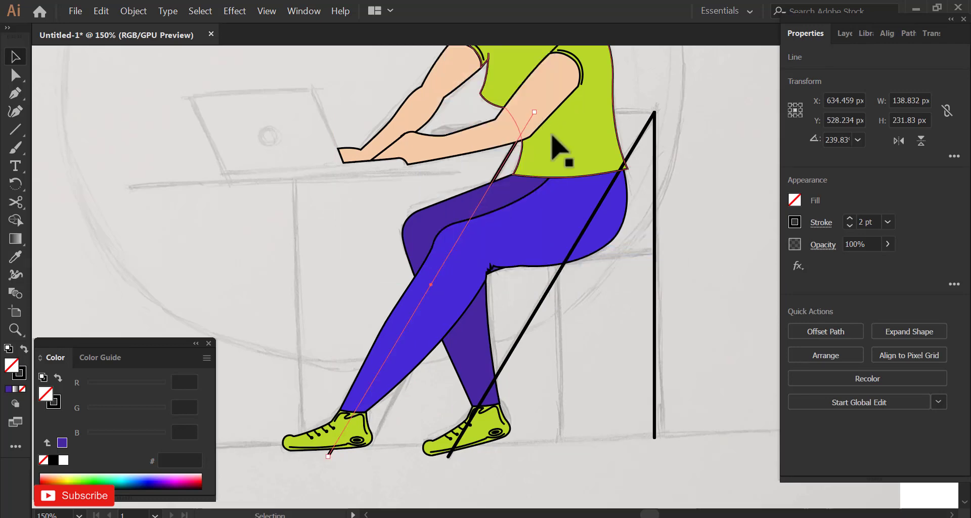
pyautogui.click(681, 122)
# - Draw a horizontal line across the top of the chair back and send it behind the woman
pyautogui.moveTo(646, 115); pyautogui.dragTo(597, 157)
pyautogui.press('\\')
pyautogui.scroll(1, 612, 162)
pyautogui.click(16, 58)
pyautogui.rightClick(631, 156)
pyautogui.moveTo(690, 341)
pyautogui.click(810, 377)
pyautogui.click(721, 156)
# - Duplicate the vertical chair line as the inner chair leg under the seat and arrange it behind the woman
pyautogui.moveTo(526, 351); pyautogui.dragTo(539, 238)
pyautogui.moveTo(683, 260); pyautogui.dragTo(560, 254)
pyautogui.rightClick(560, 254)
pyautogui.moveTo(629, 438)
pyautogui.click(721, 474)
pyautogui.scroll(1, 579, 473)
pyautogui.moveTo(538, 423); pyautogui.dragTo(538, 429)
pyautogui.click(572, 405)
# - Draw a short horizontal seat line about 37 px long at the rear vertical chair line
pyautogui.scroll(-3, 534, 397)
pyautogui.moveTo(597, 167); pyautogui.dragTo(603, 210)
pyautogui.scroll(1, 611, 143)
pyautogui.moveTo(625, 316); pyautogui.dragTo(626, 315)
pyautogui.scroll(3, 626, 316)
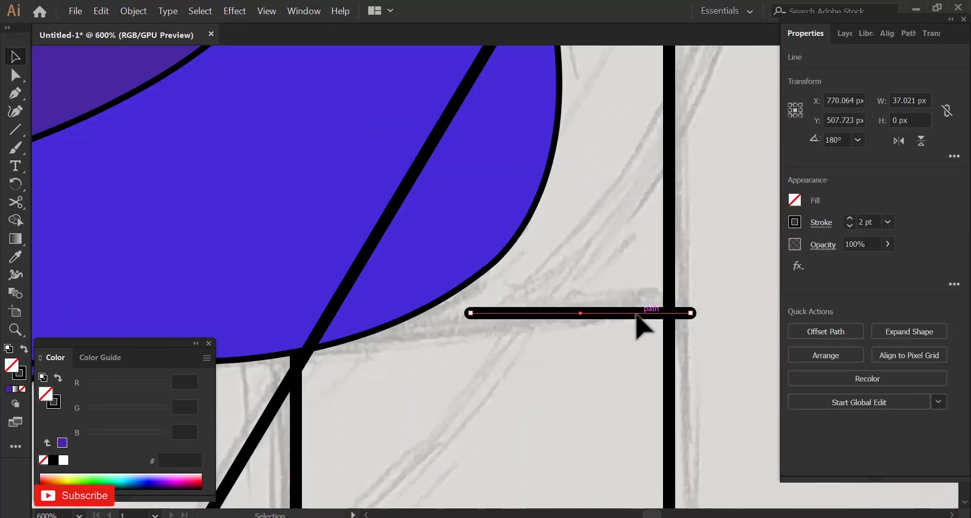
# - Move the seat line's front end to the point where the diagonal meets the inner chair leg
pyautogui.click(458, 318)
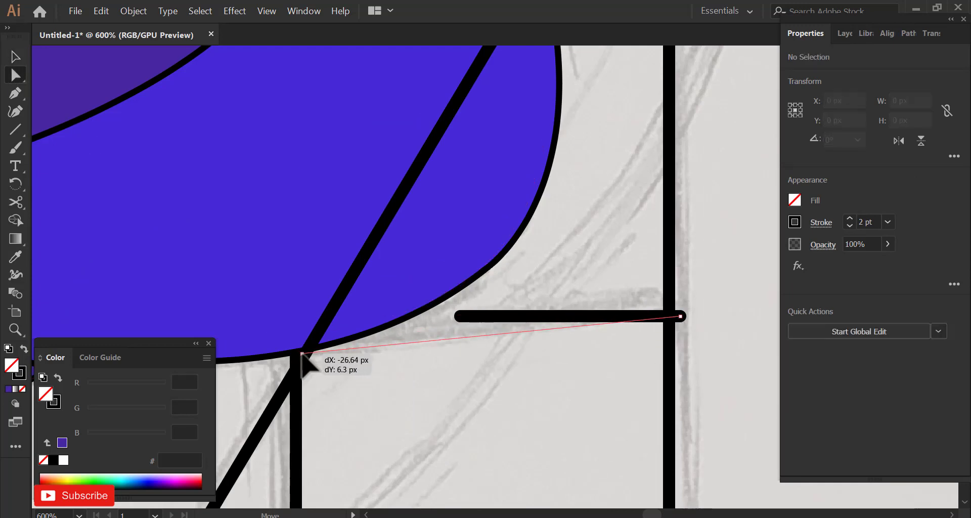
pyautogui.moveTo(302, 353); pyautogui.dragTo(303, 357)
pyautogui.click(319, 387)
pyautogui.click(298, 388)
pyautogui.scroll(-4, 459, 291)
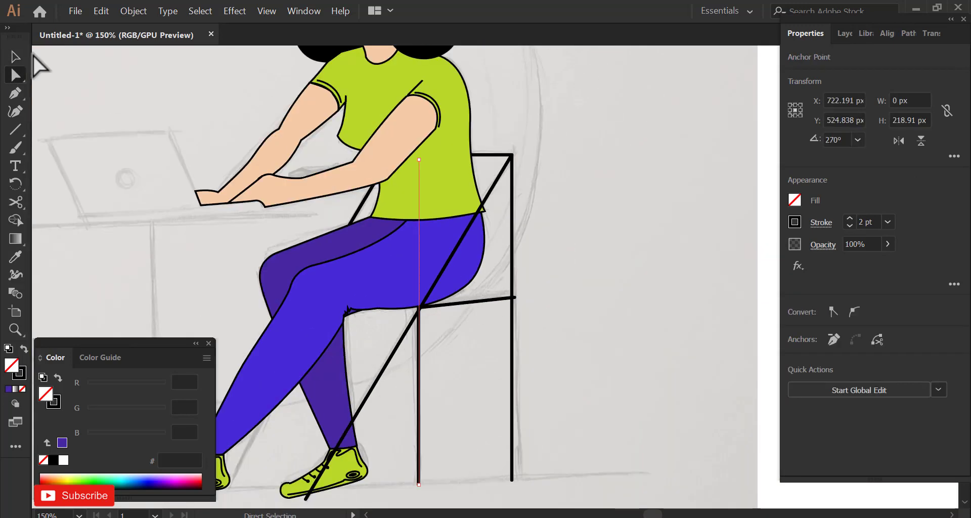
pyautogui.click(543, 188)
# - Move the lower end of the far diagonal chair line to the floor beside the front shoe's heel
pyautogui.moveTo(499, 228); pyautogui.dragTo(625, 248)
pyautogui.scroll(-1, 501, 219)
pyautogui.scroll(1, 470, 356)
pyautogui.moveTo(470, 356); pyautogui.dragTo(496, 324)
pyautogui.click(522, 133)
pyautogui.scroll(1, 389, 400)
pyautogui.moveTo(338, 426); pyautogui.dragTo(398, 412)
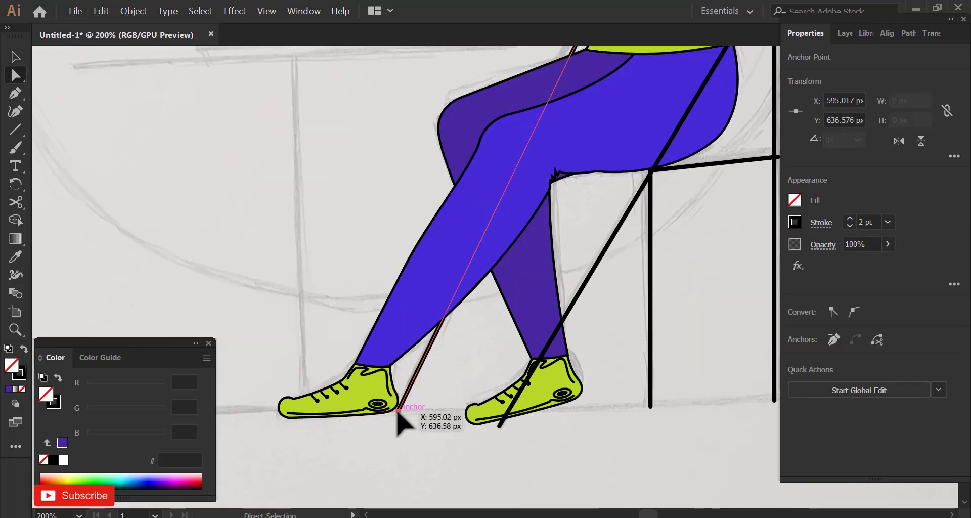
pyautogui.moveTo(552, 151); pyautogui.dragTo(526, 226)
pyautogui.click(15, 57)
pyautogui.click(283, 157)
pyautogui.scroll(-1, 589, 184)
pyautogui.moveTo(589, 184); pyautogui.dragTo(533, 185)
pyautogui.press('a')
pyautogui.click(447, 424)
pyautogui.scroll(1, 529, 387)
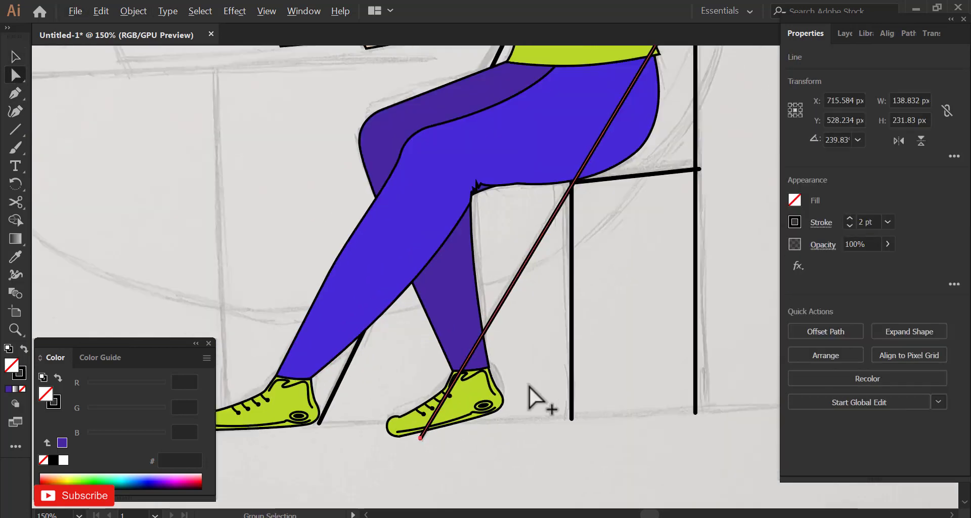
pyautogui.click(506, 428)
pyautogui.scroll(-2, 504, 417)
pyautogui.click(16, 57)
# - Draw a horizontal tabletop line about 211 px long and a vertical table leg about 178 px long below it
pyautogui.moveTo(272, 226); pyautogui.dragTo(250, 223)
pyautogui.scroll(1, 304, 237)
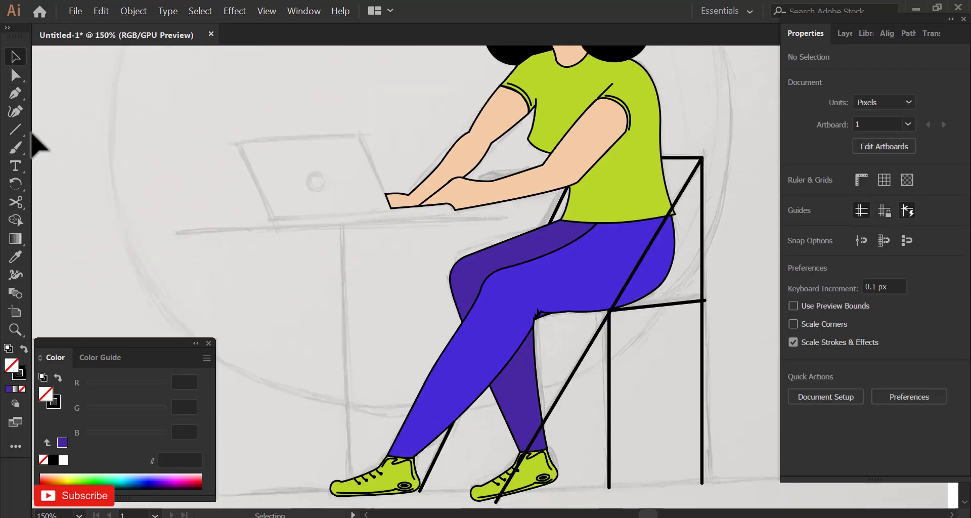
pyautogui.click(16, 130)
pyautogui.moveTo(190, 229); pyautogui.dragTo(505, 229)
pyautogui.moveTo(349, 229); pyautogui.dragTo(349, 226)
pyautogui.click(821, 222)
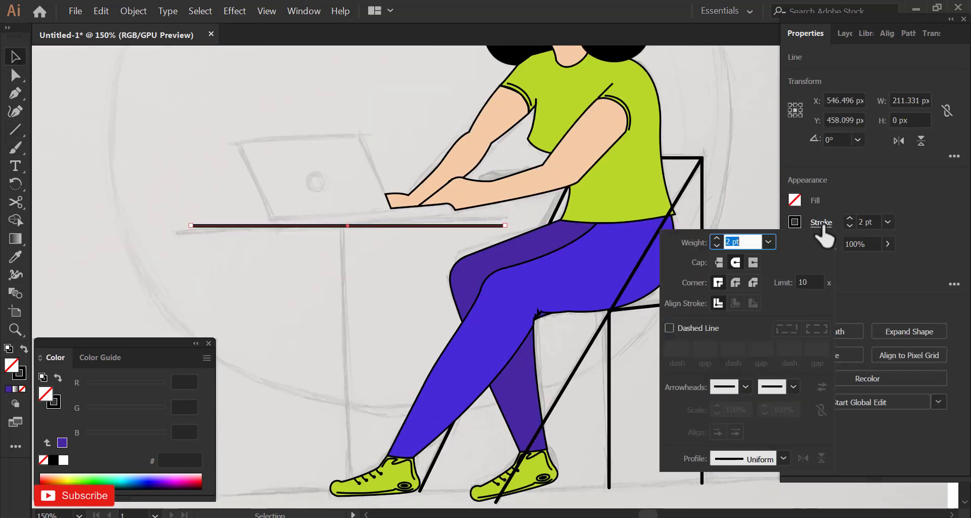
pyautogui.click(738, 143)
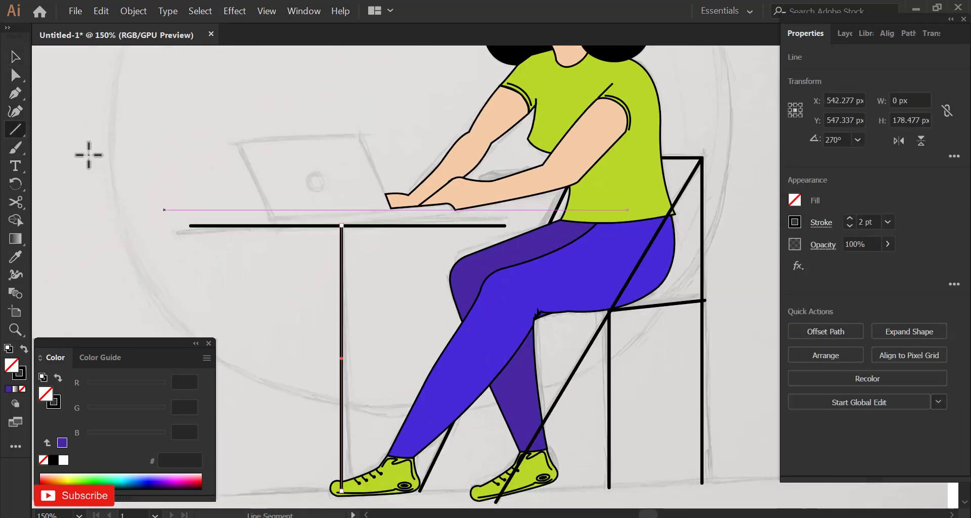
# - Place a parallel copy of the table leg about 6.5 px beside it and shift both legs slightly toward the table's far end
pyautogui.click(15, 57)
pyautogui.scroll(2, 346, 335)
pyautogui.click(353, 332)
pyautogui.moveTo(337, 331)
pyautogui.mouseDown()
pyautogui.moveTo(356, 332)
pyautogui.moveTo(347, 345)
pyautogui.mouseUp()
pyautogui.keyDown('shift'); pyautogui.click(336, 338); pyautogui.keyUp('shift')
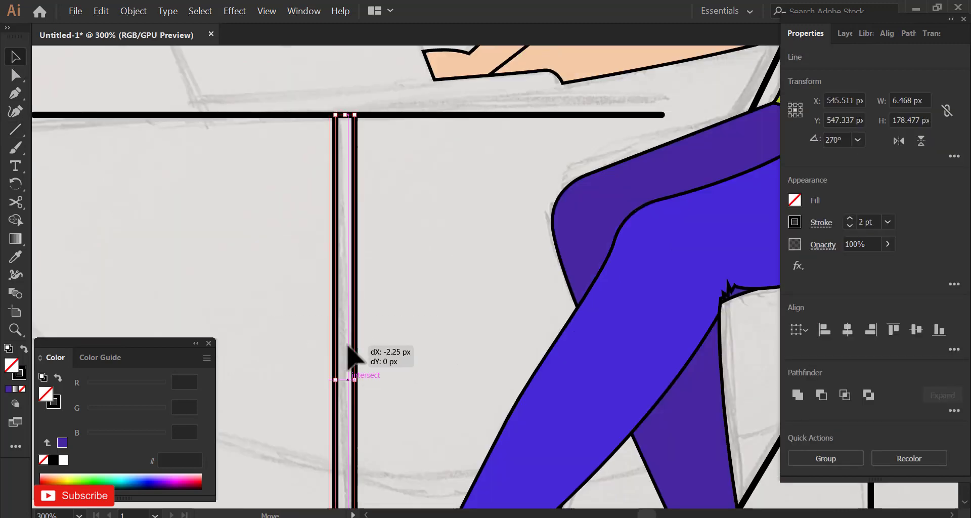
pyautogui.click(425, 333)
pyautogui.scroll(-2, 425, 332)
pyautogui.moveTo(403, 277); pyautogui.dragTo(457, 415)
pyautogui.scroll(2, 456, 415)
pyautogui.moveTo(500, 340); pyautogui.dragTo(474, 223)
pyautogui.scroll(-1, 474, 223)
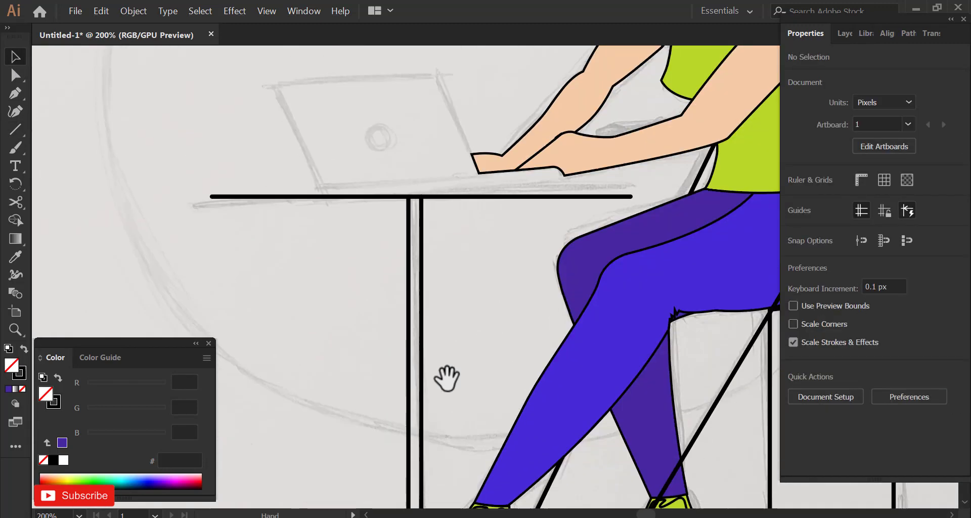
# - Select both vertical table legs and arrange them behind the front shoe
pyautogui.moveTo(447, 378); pyautogui.dragTo(439, 237)
pyautogui.scroll(-1, 438, 236)
pyautogui.scroll(3, 415, 342)
pyautogui.click(392, 331)
pyautogui.keyDown('shift'); pyautogui.click(415, 332); pyautogui.keyUp('shift')
pyautogui.rightClick(413, 330)
pyautogui.click(554, 310)
pyautogui.click(336, 314)
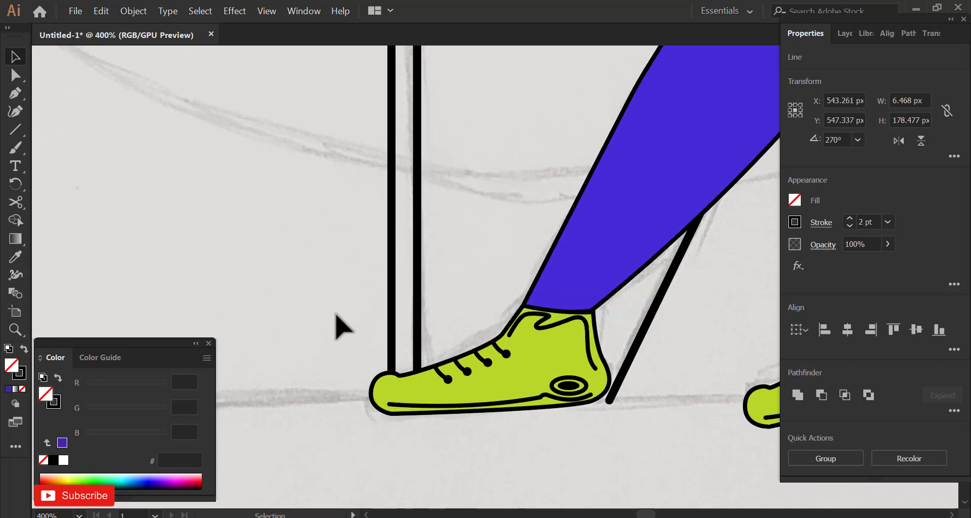
# - Draw a horizontal floor line about 414 px long beneath the shoes and shift it toward the table side
pyautogui.scroll(-3, 340, 326)
pyautogui.press('\\')
pyautogui.moveTo(347, 370); pyautogui.dragTo(757, 369)
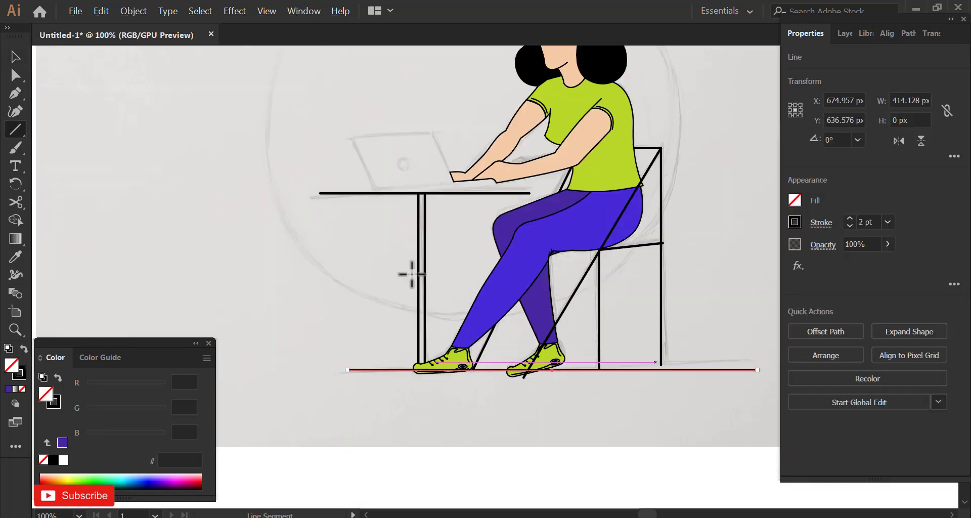
pyautogui.press('v')
pyautogui.scroll(2, 407, 380)
pyautogui.moveTo(397, 359); pyautogui.dragTo(320, 359)
# - Send the floor line to the back, behind the shoes
pyautogui.scroll(-1, 368, 368)
pyautogui.rightClick(506, 362)
pyautogui.moveTo(572, 305)
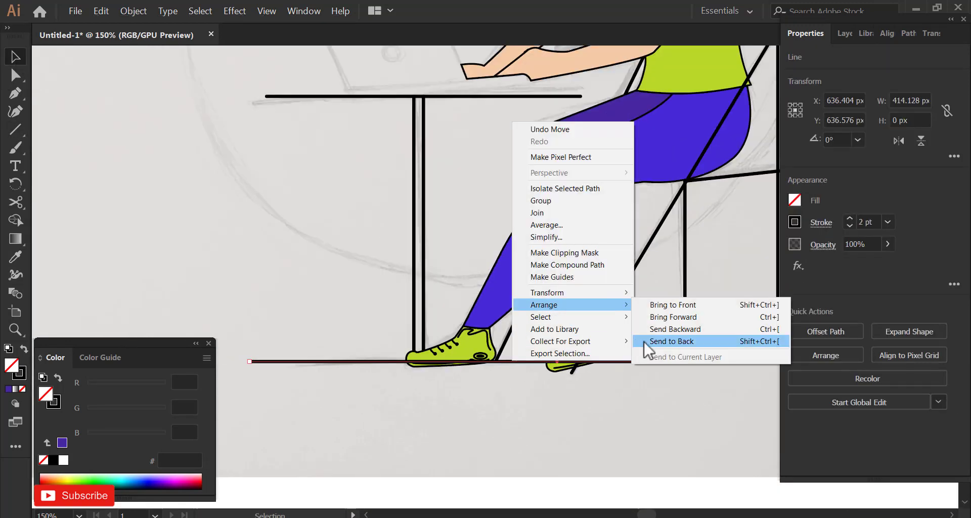
pyautogui.click(644, 342)
pyautogui.click(624, 401)
# - Nudge the inner chair leg's lower end up slightly so it sits on the floor line
pyautogui.moveTo(749, 360); pyautogui.dragTo(546, 417)
pyautogui.scroll(3, 637, 353)
pyautogui.click(594, 324)
pyautogui.click(16, 75)
pyautogui.scroll(3, 618, 338)
pyautogui.scroll(2, 557, 400)
pyautogui.press('Up')
pyautogui.press('Up')
pyautogui.scroll(-6, 647, 377)
# - Extend the rear chair leg's lower end down to the floor line
pyautogui.scroll(5, 450, 382)
pyautogui.click(450, 366)
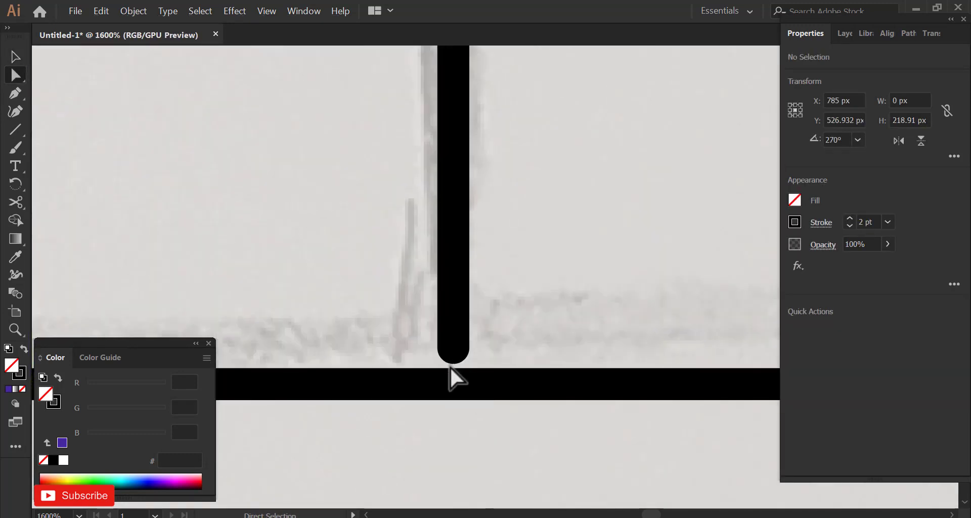
pyautogui.moveTo(453, 348); pyautogui.dragTo(454, 378)
pyautogui.click(488, 429)
# - Move the seat line's rear end in so it meets the rear chair leg without sticking out
pyautogui.scroll(-8, 487, 429)
pyautogui.moveTo(379, 368); pyautogui.dragTo(401, 390)
pyautogui.scroll(4, 575, 321)
pyautogui.click(559, 329)
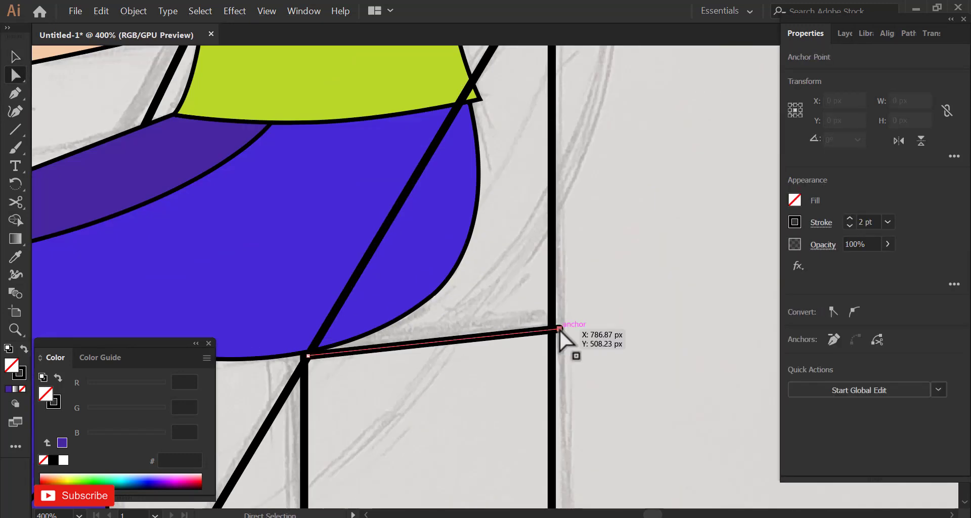
pyautogui.scroll(4, 559, 330)
pyautogui.moveTo(564, 323); pyautogui.dragTo(544, 325)
pyautogui.scroll(1, 542, 306)
pyautogui.scroll(2, 541, 302)
pyautogui.moveTo(648, 286); pyautogui.dragTo(616, 290)
pyautogui.scroll(-9, 602, 296)
pyautogui.click(603, 294)
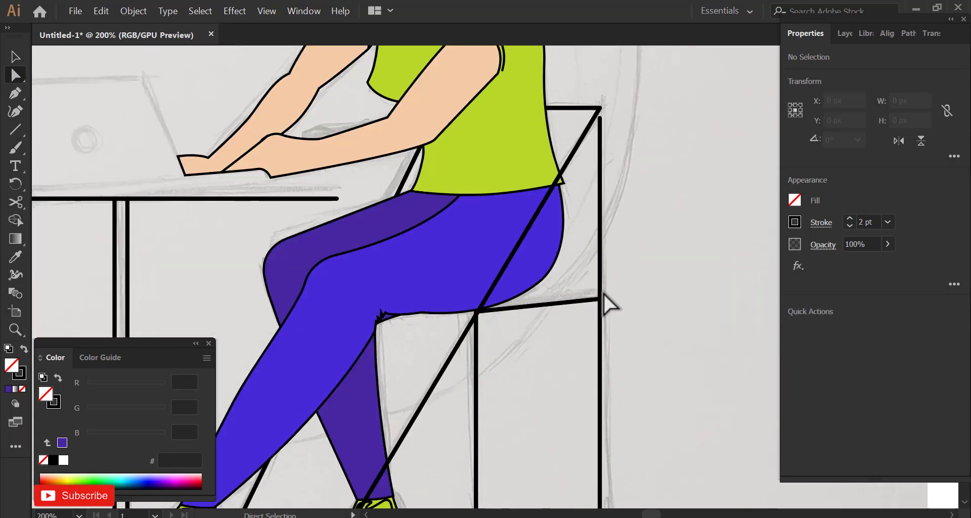
# - Draw a rectangle over the sketched laptop lid and move its corners into a slanted lid about 106 by 60 px standing on the tabletop
pyautogui.scroll(-4, 632, 304)
pyautogui.scroll(2, 636, 296)
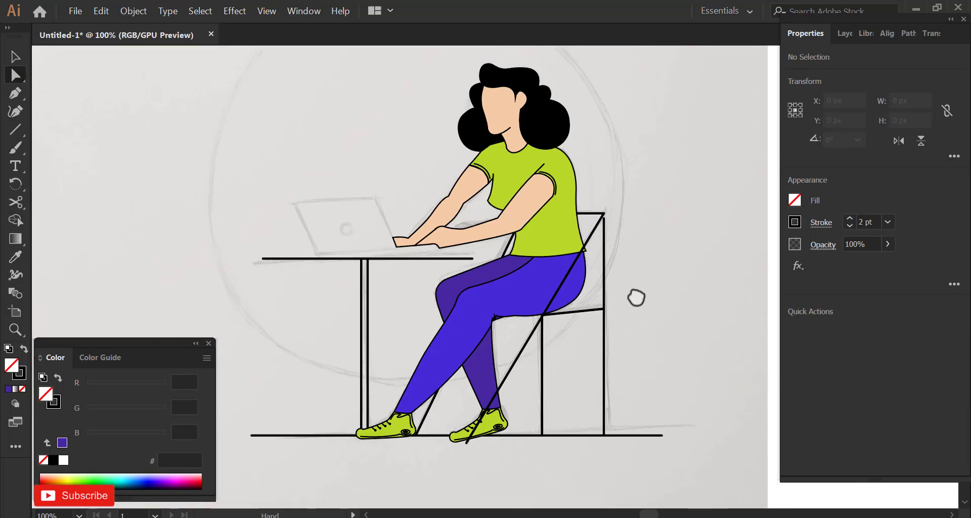
pyautogui.scroll(5, 341, 268)
pyautogui.click(14, 133)
pyautogui.click(84, 130)
pyautogui.moveTo(270, 241)
pyautogui.mouseDown()
pyautogui.moveTo(569, 385)
pyautogui.moveTo(259, 243)
pyautogui.mouseUp()
pyautogui.press('a')
pyautogui.moveTo(569, 242); pyautogui.dragTo(506, 228)
pyautogui.moveTo(267, 384); pyautogui.dragTo(328, 405)
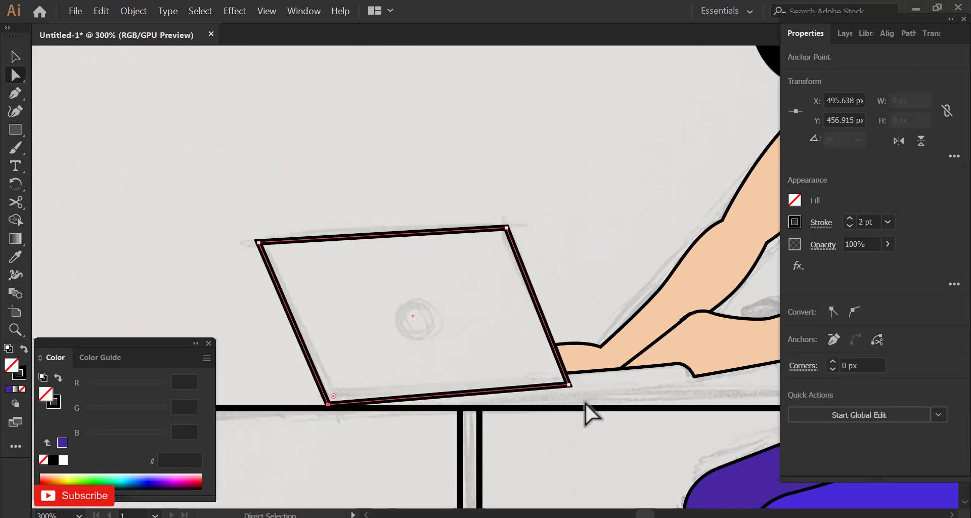
pyautogui.moveTo(569, 385); pyautogui.dragTo(573, 404)
pyautogui.click(566, 202)
# - Round the two upper corners of the laptop lid slightly
pyautogui.scroll(-1, 566, 218)
pyautogui.click(515, 226)
pyautogui.press('a')
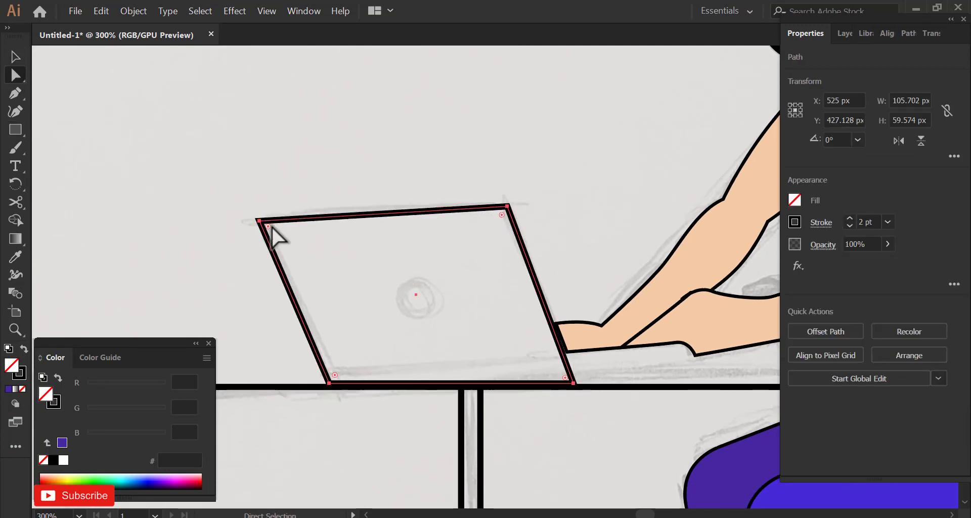
pyautogui.moveTo(546, 230); pyautogui.dragTo(238, 194)
pyautogui.click(277, 236)
pyautogui.scroll(3, 277, 236)
pyautogui.scroll(-3, 278, 231)
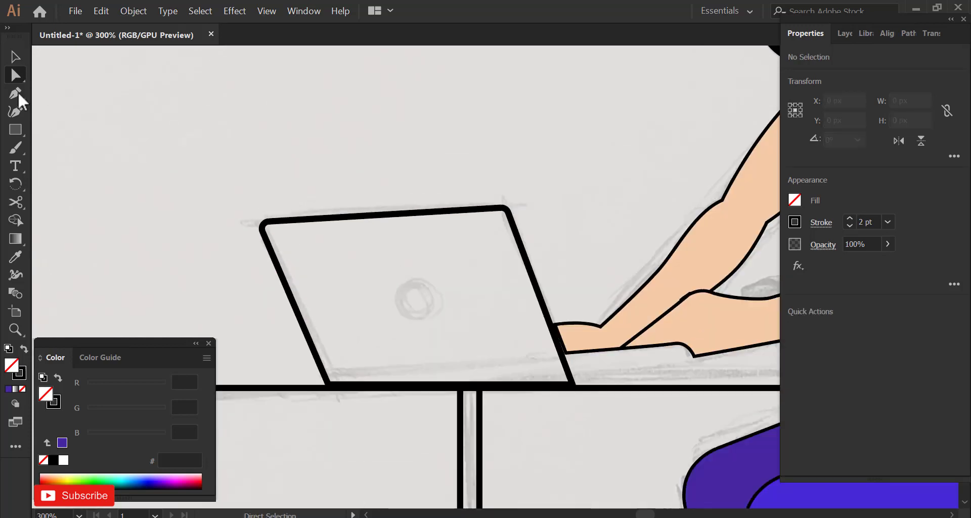
# - Draw an ellipse about 13 by 11 px for the logo at the centre of the laptop lid
pyautogui.moveTo(16, 130); pyautogui.dragTo(71, 160)
pyautogui.press('v')
pyautogui.scroll(3, 400, 317)
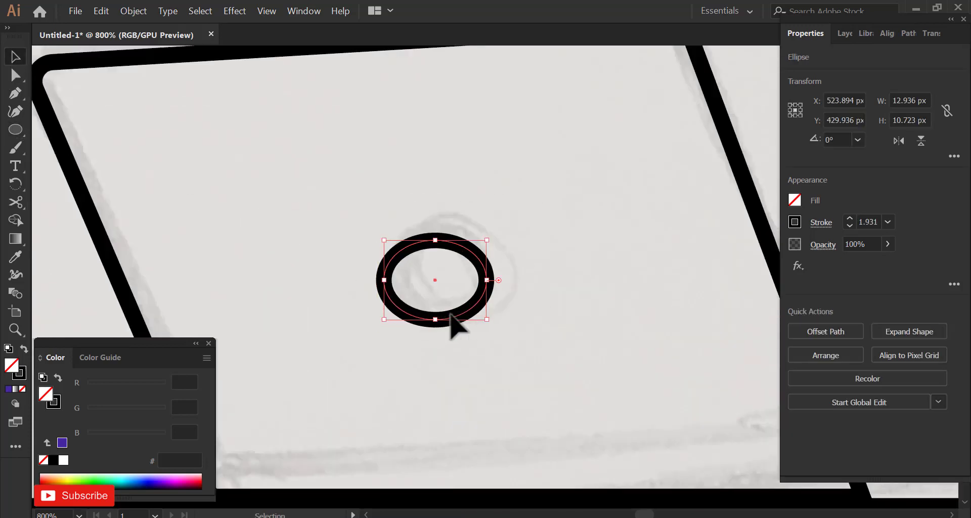
pyautogui.moveTo(472, 317); pyautogui.dragTo(485, 320)
pyautogui.click(375, 275)
# - Draw a thin rectangle for the laptop base and tilt it about 14° between the lid's lower corner and the near hand
pyautogui.scroll(-3, 374, 275)
pyautogui.moveTo(427, 272); pyautogui.dragTo(330, 273)
pyautogui.moveTo(24, 133); pyautogui.dragTo(61, 130)
pyautogui.moveTo(468, 336); pyautogui.dragTo(589, 355)
pyautogui.click(16, 57)
pyautogui.scroll(2, 515, 351)
pyautogui.moveTo(515, 358); pyautogui.dragTo(503, 366)
pyautogui.moveTo(649, 308); pyautogui.dragTo(644, 295)
pyautogui.moveTo(533, 367); pyautogui.dragTo(532, 352)
pyautogui.moveTo(449, 350); pyautogui.dragTo(442, 334)
pyautogui.moveTo(641, 307); pyautogui.dragTo(644, 311)
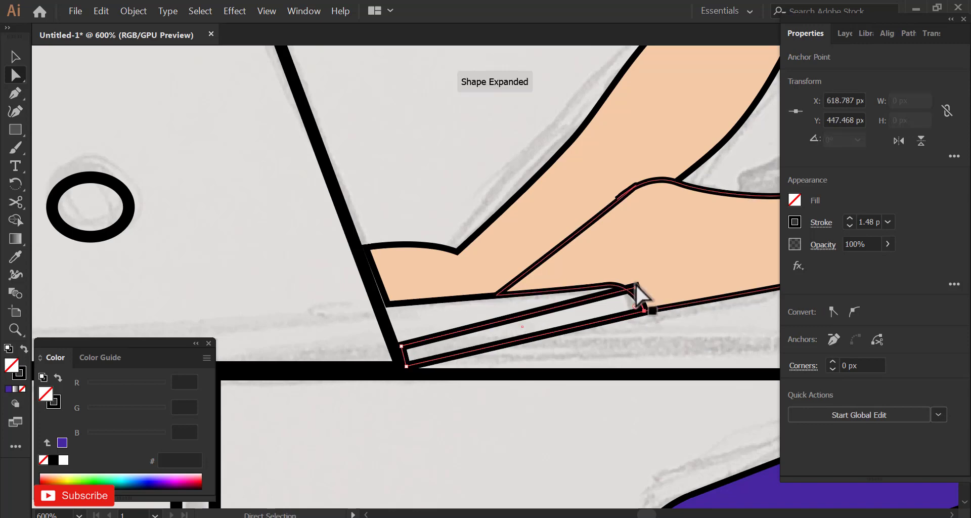
# - Fit the laptop base's hand-side corners to the near hand's outline and curve the edge between them along it
pyautogui.click(636, 287)
pyautogui.click(636, 288)
pyautogui.scroll(5, 649, 294)
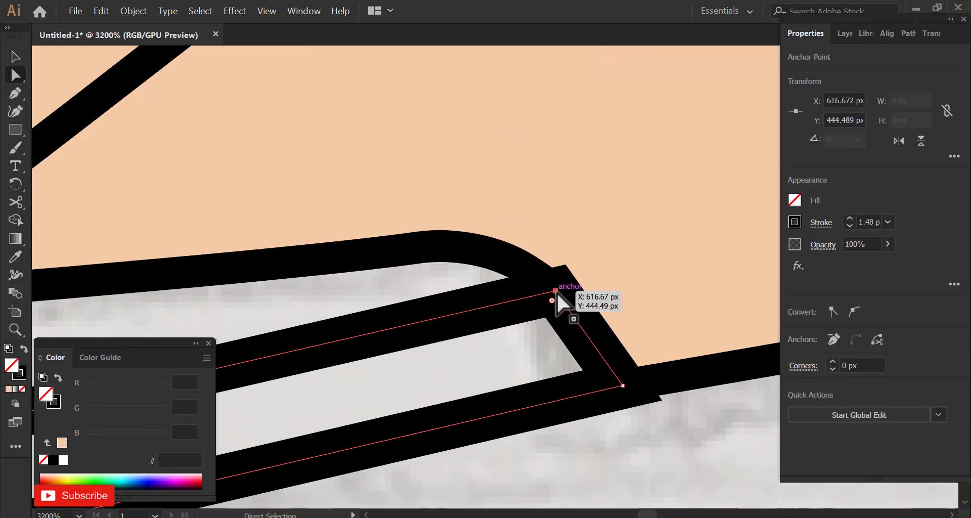
pyautogui.moveTo(555, 291); pyautogui.dragTo(539, 287)
pyautogui.moveTo(624, 389); pyautogui.dragTo(617, 379)
pyautogui.click(16, 111)
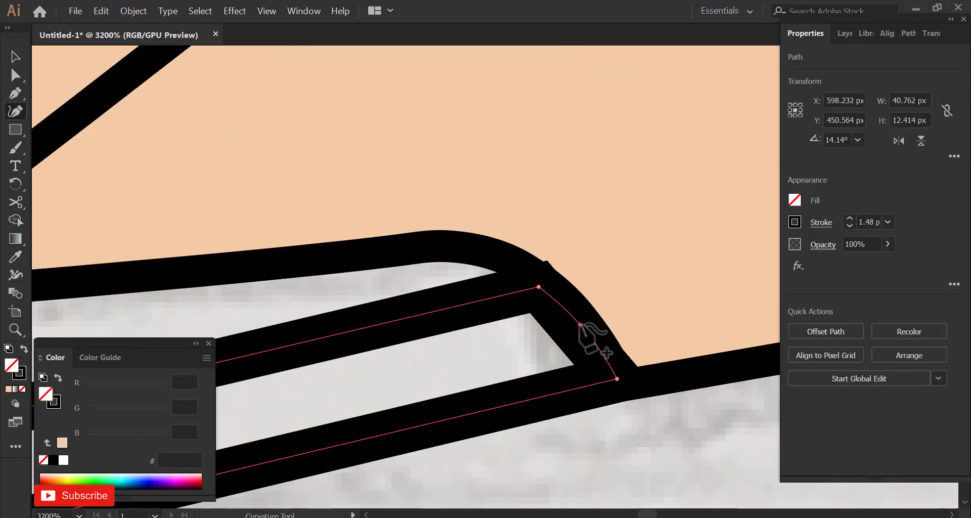
# - Adjust the laptop base's two lid-side corners so they tuck into the lid's edge
pyautogui.scroll(-3, 611, 288)
pyautogui.scroll(5, 297, 392)
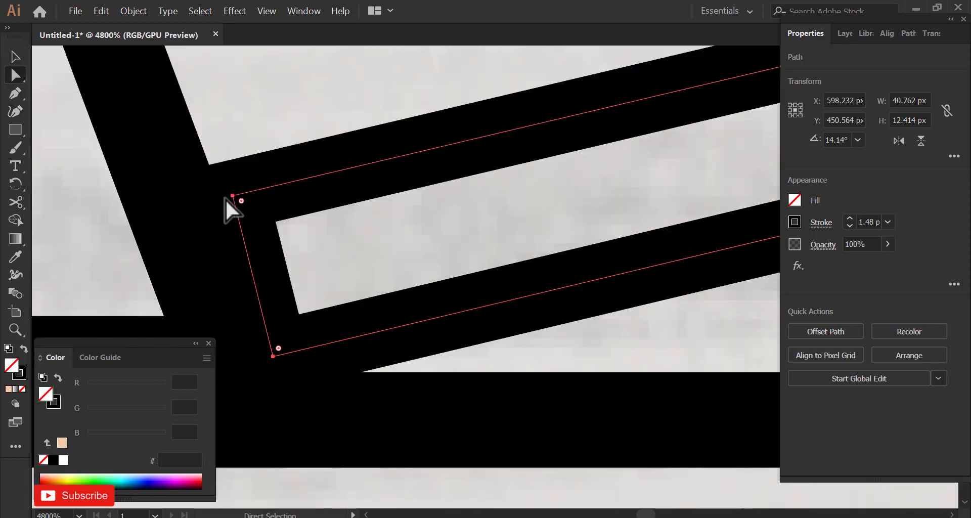
pyautogui.moveTo(232, 198); pyautogui.dragTo(222, 202)
pyautogui.moveTo(268, 343); pyautogui.dragTo(269, 342)
pyautogui.scroll(-5, 289, 326)
# - Move the far hand's fingertip corner anchors onto the laptop lid's edge
pyautogui.click(276, 261)
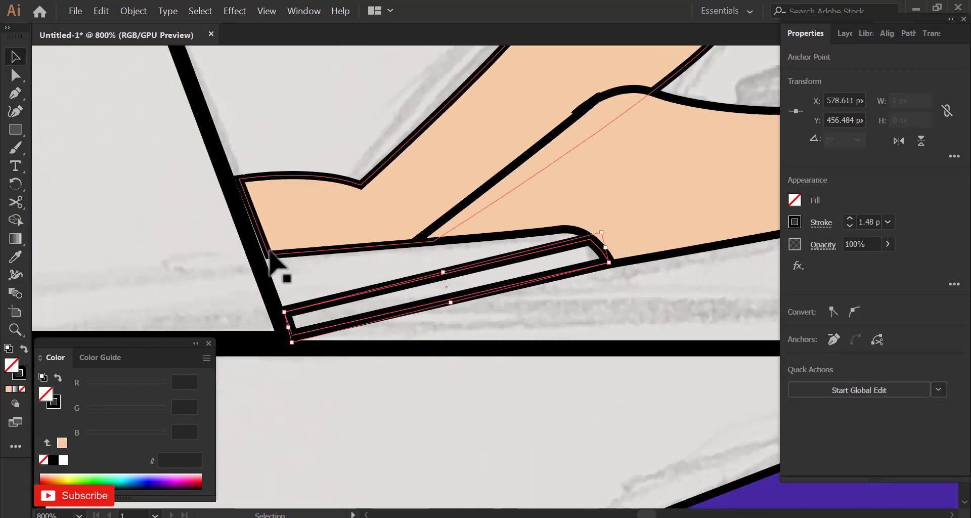
pyautogui.scroll(4, 354, 292)
pyautogui.scroll(-3, 348, 283)
pyautogui.moveTo(282, 113); pyautogui.dragTo(282, 212)
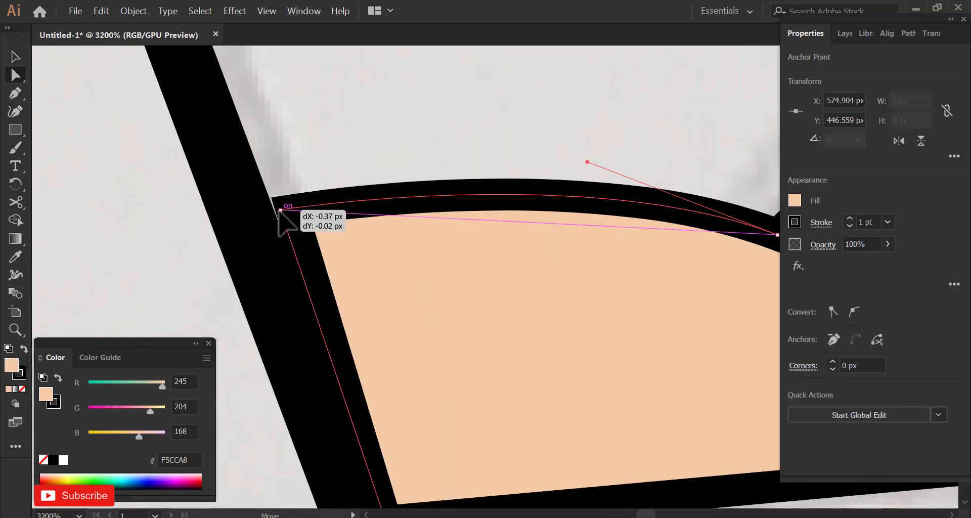
pyautogui.scroll(-3, 263, 220)
pyautogui.click(15, 57)
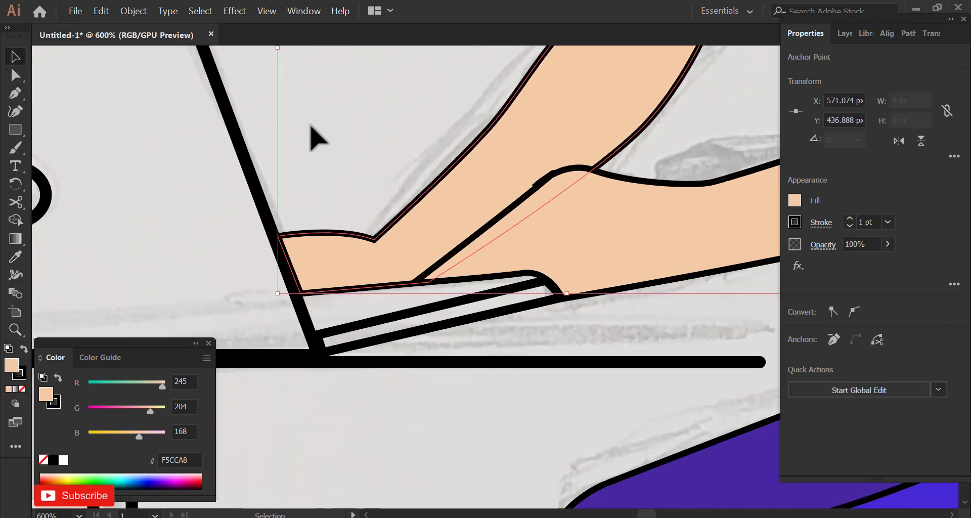
pyautogui.click(310, 122)
# - Draw a diagonal side line about 34 px wide and 14 px high from the tabletop's end nearest the woman, with a 2 pt stroke
pyautogui.scroll(-3, 475, 159)
pyautogui.moveTo(419, 126); pyautogui.dragTo(375, 215)
pyautogui.moveTo(559, 293); pyautogui.dragTo(567, 274)
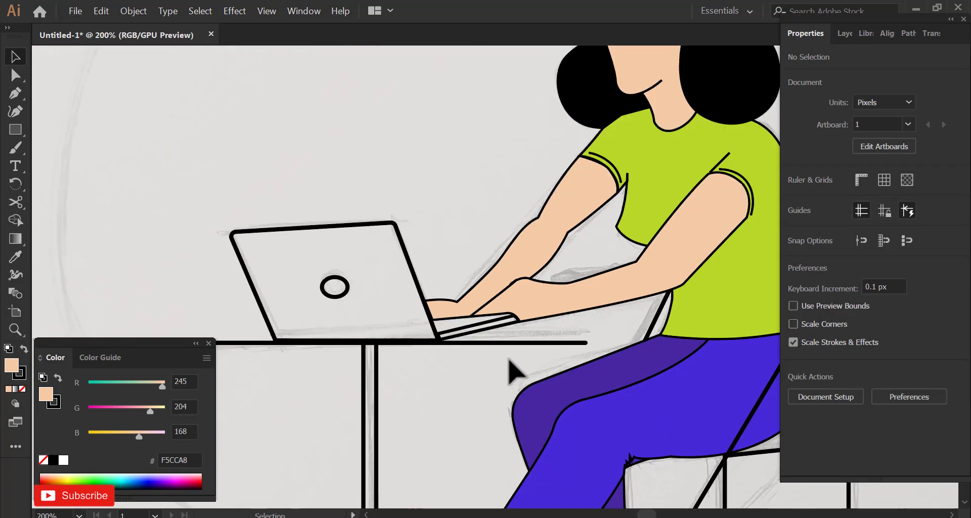
pyautogui.moveTo(15, 129); pyautogui.dragTo(81, 203)
pyautogui.moveTo(643, 318); pyautogui.dragTo(653, 315)
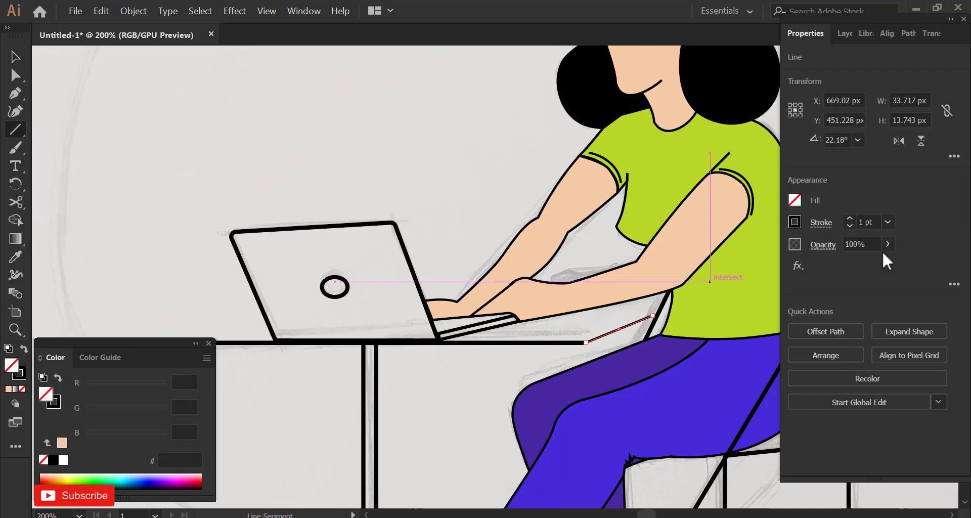
pyautogui.click(887, 223)
pyautogui.click(894, 290)
pyautogui.click(468, 360)
# - Close the tabletop outline with a horizontal back edge about 175 px long and a diagonal side line at the far end
pyautogui.scroll(1, 467, 336)
pyautogui.moveTo(481, 314); pyautogui.dragTo(469, 309)
pyautogui.click(713, 304)
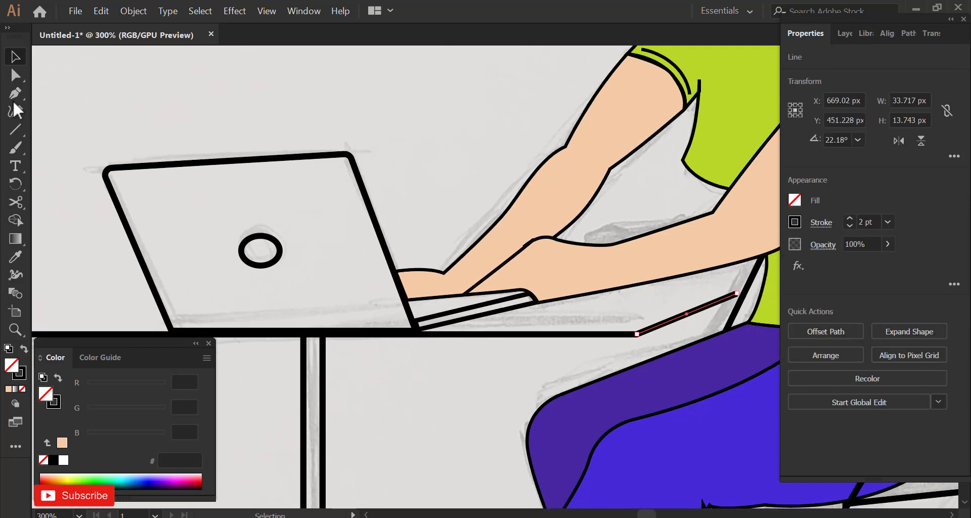
pyautogui.moveTo(615, 302); pyautogui.dragTo(540, 334)
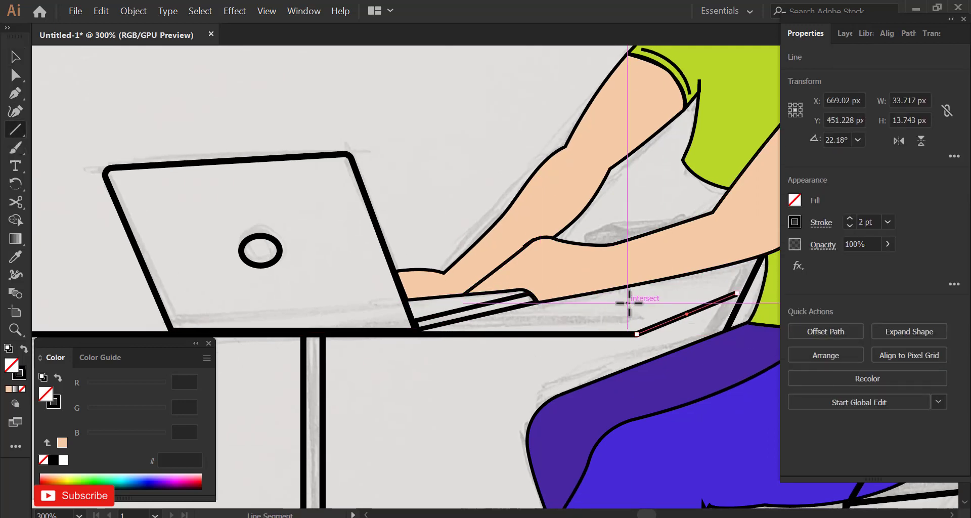
pyautogui.scroll(-2, 621, 289)
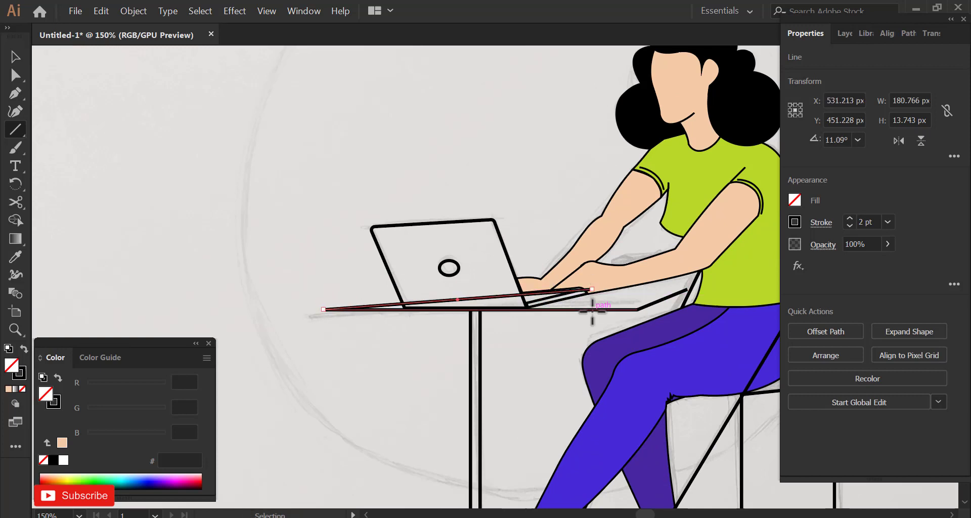
pyautogui.click(15, 57)
pyautogui.click(178, 183)
pyautogui.scroll(1, 433, 289)
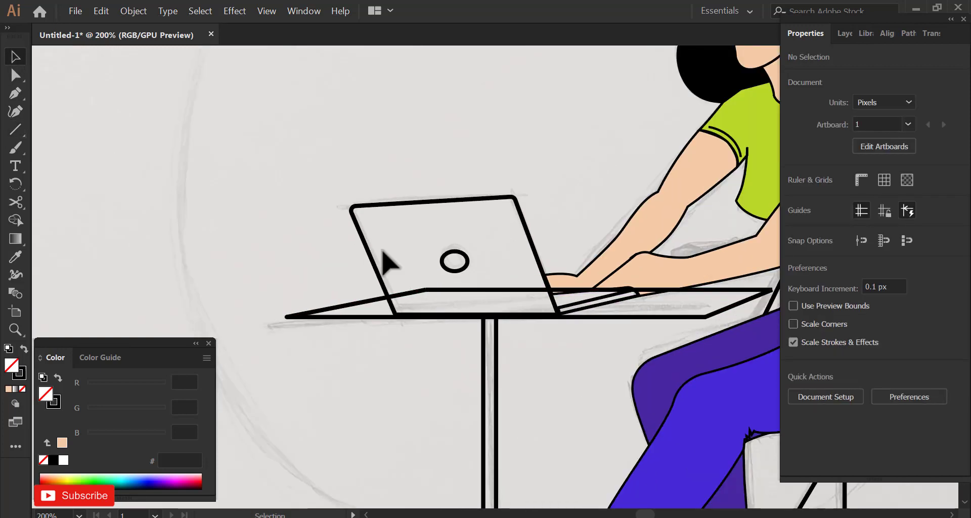
# - Fill the laptop lid with white
pyautogui.moveTo(380, 249); pyautogui.dragTo(480, 272)
pyautogui.moveTo(312, 169); pyautogui.dragTo(377, 212)
pyautogui.click(795, 201)
pyautogui.click(648, 254)
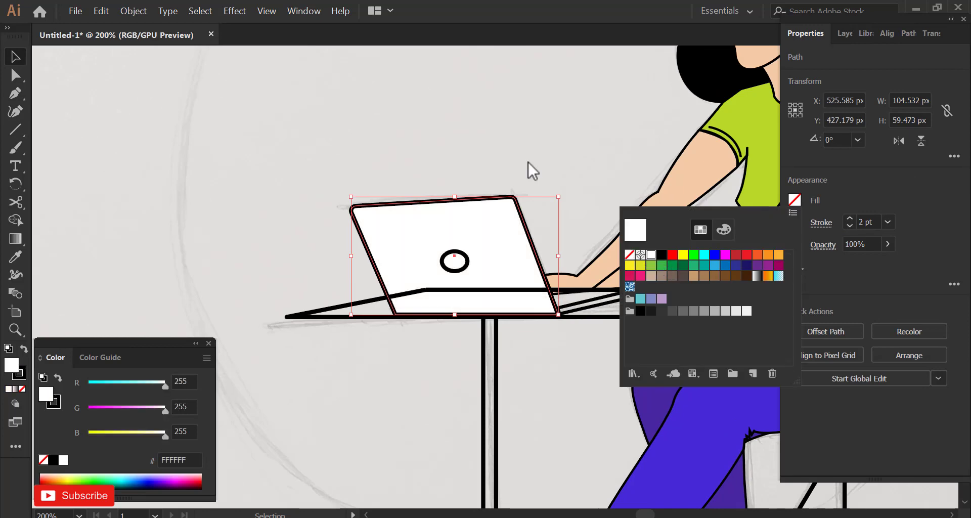
pyautogui.click(528, 163)
# - Try to bring the laptop lid alone to the front
pyautogui.rightClick(528, 242)
pyautogui.moveTo(608, 425)
pyautogui.click(672, 426)
pyautogui.click(569, 365)
pyautogui.click(494, 268)
pyautogui.click(434, 150)
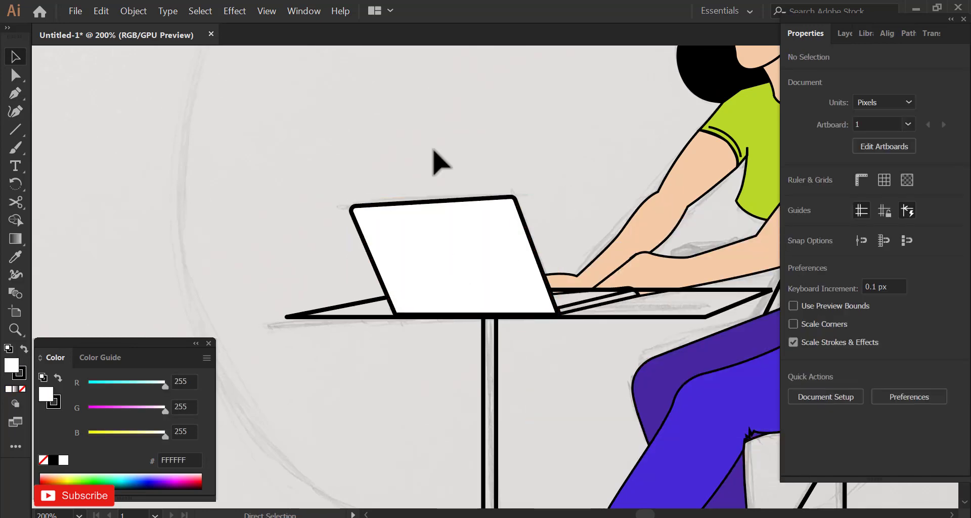
# - Bring the laptop lid and its logo ellipse to the front together
pyautogui.click(462, 257)
pyautogui.keyDown('shift'); pyautogui.click(526, 229); pyautogui.keyUp('shift')
pyautogui.rightClick(527, 228)
pyautogui.moveTo(567, 399)
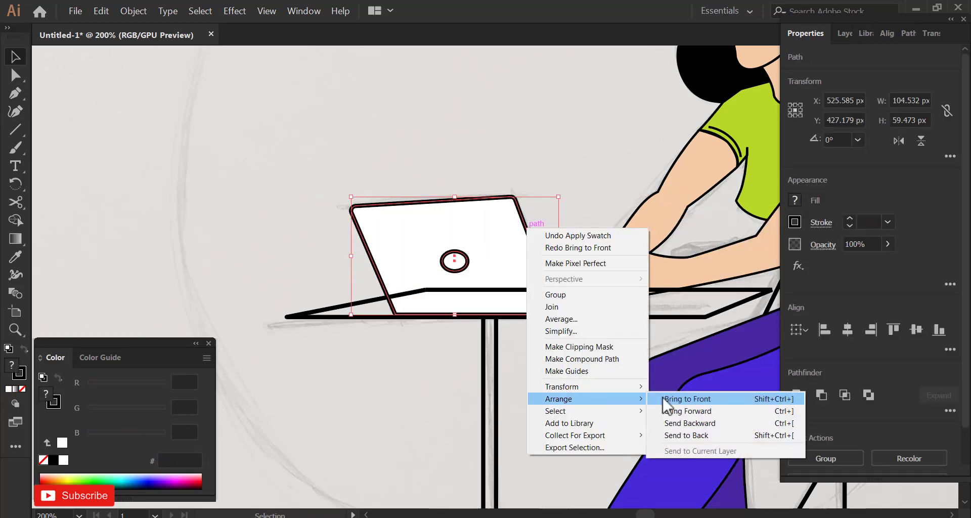
pyautogui.click(670, 400)
pyautogui.click(615, 357)
# - Fill the thin laptop base with white
pyautogui.scroll(1, 643, 294)
pyautogui.click(614, 290)
pyautogui.click(796, 200)
pyautogui.click(652, 256)
pyautogui.click(580, 288)
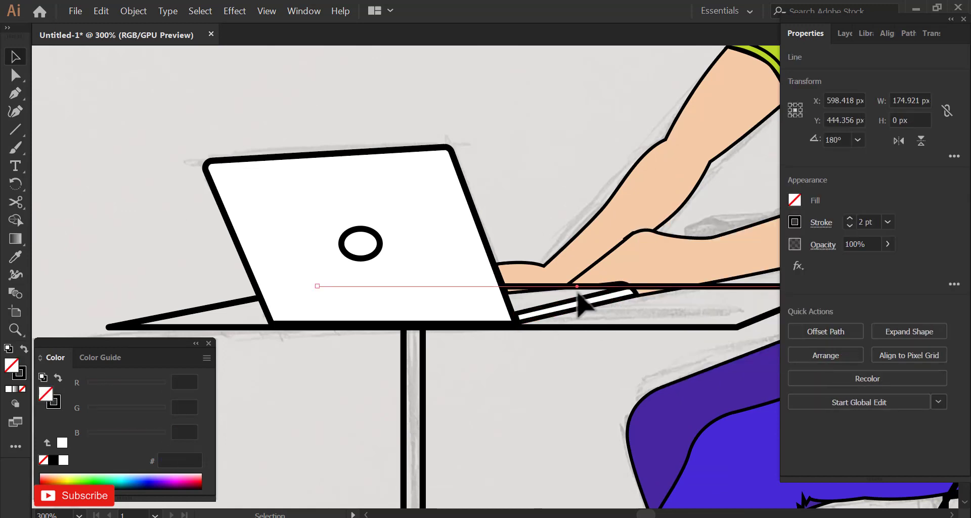
pyautogui.click(580, 293)
pyautogui.scroll(2, 579, 300)
pyautogui.click(581, 304)
pyautogui.click(628, 280)
pyautogui.scroll(-1, 617, 266)
pyautogui.click(617, 269)
pyautogui.click(536, 203)
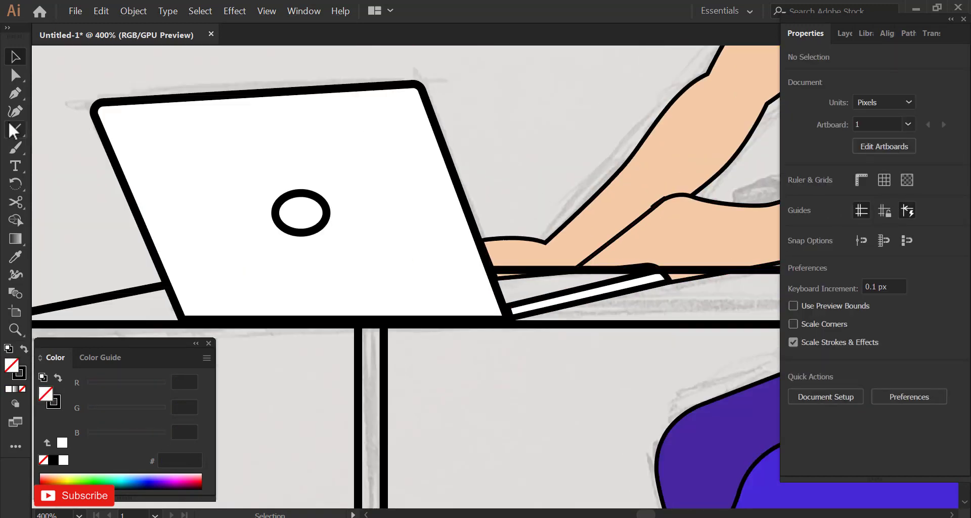
# - Draw a rectangle over the gap between the laptop lid and base and reshape it into a triangle fitting the gap
pyautogui.rightClick(15, 130)
pyautogui.click(70, 130)
pyautogui.moveTo(659, 272)
pyautogui.mouseDown()
pyautogui.moveTo(481, 308)
pyautogui.moveTo(502, 306)
pyautogui.mouseUp()
pyautogui.press('a')
pyautogui.click(659, 308)
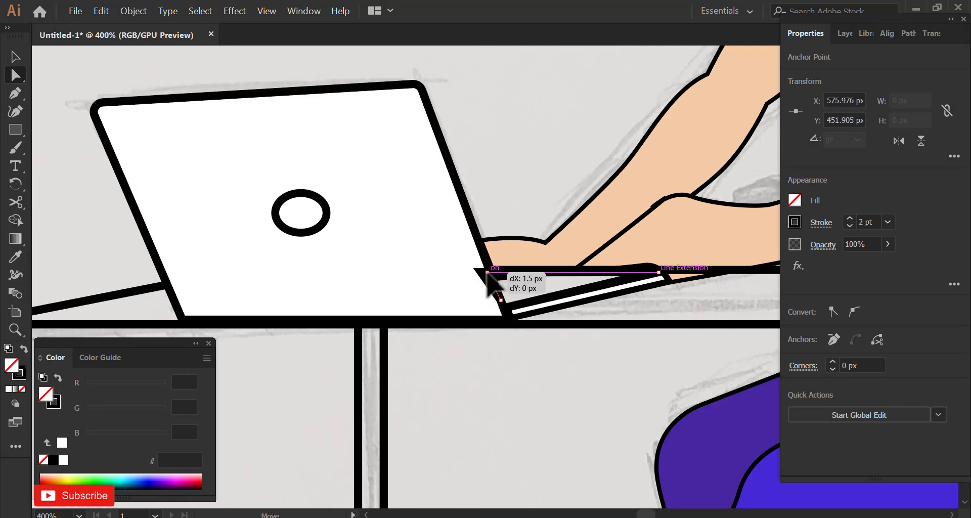
# - Fill the triangle between the laptop lid and base with white
pyautogui.press('v')
pyautogui.click(796, 199)
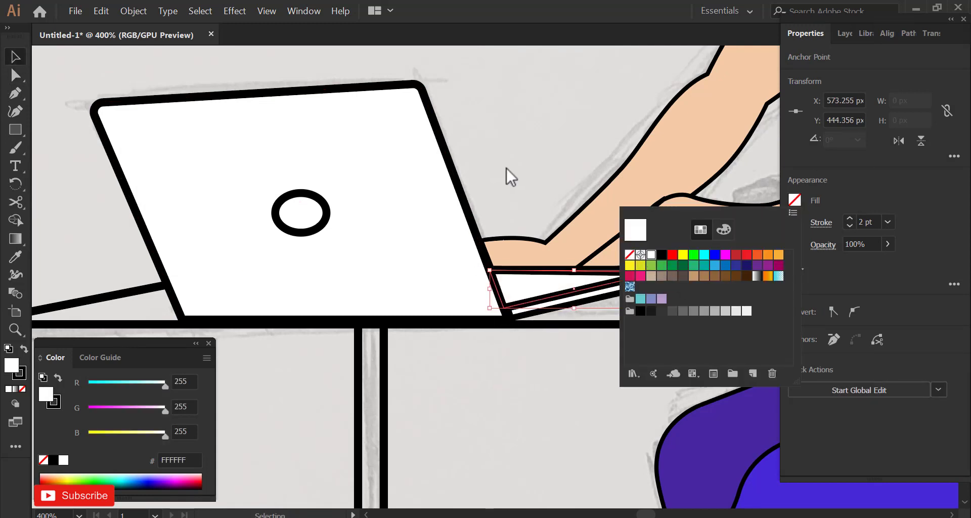
pyautogui.click(506, 168)
# - Move the tabletop's front edge line about 3 px down and 10 px toward the table's far end
pyautogui.scroll(-3, 516, 145)
pyautogui.scroll(2, 572, 241)
pyautogui.click(564, 273)
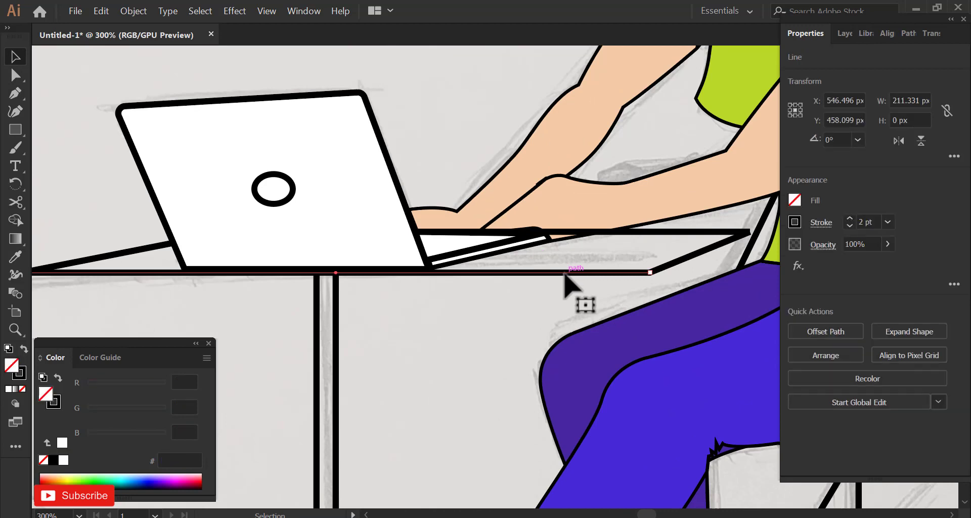
pyautogui.hscroll(-5, 564, 273)
pyautogui.moveTo(307, 258); pyautogui.dragTo(278, 268)
pyautogui.moveTo(305, 273); pyautogui.dragTo(312, 287)
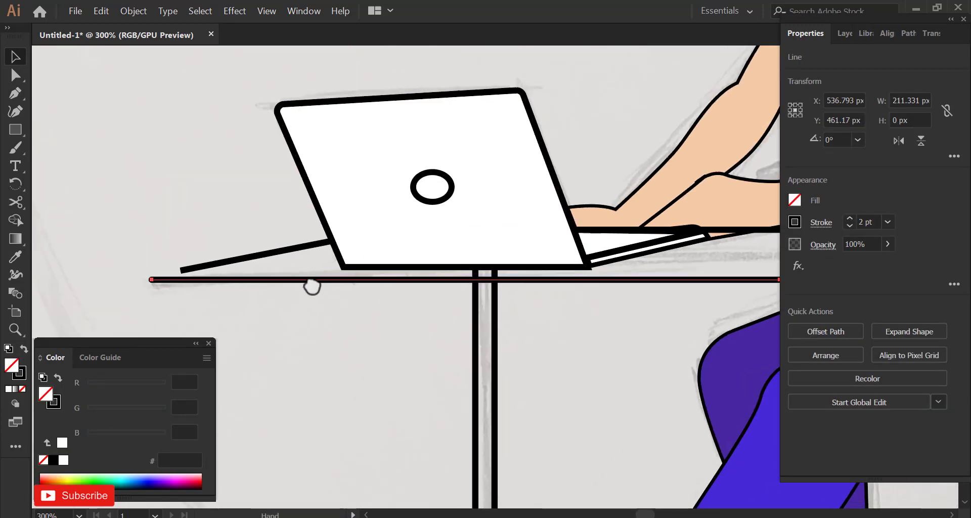
# - Snap the tabletop's left side edge onto the left end of the front edge and give that side line round caps
pyautogui.click(19, 81)
pyautogui.scroll(2, 141, 300)
pyautogui.moveTo(221, 238); pyautogui.dragTo(161, 252)
pyautogui.scroll(5, 144, 246)
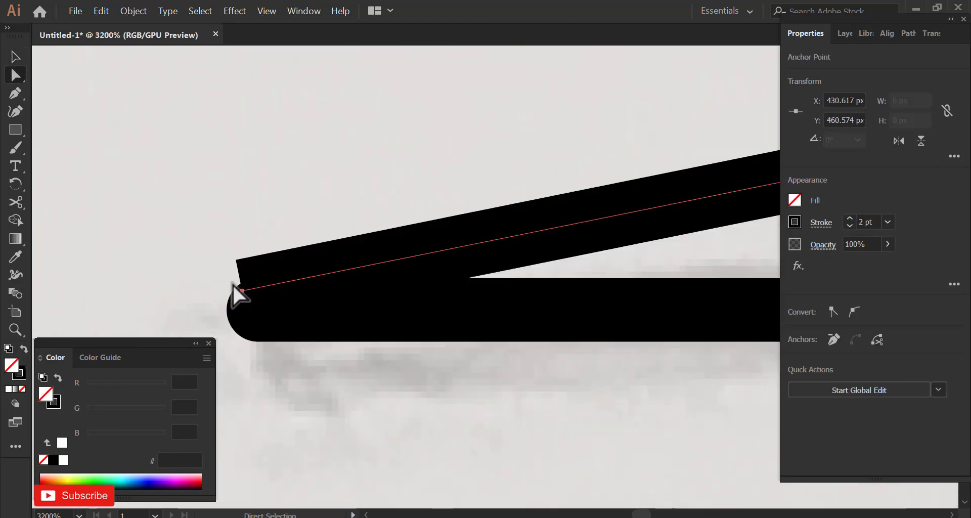
pyautogui.moveTo(241, 291); pyautogui.dragTo(251, 308)
pyautogui.click(814, 225)
pyautogui.click(738, 263)
pyautogui.click(299, 219)
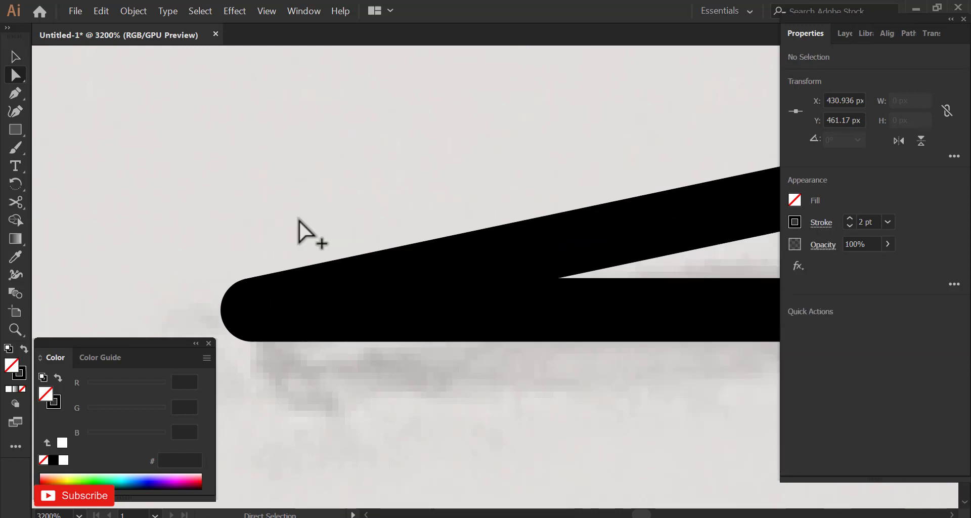
# - Give the tabletop's right side edge round caps and snap its lower endpoint onto the right end of the front edge
pyautogui.scroll(-8, 258, 223)
pyautogui.scroll(3, 727, 214)
pyautogui.click(606, 244)
pyautogui.click(818, 223)
pyautogui.click(736, 264)
pyautogui.click(606, 244)
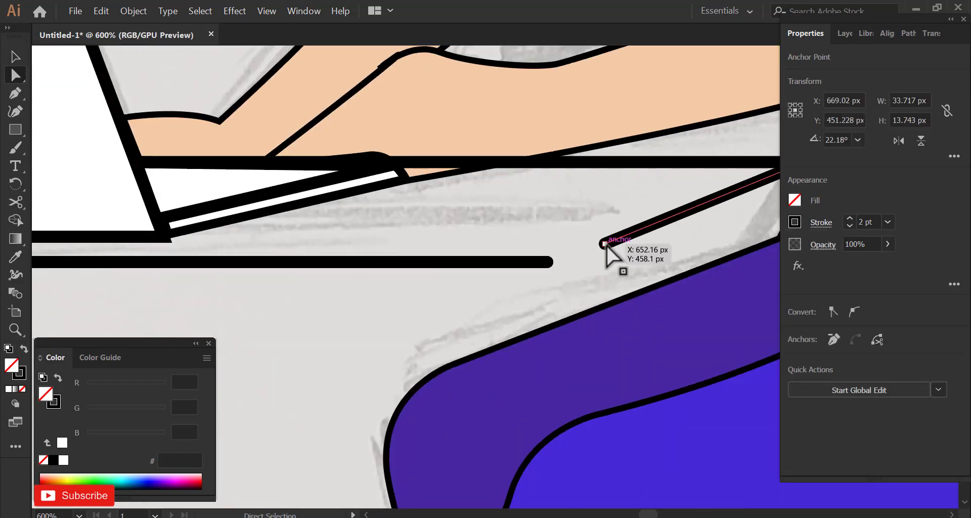
pyautogui.moveTo(605, 244); pyautogui.dragTo(548, 262)
pyautogui.click(545, 278)
# - Set the fill of the tabletop's back edge line to cyan (00FFFF) and deselect it
pyautogui.scroll(-3, 642, 292)
pyautogui.scroll(2, 618, 258)
pyautogui.click(607, 245)
pyautogui.scroll(-1, 573, 276)
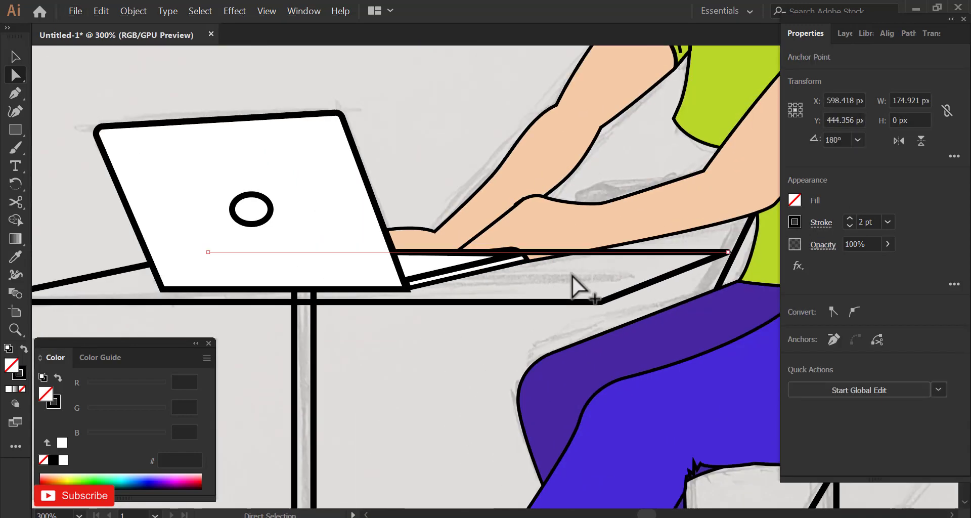
pyautogui.click(14, 59)
pyautogui.scroll(-2, 481, 251)
pyautogui.scroll(1, 470, 244)
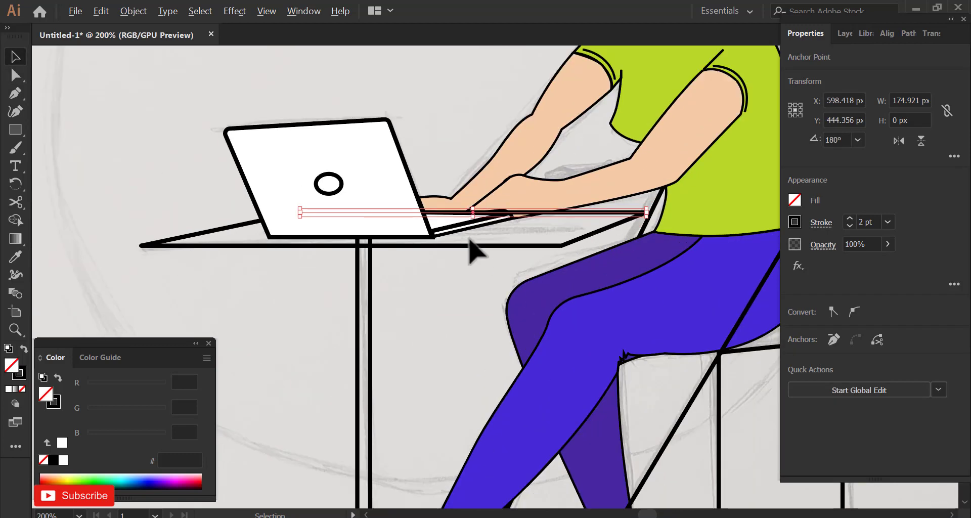
pyautogui.click(797, 201)
pyautogui.click(700, 252)
pyautogui.click(434, 297)
pyautogui.click(269, 295)
pyautogui.scroll(2, 273, 243)
pyautogui.scroll(-1, 465, 259)
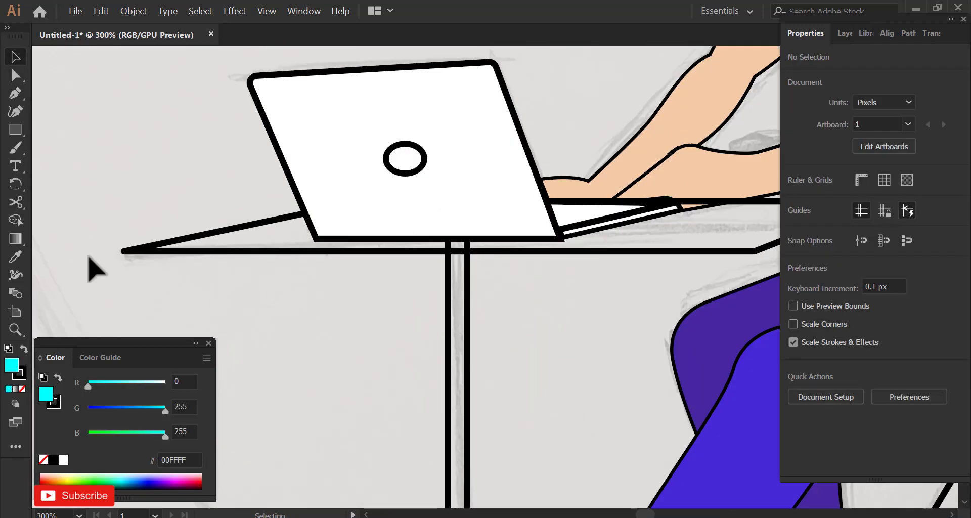
# - Join the tabletop's open path ends at its left, front-right and back-right corners into one closed outline
pyautogui.press('a')
pyautogui.click(124, 251)
pyautogui.rightClick(128, 255)
pyautogui.click(159, 330)
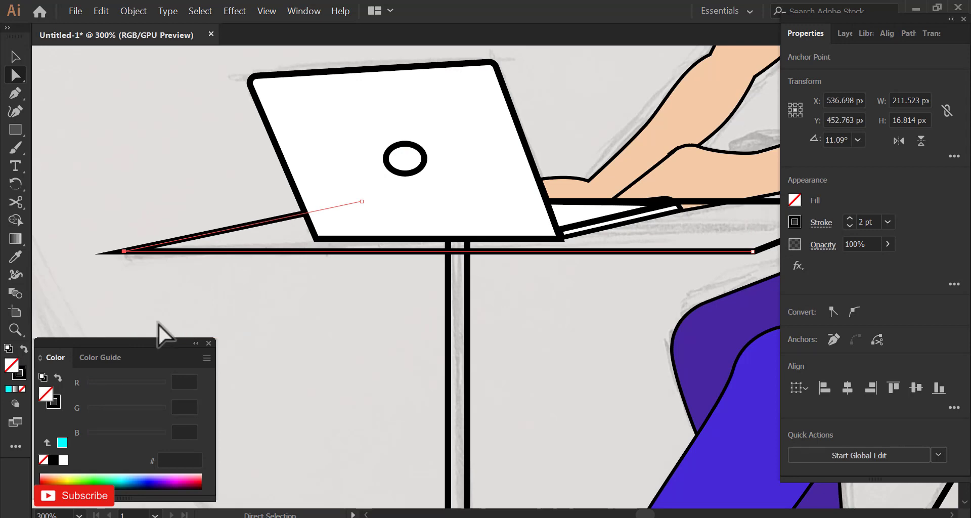
pyautogui.moveTo(743, 244); pyautogui.dragTo(673, 284)
pyautogui.rightClick(660, 274)
pyautogui.click(690, 349)
pyautogui.moveTo(777, 217); pyautogui.dragTo(586, 271)
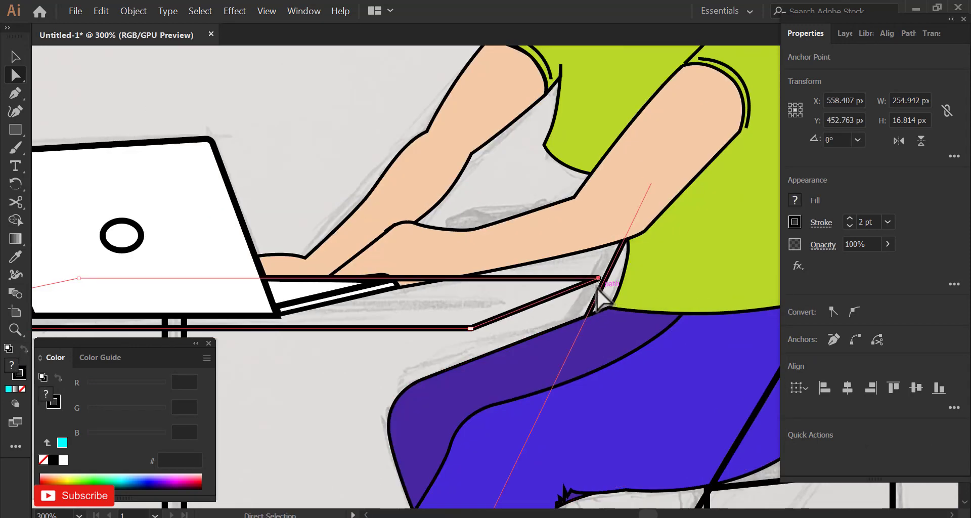
pyautogui.scroll(4, 597, 286)
pyautogui.rightClick(624, 270)
pyautogui.click(642, 338)
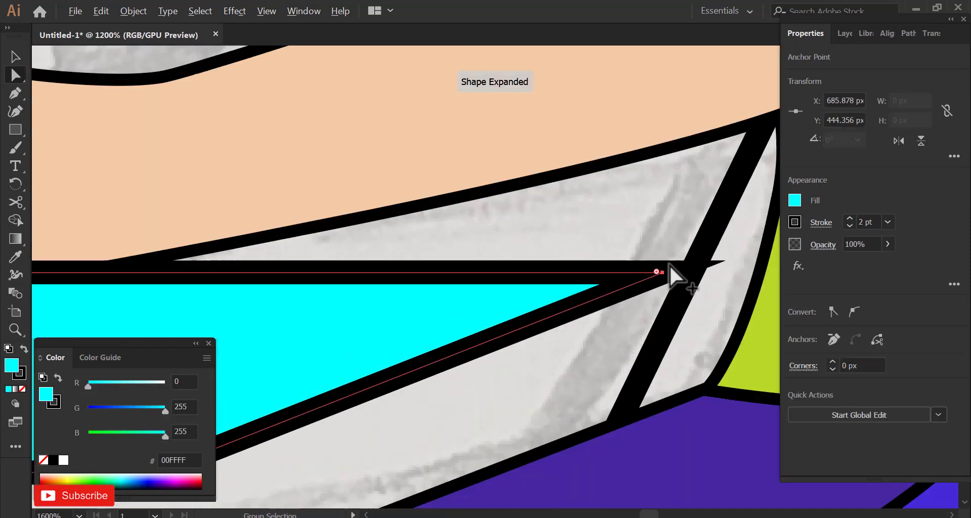
# - Set the tabletop outline's stroke to round corner joins
pyautogui.click(821, 223)
pyautogui.click(737, 281)
pyautogui.click(631, 211)
pyautogui.scroll(-6, 667, 246)
pyautogui.scroll(4, 544, 260)
pyautogui.click(506, 349)
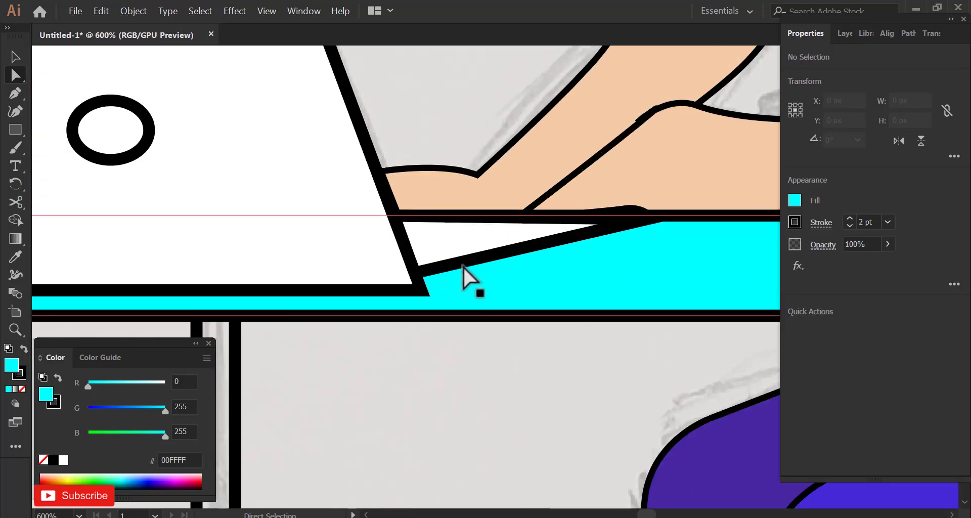
# - Select the laptop base's side strip in outline view and bring it in front of the tabletop, returning to preview
pyautogui.click(266, 10)
pyautogui.click(273, 20)
pyautogui.click(462, 284)
pyautogui.rightClick(458, 282)
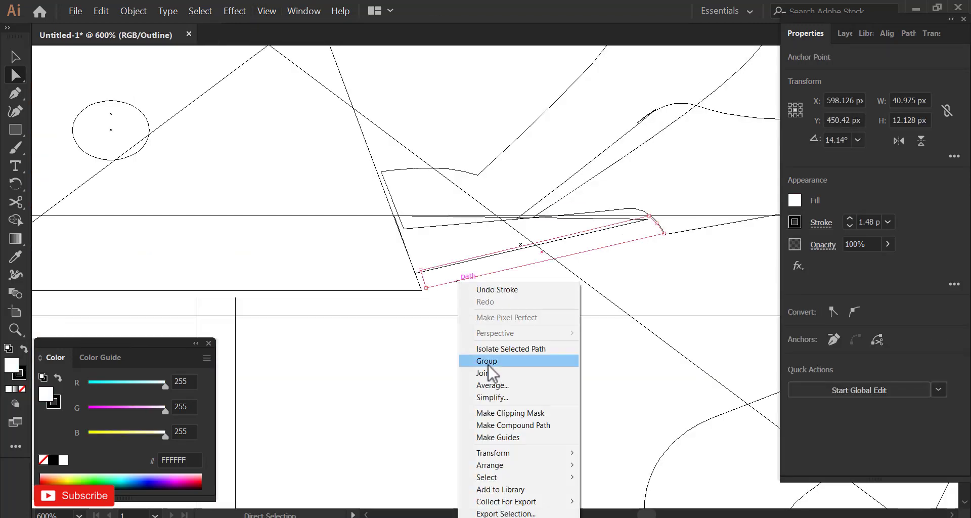
pyautogui.press('Escape')
pyautogui.click(266, 11)
pyautogui.click(275, 20)
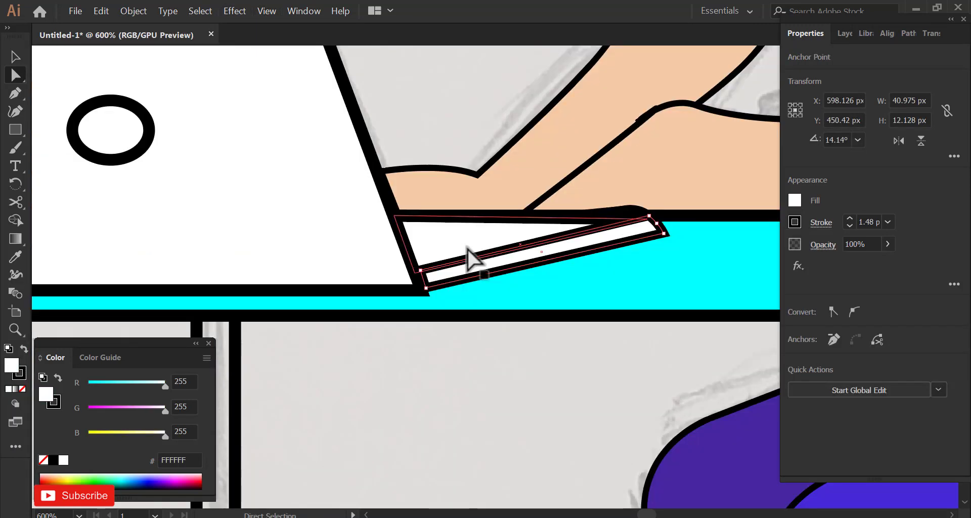
# - Pull the lower-left corner of the laptop's side strip slightly down and give its stroke round corner joins
pyautogui.scroll(4, 425, 294)
pyautogui.moveTo(442, 302); pyautogui.dragTo(442, 323)
pyautogui.scroll(-4, 462, 310)
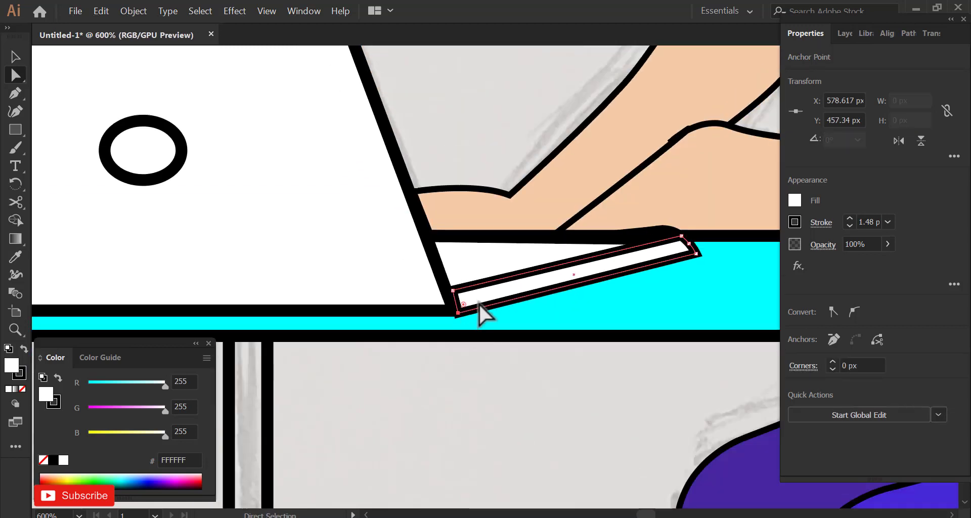
pyautogui.click(822, 223)
pyautogui.click(737, 284)
# - Set the laptop lid outline's stroke to round corner joins
pyautogui.click(478, 264)
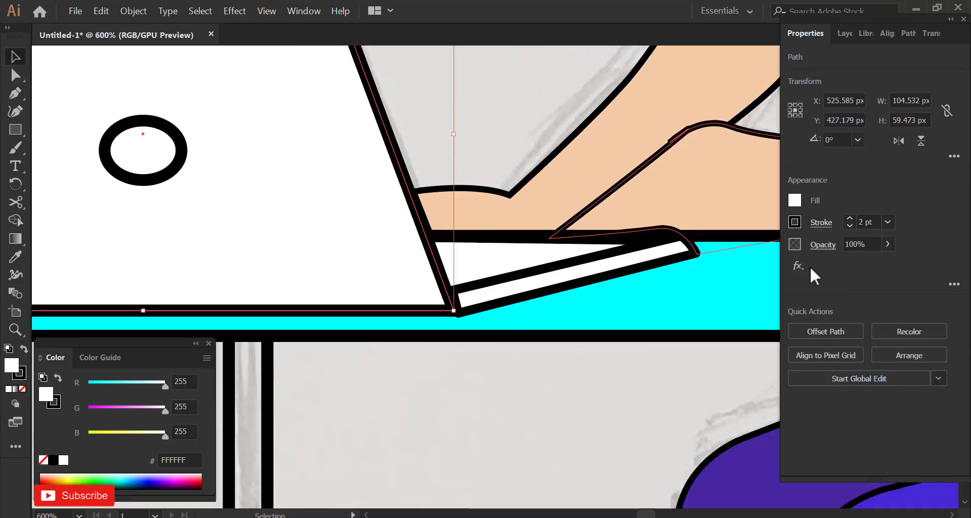
pyautogui.click(823, 223)
pyautogui.click(736, 285)
# - Adjust the left-end anchors of the laptop base's side strip so it meets the lid's lower corner
pyautogui.scroll(4, 464, 305)
pyautogui.scroll(-4, 435, 357)
pyautogui.press('super')
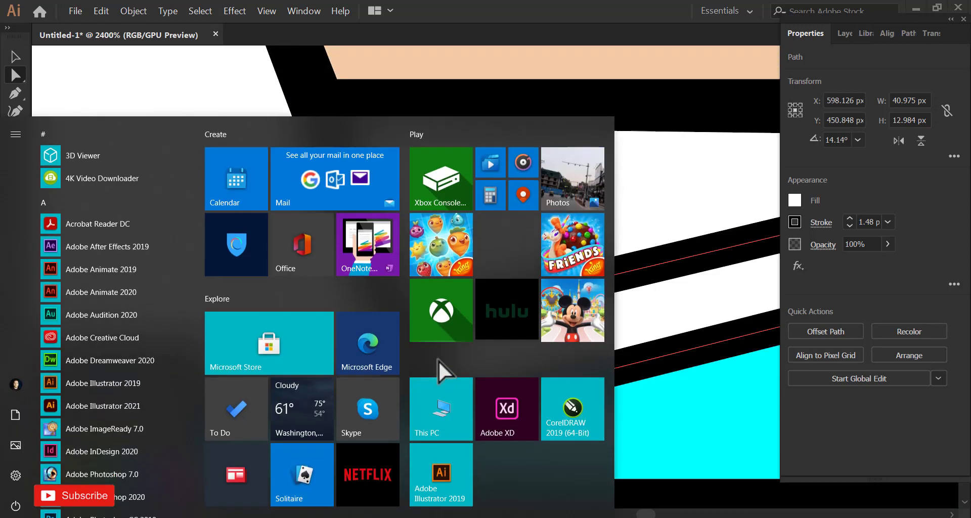
pyautogui.press('super')
pyautogui.scroll(7, 437, 361)
pyautogui.moveTo(433, 383); pyautogui.dragTo(428, 359)
pyautogui.moveTo(373, 141); pyautogui.dragTo(362, 143)
pyautogui.scroll(-8, 451, 336)
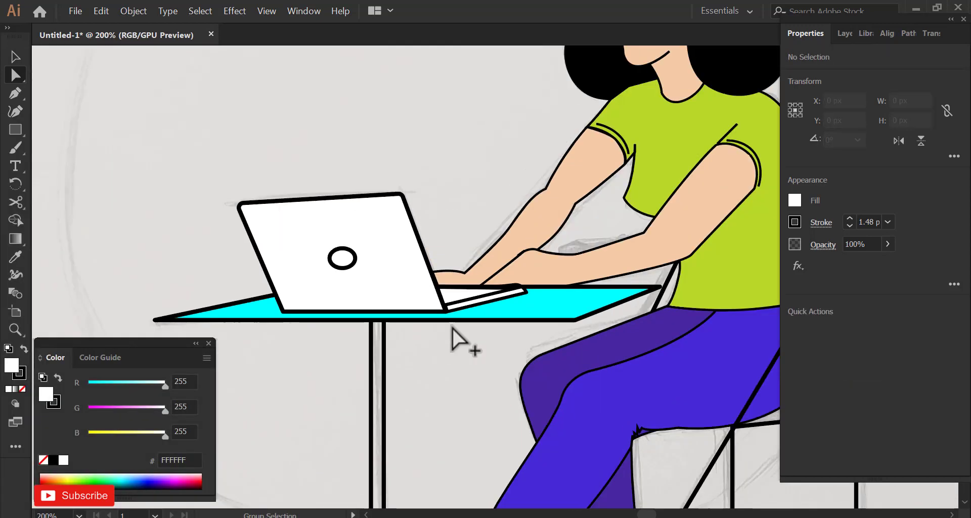
pyautogui.scroll(2, 494, 347)
pyautogui.scroll(-2, 381, 304)
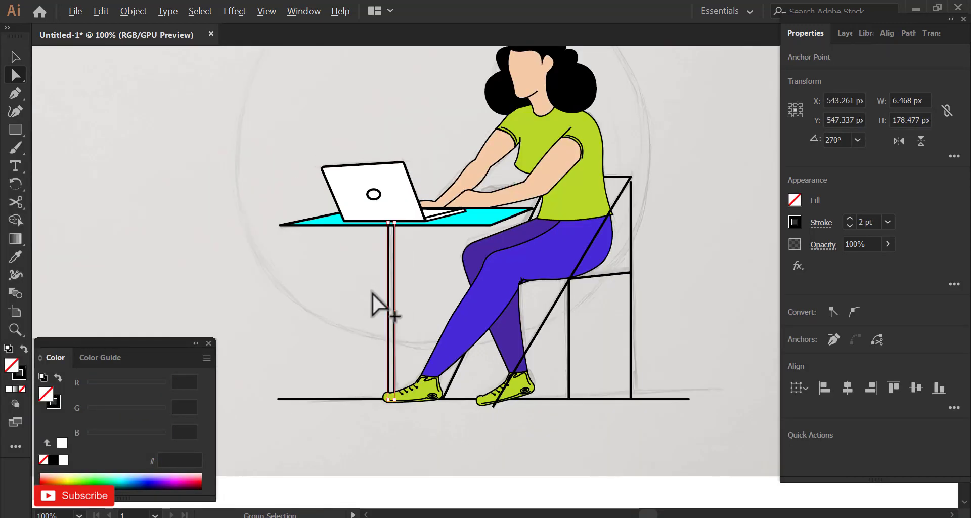
pyautogui.scroll(2, 361, 289)
pyautogui.click(273, 244)
pyautogui.scroll(-4, 206, 238)
pyautogui.scroll(2, 620, 222)
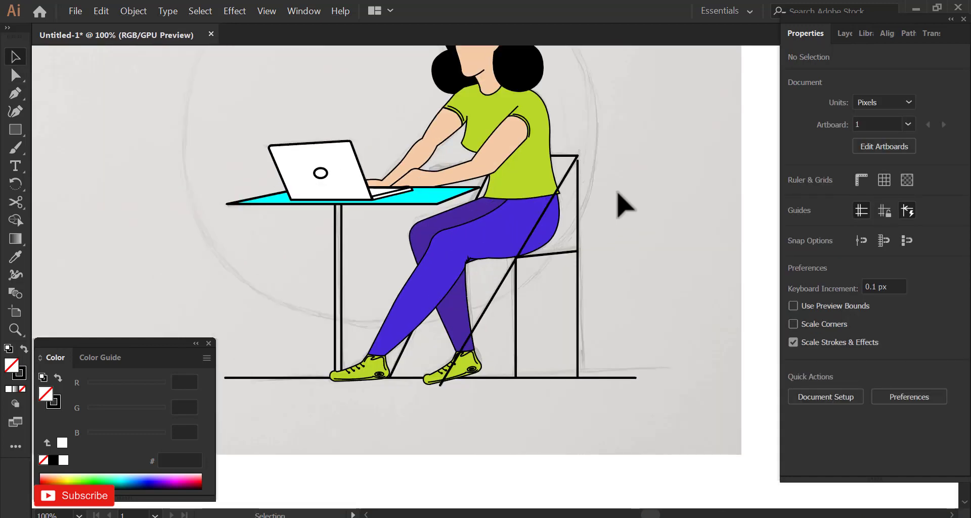
# - Close the Color panel and draw a circle about 409 px in diameter over the sketched circle behind the woman
pyautogui.click(210, 343)
pyautogui.moveTo(243, 265); pyautogui.dragTo(288, 342)
pyautogui.scroll(-1, 638, 198)
pyautogui.moveTo(637, 194); pyautogui.dragTo(611, 238)
pyautogui.press('l')
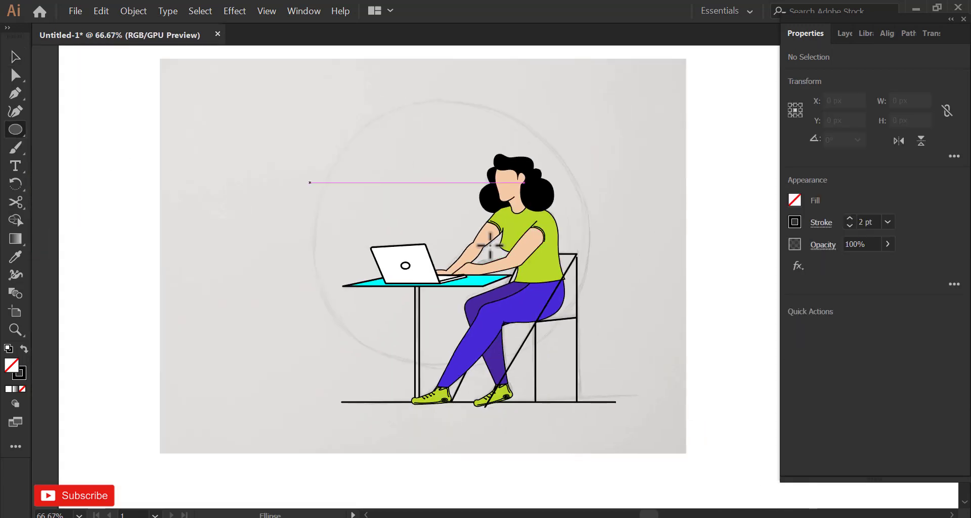
pyautogui.moveTo(364, 168); pyautogui.dragTo(313, 134)
# - Fill the circle with cyan and send it behind the illustration
pyautogui.click(795, 201)
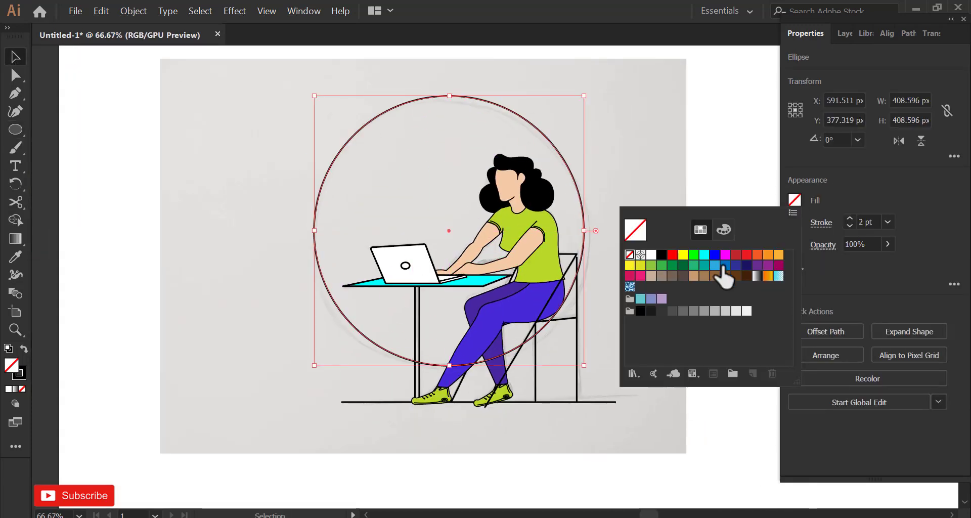
pyautogui.click(719, 265)
pyautogui.rightClick(472, 226)
pyautogui.click(722, 441)
pyautogui.hotkey('ctrl', 'shift', 'a')
# - Hide Layer 1, which holds the pencil sketch
pyautogui.click(548, 141)
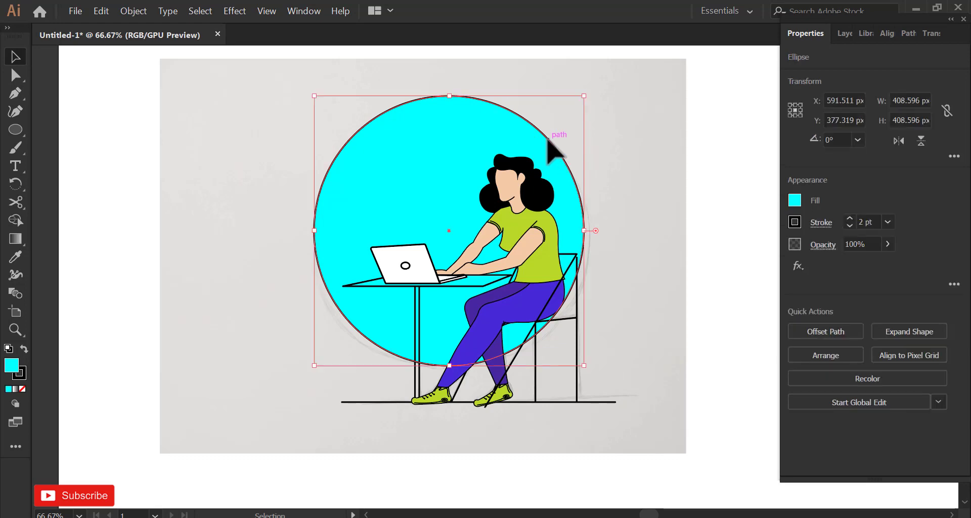
pyautogui.click(855, 41)
pyautogui.click(653, 172)
pyautogui.click(792, 72)
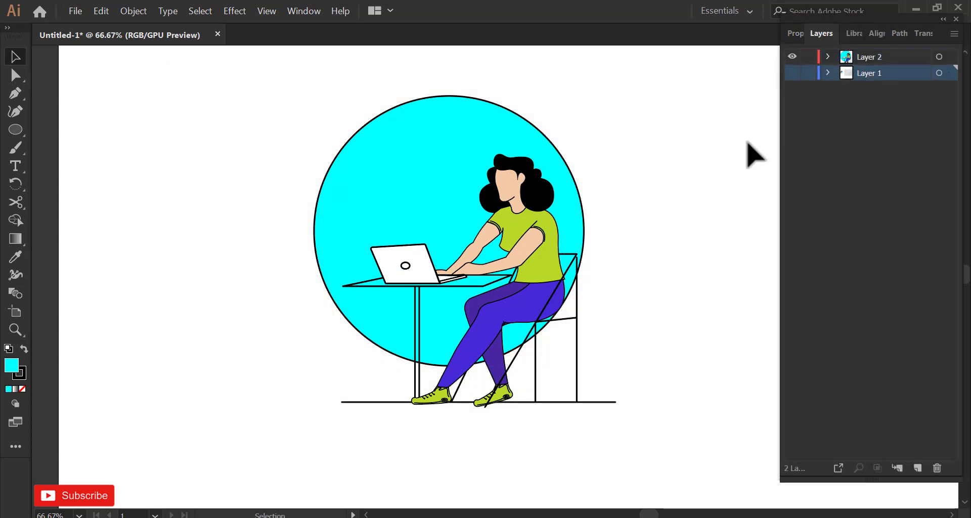
# - Select the whole artwork, enlarge it to about 683 × 705 px and move it to the middle of the artboard
pyautogui.scroll(-2, 655, 195)
pyautogui.hotkey('ctrl', 'a')
pyautogui.moveTo(580, 303); pyautogui.dragTo(658, 374)
pyautogui.click(709, 348)
pyautogui.hscroll(4, 710, 348)
pyautogui.hotkey('ctrl', 'a')
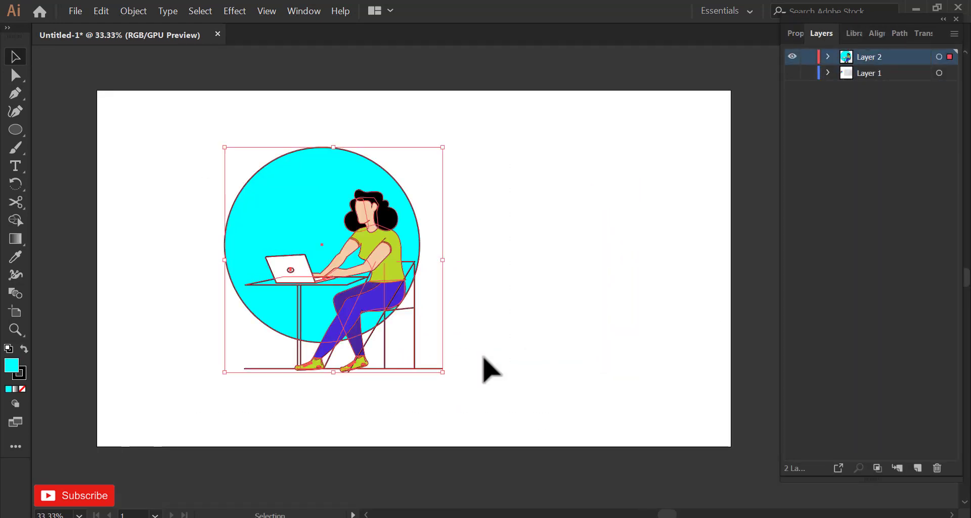
pyautogui.moveTo(395, 284); pyautogui.dragTo(462, 284)
pyautogui.scroll(1, 433, 272)
pyautogui.moveTo(548, 421); pyautogui.dragTo(562, 437)
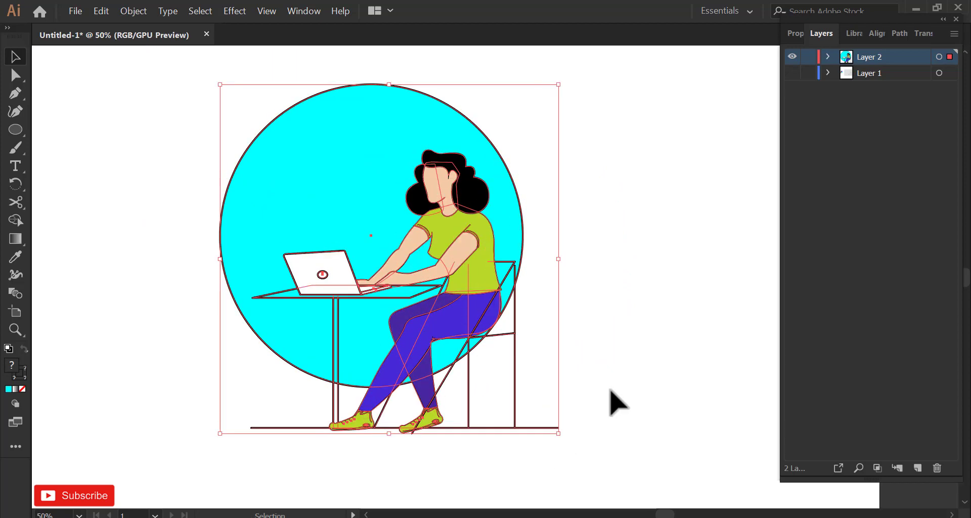
# - Set the stroke weight of the whole artwork to 4 pt
pyautogui.click(796, 33)
pyautogui.click(888, 222)
pyautogui.click(905, 338)
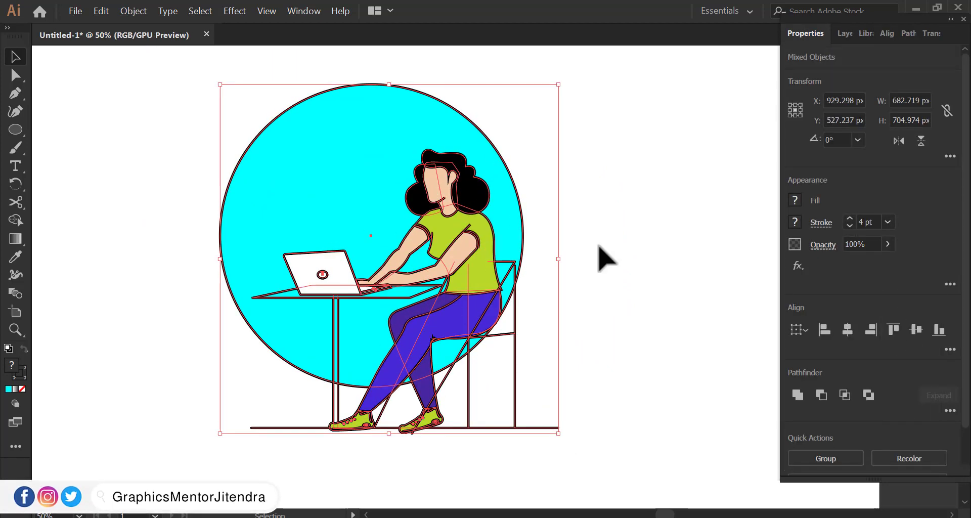
pyautogui.click(598, 244)
# - Enlarge the whole artwork on the artboard with its strokes scaling along
pyautogui.scroll(-1, 573, 236)
pyautogui.hotkey('ctrl', 'a')
pyautogui.moveTo(563, 252); pyautogui.dragTo(591, 256)
pyautogui.click(306, 122)
pyautogui.scroll(1, 557, 243)
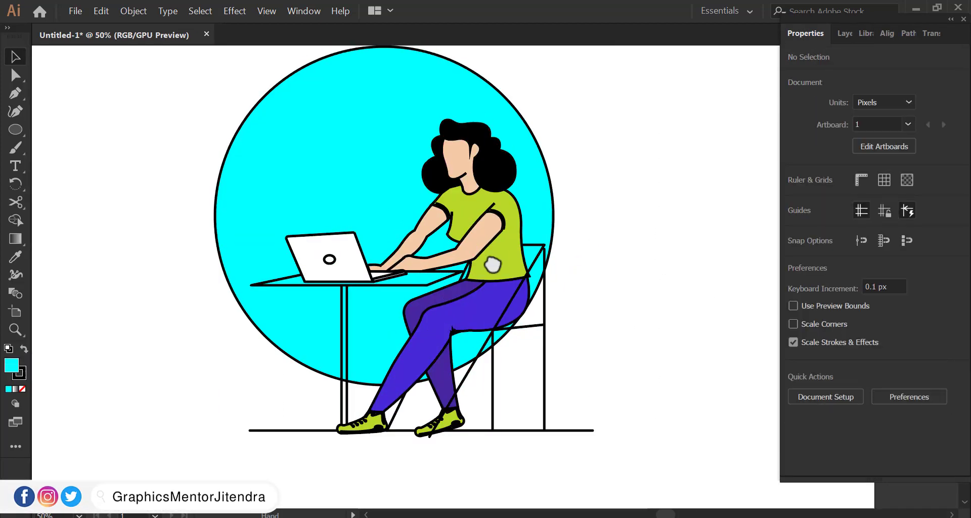
# - Remove the stroke from the trousers and the T-shirt
pyautogui.click(458, 315)
pyautogui.scroll(1, 442, 318)
pyautogui.keyDown('shift'); pyautogui.click(429, 315); pyautogui.keyUp('shift')
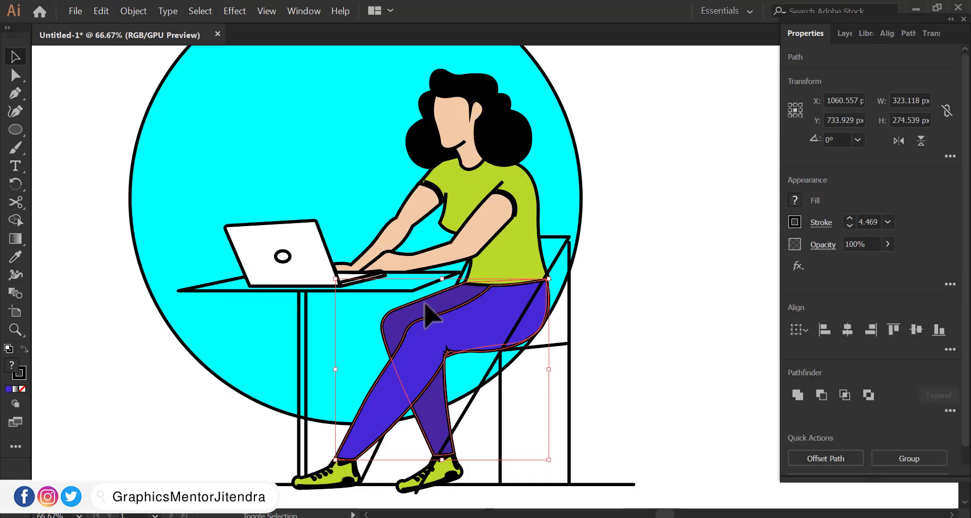
pyautogui.click(798, 225)
pyautogui.click(632, 258)
pyautogui.click(651, 162)
pyautogui.moveTo(580, 187); pyautogui.dragTo(590, 168)
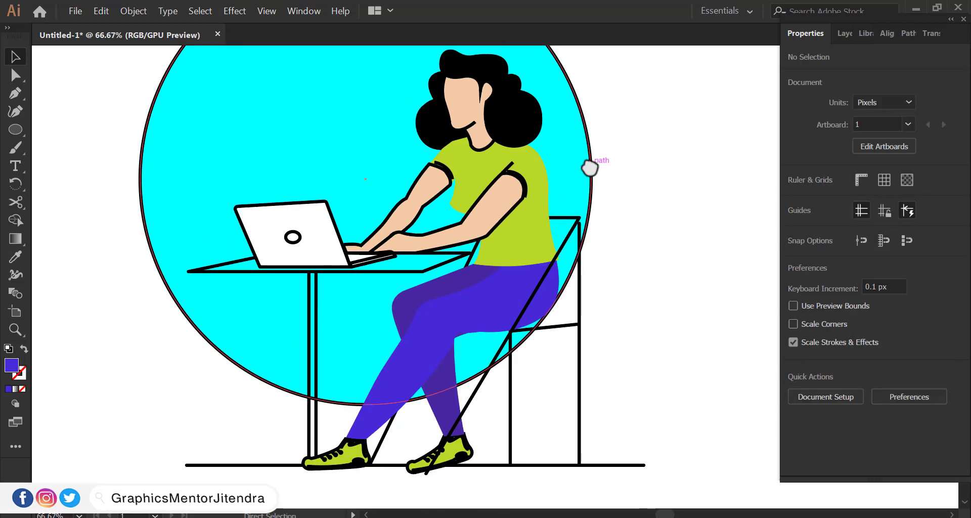
# - Remove the stroke from both of the woman's arms
pyautogui.click(490, 223)
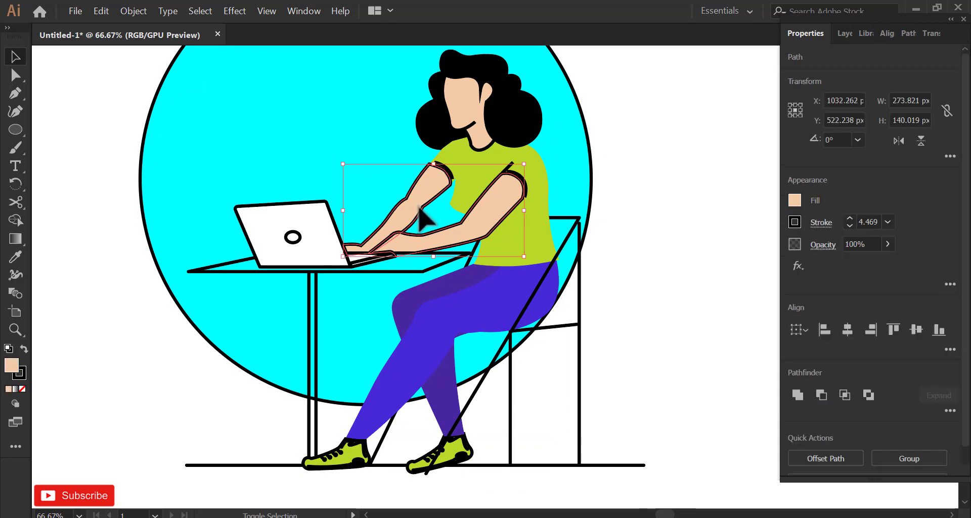
pyautogui.click(804, 233)
pyautogui.click(632, 257)
pyautogui.click(639, 154)
# - Undo the stroke removals, the last enlargement and the 4 pt stroke weight
pyautogui.hotkey('ctrl', 'z')
pyautogui.hotkey('ctrl', 'z')
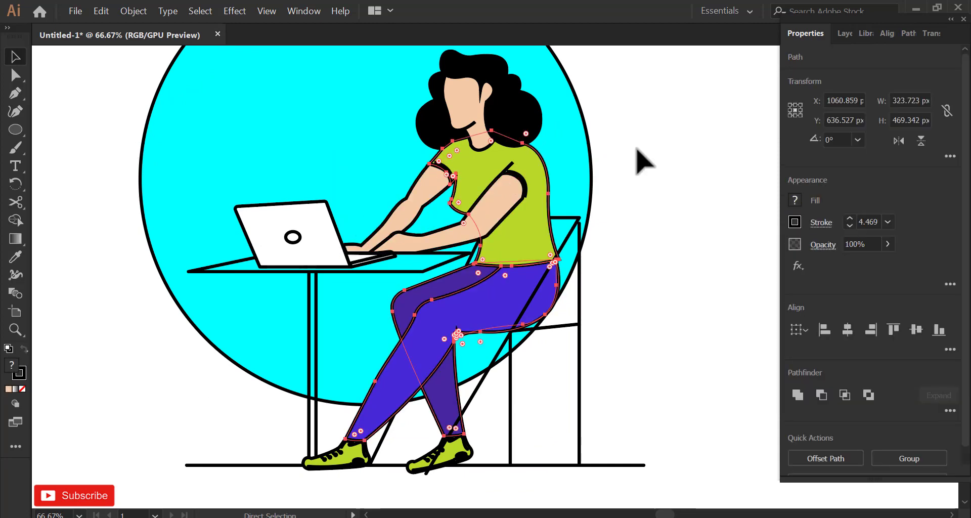
pyautogui.click(669, 176)
pyautogui.hotkey('ctrl', 'z')
pyautogui.click(670, 176)
# - Select the whole artwork and scale it up proportionally until the background circle is about 737 px across
pyautogui.scroll(-3, 531, 197)
pyautogui.moveTo(385, 118); pyautogui.dragTo(571, 291)
pyautogui.scroll(1, 548, 263)
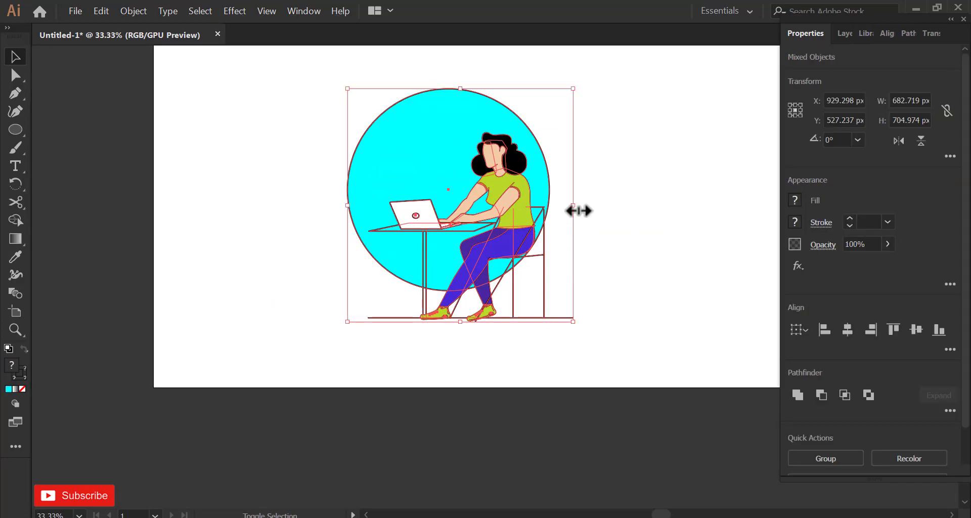
pyautogui.moveTo(576, 205); pyautogui.dragTo(622, 207)
pyautogui.moveTo(470, 249); pyautogui.dragTo(424, 309)
pyautogui.scroll(1, 443, 266)
pyautogui.click(643, 212)
# - Remove the background circle's stroke and fill it with a very light grey
pyautogui.click(593, 217)
pyautogui.click(794, 222)
pyautogui.click(630, 276)
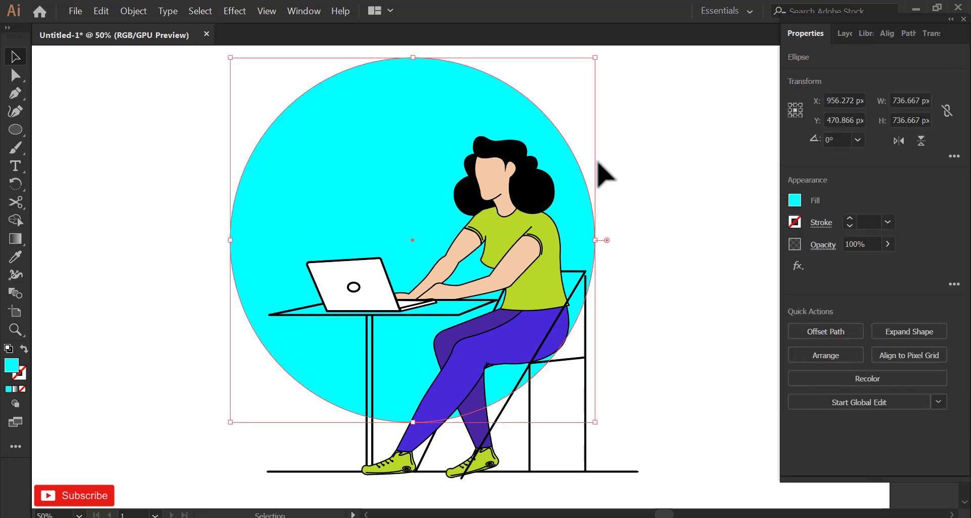
pyautogui.click(795, 200)
pyautogui.click(747, 310)
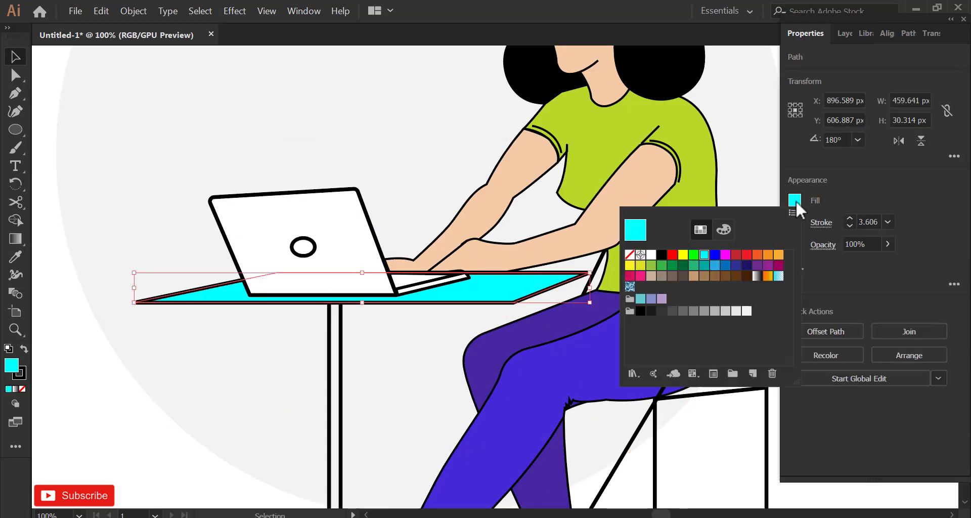
# - Fill the tabletop with light grey and leave isolation mode
pyautogui.click(678, 310)
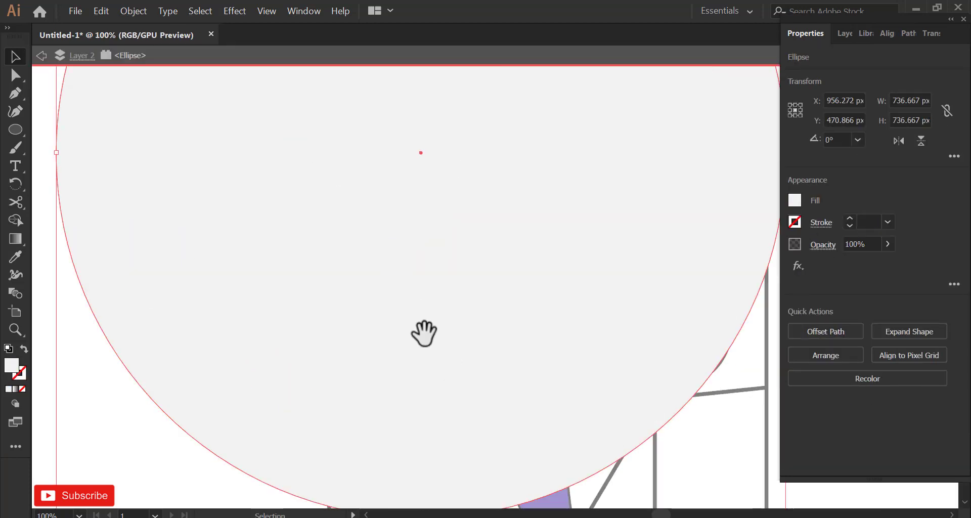
pyautogui.click(41, 55)
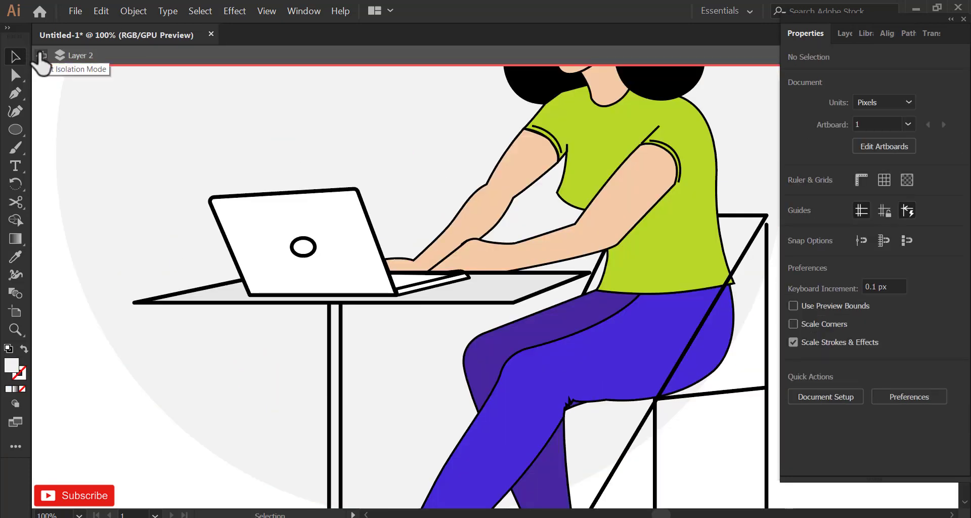
pyautogui.hotkey('ctrl', '-')
pyautogui.hotkey('ctrl', '-')
# - Extend the top end of the chair's rear vertical line up to the backrest corner
pyautogui.scroll(8, 589, 212)
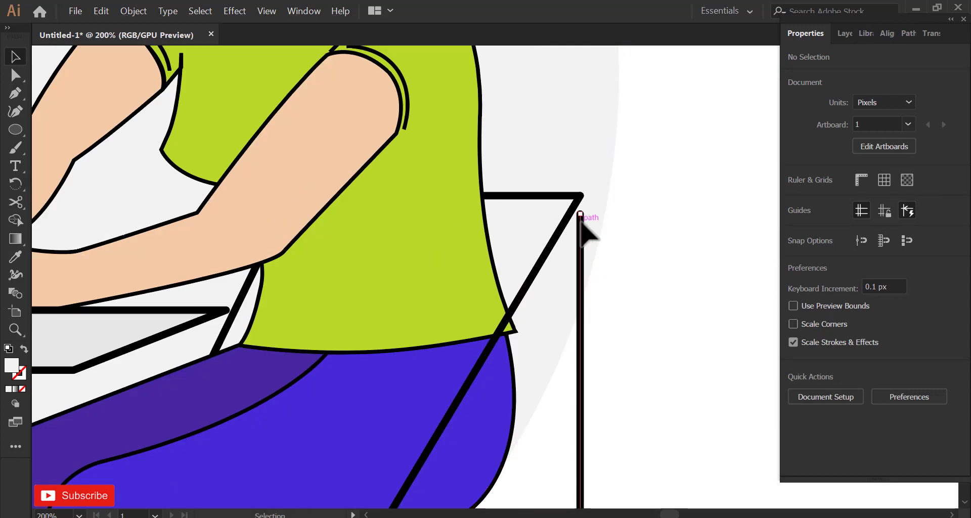
pyautogui.press('a')
pyautogui.click(587, 238)
pyautogui.moveTo(586, 238); pyautogui.dragTo(591, 177)
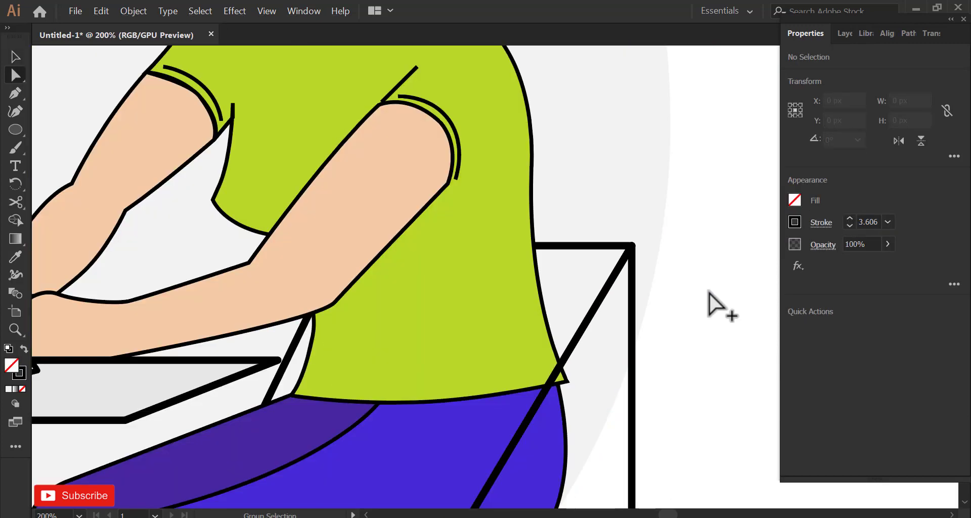
pyautogui.scroll(-2, 700, 340)
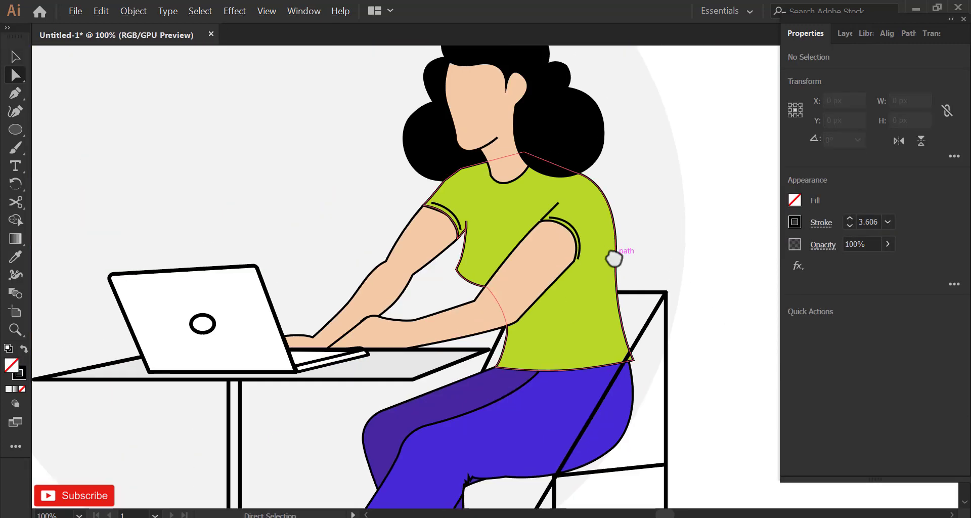
# - Delete the curved hem lines on both sleeves of the T-shirt
pyautogui.click(572, 226)
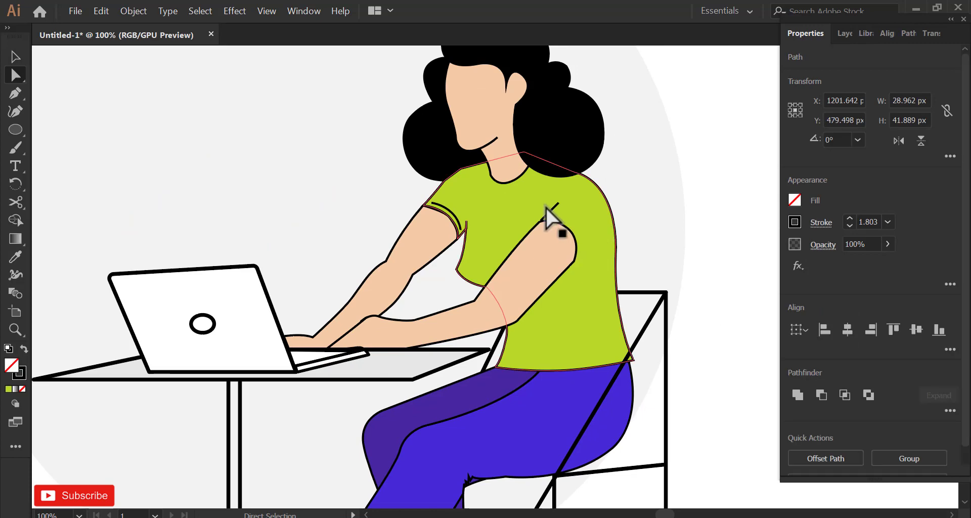
pyautogui.press('Delete')
pyautogui.press('v')
pyautogui.scroll(2, 482, 210)
pyautogui.click(424, 218)
pyautogui.click(421, 215)
pyautogui.press('Delete')
pyautogui.scroll(-3, 312, 178)
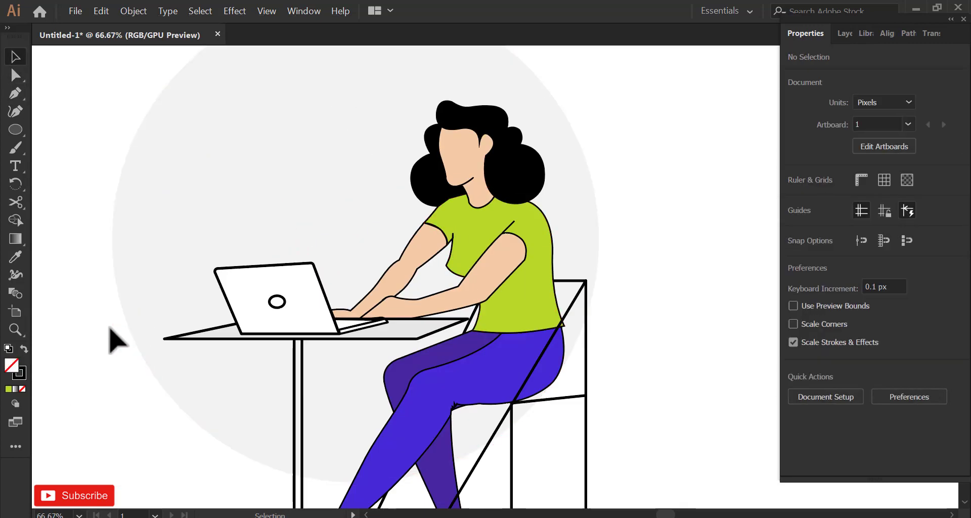
pyautogui.moveTo(481, 386); pyautogui.dragTo(494, 310)
pyautogui.click(494, 310)
pyautogui.click(661, 263)
pyautogui.moveTo(664, 260); pyautogui.dragTo(648, 308)
pyautogui.scroll(-1, 394, 208)
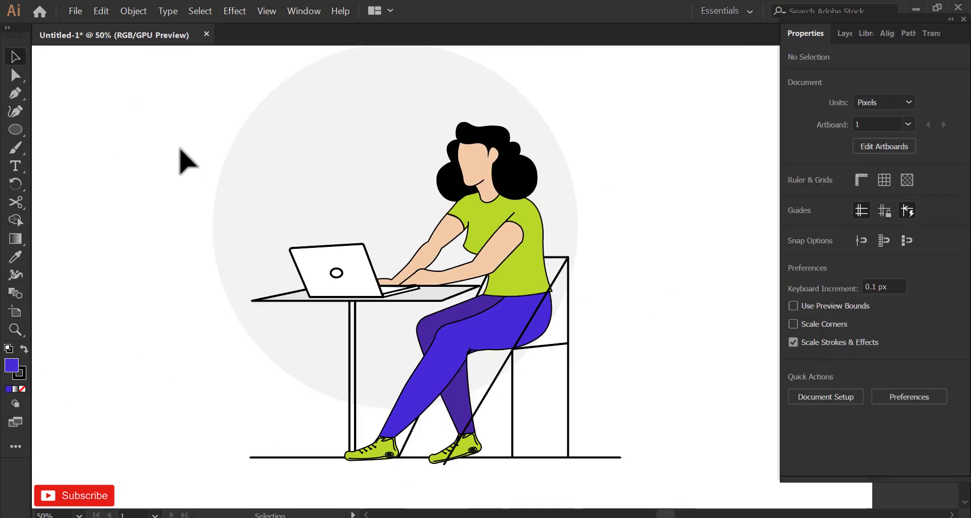
# - Lock the light grey background circle
pyautogui.click(230, 167)
pyautogui.click(133, 10)
pyautogui.moveTo(197, 87)
pyautogui.click(324, 87)
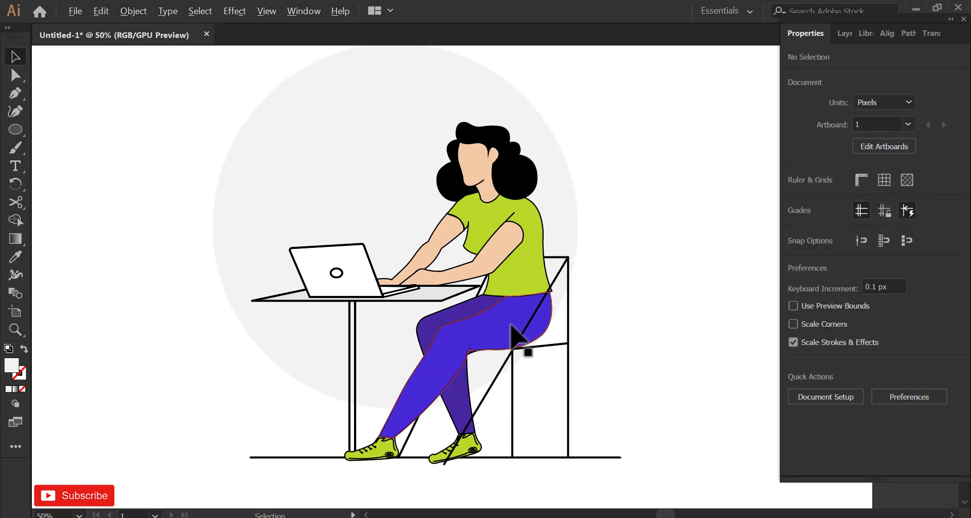
# - Set the drawing mode to Draw Inside for the front trouser leg, keeping its blue-violet fill
pyautogui.scroll(3, 512, 328)
pyautogui.click(481, 317)
pyautogui.scroll(-1, 542, 266)
pyautogui.scroll(-1, 542, 267)
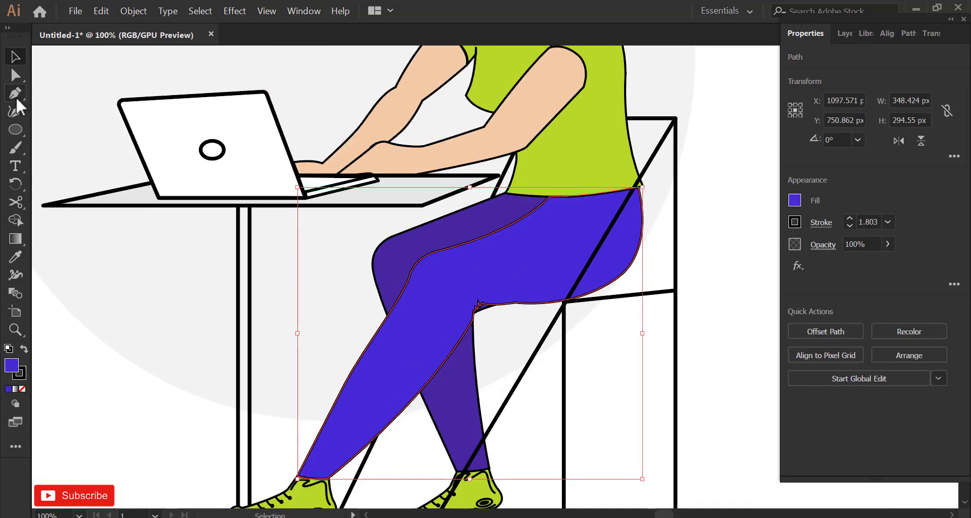
pyautogui.click(74, 432)
pyautogui.scroll(-4, 354, 283)
pyautogui.moveTo(245, 132)
pyautogui.mouseDown()
pyautogui.moveTo(364, 289)
pyautogui.moveTo(448, 353)
pyautogui.mouseUp()
pyautogui.moveTo(410, 256); pyautogui.dragTo(118, 229)
pyautogui.rightClick(118, 229)
pyautogui.click(150, 310)
pyautogui.scroll(3, 372, 275)
pyautogui.click(374, 282)
pyautogui.scroll(1, 418, 261)
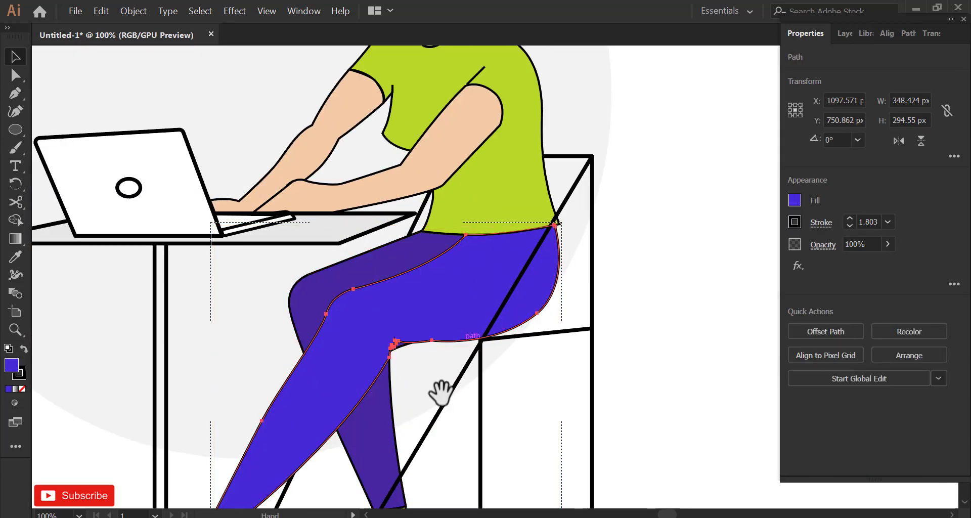
pyautogui.moveTo(440, 393); pyautogui.dragTo(466, 314)
pyautogui.click(21, 389)
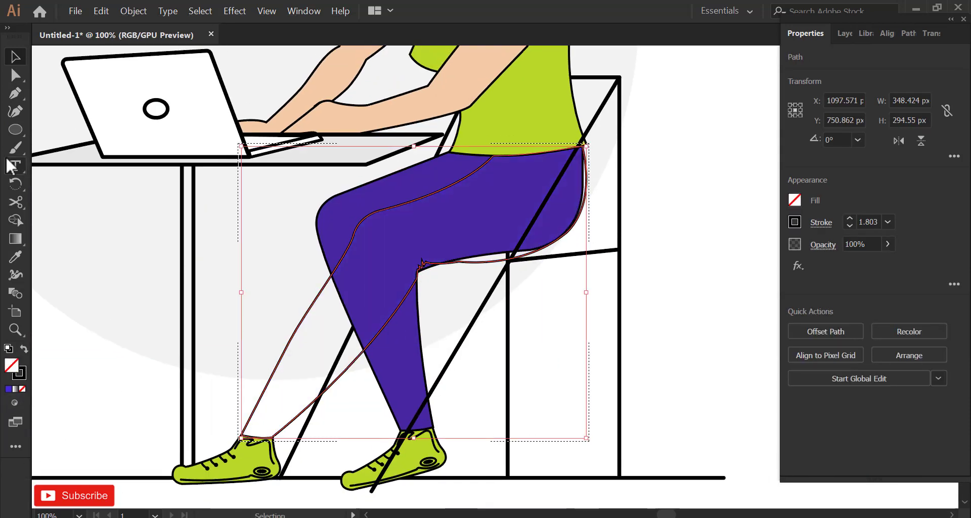
pyautogui.hotkey('ctrl', 'z')
# - Outline a closed Pen shadow shape from the hip along the underside of the thigh and down the calf to the ankle
pyautogui.click(15, 94)
pyautogui.click(565, 135)
pyautogui.moveTo(516, 241); pyautogui.dragTo(466, 253)
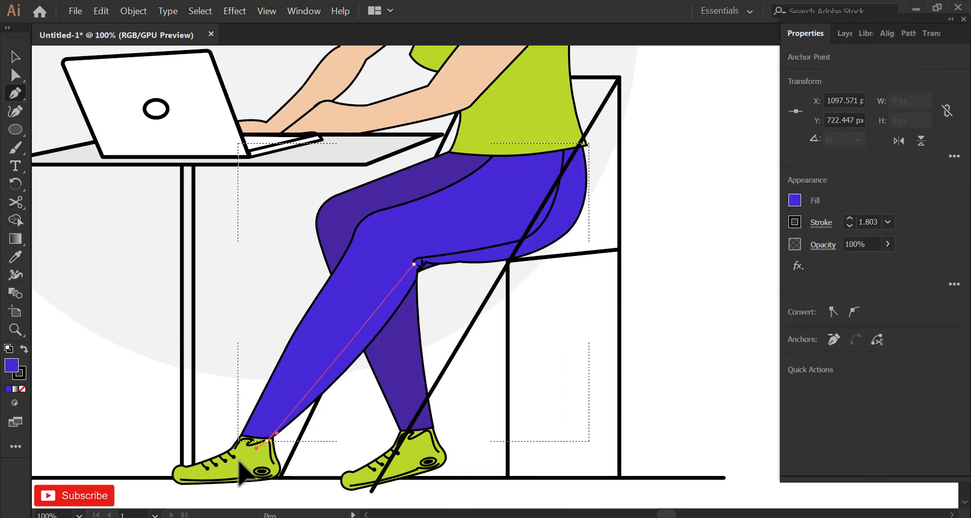
pyautogui.click(493, 288)
pyautogui.click(594, 249)
pyautogui.click(609, 179)
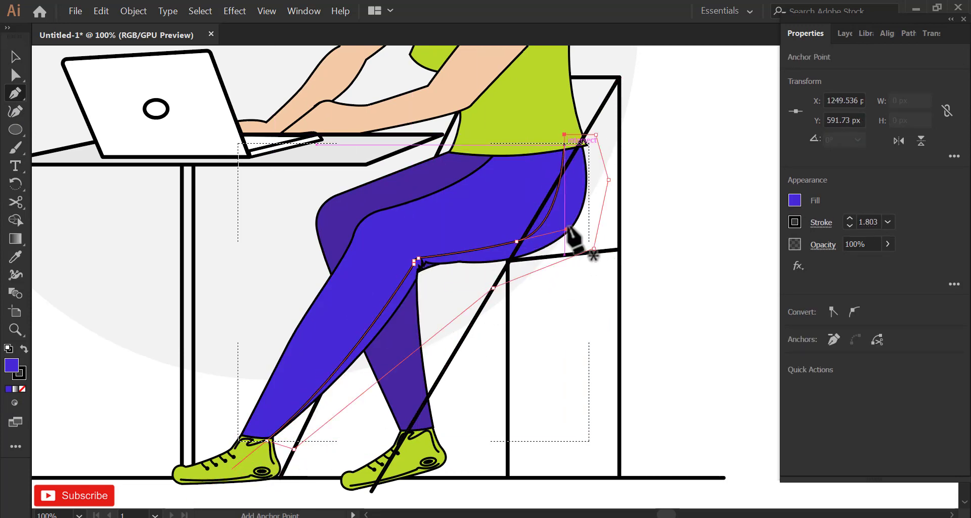
# - Adjust the shadow outline's anchor points and curves beneath the thigh and seat
pyautogui.scroll(2, 537, 228)
pyautogui.click(496, 254)
pyautogui.moveTo(396, 278); pyautogui.dragTo(370, 293)
pyautogui.moveTo(496, 254); pyautogui.dragTo(500, 241)
pyautogui.moveTo(599, 211); pyautogui.dragTo(574, 219)
pyautogui.scroll(-1, 599, 240)
# - Fill the front leg's shadow shape with a darker purple, remove its stroke and deselect it
pyautogui.click(14, 57)
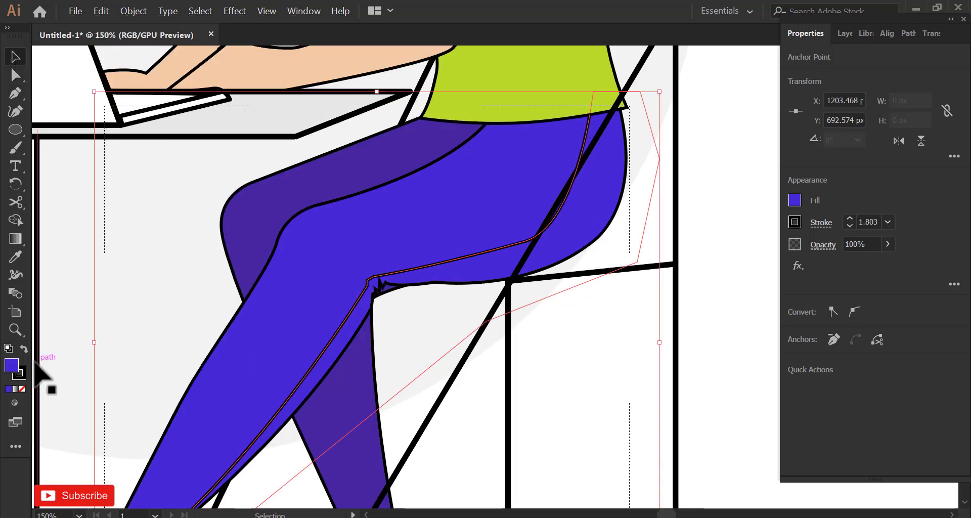
pyautogui.doubleClick(12, 366)
pyautogui.click(376, 57)
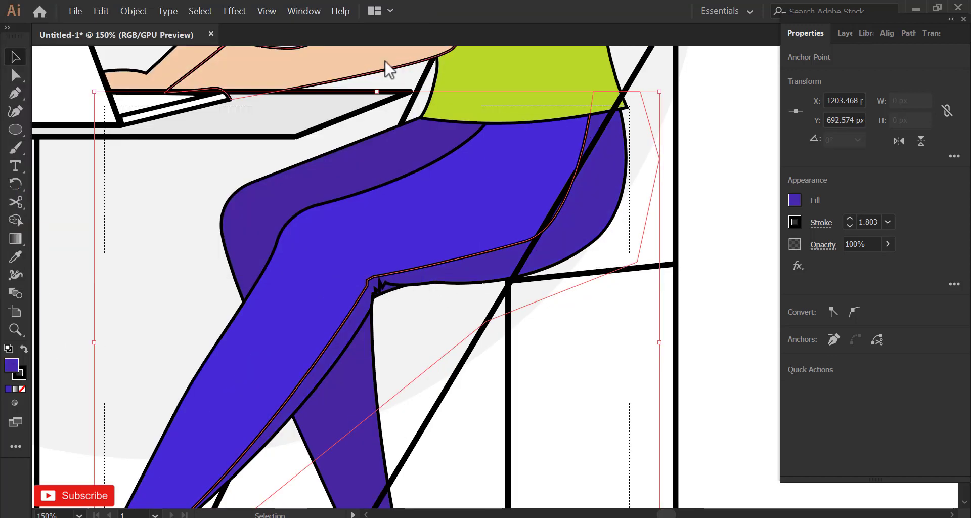
pyautogui.click(794, 223)
pyautogui.click(632, 276)
pyautogui.click(484, 257)
pyautogui.click(518, 264)
pyautogui.click(634, 248)
pyautogui.scroll(-1, 634, 248)
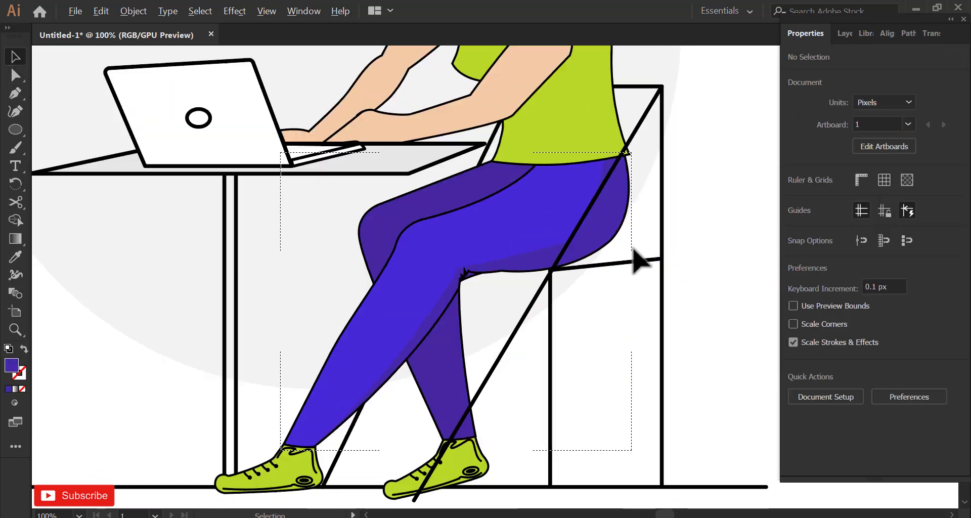
# - Set the drawing mode to Draw Inside for the rear trouser leg
pyautogui.click(472, 342)
pyautogui.scroll(1, 403, 415)
pyautogui.click(61, 433)
pyautogui.click(195, 255)
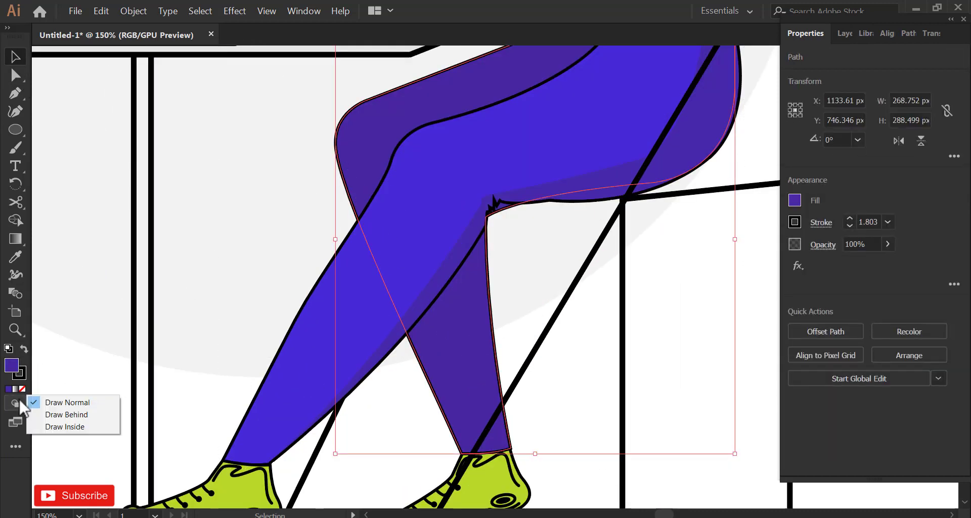
pyautogui.click(195, 255)
# - Outline a closed Pen shadow shape on the rear leg, following the front thigh's upper edge and running down to the ankle
pyautogui.click(15, 93)
pyautogui.scroll(-1, 354, 253)
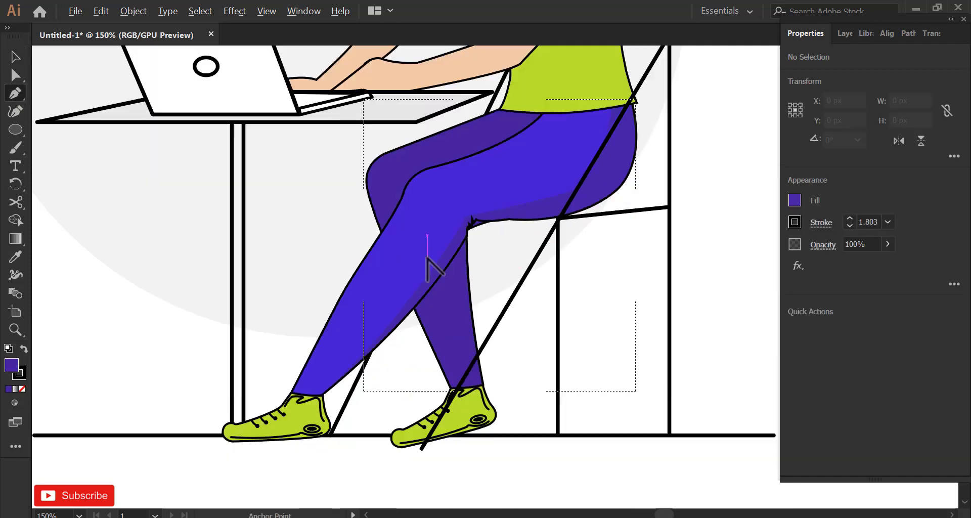
pyautogui.scroll(2, 429, 284)
pyautogui.moveTo(429, 284); pyautogui.dragTo(420, 317)
pyautogui.click(536, 124)
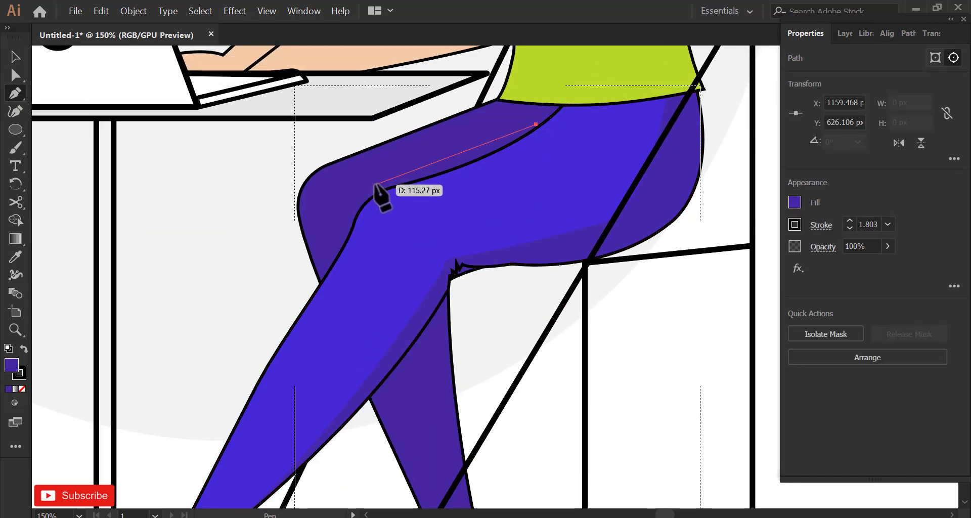
pyautogui.moveTo(375, 183); pyautogui.dragTo(353, 200)
pyautogui.moveTo(426, 432); pyautogui.dragTo(417, 374)
pyautogui.click(437, 465)
pyautogui.click(515, 469)
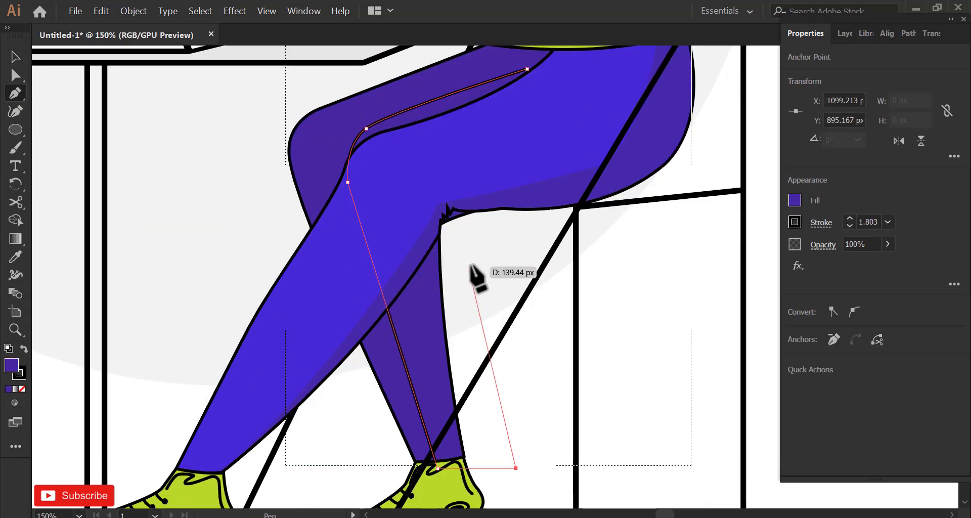
pyautogui.click(472, 255)
pyautogui.moveTo(472, 255); pyautogui.dragTo(457, 315)
pyautogui.click(497, 175)
pyautogui.click(512, 126)
# - Fill the rear leg's shadow shape with dark purple 472872 and remove its stroke
pyautogui.doubleClick(10, 363)
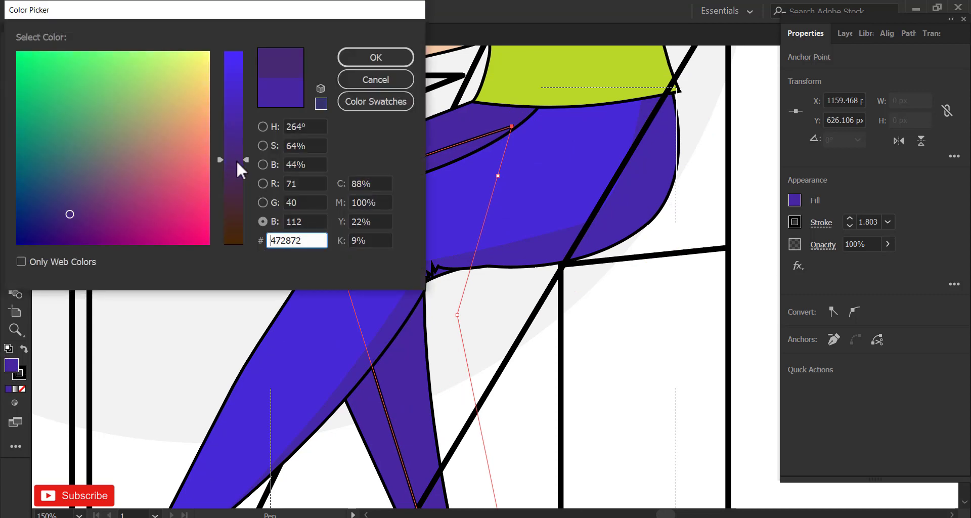
pyautogui.click(376, 56)
pyautogui.click(795, 221)
pyautogui.click(18, 57)
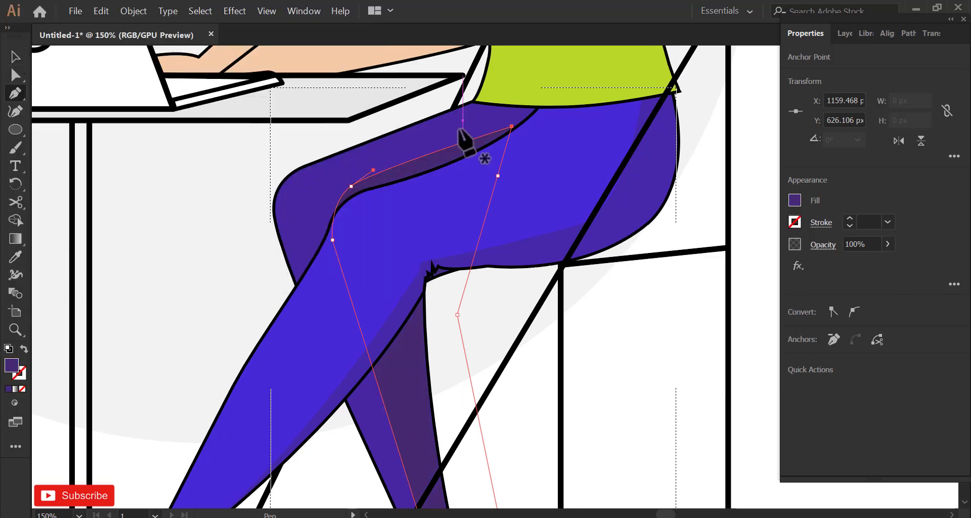
# - Outline a closed Pen highlight shape along the front edge of the rear leg's thigh, knee and shin, refining its curve
pyautogui.moveTo(456, 98); pyautogui.dragTo(305, 211)
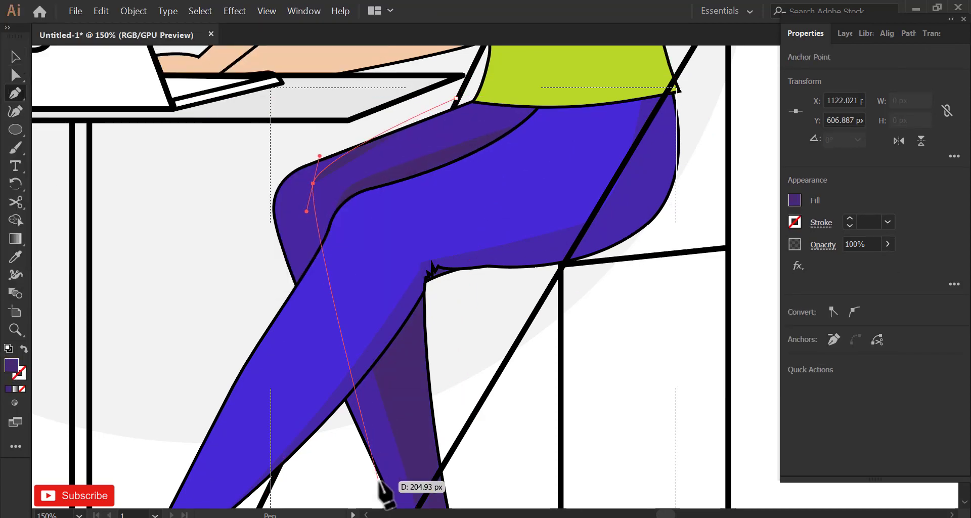
pyautogui.moveTo(383, 482); pyautogui.dragTo(370, 398)
pyautogui.click(400, 441)
pyautogui.click(302, 448)
pyautogui.moveTo(205, 202); pyautogui.dragTo(205, 334)
pyautogui.click(191, 292)
pyautogui.click(241, 193)
pyautogui.moveTo(356, 154); pyautogui.dragTo(365, 151)
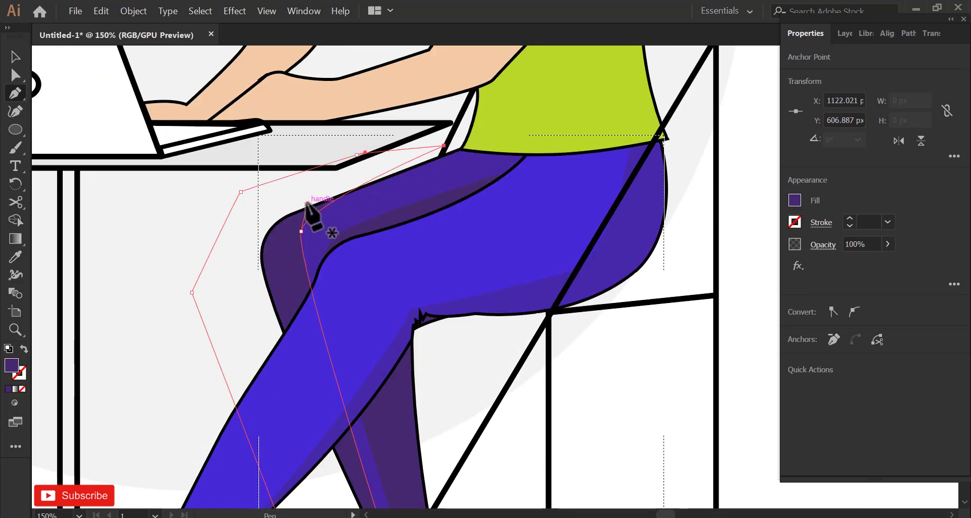
pyautogui.scroll(2, 296, 227)
pyautogui.moveTo(286, 280); pyautogui.dragTo(272, 342)
pyautogui.press('v')
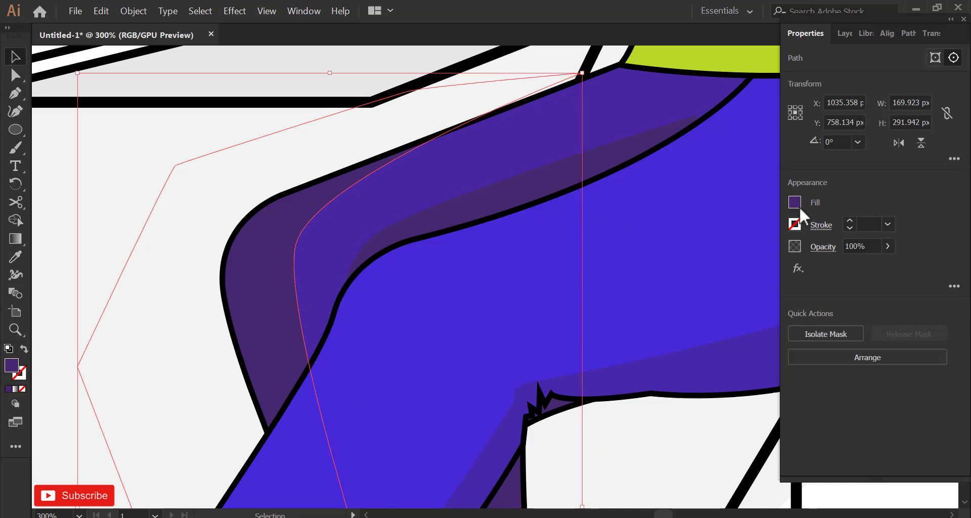
# - Fill the rear knee's highlight with bright blue-violet and shift it slightly outward to narrow the highlighted band
pyautogui.doubleClick(11, 364)
pyautogui.moveTo(235, 110); pyautogui.dragTo(237, 100)
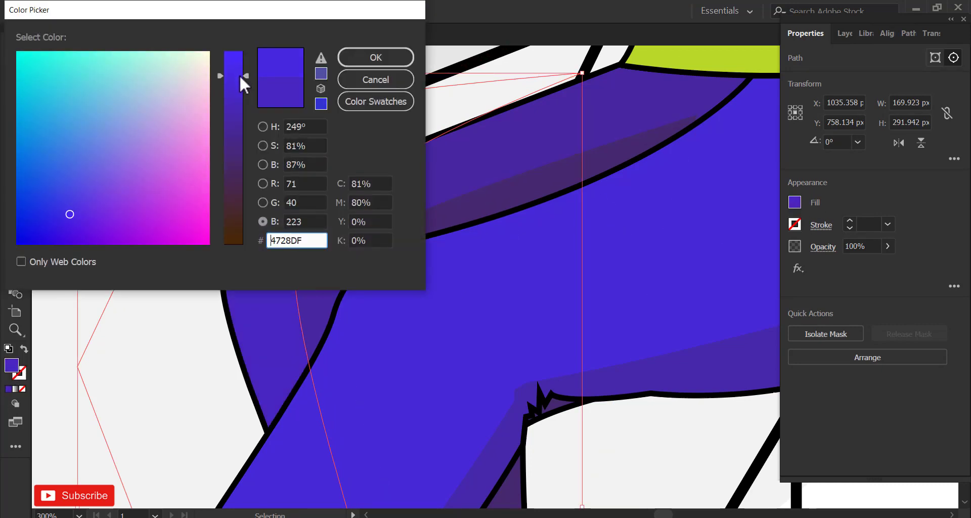
pyautogui.press('Return')
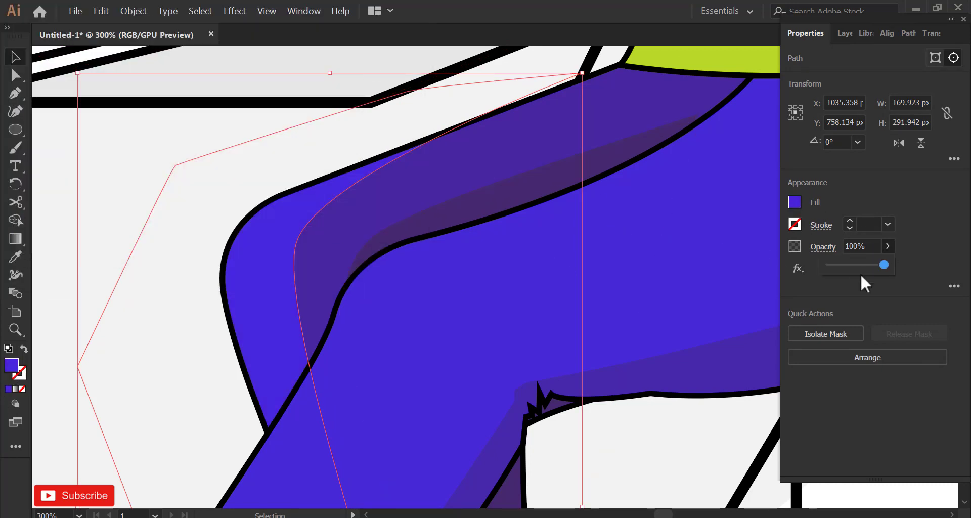
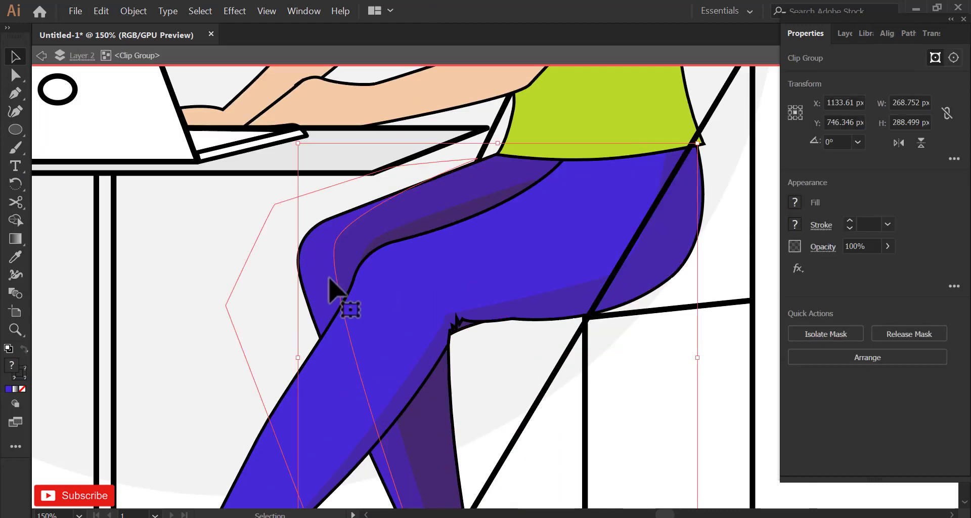
pyautogui.moveTo(327, 273); pyautogui.dragTo(312, 271)
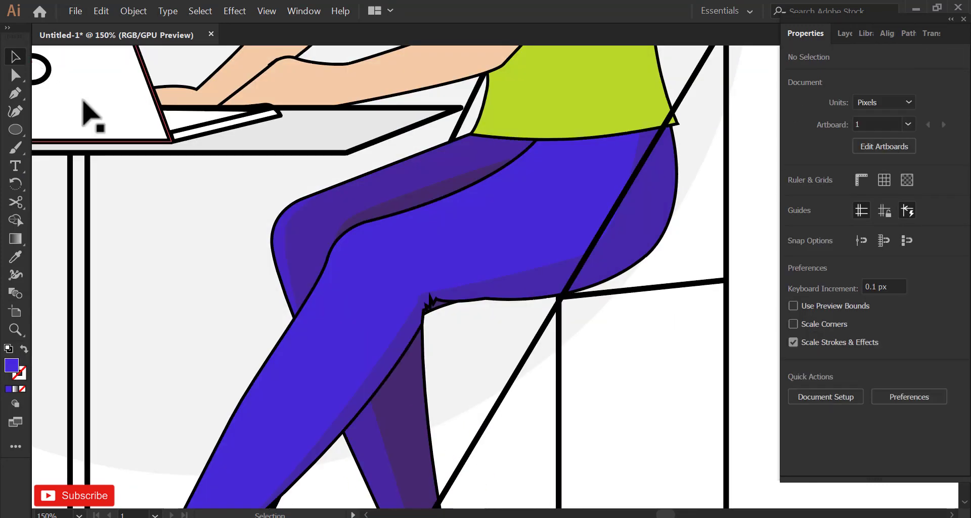
# - Draw a rounded Pen highlight on the front leg's knee inside its clip group and fill it with a brighter blue
pyautogui.doubleClick(263, 358)
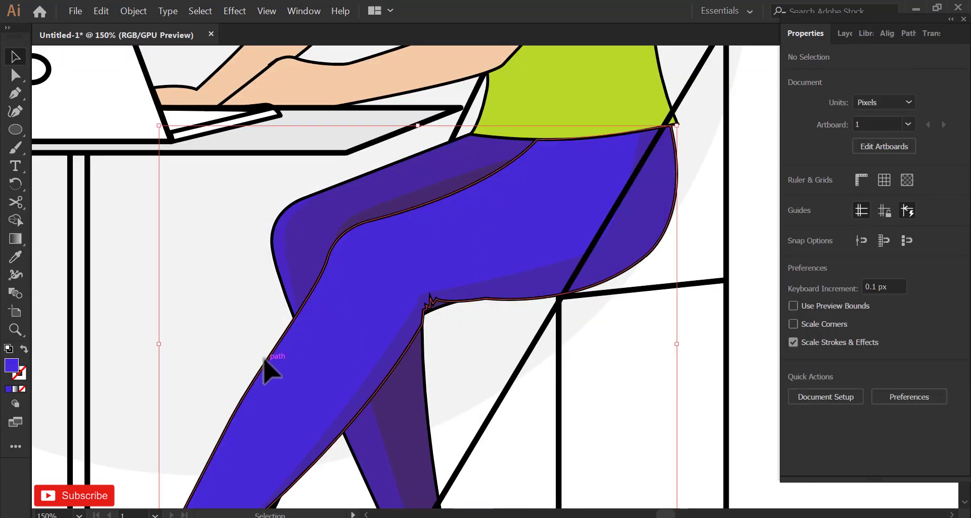
pyautogui.click(15, 93)
pyautogui.click(319, 279)
pyautogui.moveTo(371, 286); pyautogui.dragTo(398, 268)
pyautogui.moveTo(405, 235); pyautogui.dragTo(416, 226)
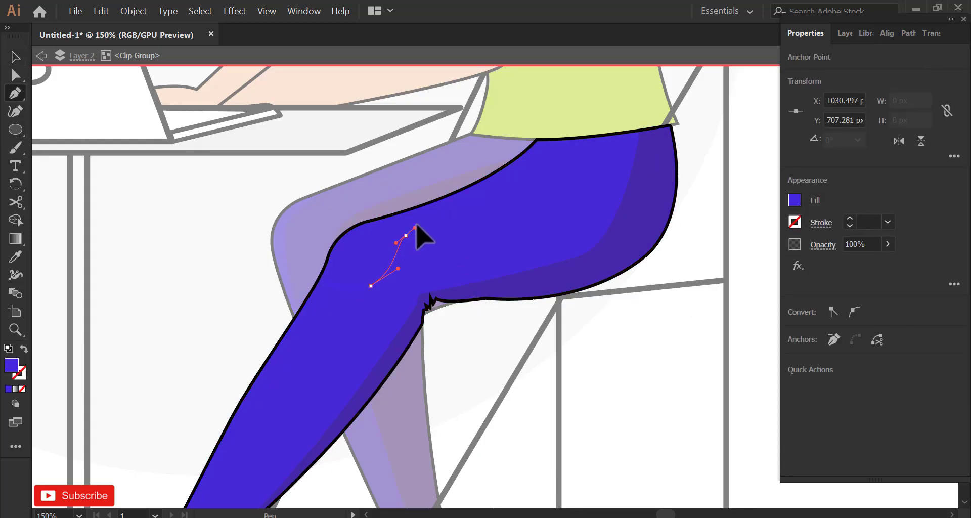
pyautogui.doubleClick(11, 365)
pyautogui.press('Return')
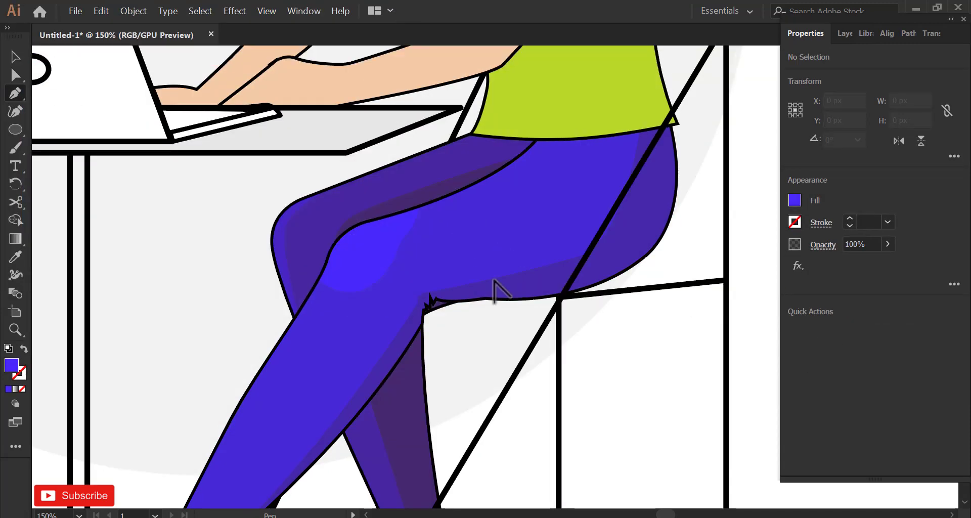
# - Lower the opacity of the front knee's highlight and leave isolation mode
pyautogui.click(15, 57)
pyautogui.doubleClick(374, 282)
pyautogui.click(375, 282)
pyautogui.click(888, 245)
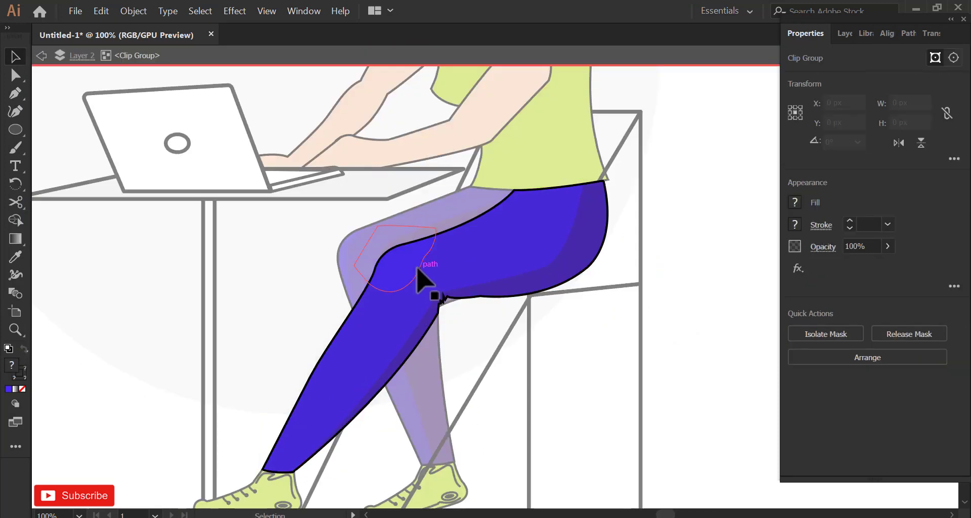
pyautogui.hotkey('ctrl', 'shift', 'a')
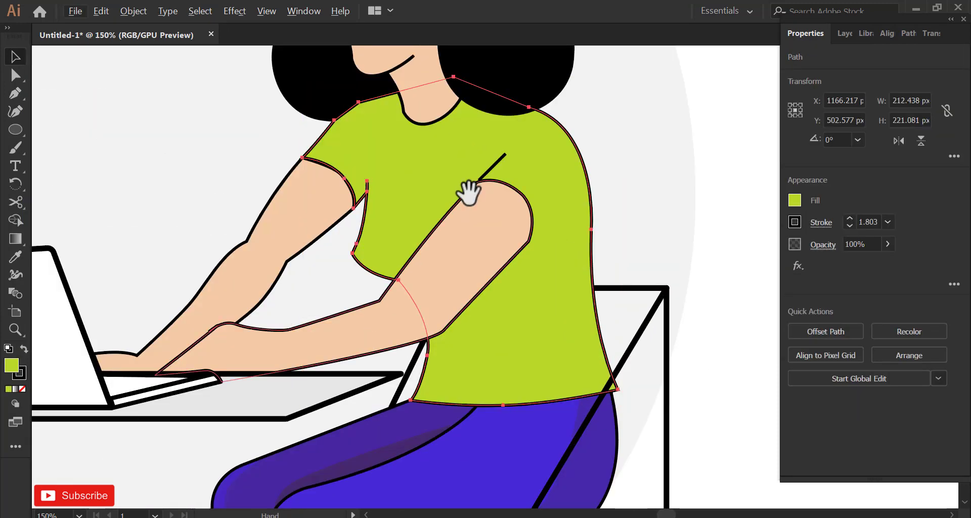
# - Set the drawing mode to Draw Inside for the T-shirt and start a Pen path under the hair at the shoulder
pyautogui.click(15, 403)
pyautogui.click(15, 94)
pyautogui.click(508, 107)
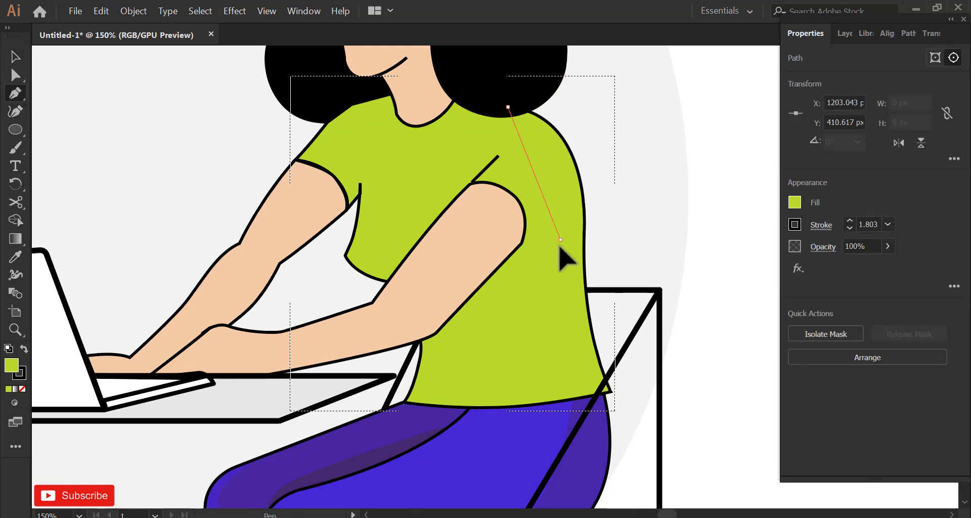
pyautogui.hotkey('ctrl', 'z')
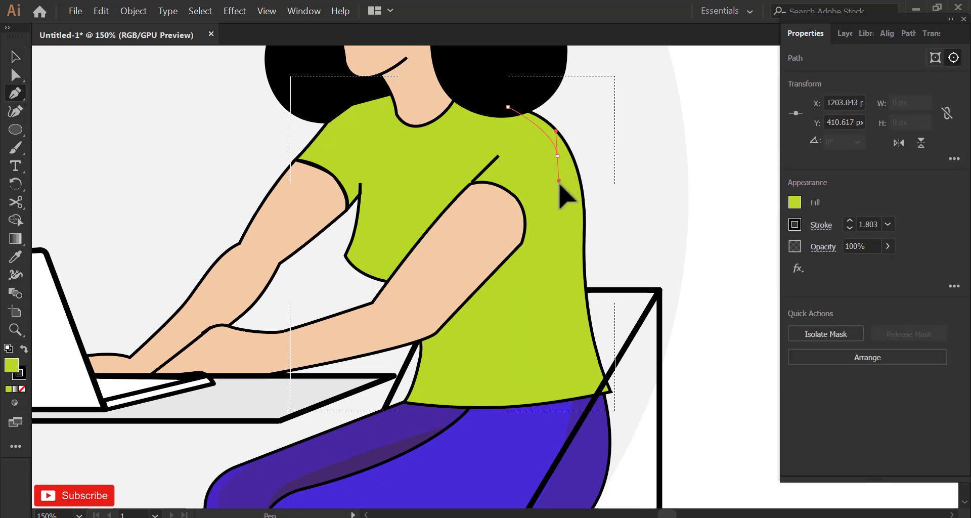
pyautogui.moveTo(559, 182); pyautogui.dragTo(561, 186)
pyautogui.moveTo(532, 233); pyautogui.dragTo(524, 245)
pyautogui.click(520, 245)
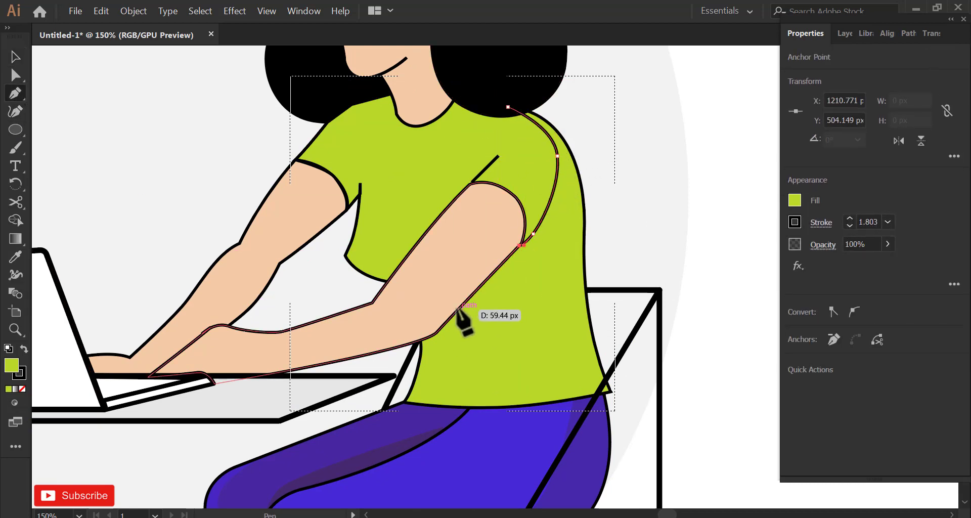
pyautogui.hotkey('ctrl', 'z')
pyautogui.hotkey('ctrl', 'z')
pyautogui.hotkey('ctrl', 'z')
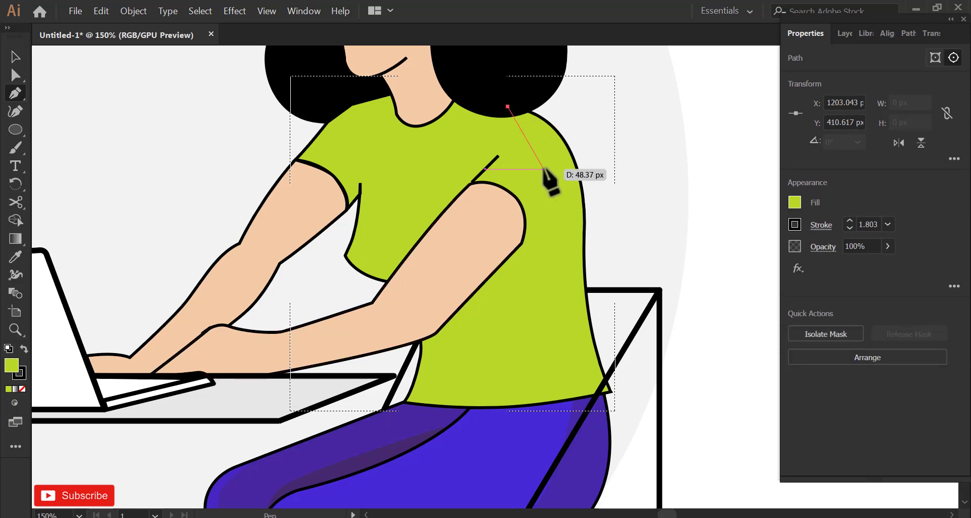
# - Draw a closed Pen shadow shape along the T-shirt's back, following the front arm and continuing through a jagged fold edge to the hem
pyautogui.moveTo(549, 168); pyautogui.dragTo(546, 185)
pyautogui.click(525, 228)
pyautogui.click(521, 242)
pyautogui.click(436, 332)
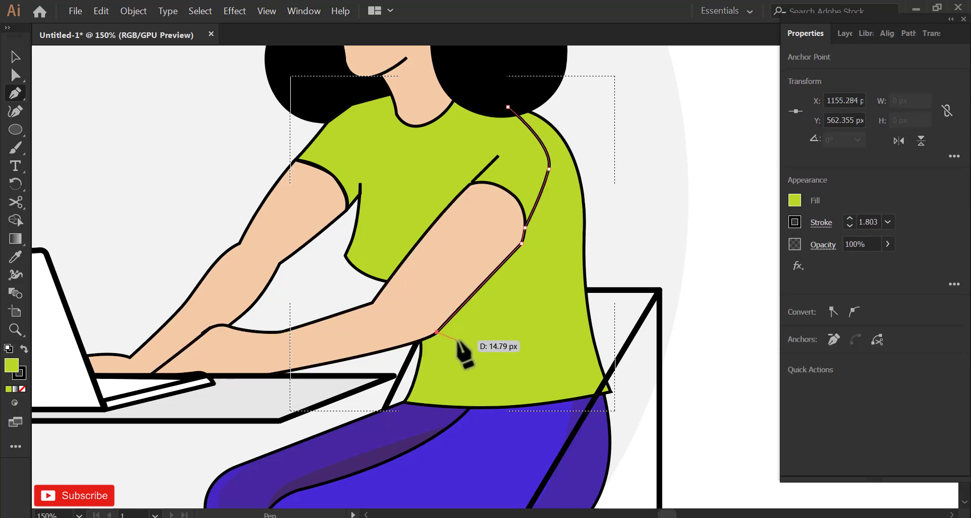
pyautogui.moveTo(534, 356); pyautogui.dragTo(534, 367)
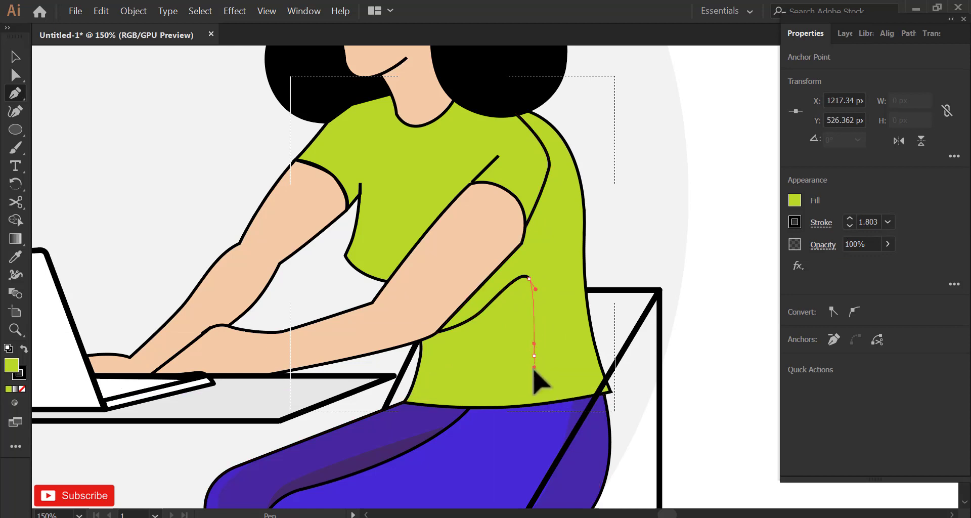
pyautogui.click(555, 409)
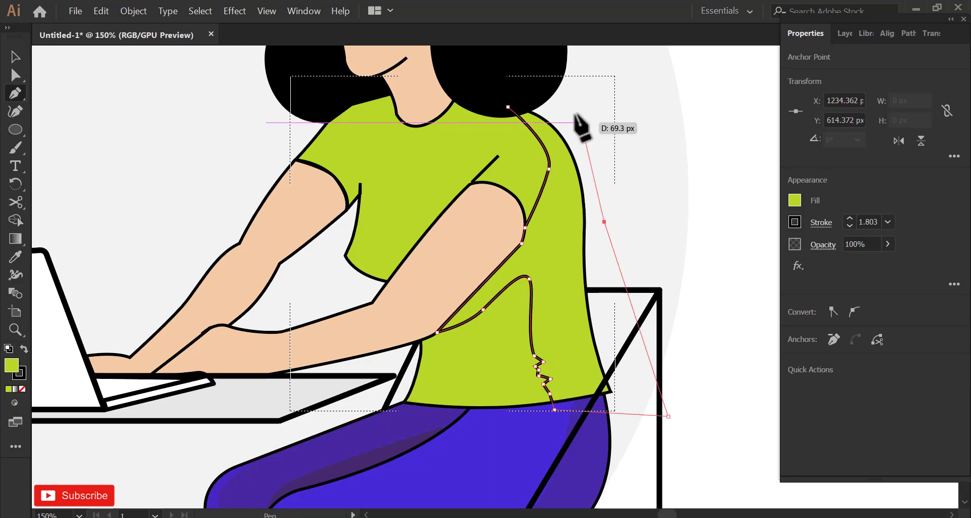
# - Fill the T-shirt's shadow shape with a darker olive green and remove its stroke
pyautogui.doubleClick(11, 365)
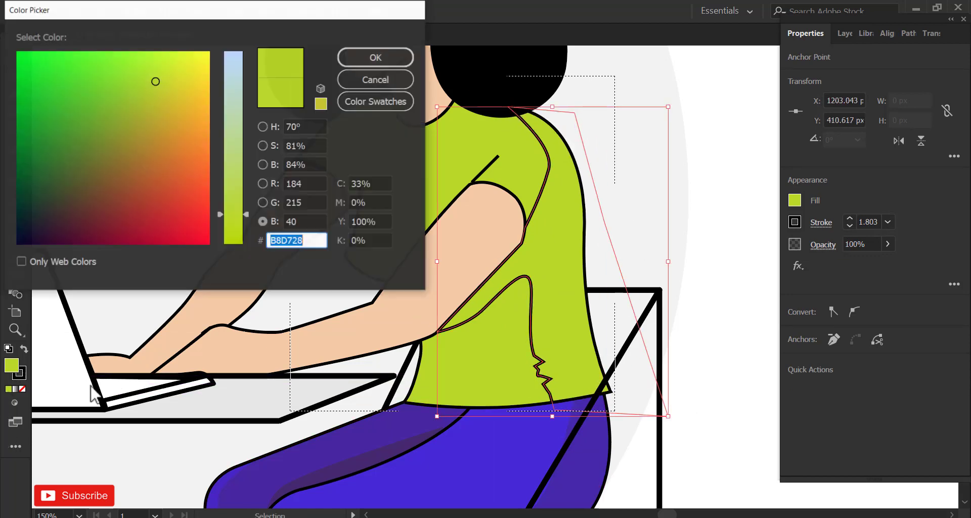
pyautogui.click(149, 105)
pyautogui.click(357, 59)
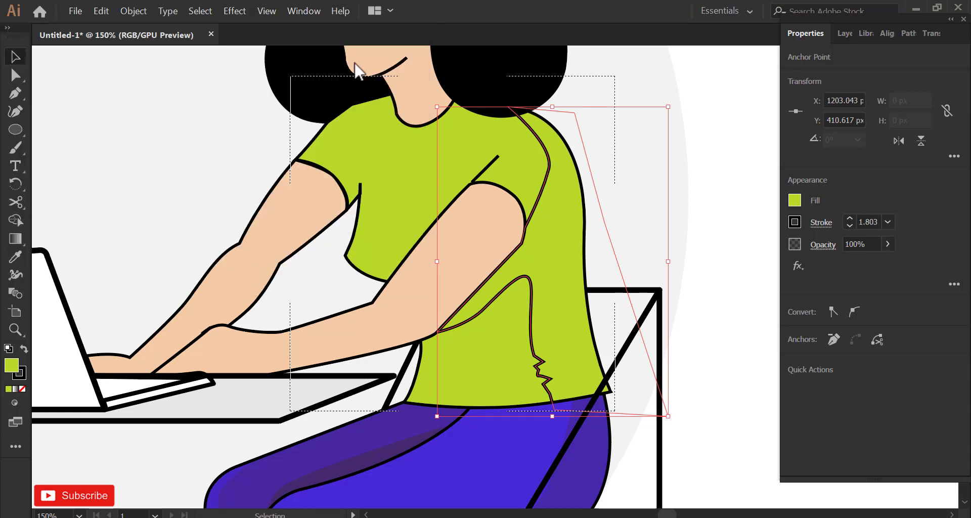
pyautogui.click(794, 223)
pyautogui.click(630, 283)
pyautogui.click(15, 57)
pyautogui.click(744, 277)
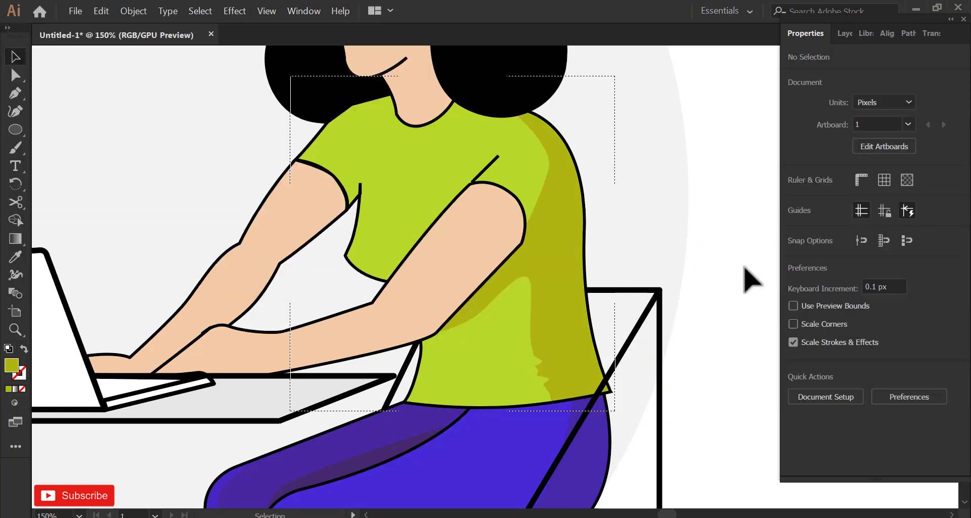
# - Isolate the T-shirt's clip group, lower the shadow's opacity and leave isolation mode
pyautogui.scroll(-2, 744, 277)
pyautogui.scroll(2, 653, 260)
pyautogui.doubleClick(614, 294)
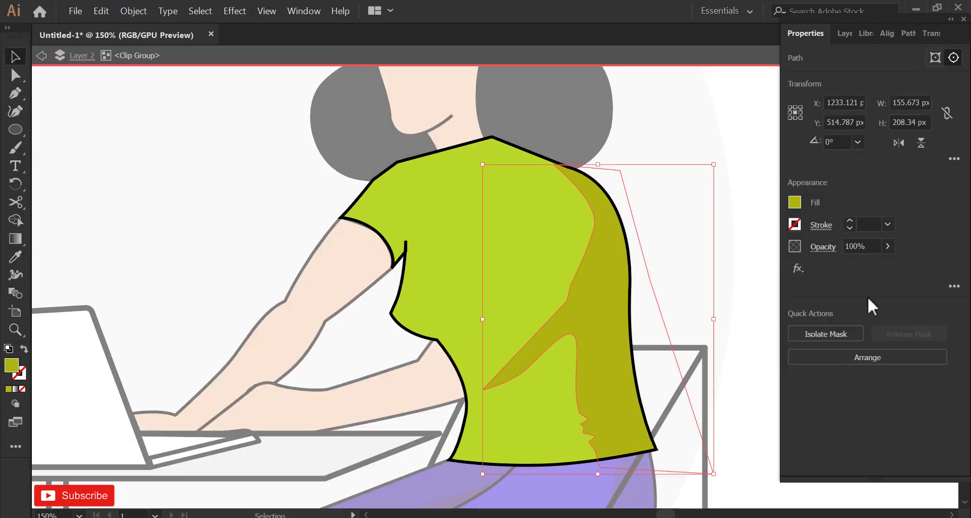
pyautogui.click(888, 245)
pyautogui.moveTo(887, 264); pyautogui.dragTo(866, 264)
pyautogui.click(38, 57)
# - Draw a closed Pen shadow along the underside of the front arm, from hand to sleeve, using Draw Inside
pyautogui.click(516, 380)
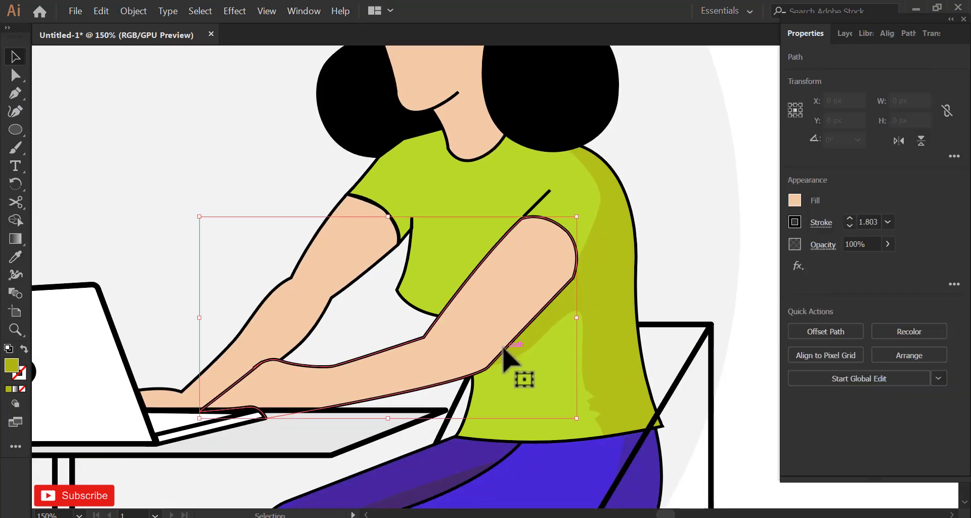
pyautogui.click(14, 403)
pyautogui.click(60, 427)
pyautogui.press('p')
pyautogui.moveTo(269, 406); pyautogui.dragTo(323, 403)
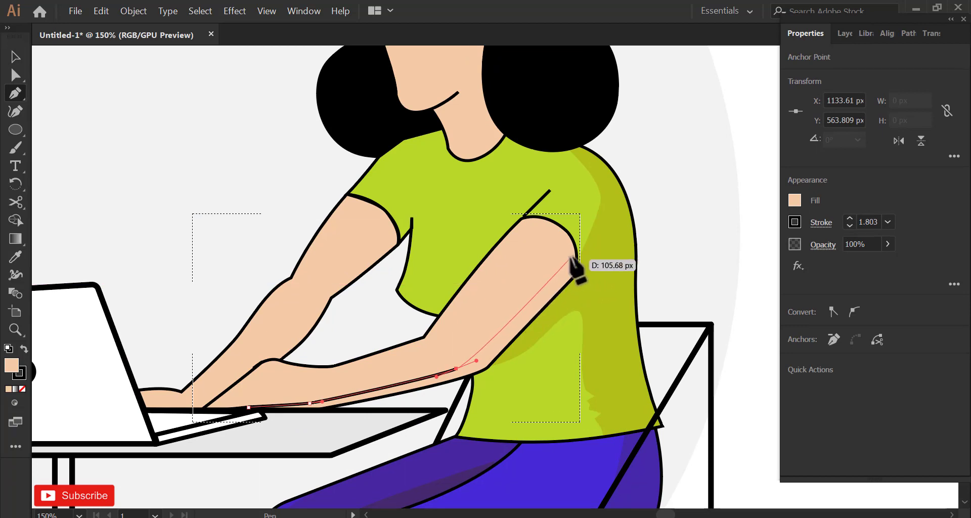
pyautogui.moveTo(604, 347); pyautogui.dragTo(375, 435)
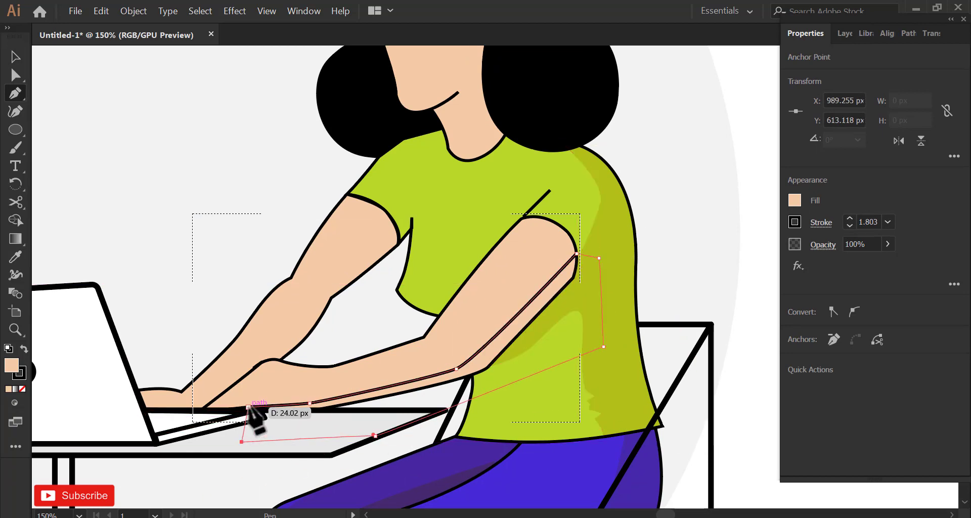
# - Fill the front arm's shadow with the darker skin tone F1BA9C and remove its stroke
pyautogui.doubleClick(11, 365)
pyautogui.click(200, 99)
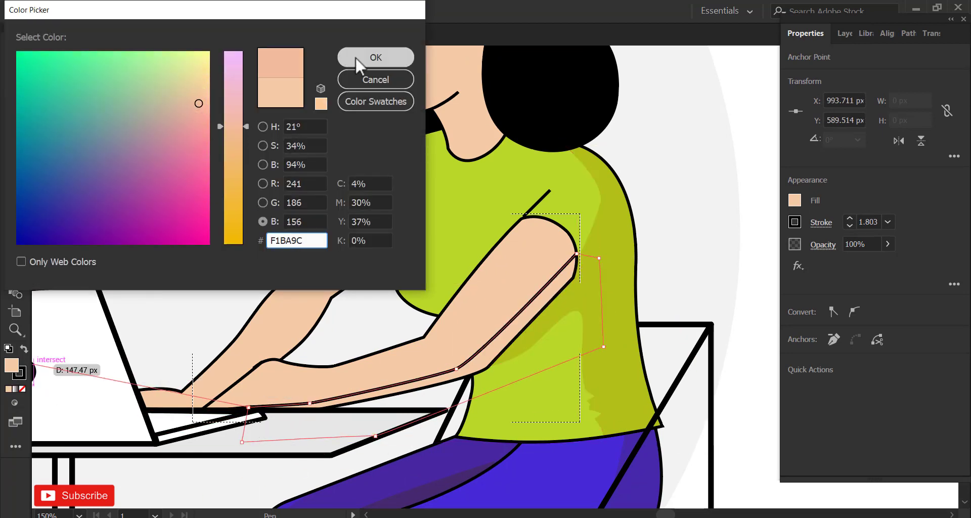
pyautogui.click(375, 57)
pyautogui.click(802, 223)
pyautogui.click(6, 94)
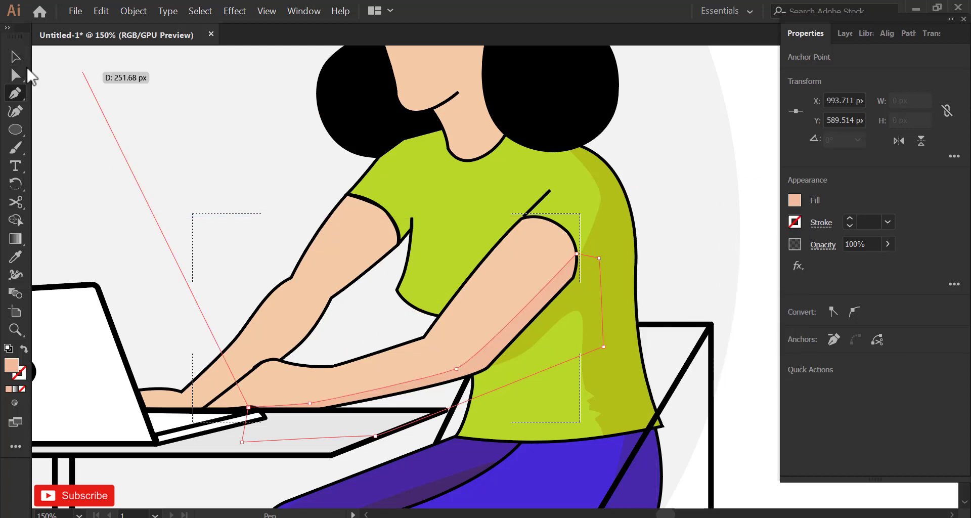
pyautogui.click(15, 58)
pyautogui.click(748, 202)
# - Draw a closed Pen shadow along the inner edge of the rear arm, from wrist to sleeve, using Draw Inside
pyautogui.moveTo(429, 269); pyautogui.dragTo(467, 263)
pyautogui.click(385, 270)
pyautogui.doubleClick(385, 271)
pyautogui.click(364, 280)
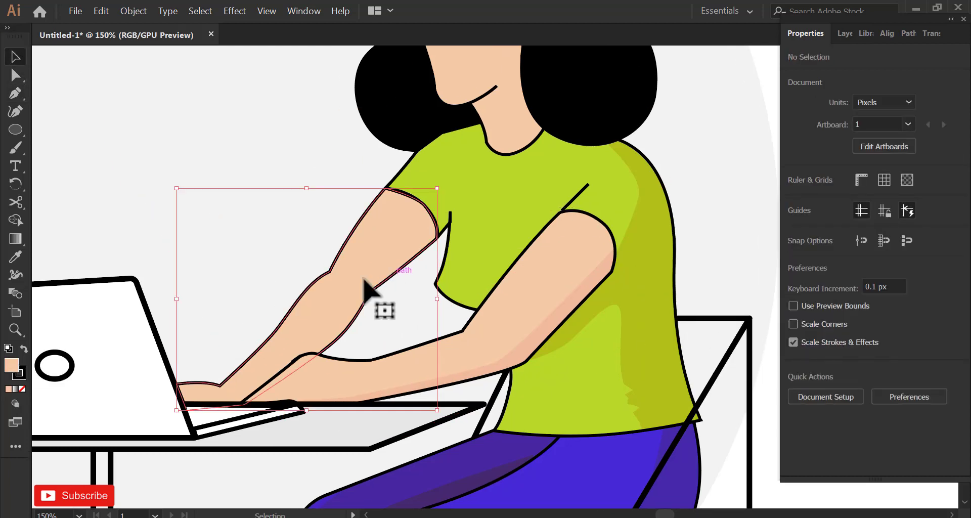
pyautogui.click(15, 402)
pyautogui.click(45, 427)
pyautogui.click(167, 253)
pyautogui.press('p')
pyautogui.scroll(1, 328, 342)
pyautogui.click(307, 358)
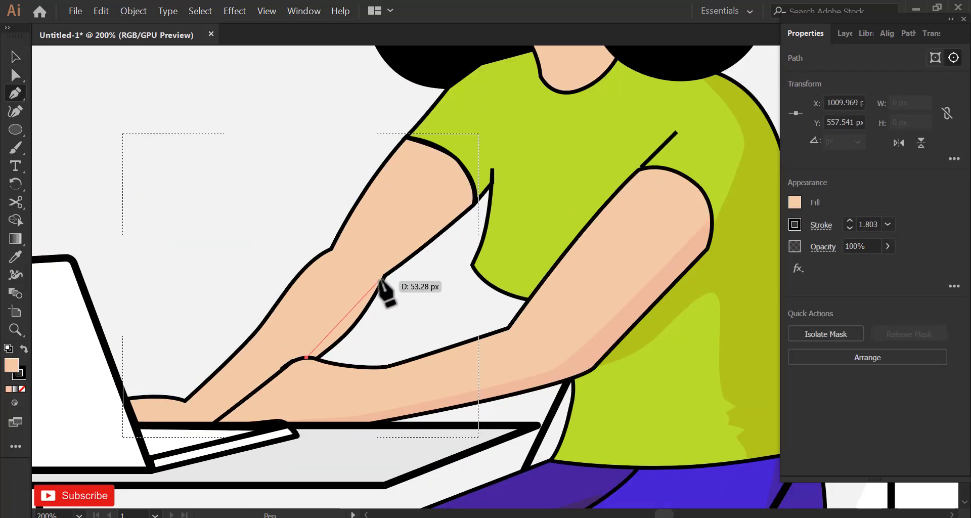
pyautogui.click(380, 276)
pyautogui.click(384, 317)
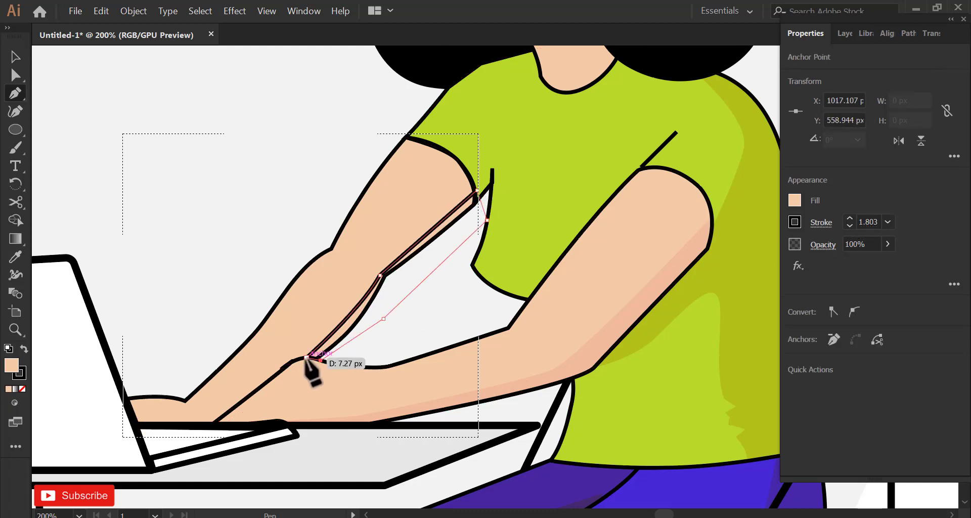
# - Fill the rear arm's shadow with a pinkish skin tone and remove its stroke
pyautogui.press('v')
pyautogui.doubleClick(12, 369)
pyautogui.click(197, 100)
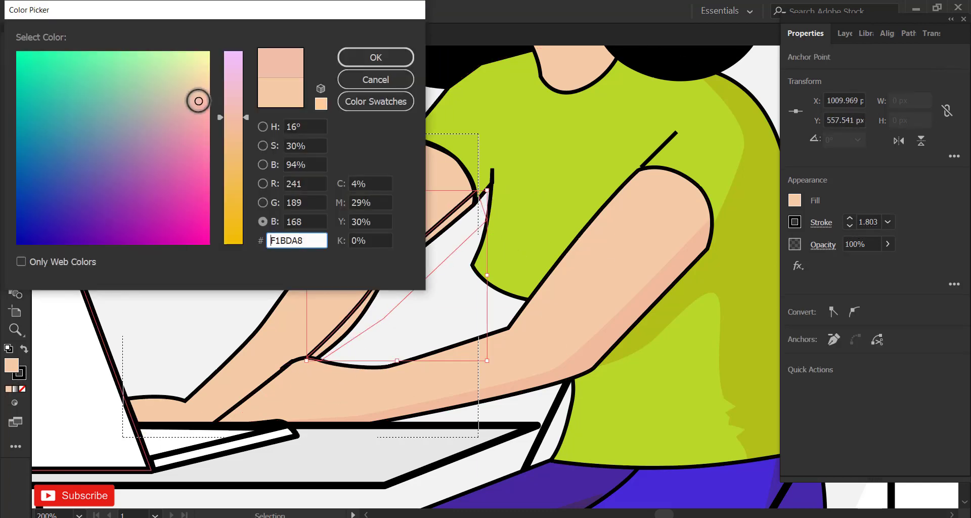
pyautogui.click(358, 61)
pyautogui.click(795, 223)
pyautogui.click(629, 276)
pyautogui.doubleClick(12, 56)
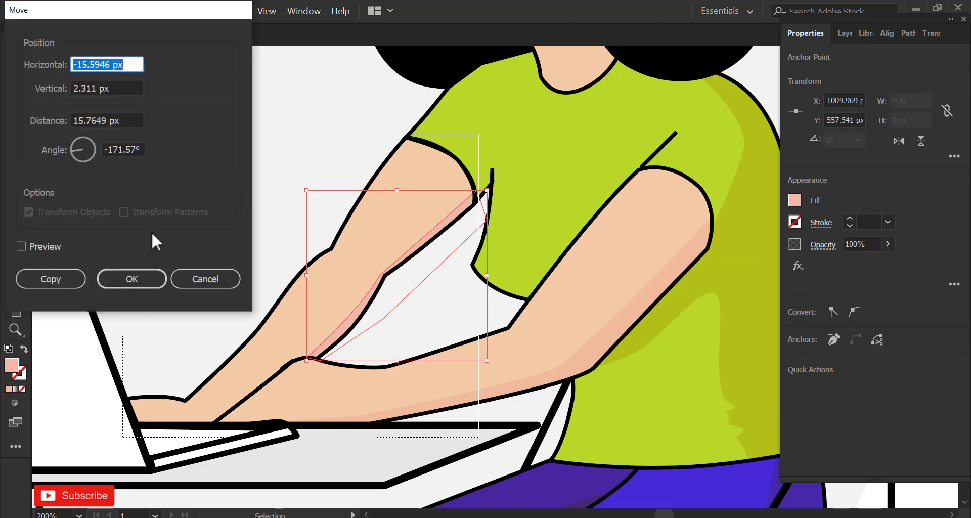
pyautogui.click(206, 278)
pyautogui.doubleClick(65, 101)
# - Reshape the chin curve of the face by adjusting the direction handle of its anchor point
pyautogui.moveTo(355, 195); pyautogui.dragTo(401, 266)
pyautogui.scroll(-2, 402, 265)
pyautogui.click(488, 143)
pyautogui.scroll(4, 483, 143)
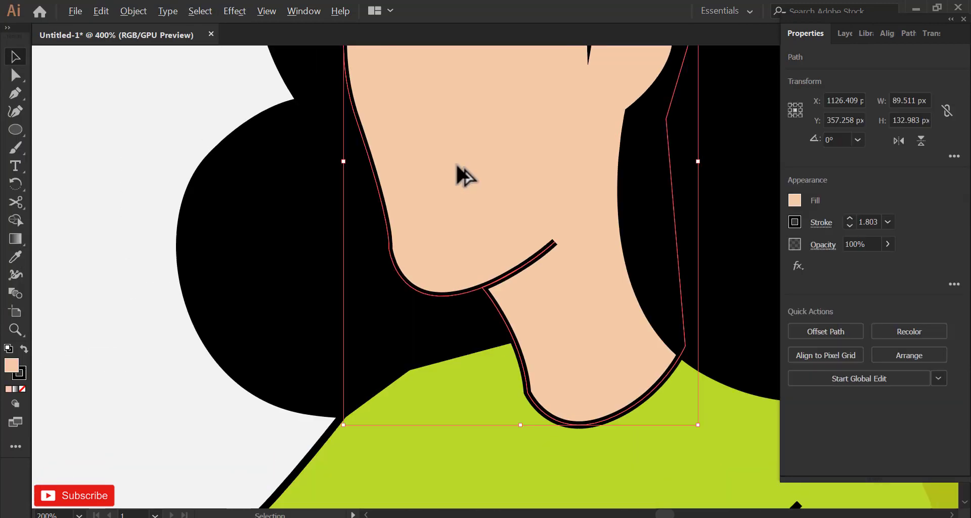
pyautogui.scroll(-1, 457, 163)
pyautogui.moveTo(457, 162); pyautogui.dragTo(403, 243)
pyautogui.click(13, 77)
pyautogui.click(350, 307)
pyautogui.moveTo(356, 347); pyautogui.dragTo(356, 351)
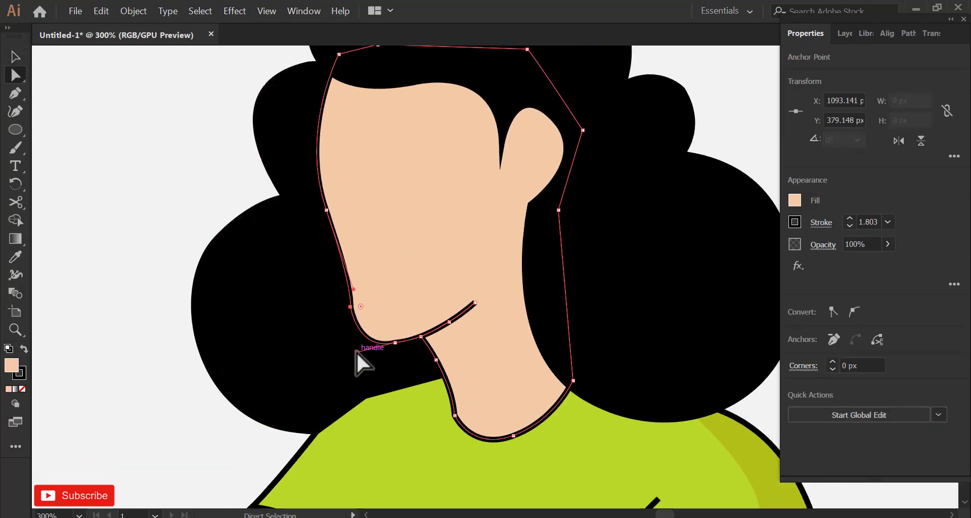
pyautogui.click(136, 179)
# - Set the drawing mode to Draw Inside for the face and neck shape
pyautogui.scroll(-1, 293, 168)
pyautogui.moveTo(293, 167); pyautogui.dragTo(264, 203)
pyautogui.click(314, 210)
pyautogui.click(10, 59)
pyautogui.click(14, 405)
pyautogui.click(65, 427)
pyautogui.click(91, 273)
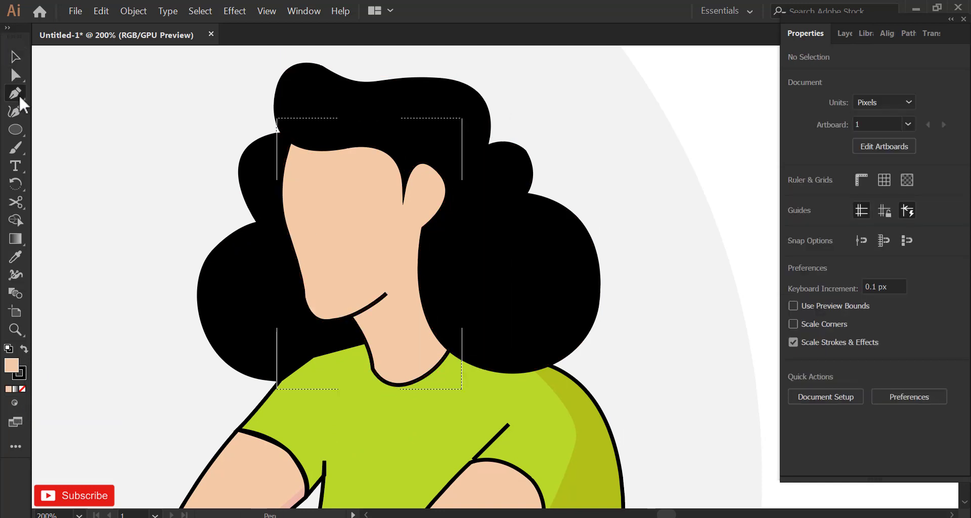
# - Draw a closed Pen shadow under the hairline, around the ear and down the back of the neck
pyautogui.click(18, 95)
pyautogui.click(280, 141)
pyautogui.moveTo(340, 169)
pyautogui.mouseDown()
pyautogui.moveTo(375, 162)
pyautogui.moveTo(396, 200)
pyautogui.mouseUp()
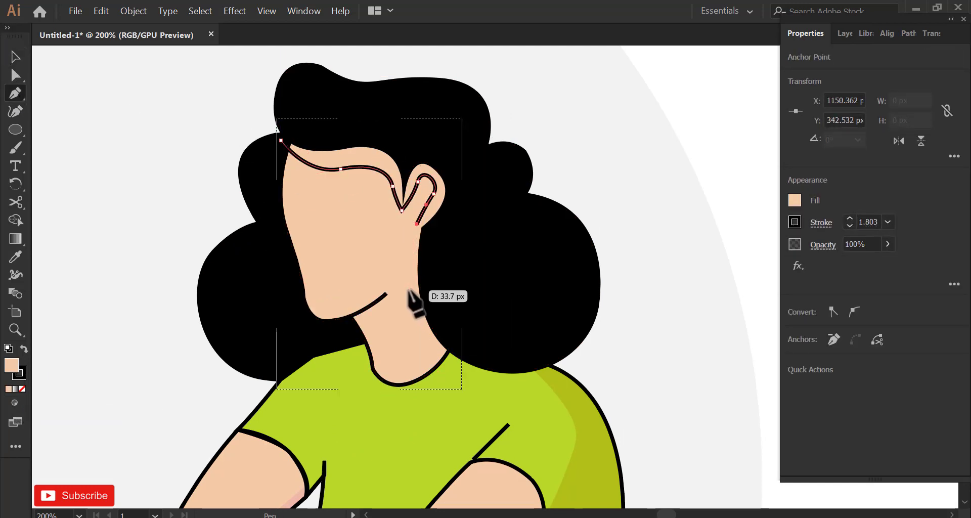
pyautogui.moveTo(408, 291); pyautogui.dragTo(416, 319)
pyautogui.click(439, 365)
pyautogui.click(533, 312)
pyautogui.click(509, 162)
pyautogui.click(384, 94)
pyautogui.click(281, 139)
# - Fill the face's hairline shadow with a pinkish skin tone and remove its stroke
pyautogui.click(15, 56)
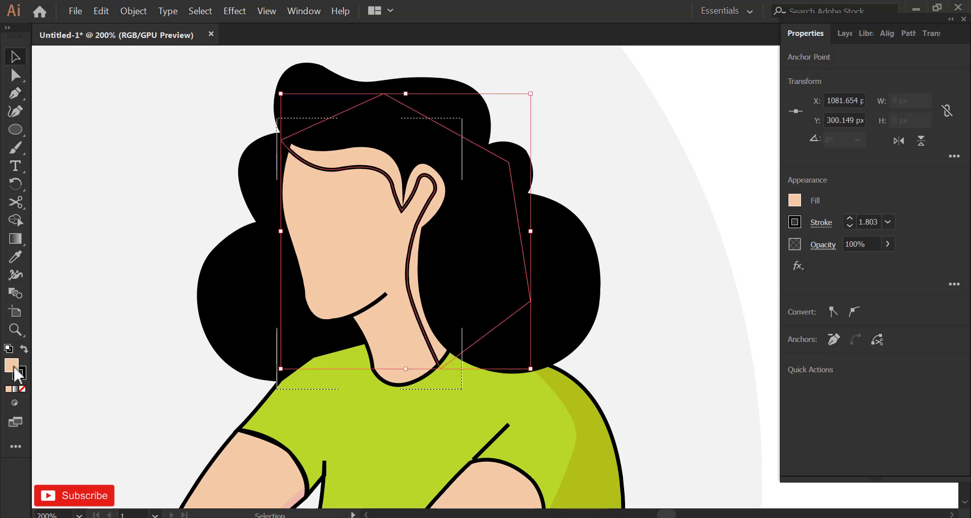
pyautogui.doubleClick(11, 364)
pyautogui.click(376, 57)
pyautogui.click(794, 221)
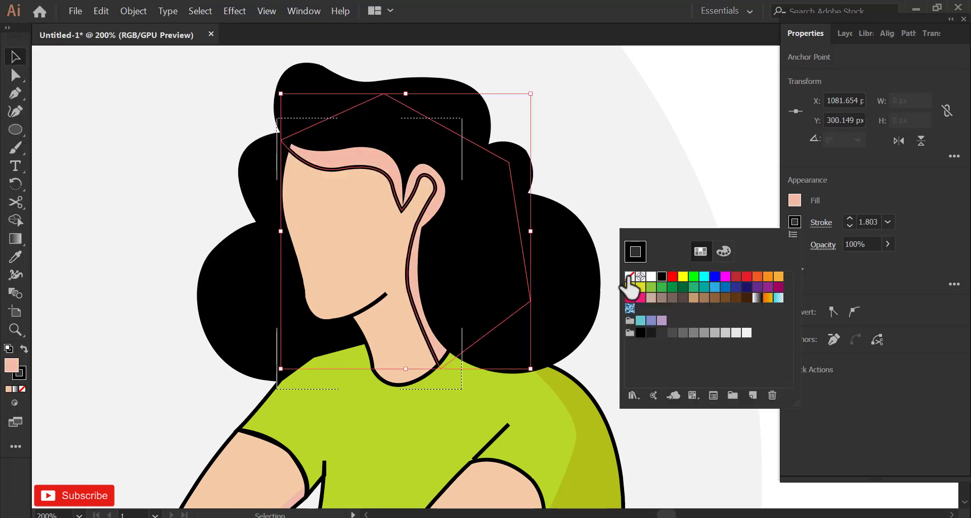
pyautogui.click(629, 280)
pyautogui.click(77, 102)
# - Draw a closed Pen shadow on the neck under the jawline in the same pinkish tone
pyautogui.press('p')
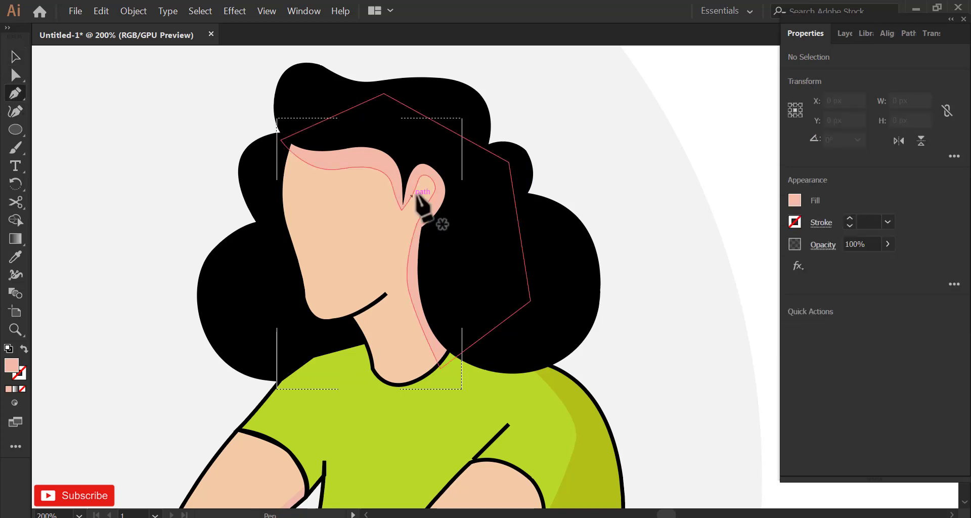
pyautogui.click(386, 293)
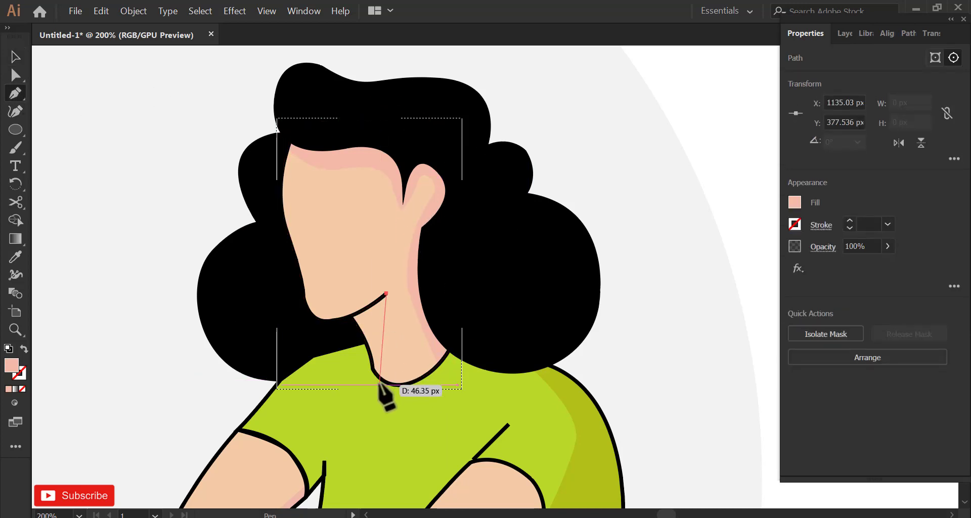
pyautogui.moveTo(375, 371); pyautogui.dragTo(350, 364)
pyautogui.click(387, 293)
pyautogui.click(16, 57)
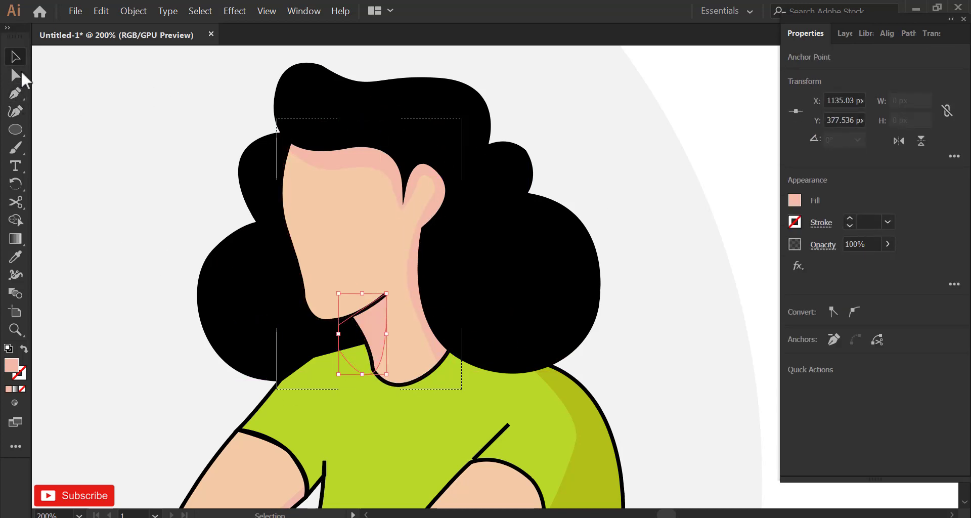
# - Move the hairline shadow's anchor points outward around the ear to clear the shadow from it
pyautogui.click(15, 76)
pyautogui.click(415, 199)
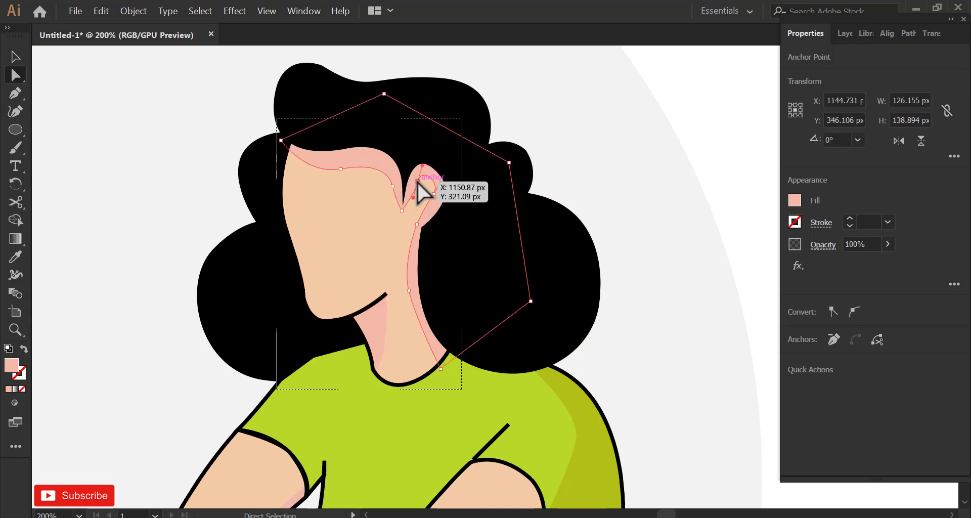
pyautogui.click(436, 198)
pyautogui.moveTo(436, 198); pyautogui.dragTo(436, 201)
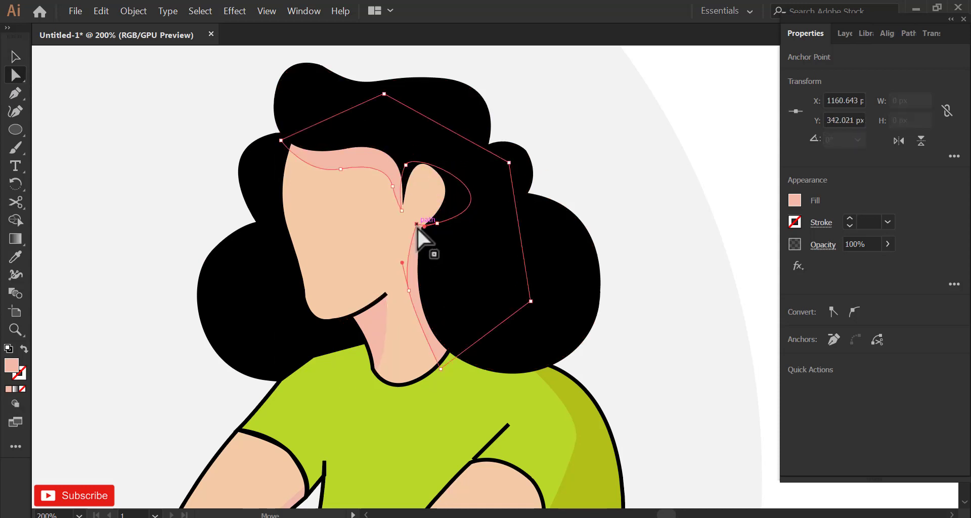
pyautogui.click(126, 128)
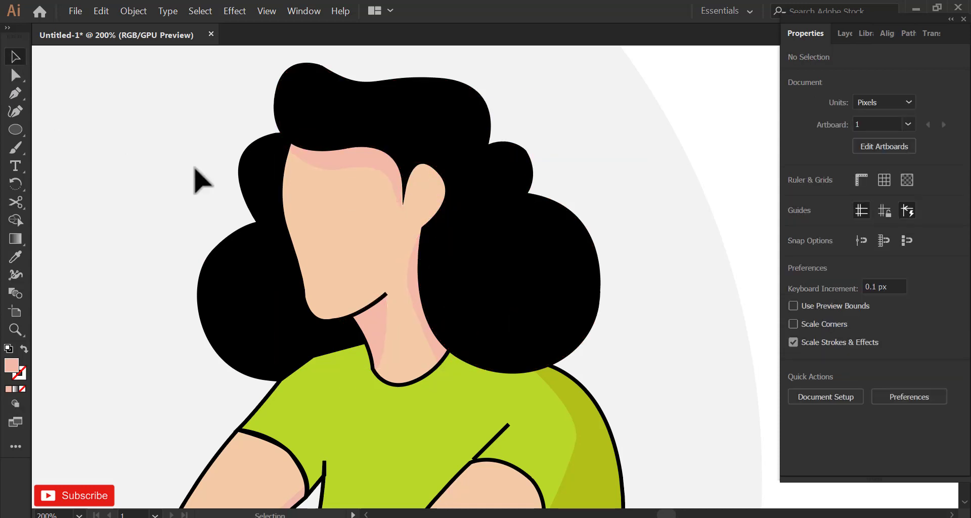
# - Draw a closed Pen highlight shape along the hair's upper and outer curls using Draw Inside
pyautogui.click(498, 163)
pyautogui.click(65, 426)
pyautogui.press('p')
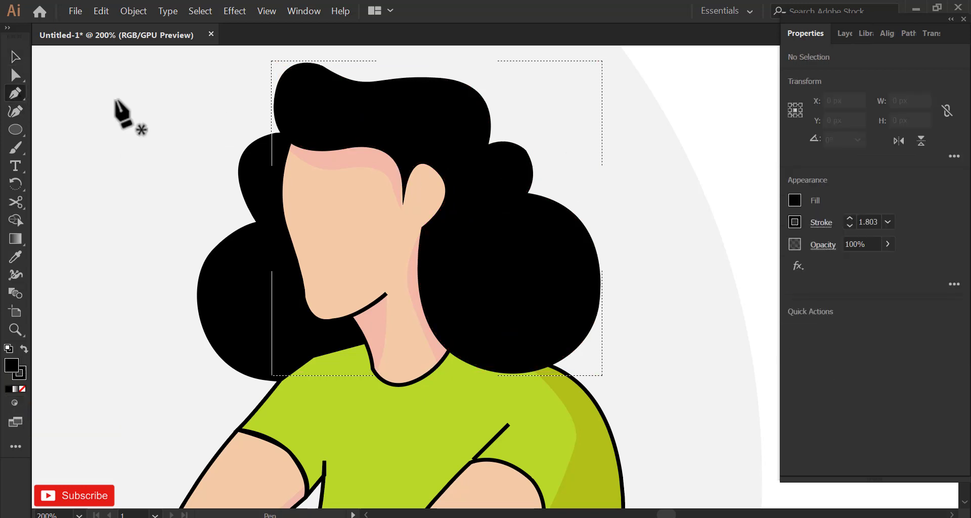
pyautogui.click(272, 73)
pyautogui.moveTo(445, 95); pyautogui.dragTo(466, 117)
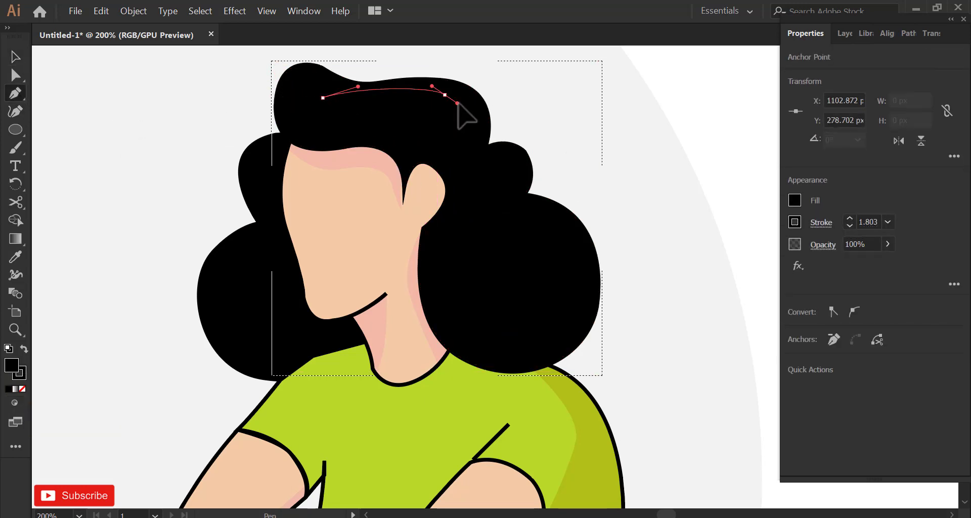
pyautogui.click(473, 155)
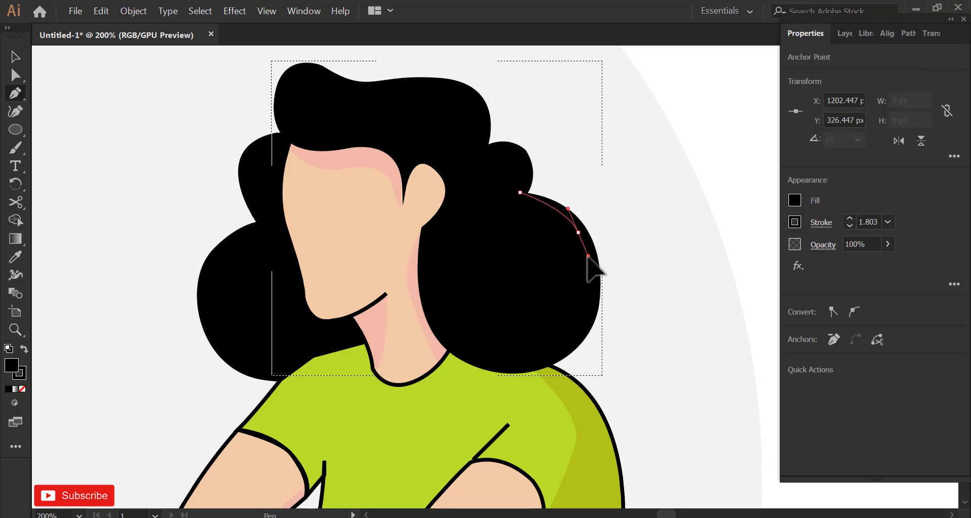
pyautogui.moveTo(593, 333); pyautogui.dragTo(593, 343)
pyautogui.click(641, 241)
pyautogui.click(570, 71)
pyautogui.scroll(1, 570, 70)
pyautogui.click(306, 62)
pyautogui.click(266, 86)
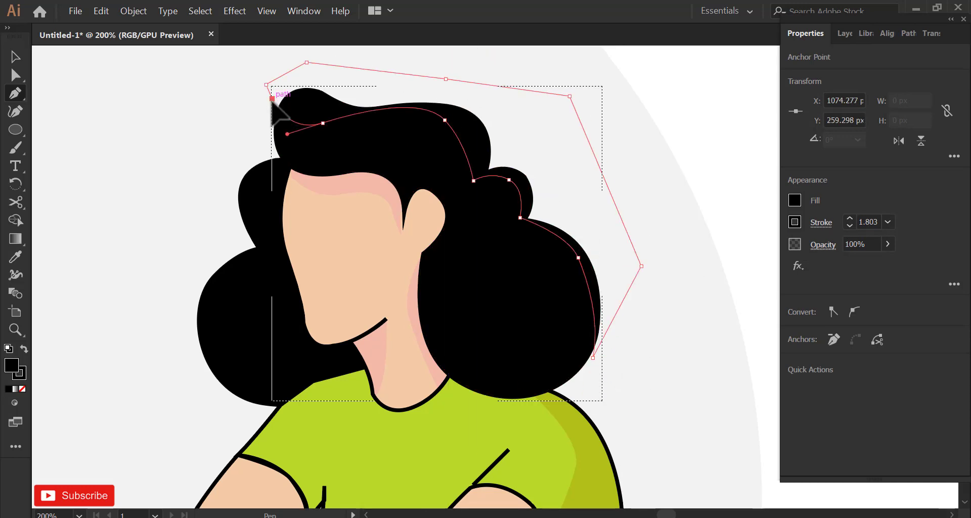
pyautogui.click(272, 98)
# - Fill the hair's highlight shape with dark teal 003338
pyautogui.click(15, 57)
pyautogui.doubleClick(11, 366)
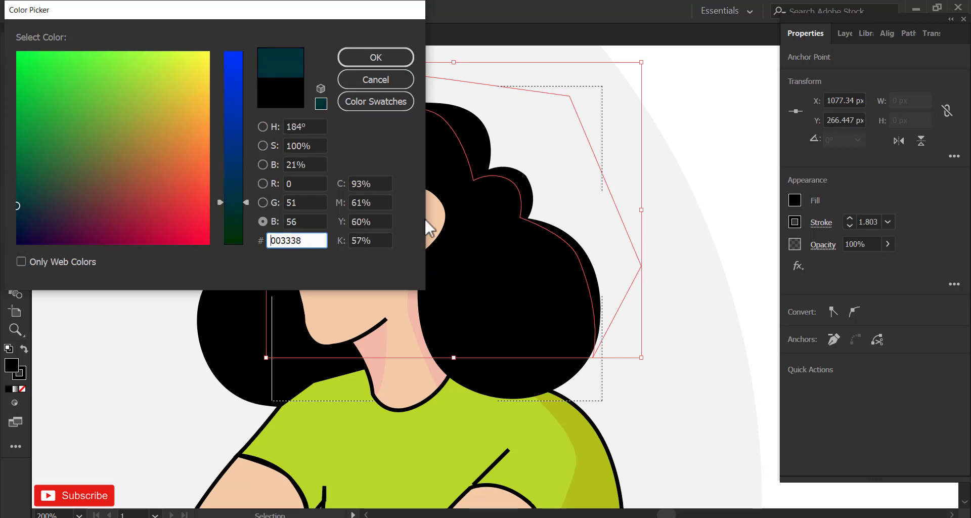
pyautogui.click(376, 57)
pyautogui.click(39, 101)
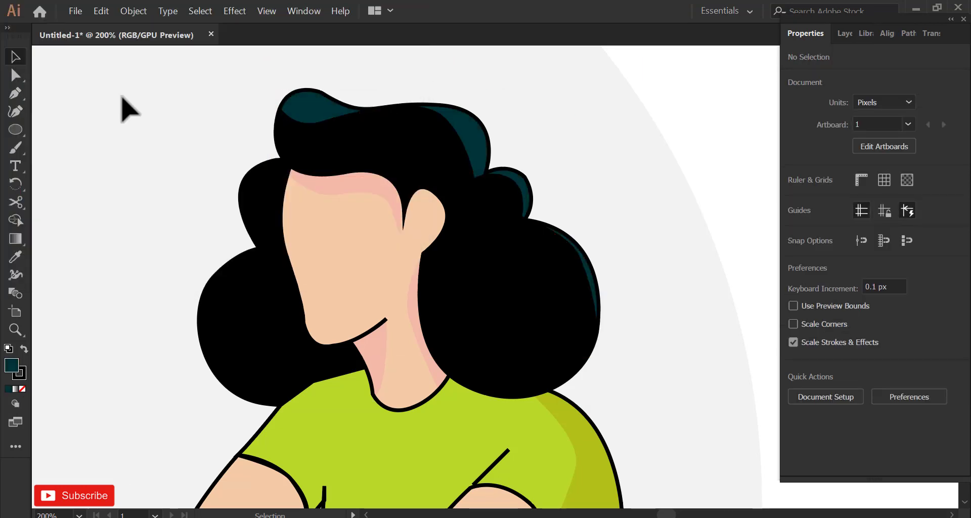
# - Remove the outline stroke from the main hair shape
pyautogui.click(491, 134)
pyautogui.click(795, 225)
pyautogui.click(633, 279)
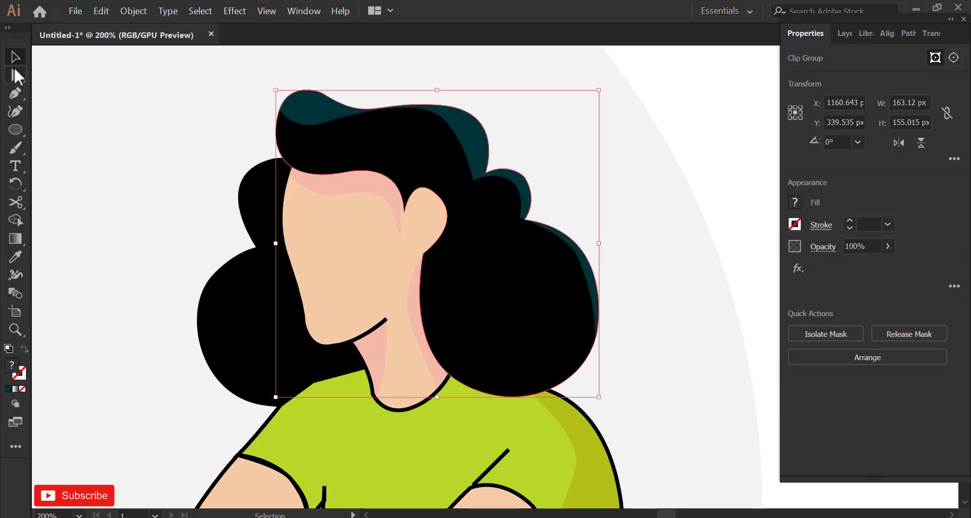
pyautogui.click(16, 56)
pyautogui.click(99, 118)
# - Isolate the main hair group and reshape the teal highlight along the large lower curl by moving its anchor points and handles
pyautogui.doubleClick(551, 240)
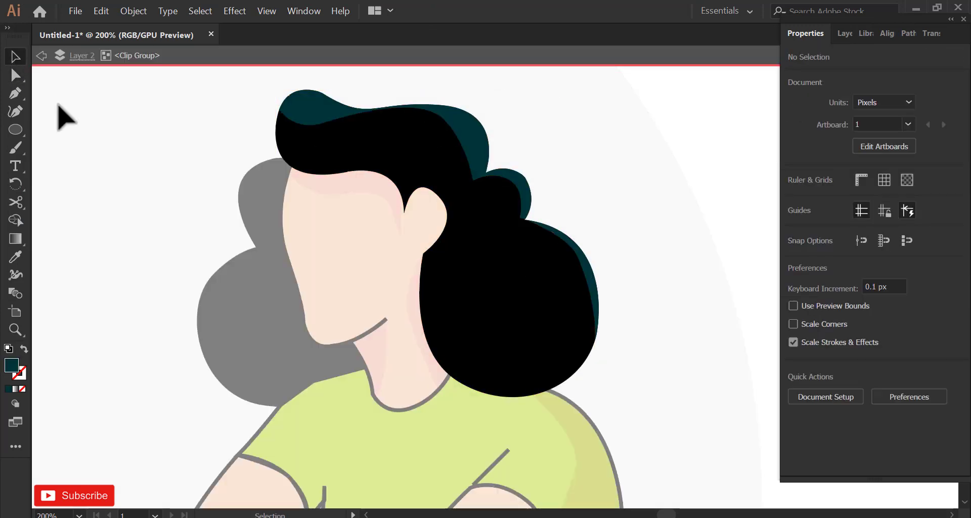
pyautogui.click(15, 76)
pyautogui.click(567, 246)
pyautogui.moveTo(520, 218); pyautogui.dragTo(518, 222)
pyautogui.scroll(2, 583, 238)
pyautogui.moveTo(578, 268); pyautogui.dragTo(601, 273)
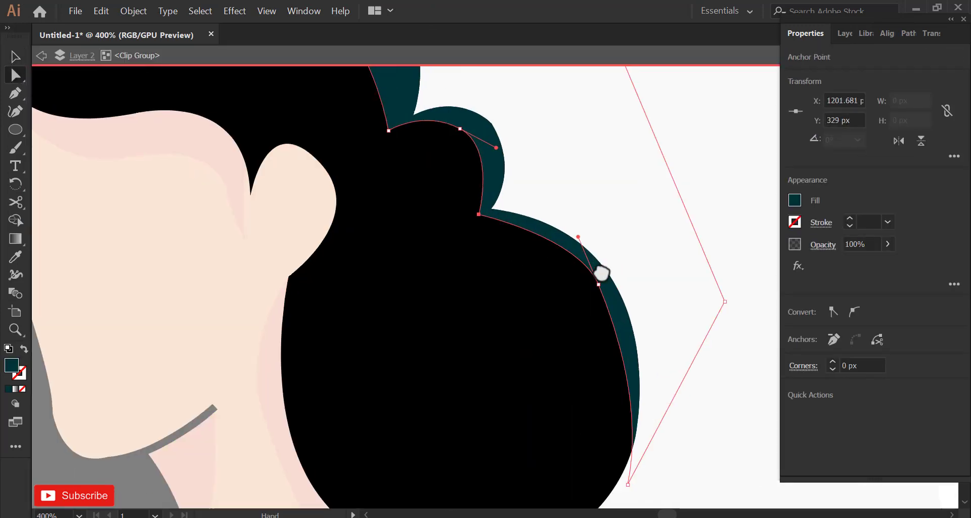
pyautogui.moveTo(577, 235); pyautogui.dragTo(558, 219)
pyautogui.scroll(-2, 587, 283)
pyautogui.moveTo(625, 421); pyautogui.dragTo(617, 427)
# - Move the highlight's anchor points around the small middle curl so its inner edge follows the hair outline
pyautogui.moveTo(486, 167); pyautogui.dragTo(538, 366)
pyautogui.moveTo(529, 350); pyautogui.dragTo(527, 355)
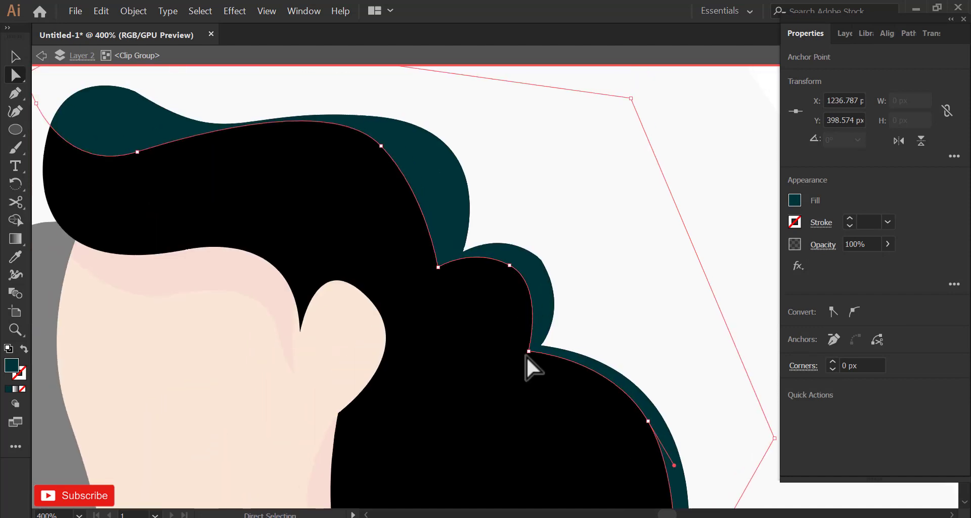
pyautogui.moveTo(500, 310); pyautogui.dragTo(512, 336)
pyautogui.moveTo(558, 310); pyautogui.dragTo(561, 318)
pyautogui.moveTo(521, 290); pyautogui.dragTo(501, 317)
pyautogui.moveTo(467, 243); pyautogui.dragTo(481, 275)
# - Reshape the highlight's inner edge along the top wave of the hair and leave isolation mode
pyautogui.moveTo(448, 227); pyautogui.dragTo(511, 229)
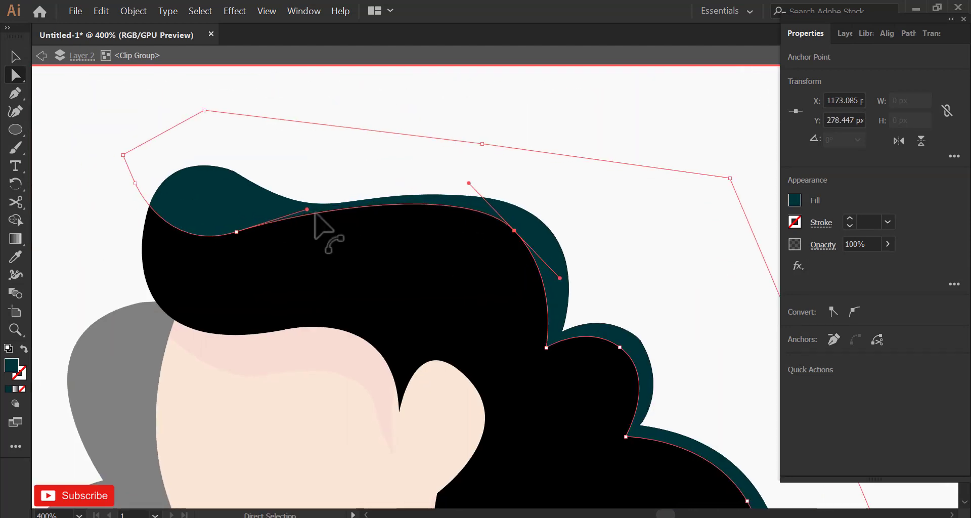
pyautogui.moveTo(236, 232); pyautogui.dragTo(264, 231)
pyautogui.click(531, 252)
pyautogui.click(640, 340)
pyautogui.click(641, 353)
pyautogui.scroll(-3, 453, 241)
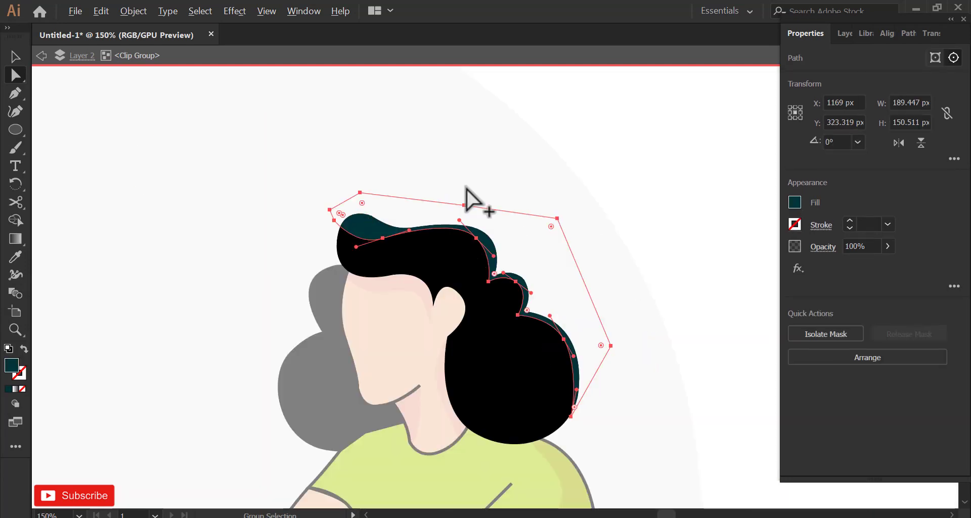
pyautogui.doubleClick(484, 147)
pyautogui.moveTo(535, 274); pyautogui.dragTo(532, 243)
# - Set the back hair shape to Draw Inside and draw a curved inner highlight edge along its upper curl with the Pen tool
pyautogui.click(318, 265)
pyautogui.scroll(3, 318, 253)
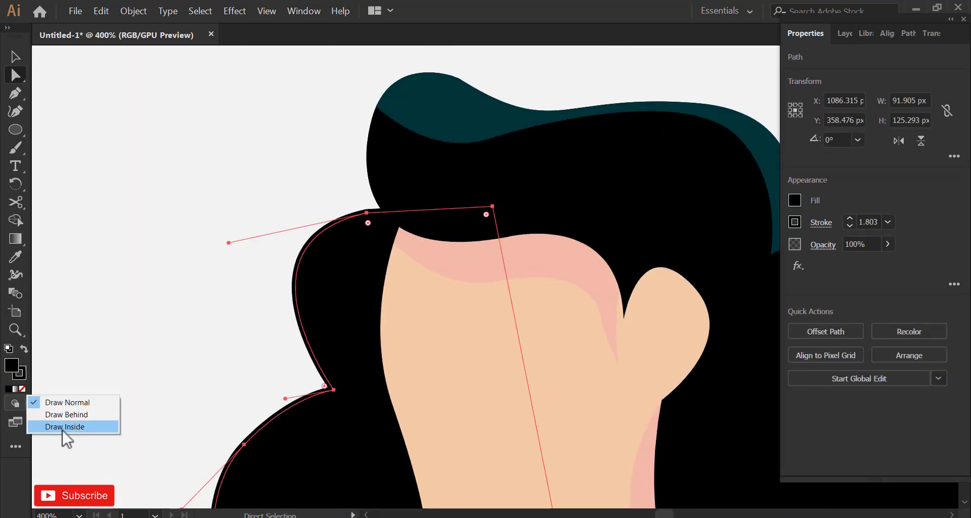
pyautogui.click(62, 427)
pyautogui.click(15, 93)
pyautogui.scroll(2, 344, 222)
pyautogui.click(421, 212)
pyautogui.moveTo(349, 220); pyautogui.dragTo(322, 234)
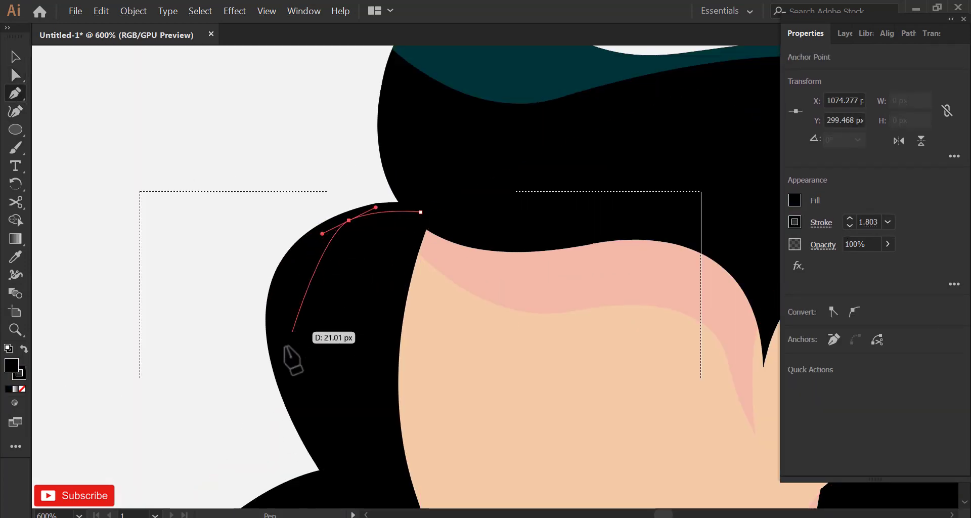
pyautogui.moveTo(284, 386); pyautogui.dragTo(308, 475)
pyautogui.moveTo(277, 378); pyautogui.dragTo(280, 291)
pyautogui.click(285, 298)
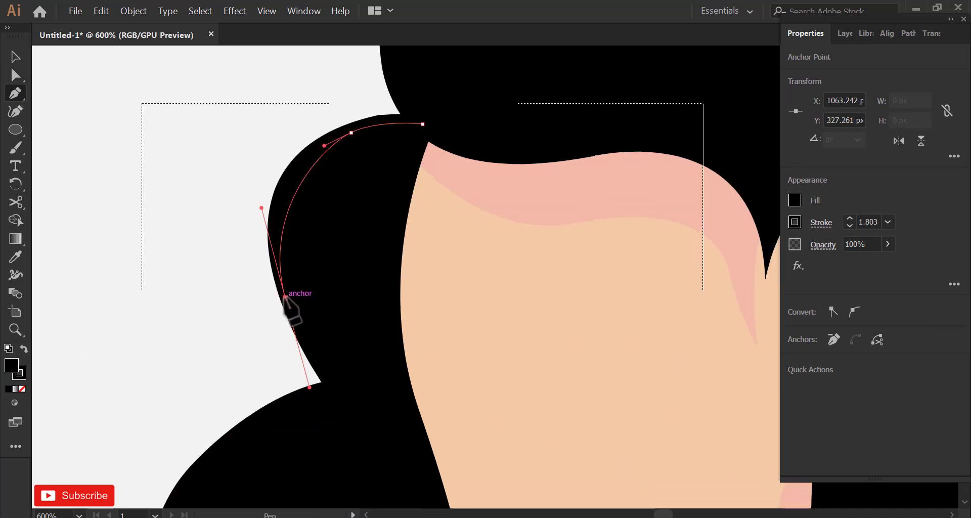
# - Close the highlight path with straight Pen segments around the outside of the back hair's upper curl
pyautogui.click(314, 378)
pyautogui.click(188, 300)
pyautogui.click(196, 129)
pyautogui.click(350, 89)
pyautogui.click(413, 106)
pyautogui.click(423, 124)
pyautogui.moveTo(484, 90); pyautogui.dragTo(447, 182)
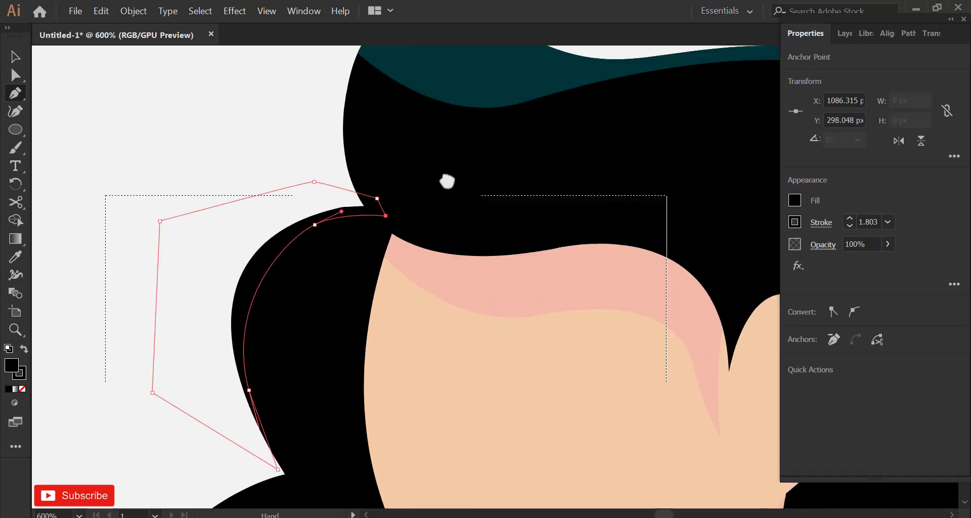
# - Fill the back hair's new highlight with the same dark teal and remove the outline stroke from the back hair group
pyautogui.click(17, 61)
pyautogui.click(220, 176)
pyautogui.scroll(-1, 223, 181)
pyautogui.click(243, 275)
pyautogui.click(821, 226)
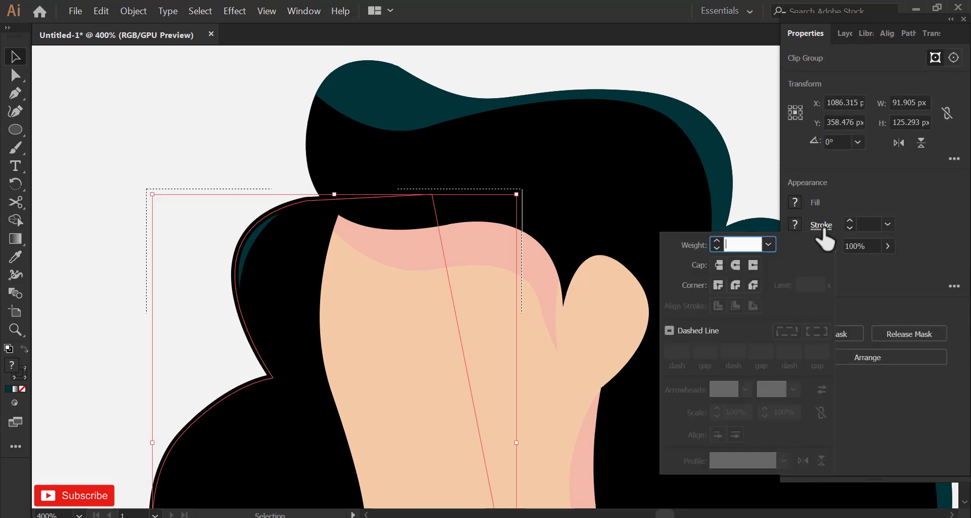
pyautogui.click(796, 225)
pyautogui.click(630, 279)
pyautogui.click(242, 136)
pyautogui.scroll(-2, 242, 135)
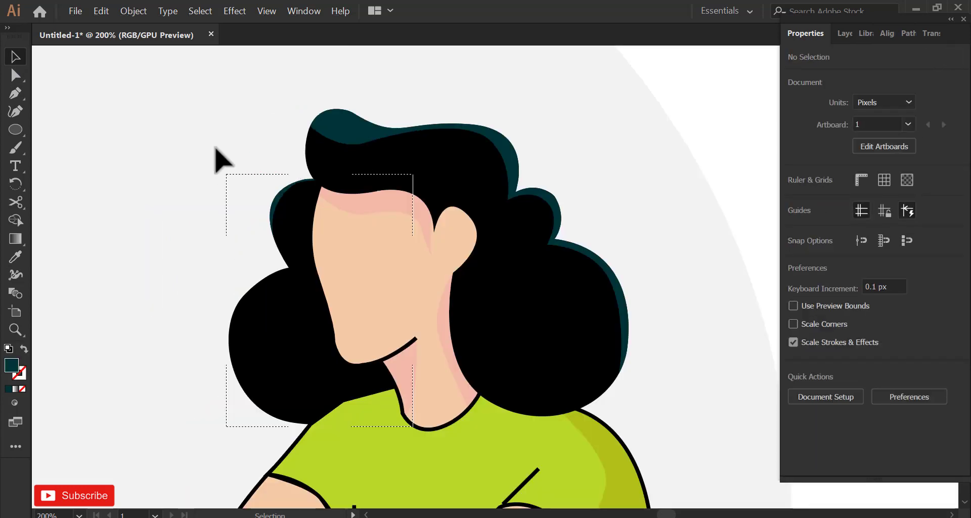
pyautogui.click(432, 235)
pyautogui.press('a')
pyautogui.scroll(2, 433, 238)
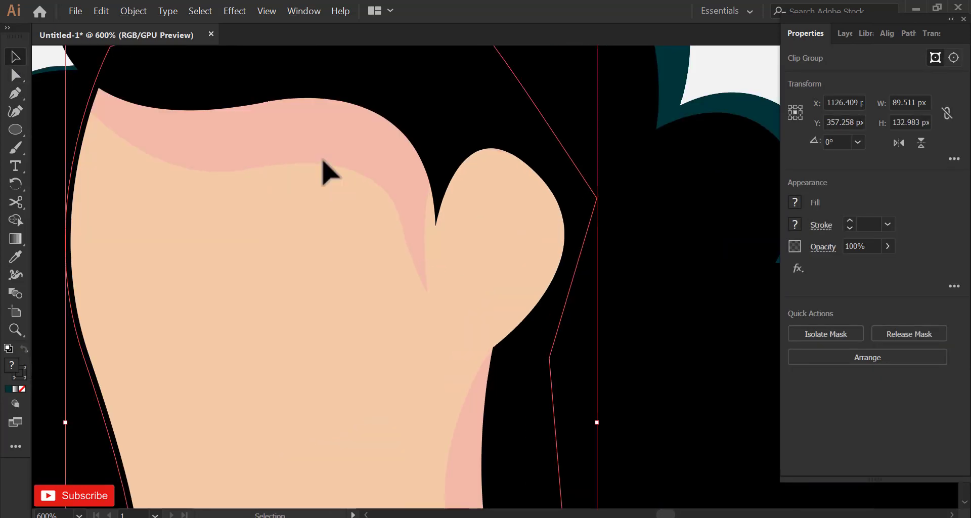
pyautogui.click(430, 175)
pyautogui.scroll(-3, 424, 176)
pyautogui.scroll(-2, 456, 208)
pyautogui.scroll(-3, 404, 310)
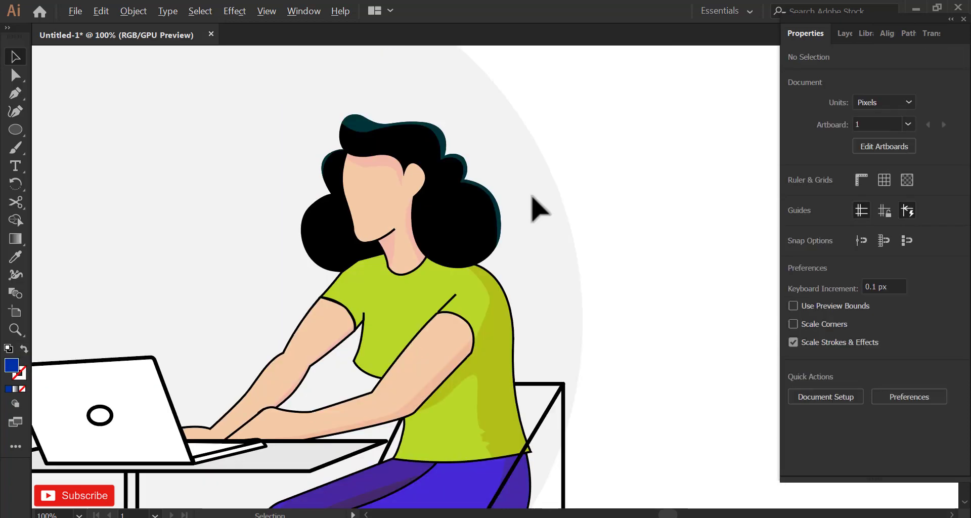
# - Move the front trouser leg's waist anchor point where the thigh crease meets the shirt hem
pyautogui.scroll(-3, 567, 206)
pyautogui.hscroll(-3, 607, 228)
pyautogui.scroll(-1, 615, 225)
pyautogui.scroll(3, 506, 235)
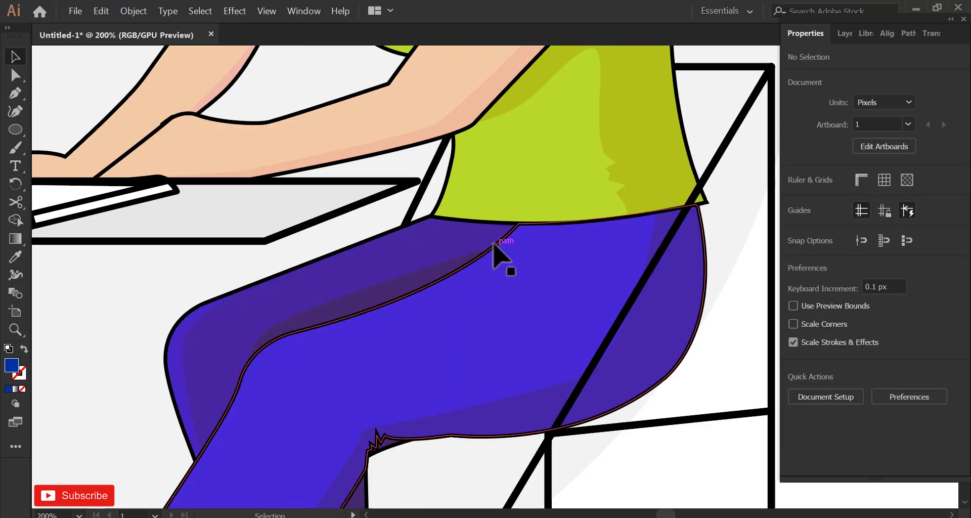
pyautogui.click(501, 240)
pyautogui.scroll(2, 515, 223)
pyautogui.press('a')
pyautogui.scroll(2, 517, 220)
pyautogui.click(534, 223)
pyautogui.moveTo(534, 223); pyautogui.dragTo(491, 223)
pyautogui.scroll(-2, 425, 234)
pyautogui.scroll(2, 733, 202)
# - Adjust the trousers' remaining waistline anchor points along the shirt hem, including the rear corner behind the hip
pyautogui.moveTo(764, 200); pyautogui.dragTo(680, 229)
pyautogui.scroll(-1, 467, 275)
pyautogui.moveTo(467, 275); pyautogui.dragTo(515, 277)
pyautogui.moveTo(362, 290); pyautogui.dragTo(365, 292)
pyautogui.moveTo(753, 239); pyautogui.dragTo(605, 290)
pyautogui.scroll(5, 604, 290)
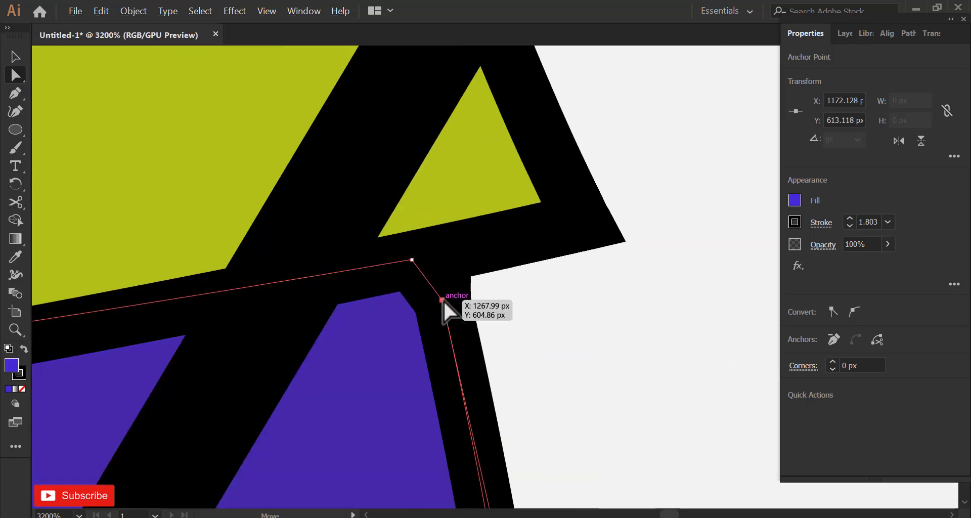
pyautogui.moveTo(443, 300); pyautogui.dragTo(464, 293)
pyautogui.click(602, 255)
pyautogui.scroll(-10, 602, 253)
pyautogui.press('v')
# - Delete the duplicate woman illustration lying beside the artboard
pyautogui.scroll(3, 445, 268)
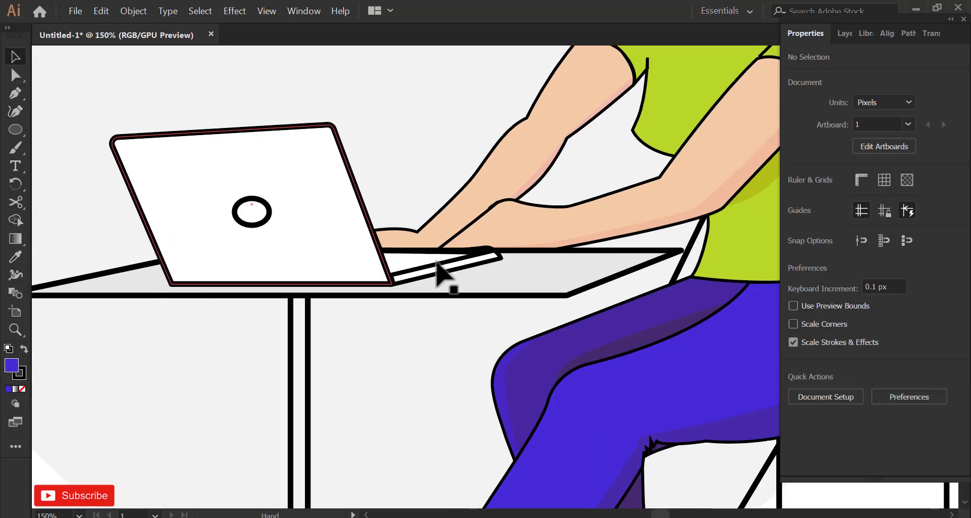
pyautogui.scroll(-4, 425, 248)
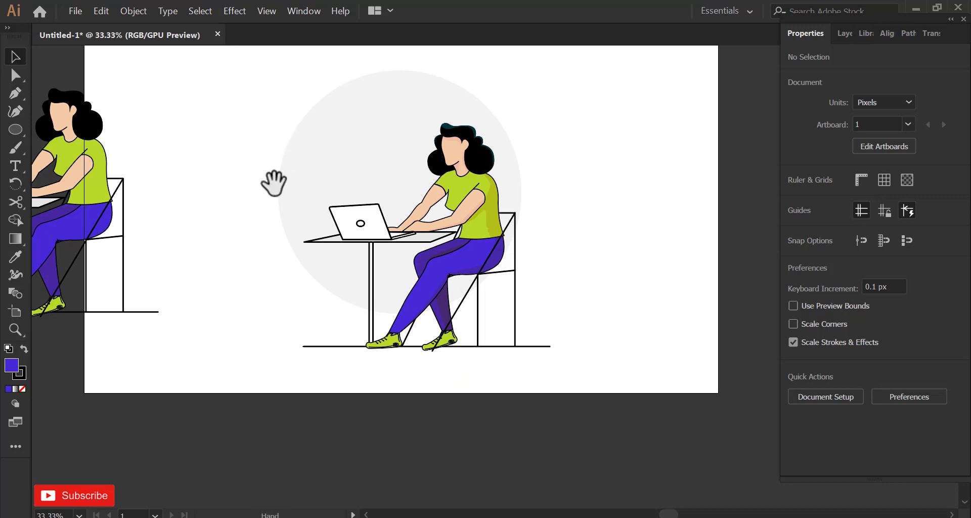
pyautogui.moveTo(274, 183); pyautogui.dragTo(384, 260)
pyautogui.click(213, 226)
pyautogui.press('Delete')
pyautogui.moveTo(212, 248); pyautogui.dragTo(171, 248)
# - Unlock all artwork and move the grey background circle out from behind the woman to the empty artboard area, scaling it down
pyautogui.click(133, 11)
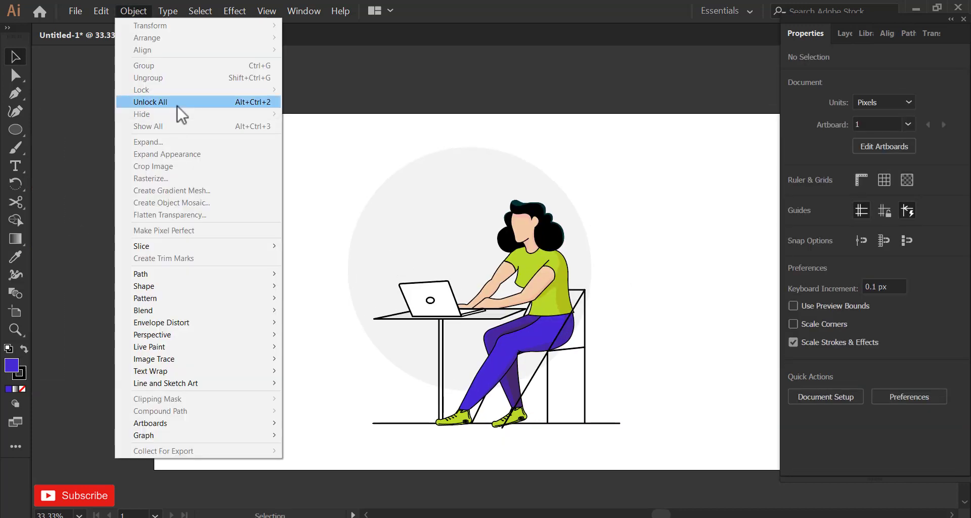
pyautogui.click(178, 105)
pyautogui.moveTo(390, 226); pyautogui.dragTo(265, 266)
pyautogui.moveTo(336, 256); pyautogui.dragTo(366, 241)
# - Cross a vertical and a horizontal light grey bar, each 712.34 by 36.766 px, over the centre of the circle
pyautogui.moveTo(376, 417); pyautogui.dragTo(387, 381)
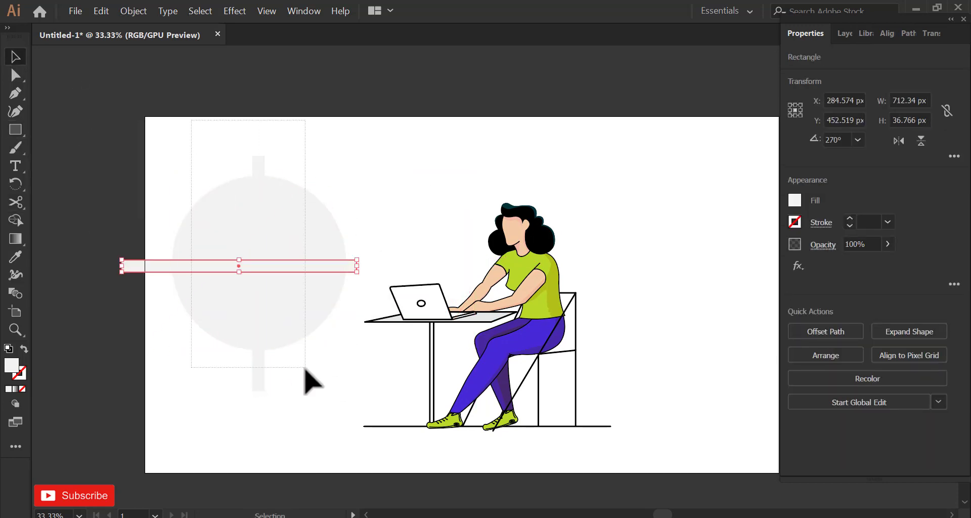
pyautogui.moveTo(305, 370); pyautogui.dragTo(242, 161)
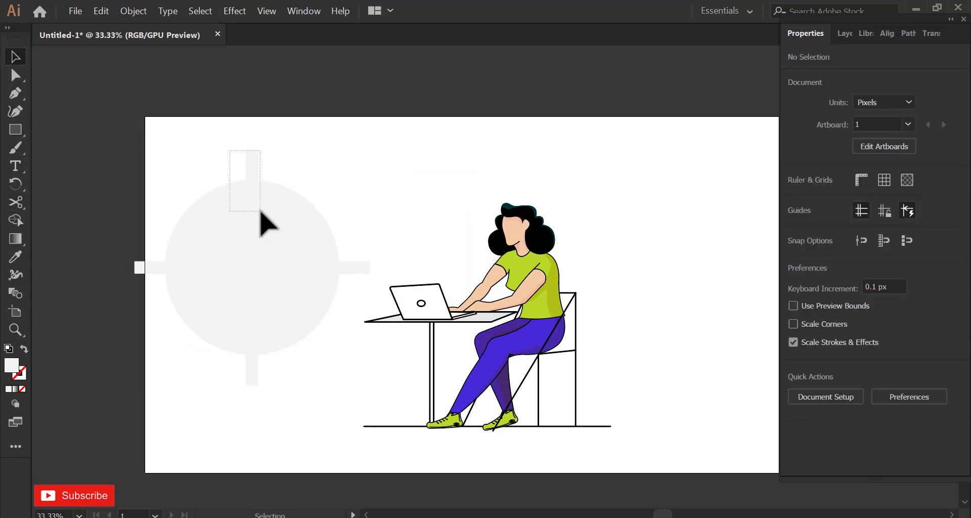
pyautogui.moveTo(260, 211); pyautogui.dragTo(261, 211)
pyautogui.click(291, 172)
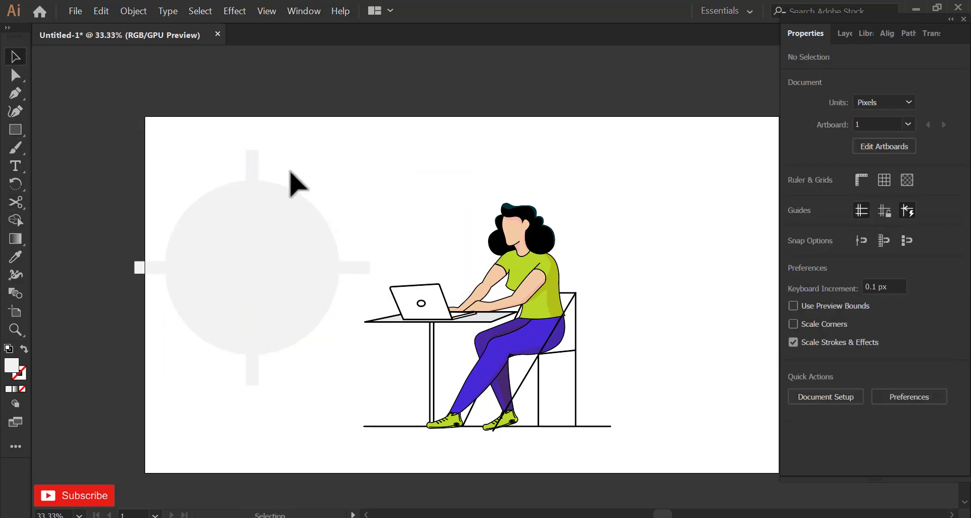
# - Try to cut the crossed bars with Minus Front and the Shape Builder tool
pyautogui.click(252, 166)
pyautogui.keyDown('shift'); pyautogui.click(354, 269); pyautogui.keyUp('shift')
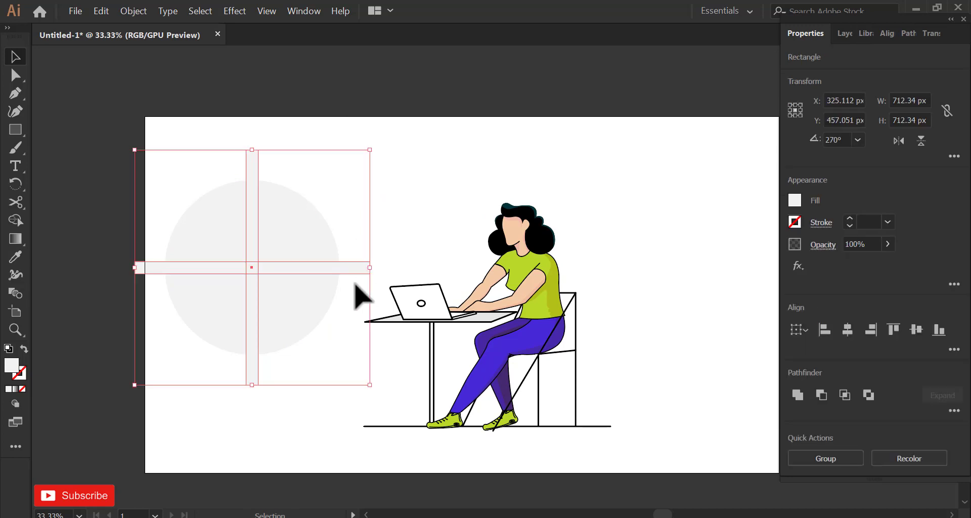
pyautogui.click(821, 395)
pyautogui.hotkey('ctrl', 'z')
pyautogui.click(15, 220)
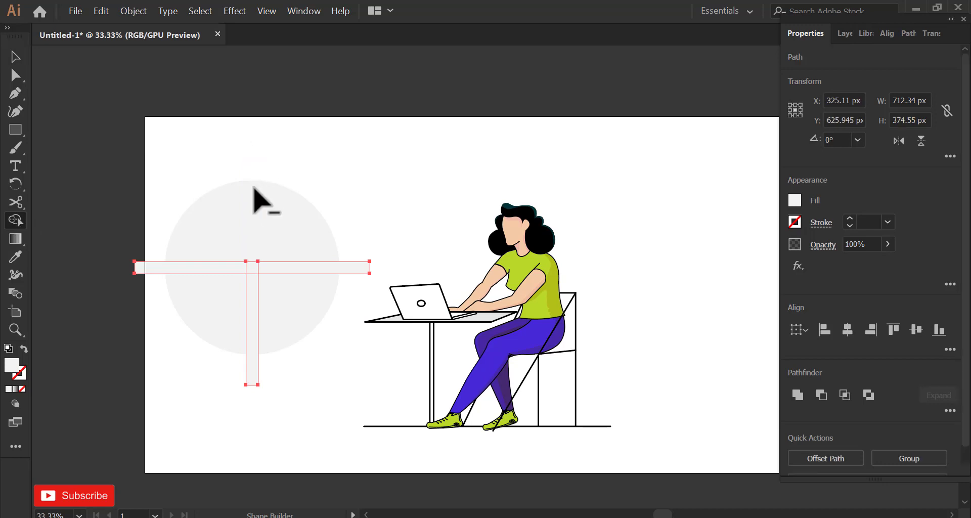
pyautogui.hotkey('ctrl', 'z')
# - Cut both crossed bars out of the circle with the Shape Builder tool, leaving four separate quarters
pyautogui.press('v')
pyautogui.click(218, 121)
pyautogui.click(252, 164)
pyautogui.keyDown('shift'); pyautogui.click(357, 270); pyautogui.keyUp('shift')
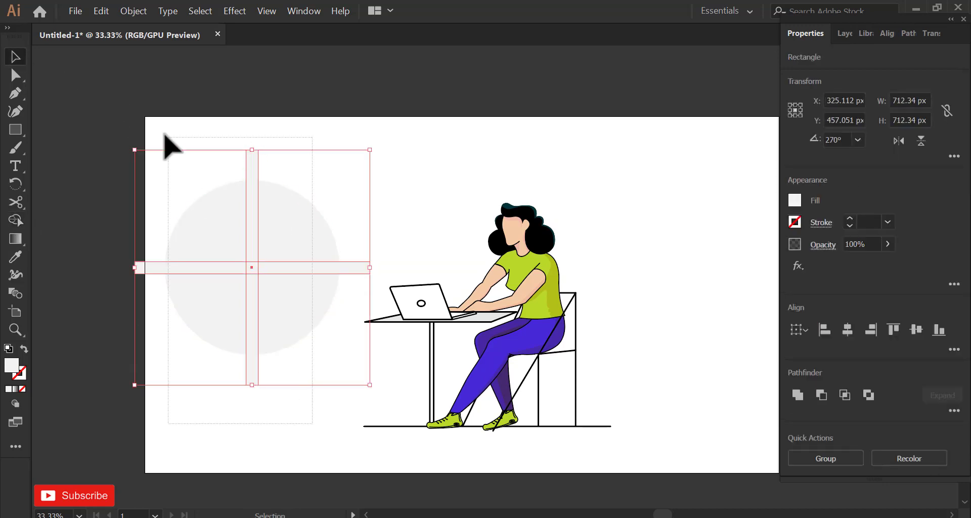
pyautogui.keyDown('alt'); pyautogui.click(251, 213); pyautogui.keyUp('alt')
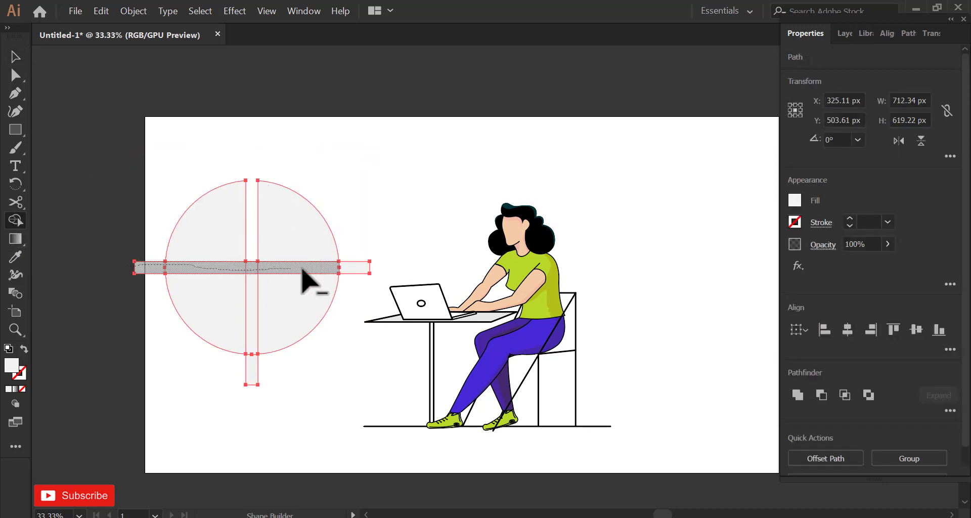
pyautogui.click(11, 57)
pyautogui.click(175, 110)
pyautogui.moveTo(229, 237); pyautogui.dragTo(305, 224)
pyautogui.hotkey('ctrl', 'z')
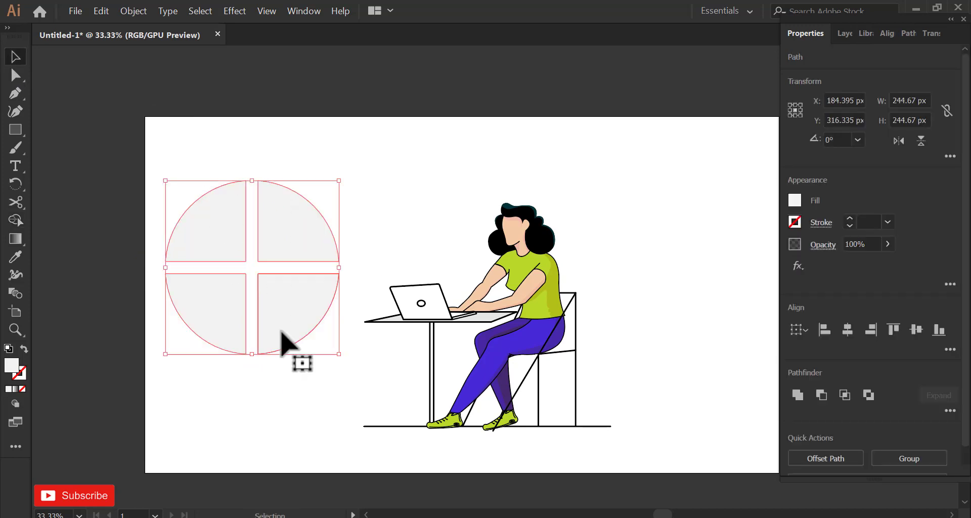
# - Scale down the four circle quarters together and move them above the laptop as a round window
pyautogui.rightClick(281, 332)
pyautogui.click(304, 177)
pyautogui.moveTo(339, 181); pyautogui.dragTo(280, 240)
pyautogui.moveTo(285, 236); pyautogui.dragTo(292, 244)
pyautogui.click(324, 228)
pyautogui.moveTo(252, 275); pyautogui.dragTo(431, 200)
pyautogui.click(180, 158)
pyautogui.click(425, 198)
pyautogui.moveTo(458, 164); pyautogui.dragTo(455, 183)
pyautogui.click(455, 243)
pyautogui.moveTo(424, 319); pyautogui.dragTo(420, 304)
# - Remove the grey fill from the tabletop
pyautogui.scroll(3, 483, 306)
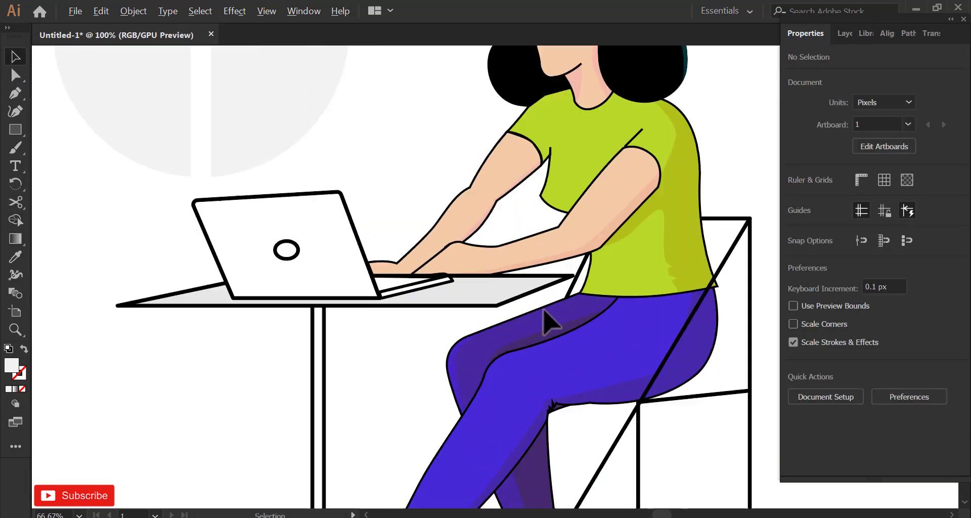
pyautogui.click(482, 276)
pyautogui.click(22, 389)
pyautogui.click(123, 393)
# - Resize the tabletop outline vertically to bring its front edge up to the laptop's base
pyautogui.click(460, 306)
pyautogui.click(460, 307)
pyautogui.scroll(2, 344, 280)
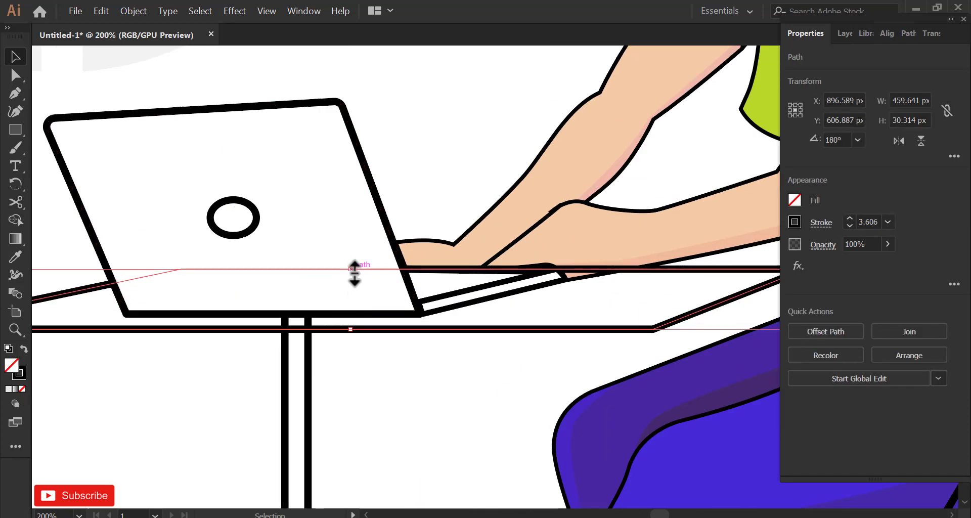
pyautogui.moveTo(350, 329); pyautogui.dragTo(354, 318)
pyautogui.moveTo(351, 275); pyautogui.dragTo(354, 272)
pyautogui.scroll(3, 583, 276)
pyautogui.click(488, 289)
pyautogui.scroll(-4, 486, 290)
# - Adjust the nearer hand's outline and shadow anchor points where the hand rests on the laptop keyboard edge
pyautogui.scroll(3, 526, 282)
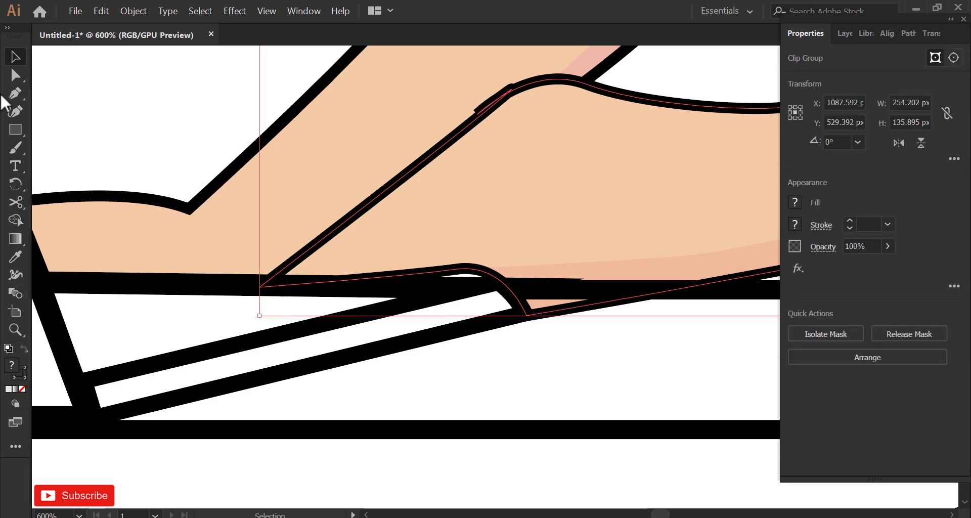
pyautogui.scroll(2, 507, 275)
pyautogui.moveTo(413, 234); pyautogui.dragTo(438, 258)
pyautogui.moveTo(533, 250); pyautogui.dragTo(539, 251)
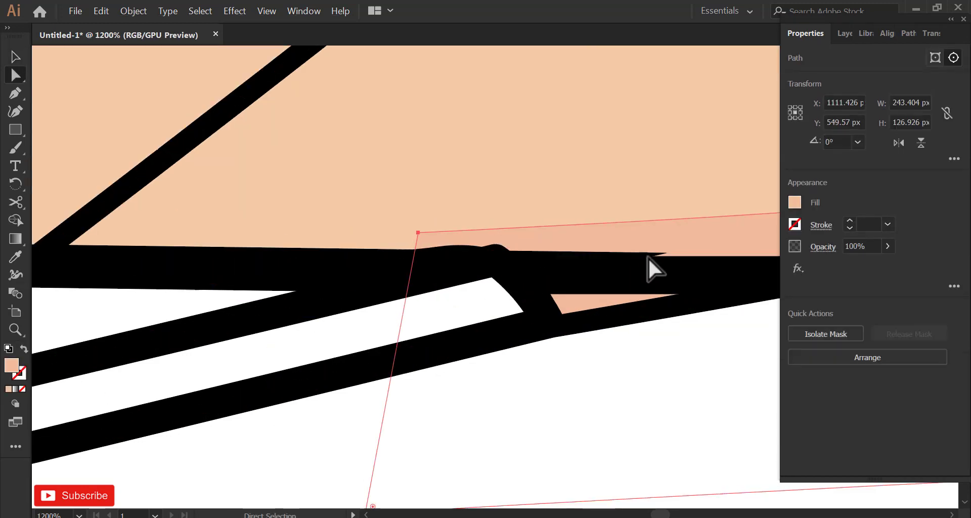
pyautogui.scroll(-3, 556, 257)
pyautogui.click(366, 259)
pyautogui.hotkey('ctrl', '-')
# - Smooth the nearer arm's outline at the wrist by adjusting and removing the overlapping anchor points
pyautogui.click(503, 183)
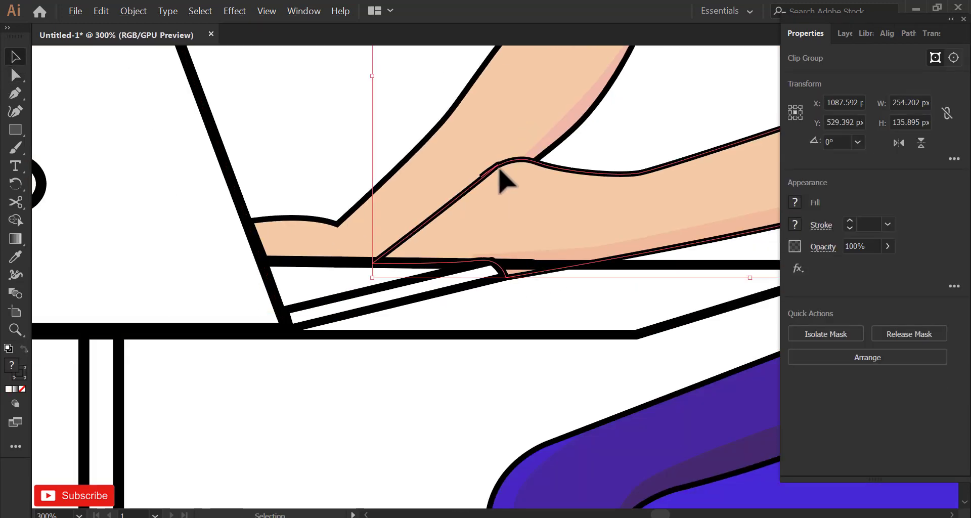
pyautogui.scroll(6, 501, 174)
pyautogui.click(282, 321)
pyautogui.scroll(-5, 408, 243)
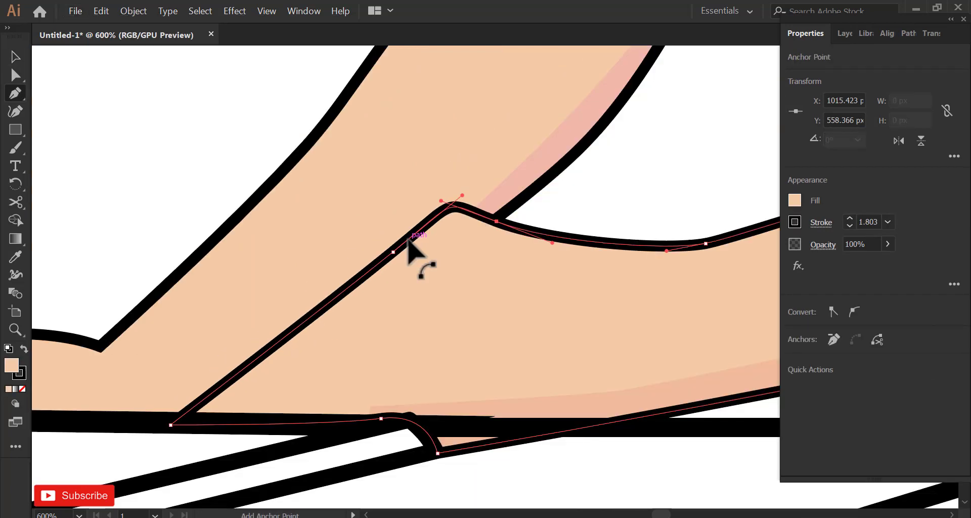
pyautogui.moveTo(393, 252)
pyautogui.mouseDown()
pyautogui.moveTo(434, 282)
pyautogui.moveTo(394, 253)
pyautogui.mouseUp()
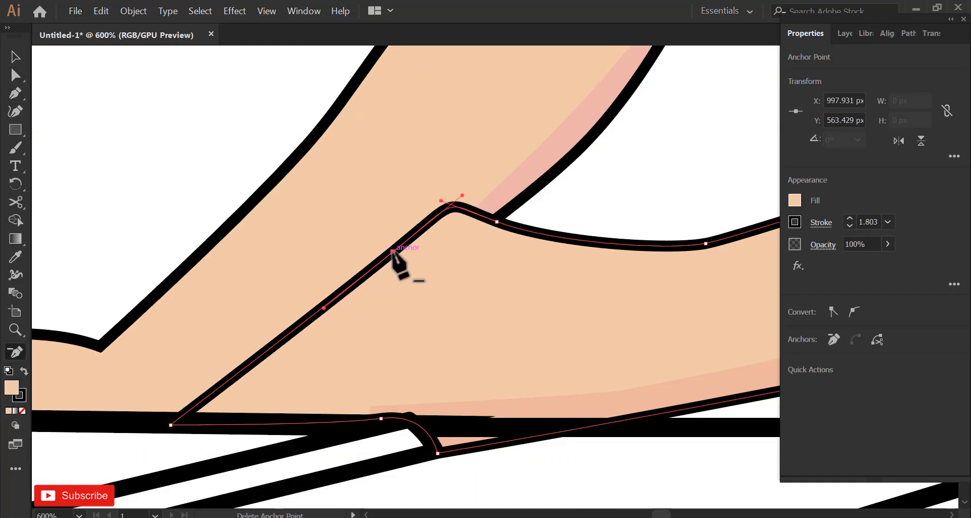
pyautogui.click(393, 252)
pyautogui.moveTo(436, 202); pyautogui.dragTo(375, 197)
pyautogui.hotkey('ctrl', 'shift', 'a')
pyautogui.scroll(-5, 393, 205)
pyautogui.scroll(1, 265, 323)
pyautogui.scroll(-1, 266, 324)
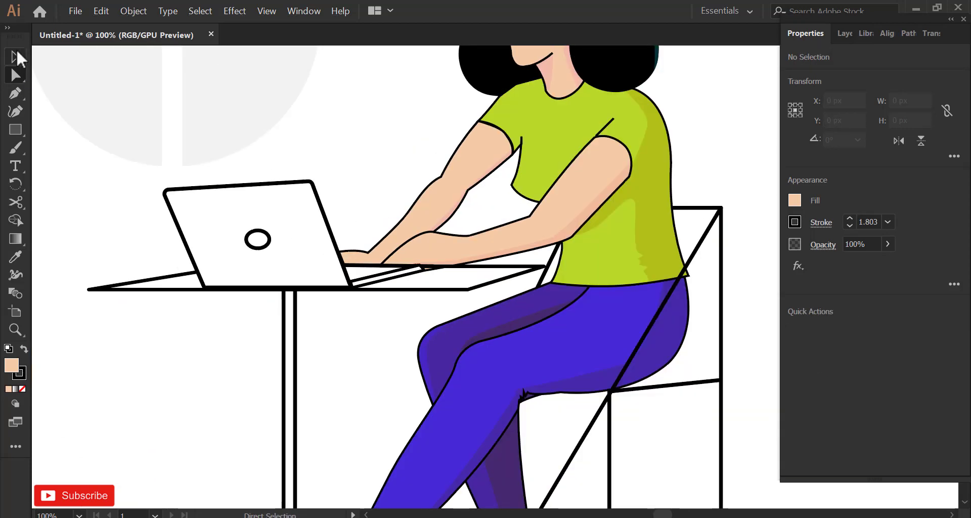
# - Nudge the laptop lid down slightly so its lower edge meets the tabletop's front edge
pyautogui.click(17, 58)
pyautogui.scroll(2, 226, 292)
pyautogui.click(253, 248)
pyautogui.click(347, 300)
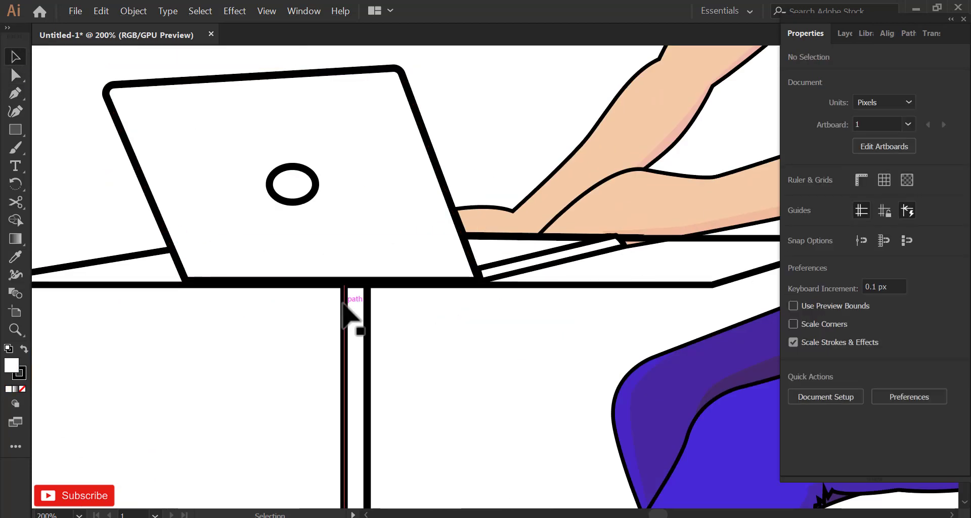
pyautogui.click(343, 300)
pyautogui.click(369, 316)
pyautogui.click(473, 278)
pyautogui.scroll(3, 199, 284)
pyautogui.press('Down')
pyautogui.press('Down')
pyautogui.press('Down')
pyautogui.press('Down')
pyautogui.press('Down')
pyautogui.press('Down')
pyautogui.press('Down')
pyautogui.press('Down')
pyautogui.press('Down')
pyautogui.press('Down')
pyautogui.press('Down')
pyautogui.press('Down')
pyautogui.press('Down')
pyautogui.press('Down')
pyautogui.press('Down')
pyautogui.press('Down')
pyautogui.press('Down')
pyautogui.press('Down')
pyautogui.press('Down')
pyautogui.press('Down')
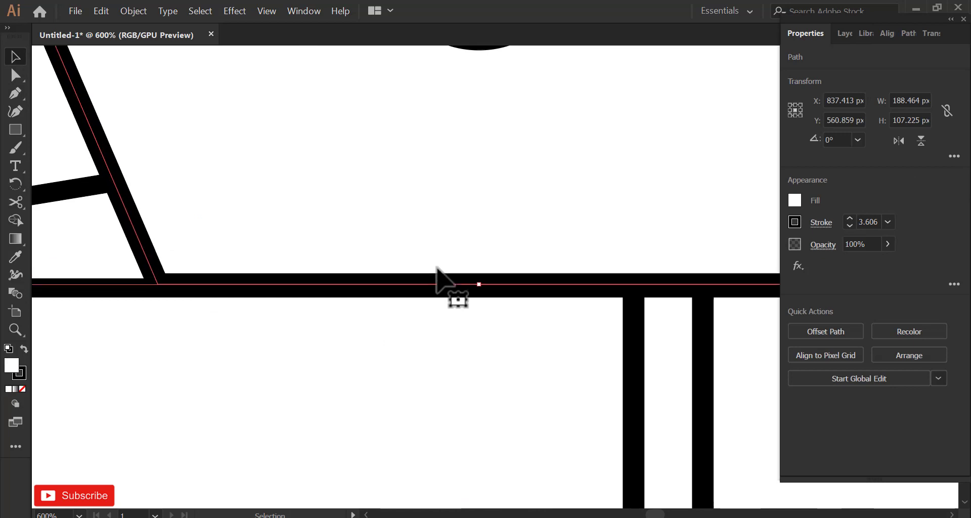
pyautogui.click(399, 326)
# - Move the nearer arm up clear of the laptop and shift the tabletop outline slightly down
pyautogui.scroll(-4, 398, 326)
pyautogui.moveTo(627, 342); pyautogui.dragTo(514, 372)
pyautogui.scroll(2, 526, 354)
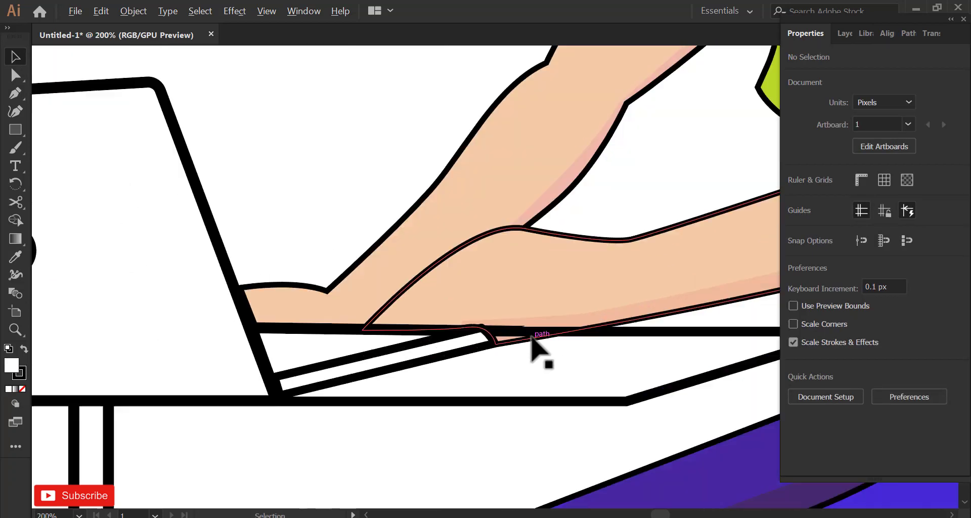
pyautogui.click(590, 329)
pyautogui.scroll(2, 466, 347)
pyautogui.moveTo(477, 319); pyautogui.dragTo(489, 266)
pyautogui.click(458, 322)
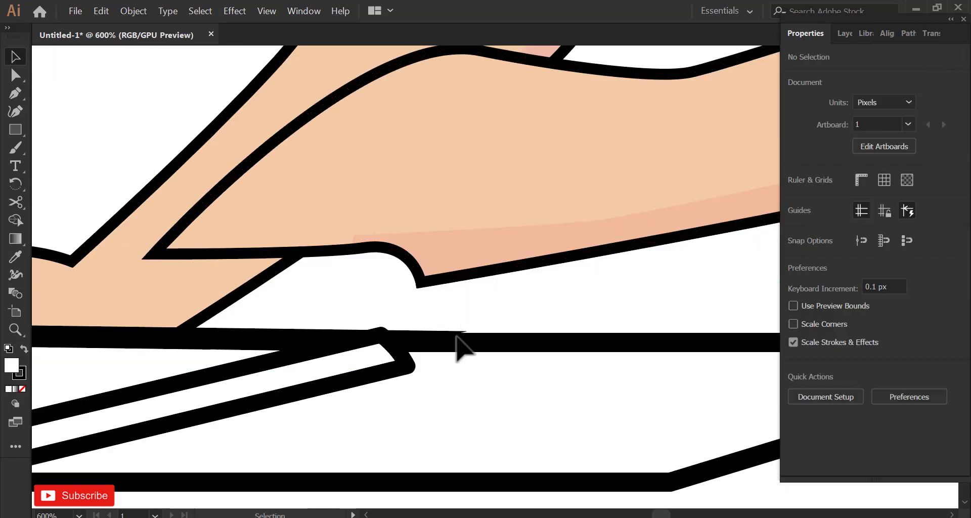
pyautogui.moveTo(473, 337); pyautogui.dragTo(482, 359)
pyautogui.click(529, 333)
pyautogui.scroll(-2, 531, 333)
# - Round the stroke corners of the laptop base's upper surface and move the base's front strip down about 3 px
pyautogui.click(458, 284)
pyautogui.moveTo(383, 334)
pyautogui.mouseDown()
pyautogui.moveTo(351, 297)
pyautogui.moveTo(351, 367)
pyautogui.mouseUp()
pyautogui.click(815, 222)
pyautogui.click(736, 284)
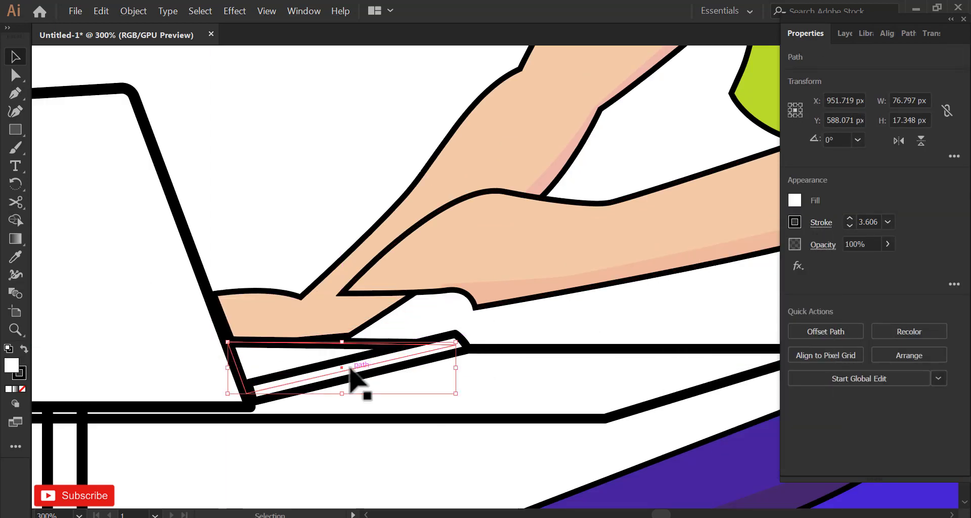
pyautogui.scroll(1, 433, 332)
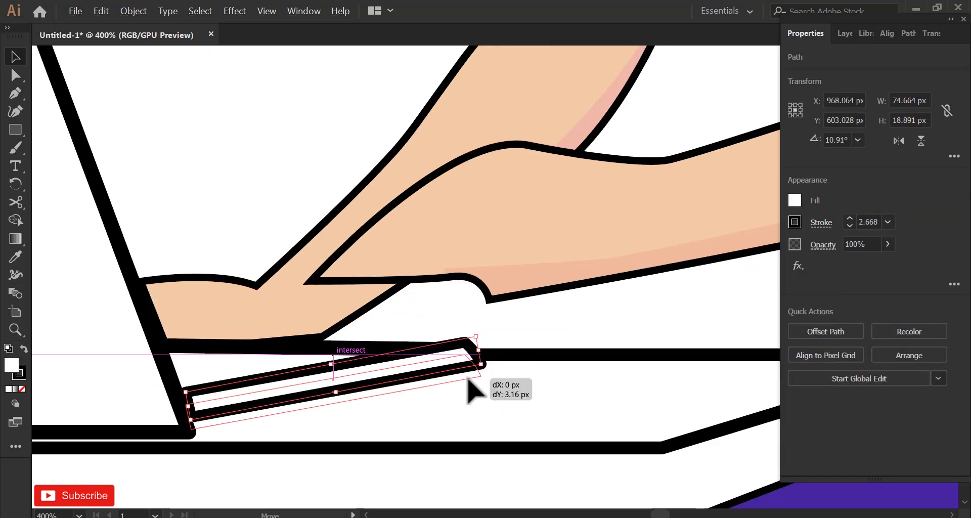
pyautogui.moveTo(467, 378); pyautogui.dragTo(467, 378)
pyautogui.scroll(2, 231, 427)
pyautogui.moveTo(227, 425); pyautogui.dragTo(228, 435)
# - Pull the far corner of the laptop base's upper surface down to meet the front strip's corner
pyautogui.scroll(-1, 439, 353)
pyautogui.click(431, 341)
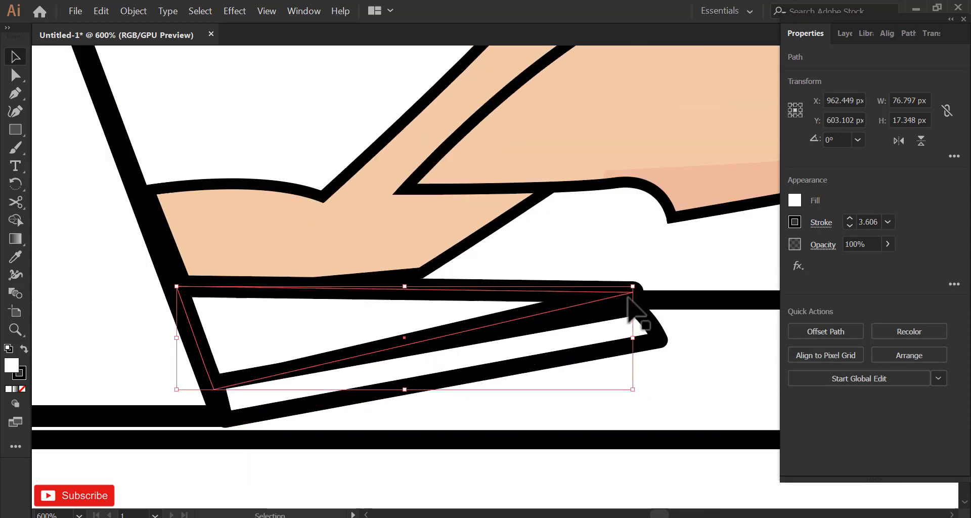
pyautogui.click(15, 75)
pyautogui.scroll(1, 633, 292)
pyautogui.moveTo(633, 290); pyautogui.dragTo(632, 312)
pyautogui.scroll(-1, 496, 291)
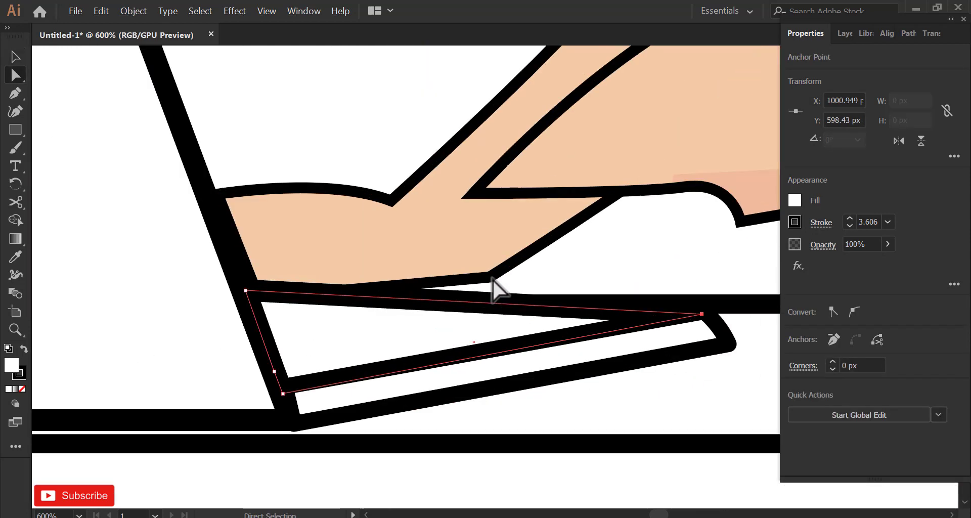
# - Lower the anchor point under the farther hand so the hand rests on the laptop base
pyautogui.moveTo(492, 278); pyautogui.dragTo(487, 302)
pyautogui.scroll(-1, 486, 302)
pyautogui.moveTo(570, 290); pyautogui.dragTo(416, 327)
pyautogui.scroll(-1, 416, 327)
# - Move the nearer arm back down onto the laptop base and arrange it in front of the laptop
pyautogui.press('v')
pyautogui.click(533, 297)
pyautogui.moveTo(522, 291); pyautogui.dragTo(508, 342)
pyautogui.scroll(-3, 479, 347)
pyautogui.rightClick(471, 321)
pyautogui.moveTo(516, 455)
pyautogui.click(652, 456)
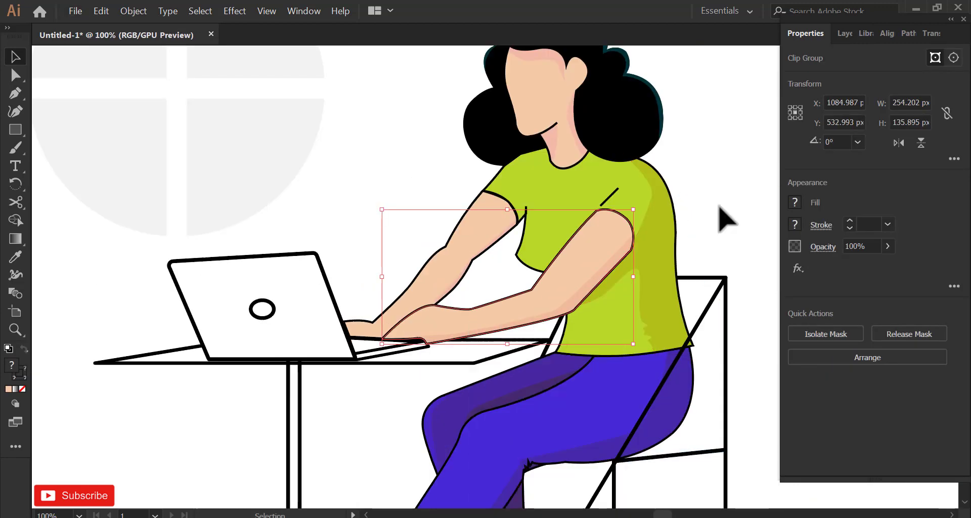
# - Adjust the nearer hand's lower corner and its shadow's tip to follow the laptop base's edge
pyautogui.click(719, 206)
pyautogui.scroll(4, 439, 338)
pyautogui.click(402, 361)
pyautogui.click(420, 361)
pyautogui.press('a')
pyautogui.click(405, 362)
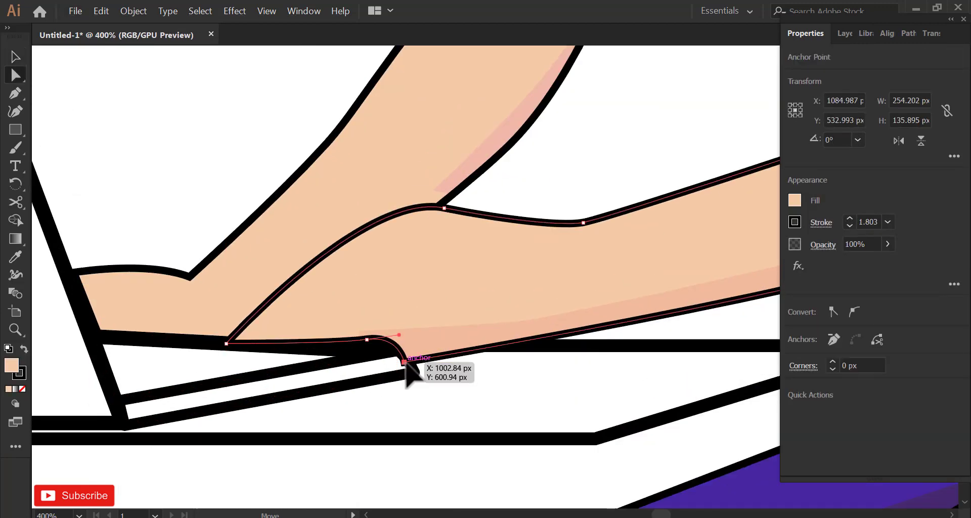
pyautogui.moveTo(405, 362); pyautogui.dragTo(417, 371)
pyautogui.click(357, 345)
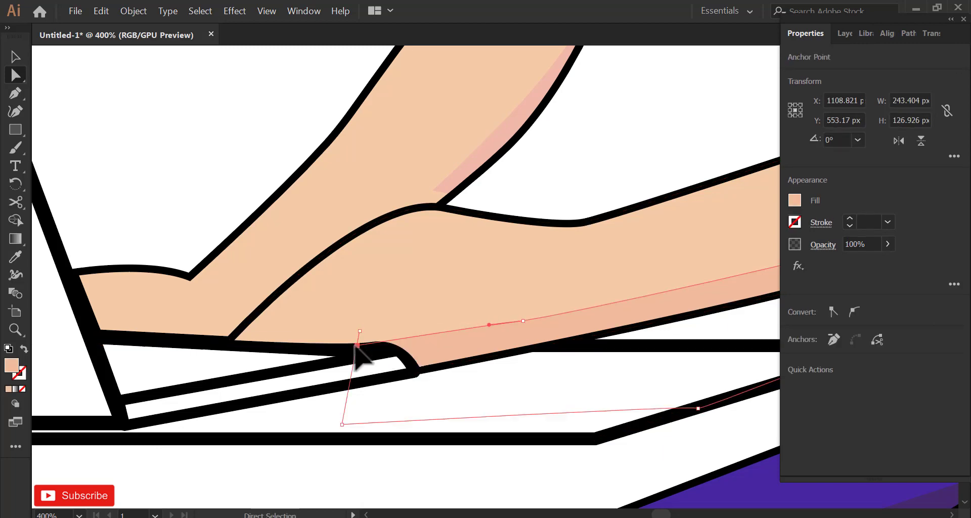
pyautogui.scroll(-4, 254, 170)
# - Reshape the nearer hand's upper outline by lowering its knuckle and wrist points and rounding the curve toward the fingers
pyautogui.scroll(2, 364, 230)
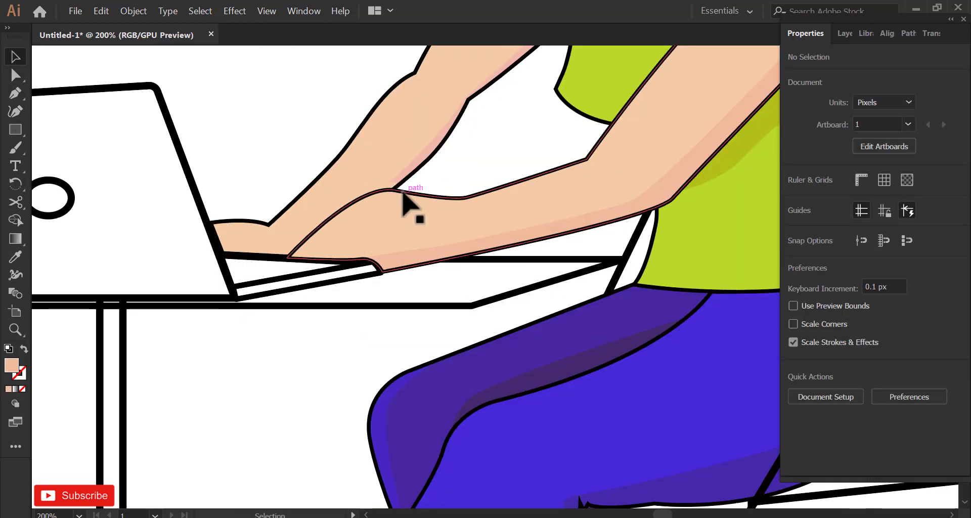
pyautogui.click(402, 191)
pyautogui.press('a')
pyautogui.scroll(2, 396, 193)
pyautogui.click(396, 188)
pyautogui.moveTo(397, 188); pyautogui.dragTo(383, 206)
pyautogui.moveTo(305, 191); pyautogui.dragTo(231, 214)
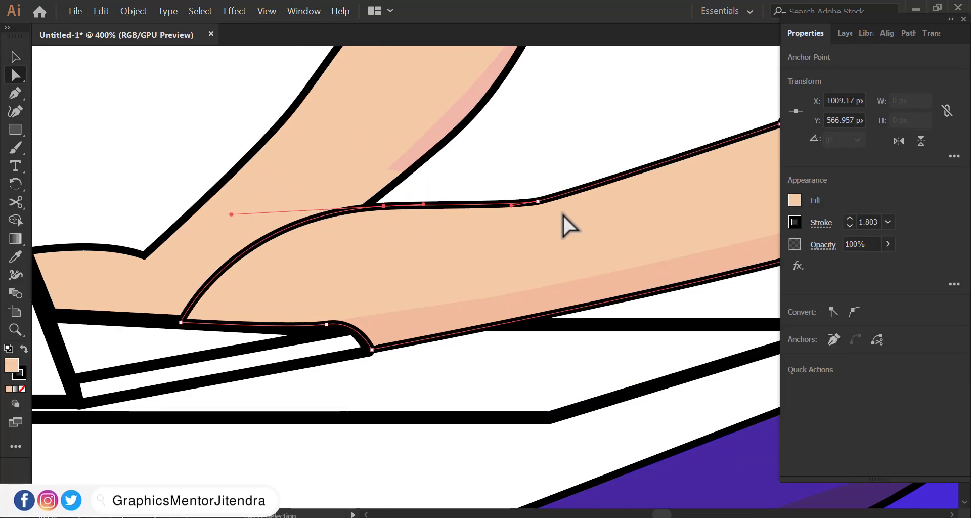
pyautogui.moveTo(538, 202); pyautogui.dragTo(535, 216)
pyautogui.scroll(-1, 386, 223)
# - Smooth the dip at the nearer wrist by adjusting the curve points between the hand and forearm
pyautogui.moveTo(499, 162); pyautogui.dragTo(533, 258)
pyautogui.scroll(1, 532, 258)
pyautogui.moveTo(421, 245); pyautogui.dragTo(399, 259)
pyautogui.click(457, 230)
pyautogui.scroll(-4, 356, 241)
pyautogui.scroll(5, 364, 246)
pyautogui.click(365, 248)
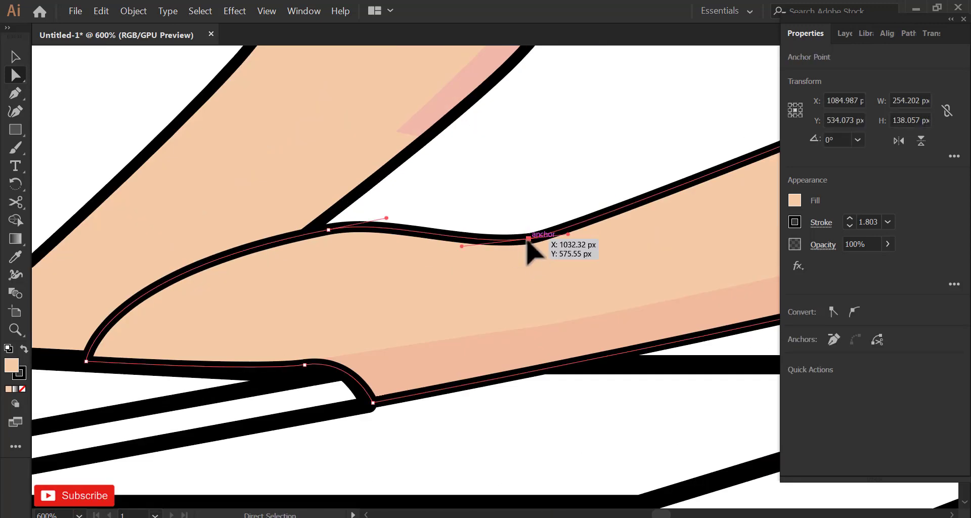
pyautogui.moveTo(532, 238); pyautogui.dragTo(462, 257)
pyautogui.moveTo(329, 230); pyautogui.dragTo(289, 242)
pyautogui.scroll(-5, 293, 253)
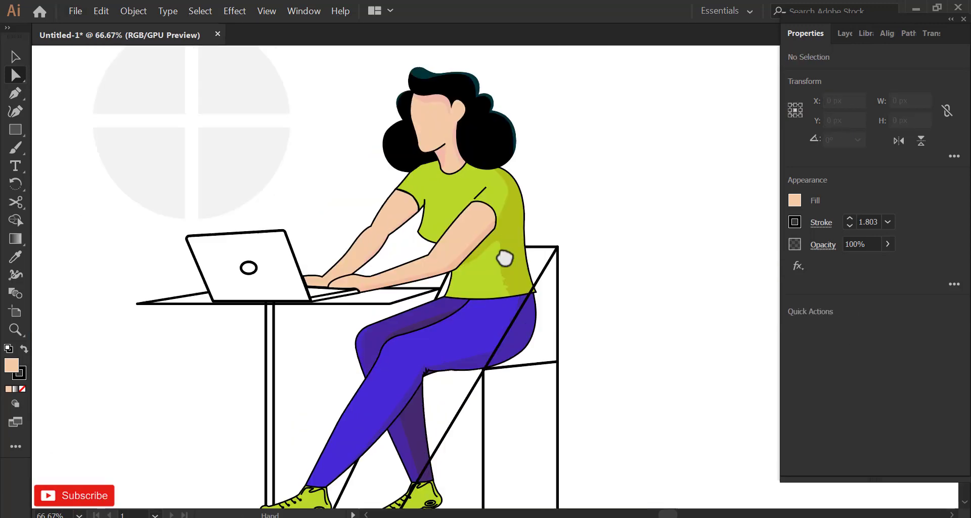
# - Taper the shirt crease line above the nearer arm toward its lower end with the Width tool
pyautogui.scroll(4, 390, 321)
pyautogui.scroll(-2, 438, 271)
pyautogui.moveTo(316, 334); pyautogui.dragTo(343, 323)
pyautogui.moveTo(402, 293); pyautogui.dragTo(412, 314)
pyautogui.scroll(1, 395, 287)
pyautogui.moveTo(408, 232); pyautogui.dragTo(403, 253)
pyautogui.moveTo(500, 207); pyautogui.dragTo(478, 271)
pyautogui.scroll(2, 479, 215)
pyautogui.click(479, 195)
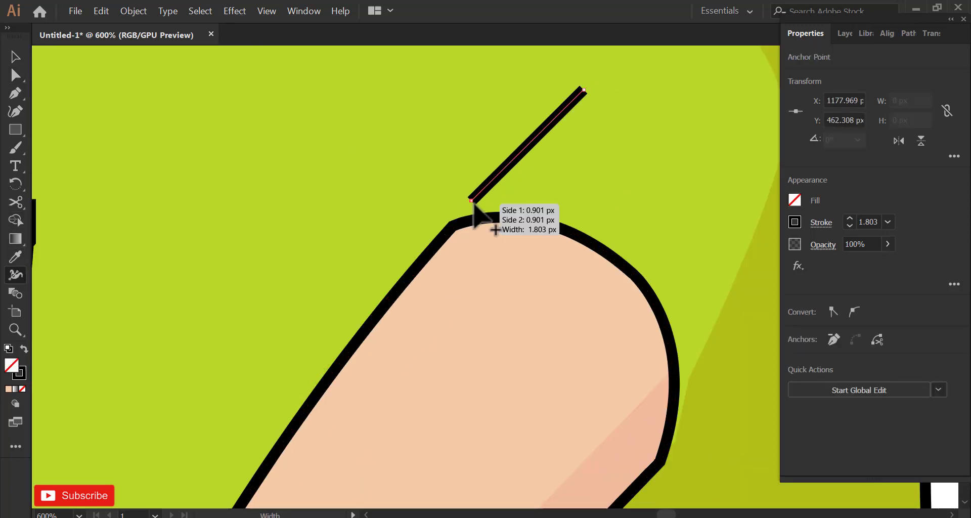
pyautogui.moveTo(456, 180); pyautogui.dragTo(459, 203)
pyautogui.hotkey('ctrl', 'z')
pyautogui.scroll(2, 488, 200)
pyautogui.scroll(-2, 486, 218)
pyautogui.click(821, 222)
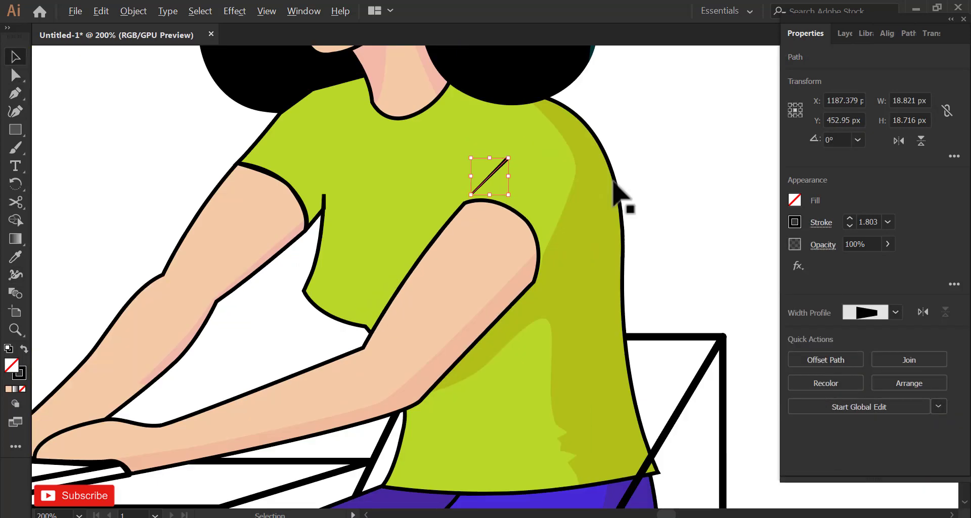
pyautogui.hotkey('ctrl', 'shift', 'a')
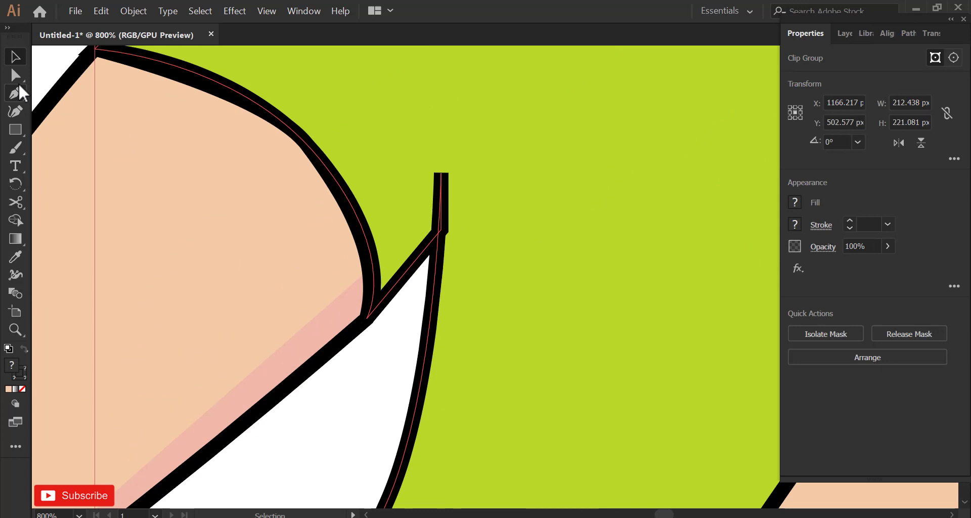
# - Align the shirt's anchor point at the farther underarm with the side seam so the fold line runs smoothly
pyautogui.click(16, 75)
pyautogui.scroll(4, 458, 239)
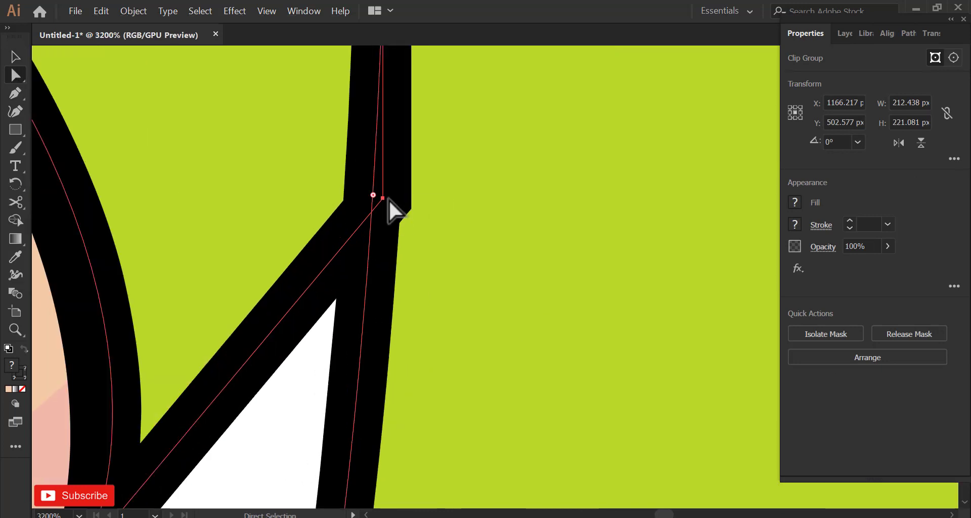
pyautogui.moveTo(388, 200); pyautogui.dragTo(372, 196)
pyautogui.scroll(-5, 394, 253)
pyautogui.scroll(3, 380, 225)
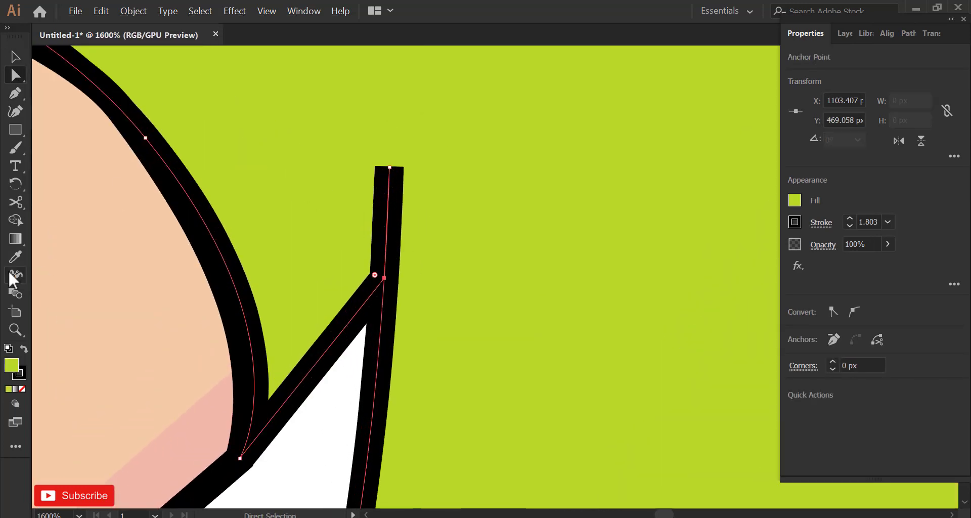
# - Try to taper the fold line at the farther underarm with the Width tool
pyautogui.moveTo(389, 169); pyautogui.dragTo(390, 168)
pyautogui.hotkey('ctrl', 'z')
pyautogui.scroll(-1, 404, 198)
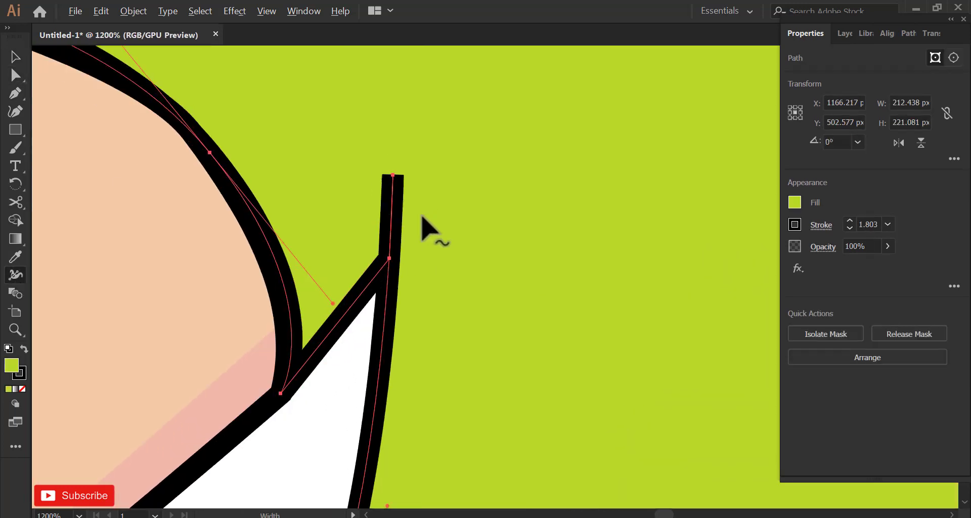
pyautogui.click(819, 224)
pyautogui.click(397, 210)
pyautogui.click(820, 225)
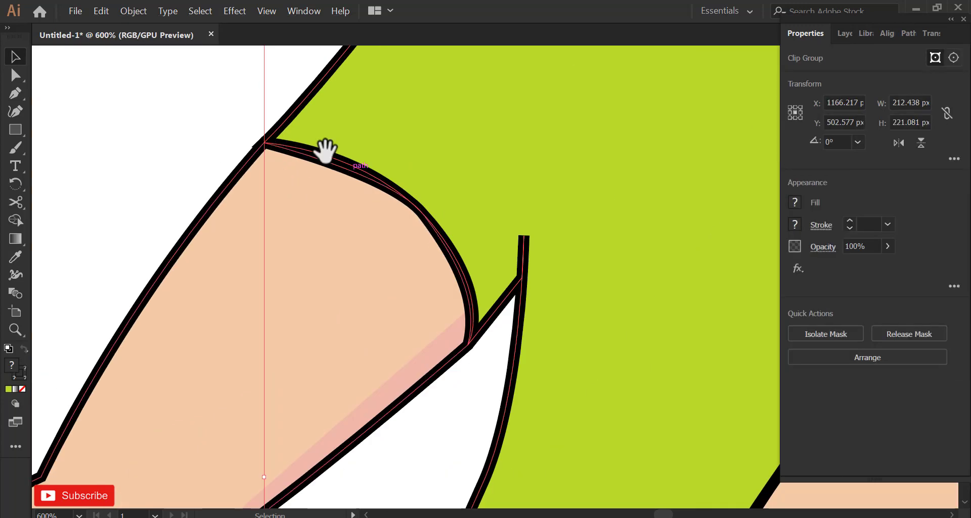
# - Match the farther sleeve's hem curve and the arm's upper outline so the two strokes coincide
pyautogui.scroll(1, 326, 147)
pyautogui.click(477, 266)
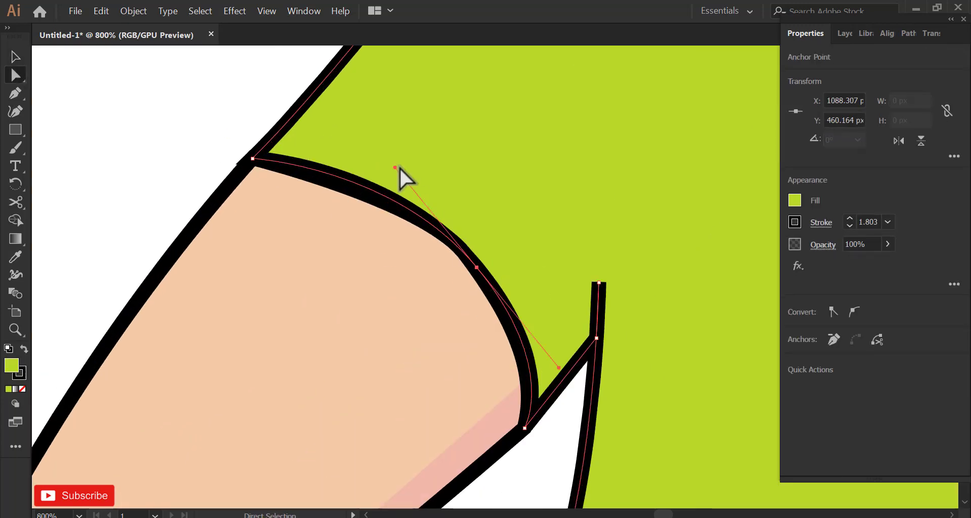
pyautogui.click(403, 248)
pyautogui.click(195, 228)
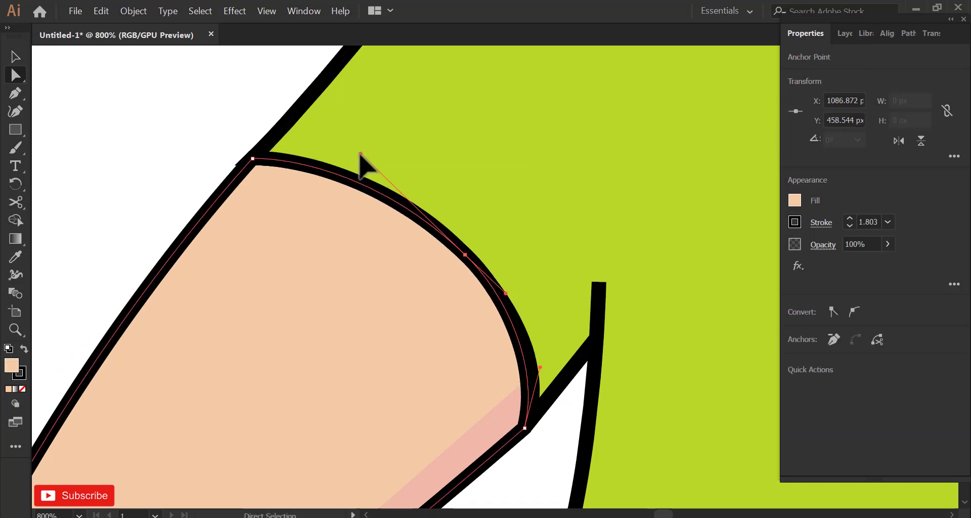
pyautogui.scroll(-6, 400, 208)
pyautogui.moveTo(693, 206); pyautogui.dragTo(692, 185)
pyautogui.scroll(-1, 492, 309)
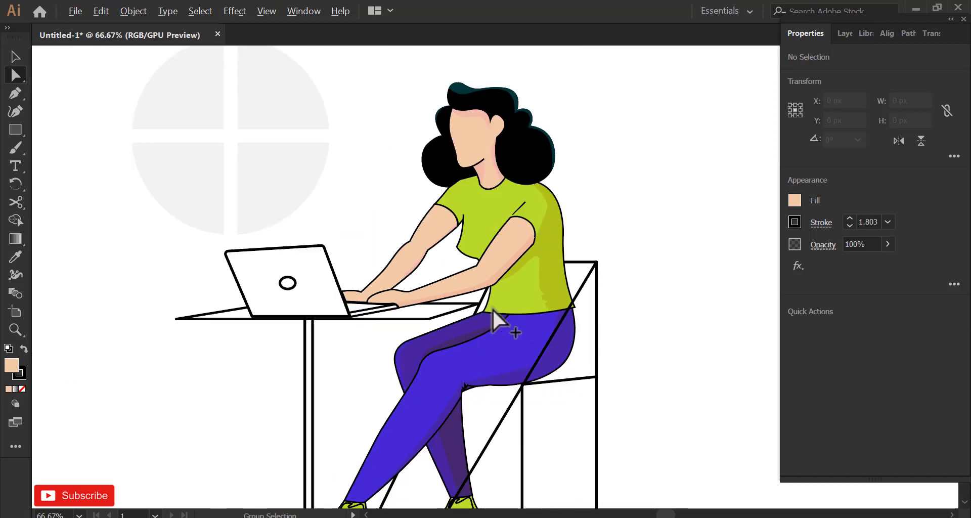
# - Smooth the face outline between the cheek and chin by adjusting its anchor point and handles
pyautogui.moveTo(581, 228); pyautogui.dragTo(564, 287)
pyautogui.scroll(4, 450, 214)
pyautogui.click(425, 245)
pyautogui.moveTo(425, 246); pyautogui.dragTo(439, 315)
pyautogui.scroll(1, 439, 314)
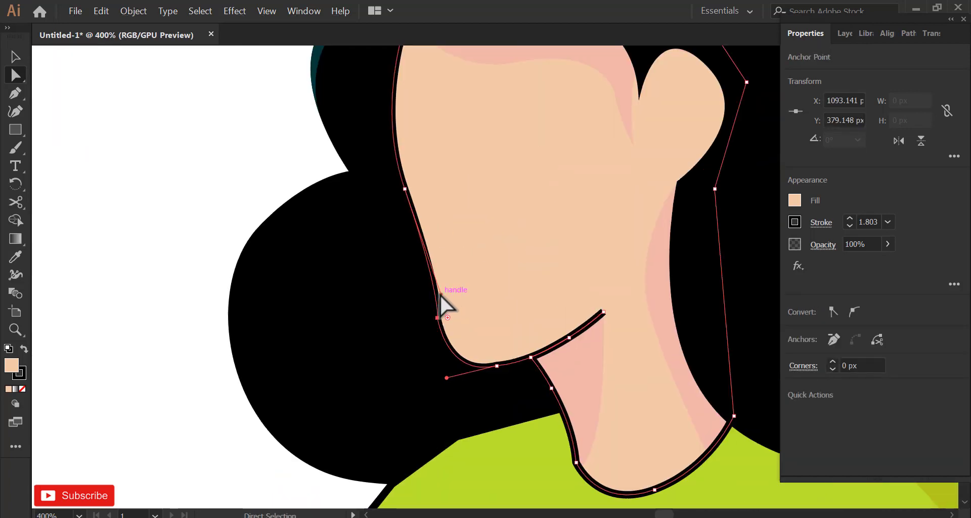
pyautogui.scroll(-2, 364, 318)
pyautogui.click(277, 237)
# - Open the face outline's stroke options at the jaw line, and give the shirt outline a round cap and round corners
pyautogui.scroll(2, 419, 334)
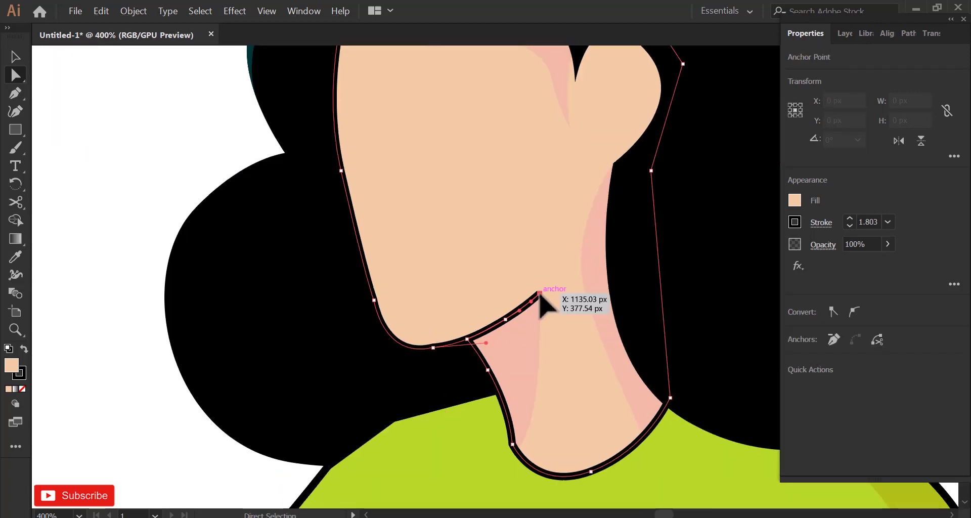
pyautogui.click(540, 293)
pyautogui.click(821, 222)
pyautogui.scroll(2, 514, 270)
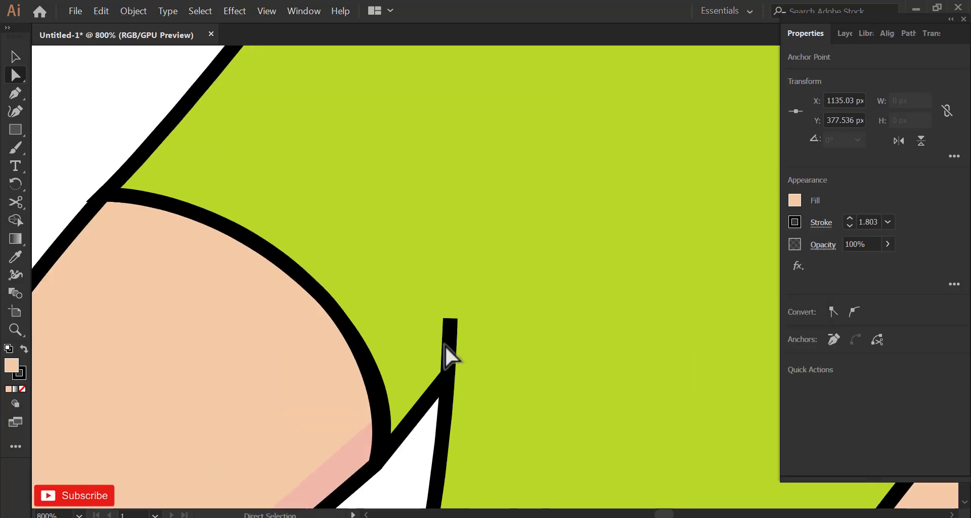
pyautogui.click(818, 223)
pyautogui.click(735, 263)
pyautogui.click(735, 282)
pyautogui.scroll(-3, 187, 137)
pyautogui.click(165, 119)
pyautogui.scroll(-2, 601, 211)
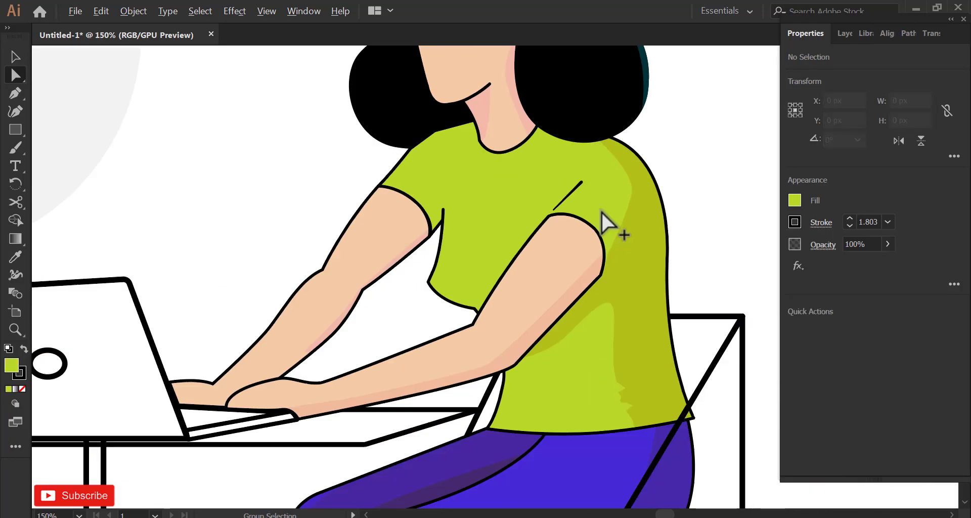
# - Nudge the laptop lid's upper corner nearest the hands slightly downward to adjust its top edge
pyautogui.scroll(-1, 601, 211)
pyautogui.moveTo(609, 281); pyautogui.dragTo(594, 246)
pyautogui.click(15, 56)
pyautogui.scroll(3, 149, 233)
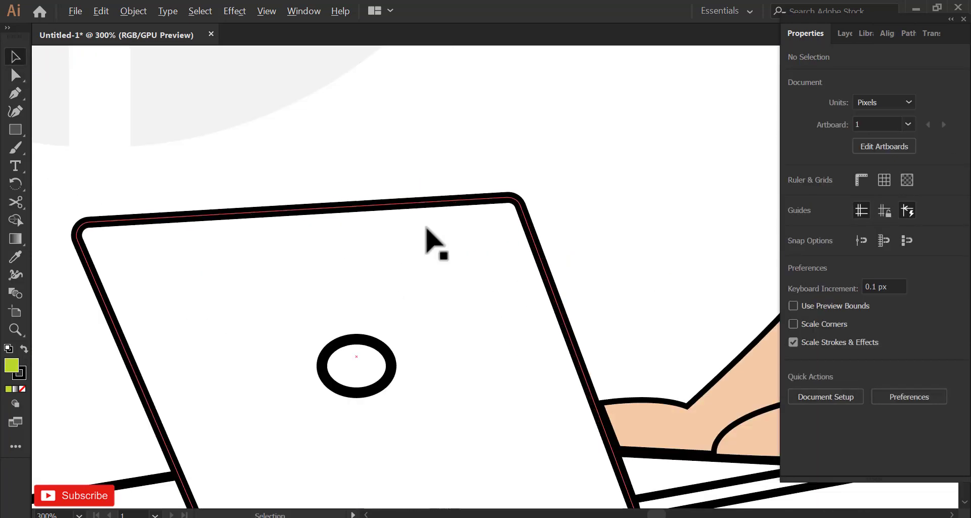
pyautogui.click(427, 228)
pyautogui.click(16, 75)
pyautogui.moveTo(485, 177); pyautogui.dragTo(524, 226)
pyautogui.press('Down')
pyautogui.press('Down')
pyautogui.press('Down')
pyautogui.press('Down')
pyautogui.press('Down')
pyautogui.press('Down')
pyautogui.click(495, 177)
pyautogui.scroll(-4, 498, 172)
pyautogui.scroll(4, 425, 264)
pyautogui.click(426, 263)
pyautogui.click(16, 57)
pyautogui.click(516, 279)
# - Move the flat tabletop outline out from under the laptop to the empty area below and beside the desk
pyautogui.scroll(-2, 516, 280)
pyautogui.scroll(-3, 521, 288)
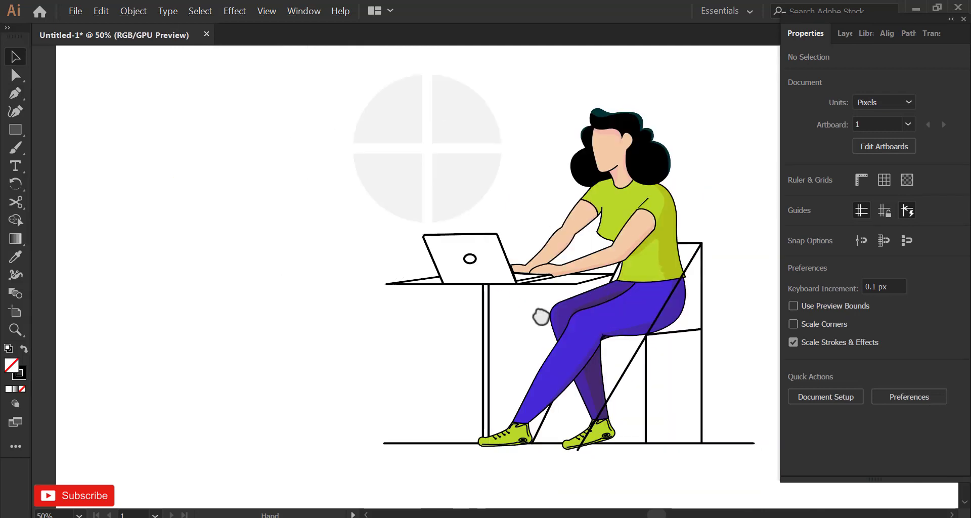
pyautogui.scroll(1, 471, 338)
pyautogui.scroll(1, 471, 338)
pyautogui.moveTo(627, 321); pyautogui.dragTo(239, 487)
pyautogui.click(276, 395)
pyautogui.moveTo(313, 363); pyautogui.dragTo(338, 363)
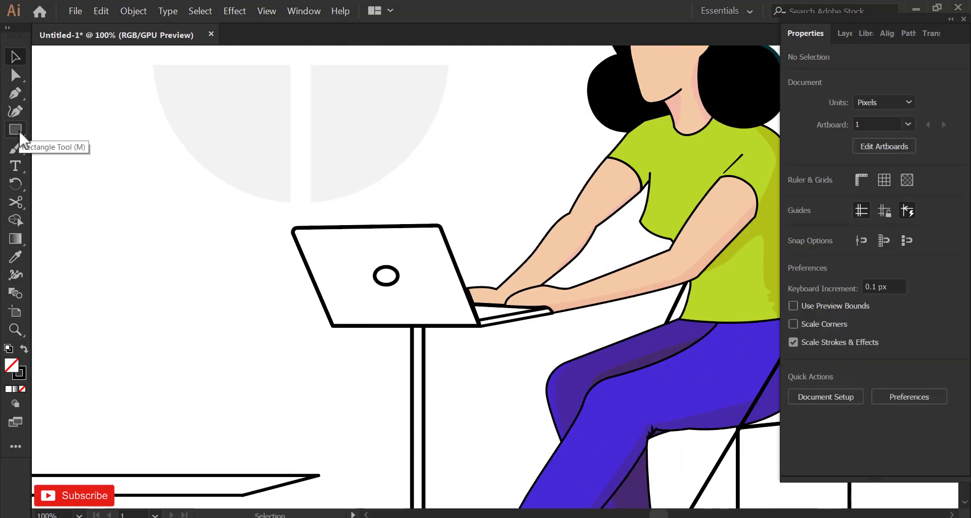
pyautogui.scroll(-1, 412, 329)
pyautogui.scroll(1, 412, 326)
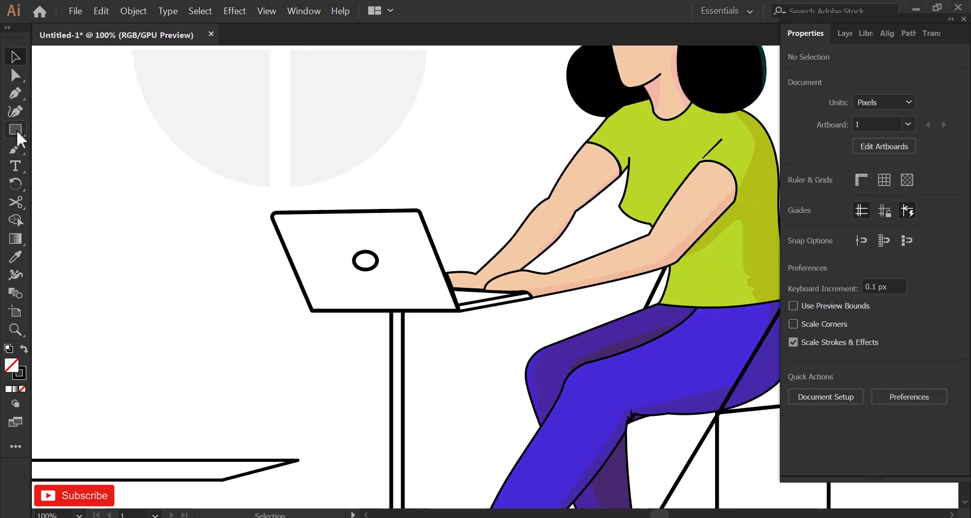
pyautogui.press('\\')
pyautogui.moveTo(201, 296); pyautogui.dragTo(541, 305)
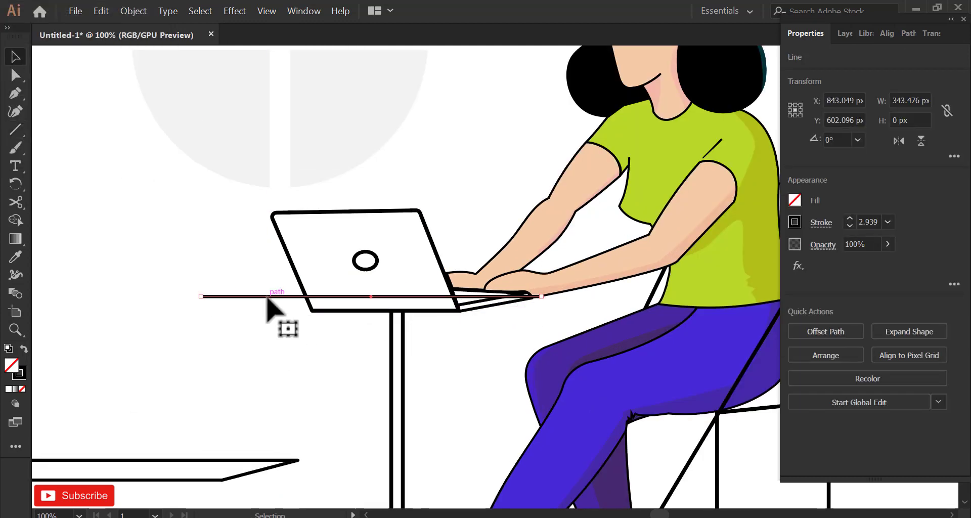
pyautogui.moveTo(161, 241); pyautogui.dragTo(234, 354)
pyautogui.press('Delete')
# - Scale the detached tabletop outline down to about 342 px wide
pyautogui.moveTo(216, 480); pyautogui.dragTo(292, 394)
pyautogui.click(332, 404)
pyautogui.hscroll(-3, 316, 345)
pyautogui.click(299, 406)
pyautogui.hscroll(-3, 314, 405)
pyautogui.moveTo(437, 392); pyautogui.dragTo(362, 396)
pyautogui.moveTo(556, 386); pyautogui.dragTo(525, 386)
pyautogui.click(495, 420)
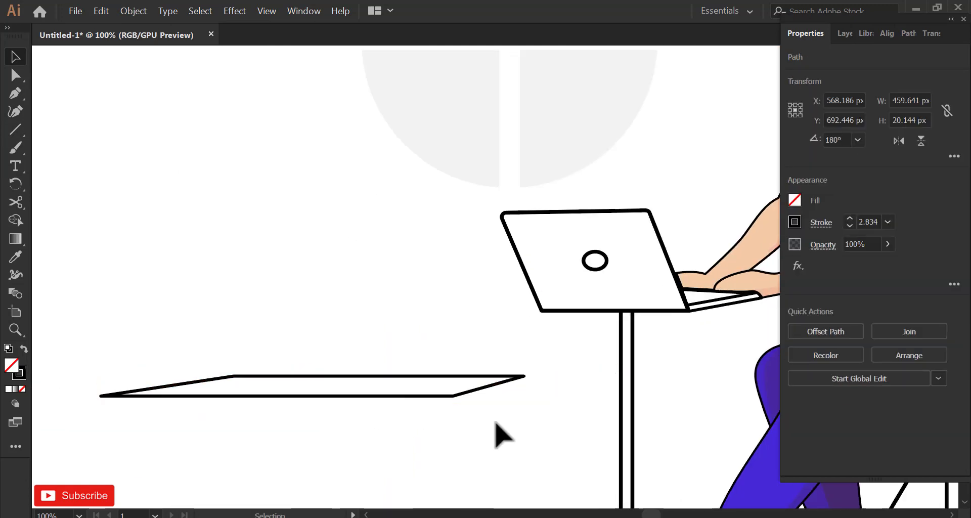
pyautogui.click(425, 396)
# - Duplicate the tabletop outline about 5 px straight below the original to give it thickness
pyautogui.scroll(3, 293, 397)
pyautogui.moveTo(313, 390); pyautogui.dragTo(312, 405)
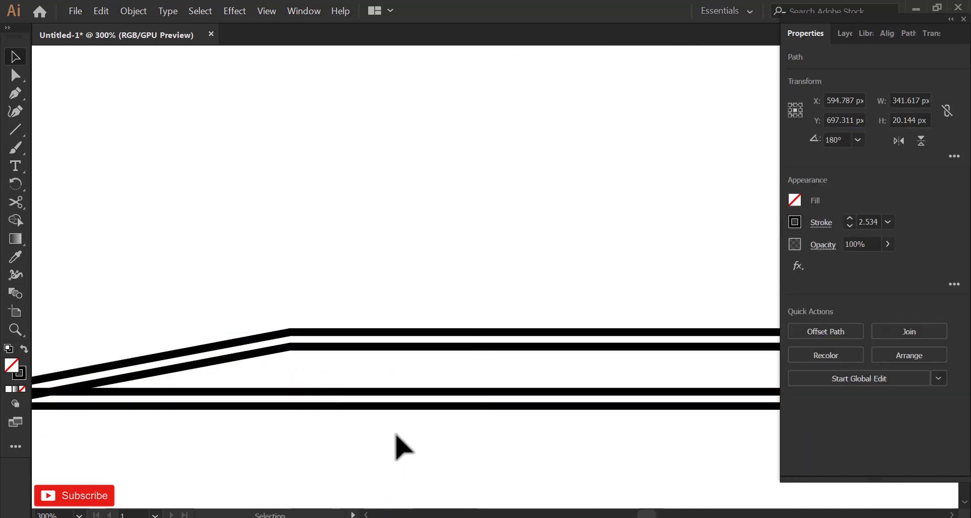
pyautogui.click(397, 431)
pyautogui.scroll(1, 396, 432)
pyautogui.hscroll(-3, 396, 431)
pyautogui.scroll(-2, 230, 373)
# - Try to merge the two overlapping tabletop outlines with the Shape Builder tool
pyautogui.moveTo(217, 349)
pyautogui.mouseDown()
pyautogui.moveTo(238, 393)
pyautogui.moveTo(193, 386)
pyautogui.mouseUp()
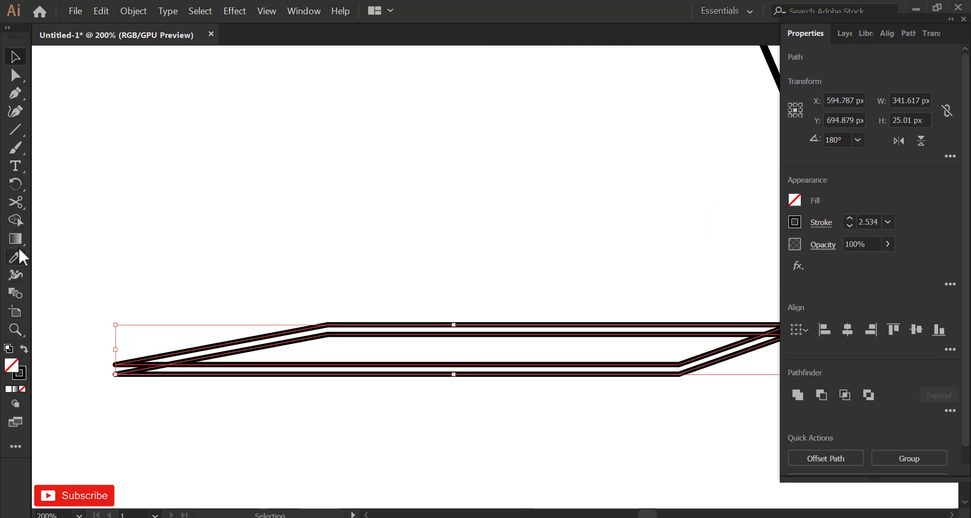
pyautogui.click(15, 221)
pyautogui.moveTo(221, 349); pyautogui.dragTo(248, 358)
pyautogui.moveTo(606, 350); pyautogui.dragTo(519, 341)
# - Draw short vertical line segments about 5 px long joining the two tabletop outlines at their left, front and far right corners
pyautogui.click(15, 129)
pyautogui.scroll(6, 139, 340)
pyautogui.moveTo(38, 365)
pyautogui.mouseDown()
pyautogui.moveTo(139, 340)
pyautogui.moveTo(225, 357)
pyautogui.moveTo(179, 293)
pyautogui.mouseUp()
pyautogui.scroll(-6, 181, 329)
pyautogui.moveTo(764, 311); pyautogui.dragTo(496, 302)
pyautogui.scroll(4, 496, 302)
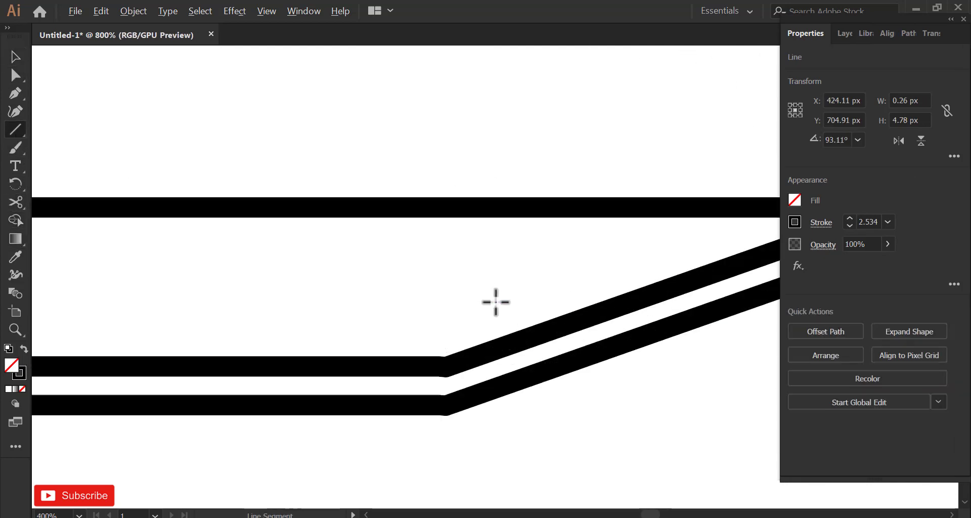
pyautogui.moveTo(446, 366); pyautogui.dragTo(446, 367)
pyautogui.moveTo(728, 263); pyautogui.dragTo(330, 382)
pyautogui.moveTo(509, 326)
pyautogui.mouseDown()
pyautogui.moveTo(509, 364)
pyautogui.moveTo(404, 375)
pyautogui.mouseUp()
# - Align the short line at the tabletop's left tip with the lower outline's corner
pyautogui.scroll(-6, 601, 367)
pyautogui.scroll(9, 200, 381)
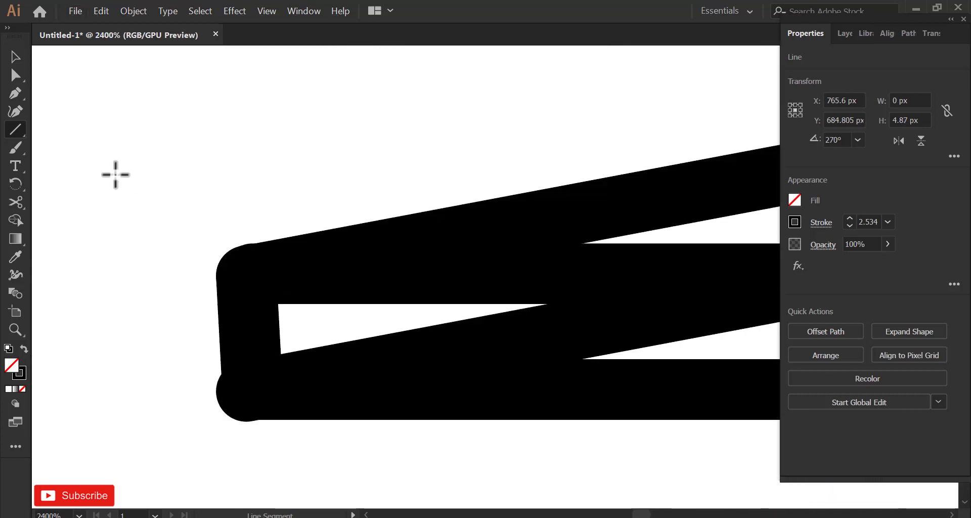
pyautogui.click(251, 390)
pyautogui.moveTo(247, 391); pyautogui.dragTo(247, 391)
pyautogui.click(153, 383)
pyautogui.scroll(-9, 154, 384)
# - Combine the overlapping tabletop regions with Shape Builder into a top face, a front edge and a side edge
pyautogui.moveTo(144, 339); pyautogui.dragTo(508, 399)
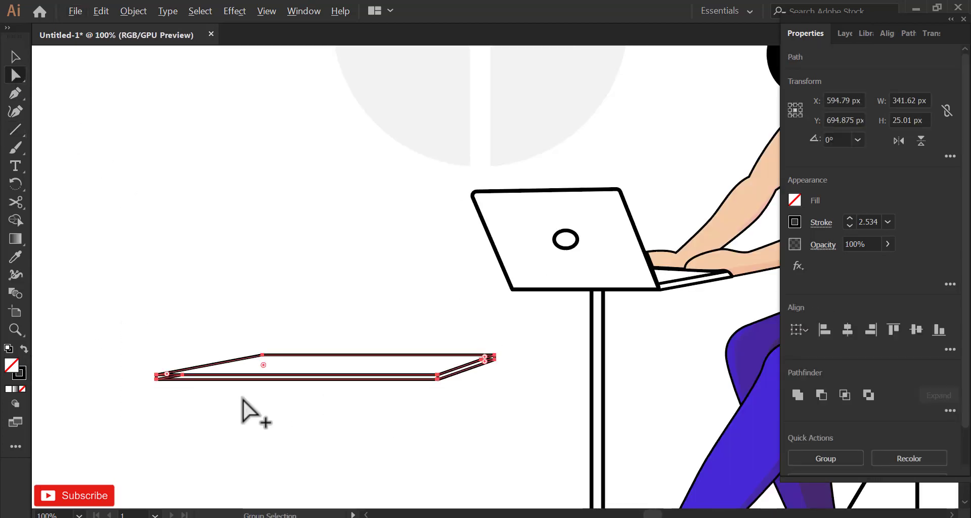
pyautogui.scroll(3, 225, 397)
pyautogui.hotkey('shift', 'm')
pyautogui.moveTo(280, 363); pyautogui.dragTo(440, 384)
pyautogui.scroll(4, 239, 372)
pyautogui.moveTo(302, 349); pyautogui.dragTo(349, 357)
pyautogui.scroll(-4, 349, 355)
pyautogui.moveTo(709, 349); pyautogui.dragTo(190, 343)
pyautogui.scroll(5, 559, 284)
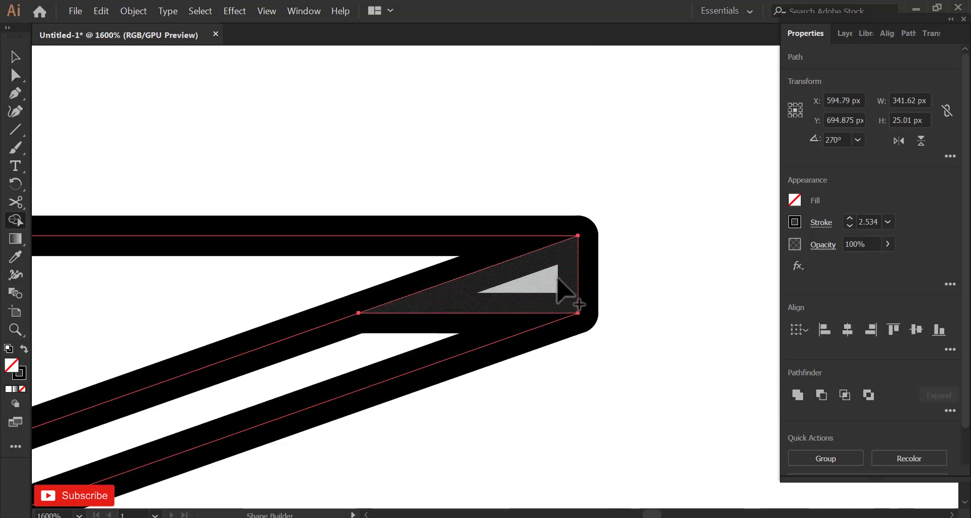
pyautogui.moveTo(558, 281); pyautogui.dragTo(543, 320)
pyautogui.scroll(-7, 586, 308)
# - Group the finished tabletop pieces
pyautogui.click(15, 57)
pyautogui.click(250, 202)
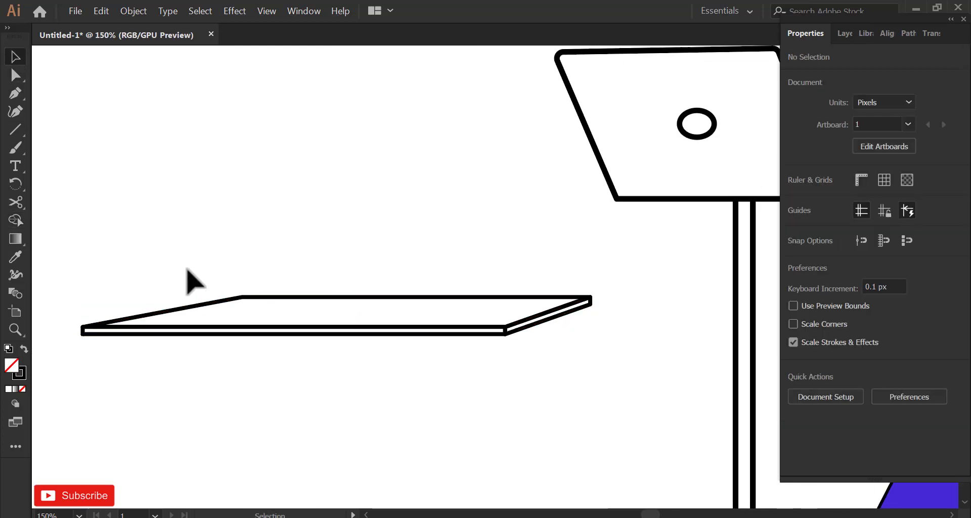
pyautogui.rightClick(454, 330)
pyautogui.click(482, 177)
# - Move the tabletop group to the laptop and fill it with white
pyautogui.scroll(-1, 546, 344)
pyautogui.moveTo(591, 371); pyautogui.dragTo(486, 400)
pyautogui.moveTo(412, 363); pyautogui.dragTo(538, 351)
pyautogui.click(794, 199)
pyautogui.click(515, 292)
# - Position the tabletop beneath the laptop base and send it to the back
pyautogui.scroll(2, 625, 297)
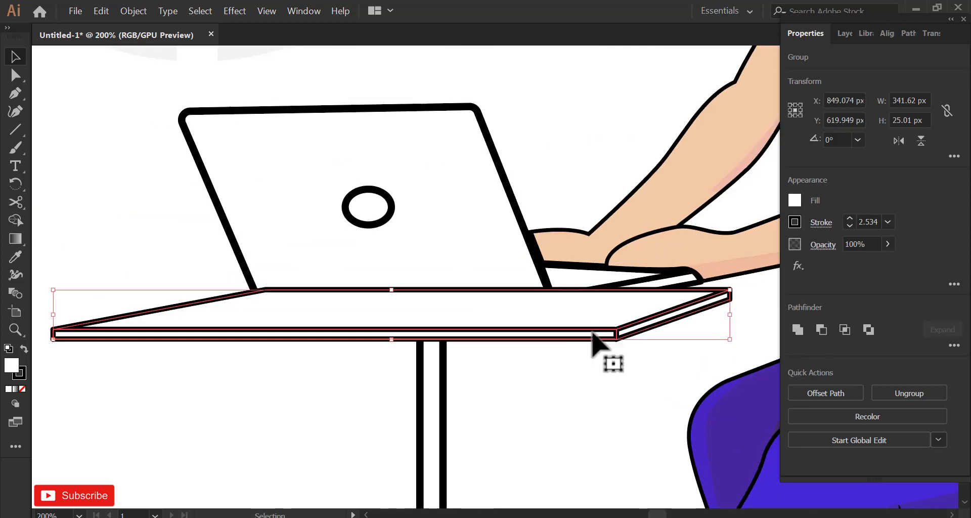
pyautogui.moveTo(602, 328); pyautogui.dragTo(615, 322)
pyautogui.hotkey('ctrl', 'shift', '[')
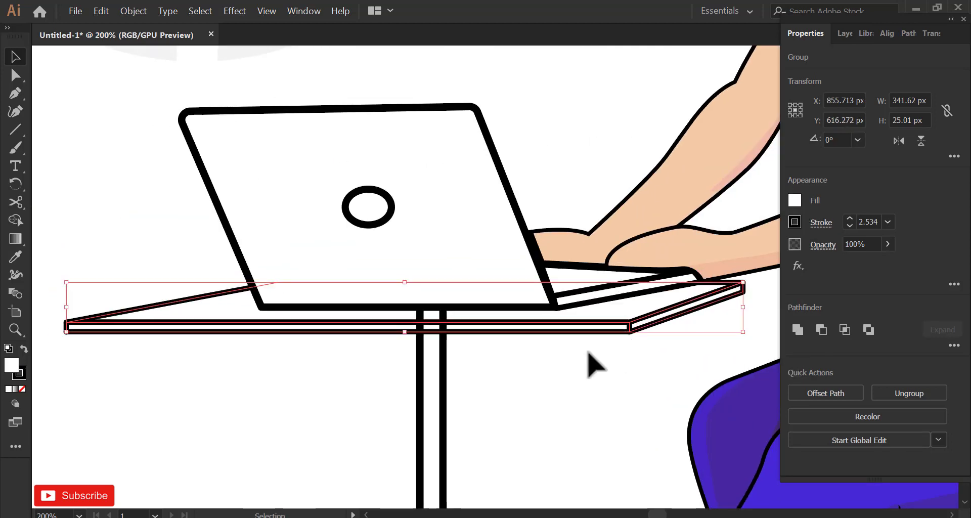
pyautogui.moveTo(65, 336); pyautogui.dragTo(66, 329)
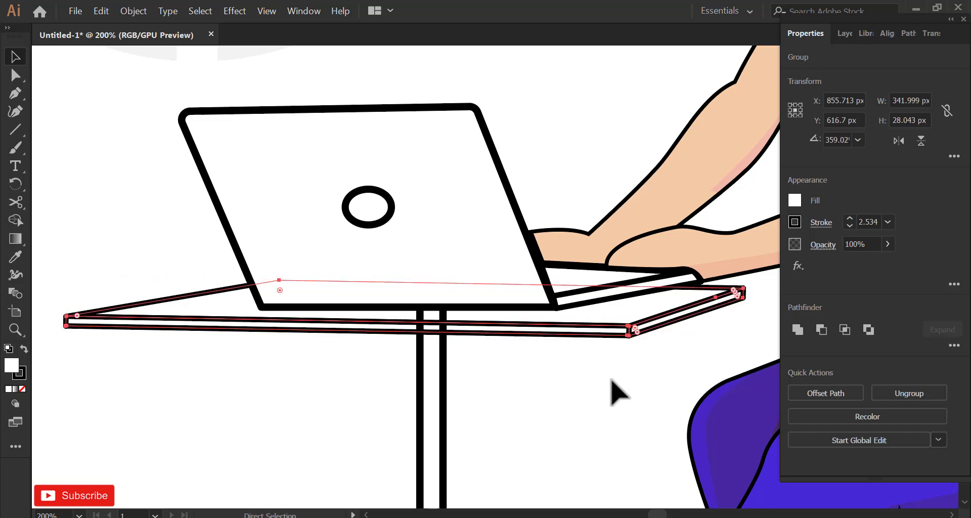
pyautogui.hotkey('ctrl', 'z')
pyautogui.moveTo(620, 334); pyautogui.dragTo(626, 330)
pyautogui.moveTo(586, 368); pyautogui.dragTo(593, 324)
# - Send the two desk leg lines behind the tabletop
pyautogui.click(429, 354)
pyautogui.keyDown('shift'); pyautogui.click(451, 359); pyautogui.keyUp('shift')
pyautogui.rightClick(450, 360)
pyautogui.moveTo(488, 304)
pyautogui.click(620, 336)
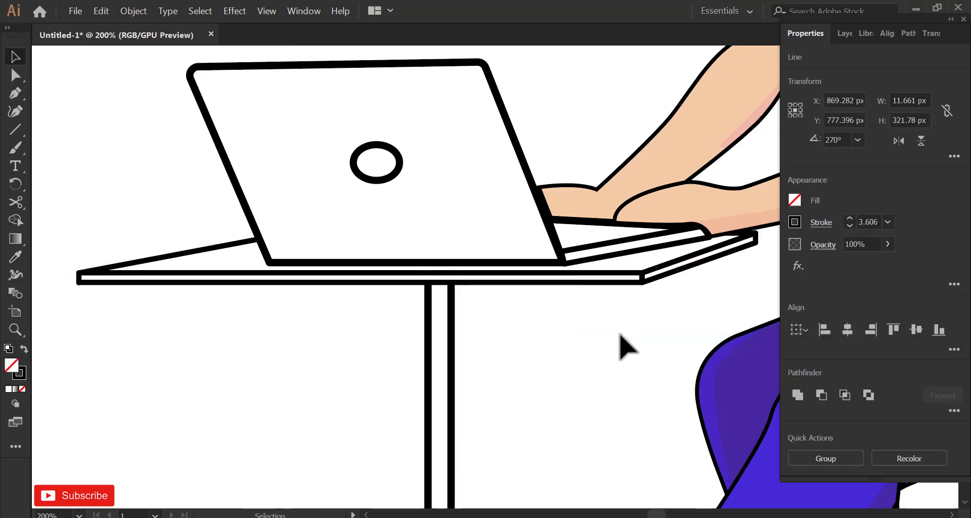
pyautogui.click(621, 336)
# - Shift both desk leg lines about 9 px to the left under the tabletop
pyautogui.scroll(-3, 492, 353)
pyautogui.scroll(-3, 494, 352)
pyautogui.moveTo(407, 328); pyautogui.dragTo(491, 365)
pyautogui.scroll(1, 483, 260)
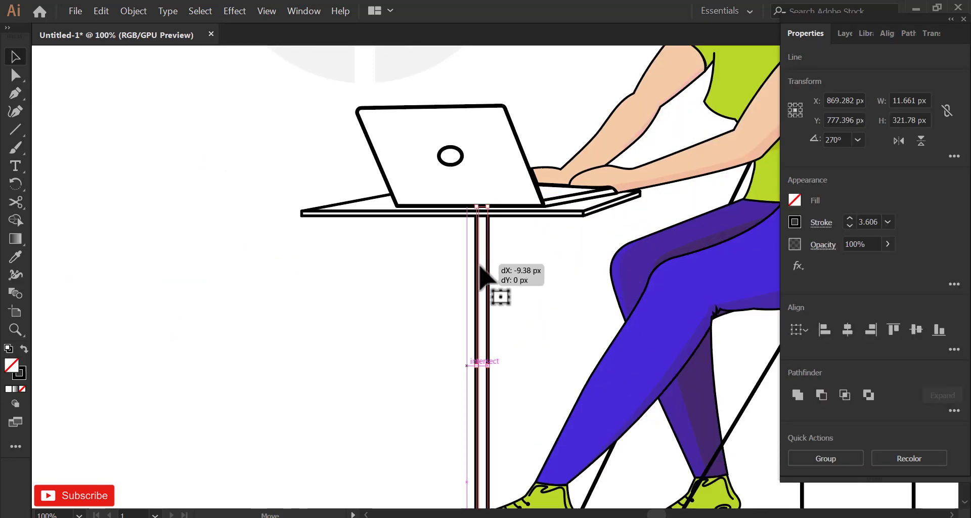
pyautogui.moveTo(480, 266); pyautogui.dragTo(479, 265)
pyautogui.click(391, 371)
# - Nudge the right desk leg line left until the two lines are about 6 px apart
pyautogui.scroll(-2, 391, 372)
pyautogui.scroll(4, 443, 349)
pyautogui.click(408, 350)
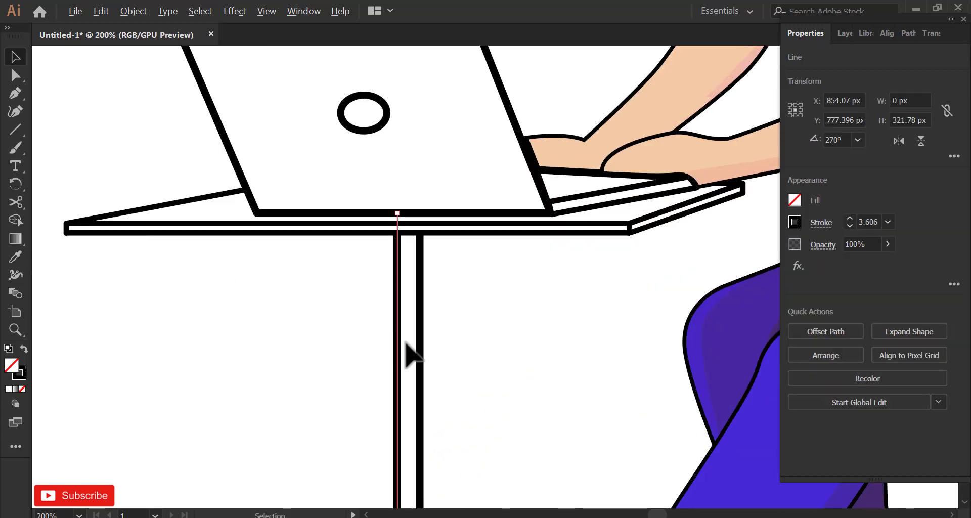
pyautogui.keyDown('shift'); pyautogui.click(422, 388); pyautogui.keyUp('shift')
pyautogui.press('Left')
pyautogui.press('Left')
pyautogui.press('Left')
pyautogui.press('Left')
pyautogui.press('Left')
pyautogui.press('Left')
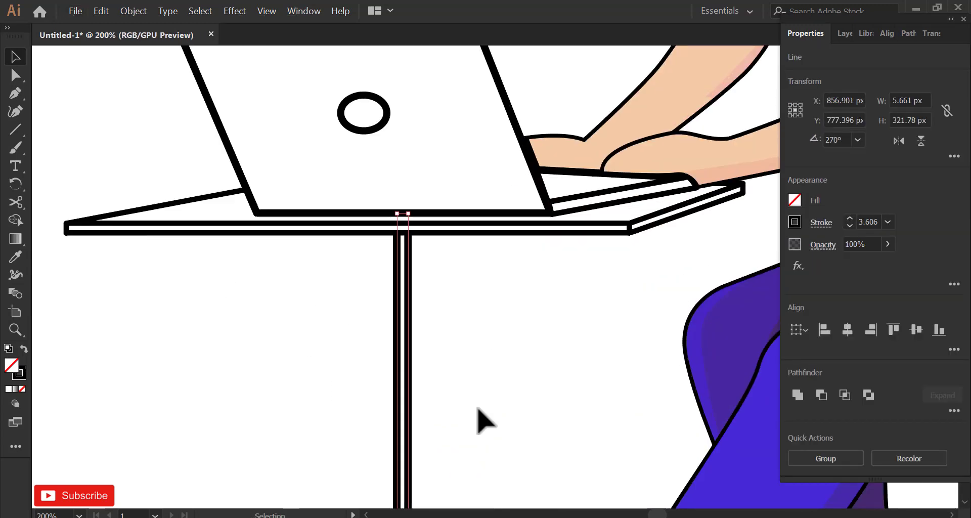
pyautogui.click(219, 344)
# - Delete the pale grey divided circle behind the laptop
pyautogui.scroll(-4, 445, 311)
pyautogui.moveTo(582, 348); pyautogui.dragTo(545, 342)
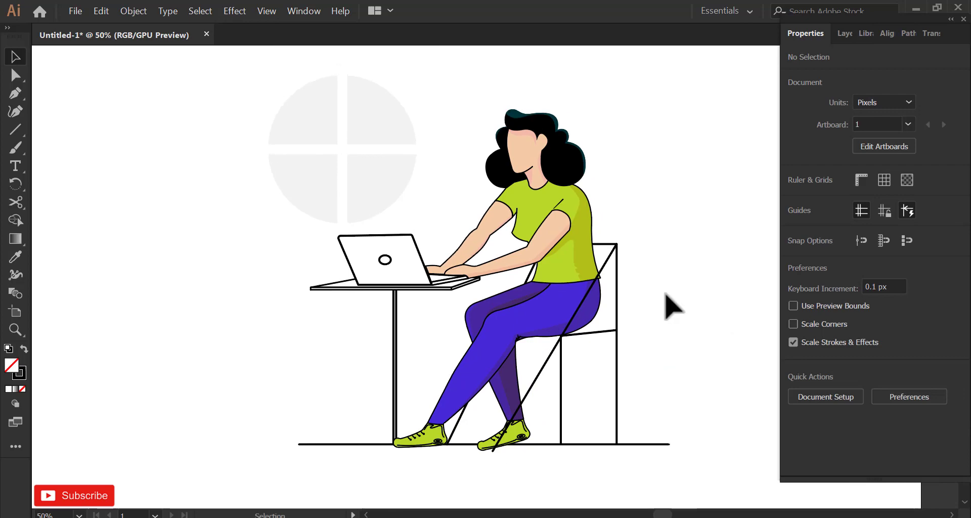
pyautogui.scroll(2, 556, 263)
pyautogui.click(406, 229)
pyautogui.scroll(-2, 448, 228)
pyautogui.scroll(1, 434, 250)
pyautogui.moveTo(408, 229); pyautogui.dragTo(212, 358)
pyautogui.press('Delete')
# - Delete the two separate desk leg lines
pyautogui.scroll(4, 406, 302)
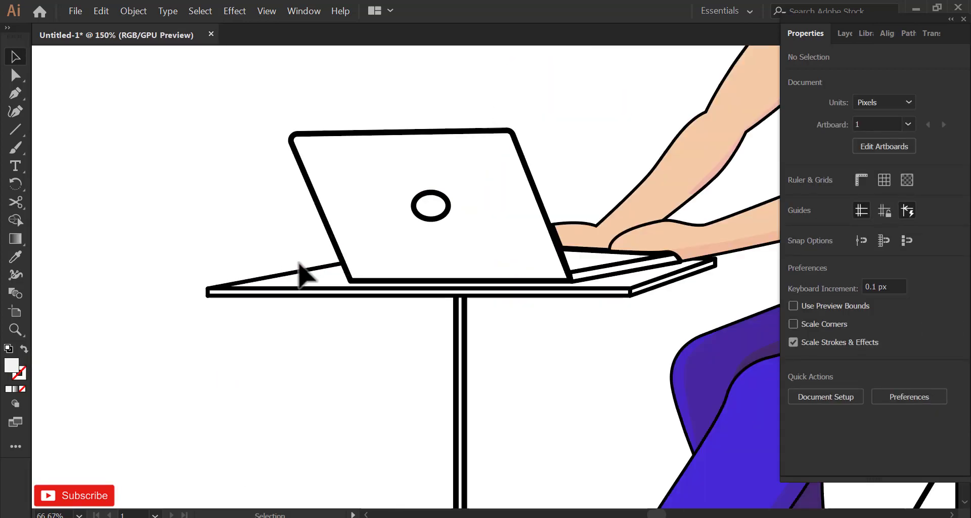
pyautogui.click(292, 290)
pyautogui.scroll(-3, 338, 318)
pyautogui.moveTo(405, 349); pyautogui.dragTo(414, 404)
pyautogui.scroll(3, 375, 405)
pyautogui.press('Delete')
# - Draw an unfilled rectangle about 8 by 314 px as the desk leg from the tabletop to the floor line
pyautogui.scroll(-2, 428, 280)
pyautogui.click(15, 130)
pyautogui.click(71, 131)
pyautogui.click(15, 60)
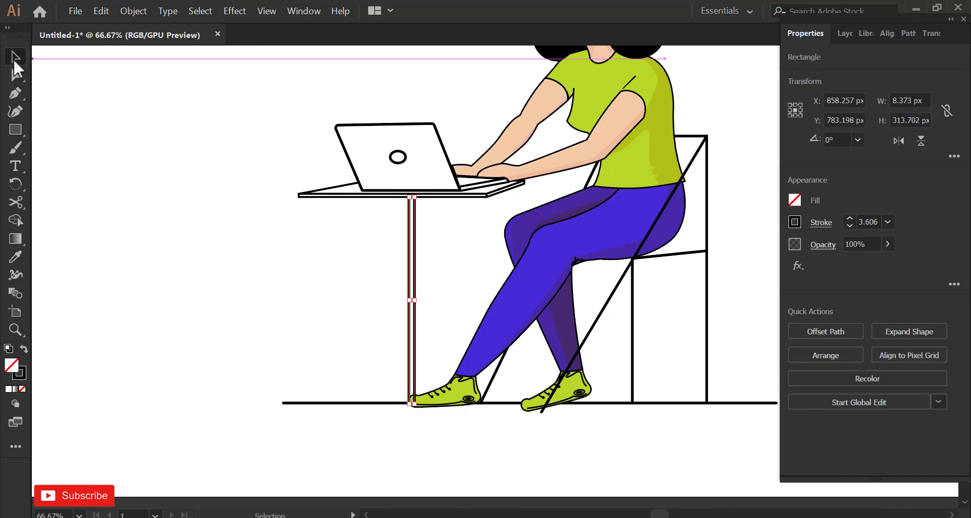
# - Extend the leg rectangle's upper end slightly to meet the tabletop's lower edge
pyautogui.scroll(3, 405, 309)
pyautogui.click(332, 279)
pyautogui.scroll(-2, 364, 358)
pyautogui.scroll(5, 469, 231)
pyautogui.moveTo(353, 280); pyautogui.dragTo(580, 324)
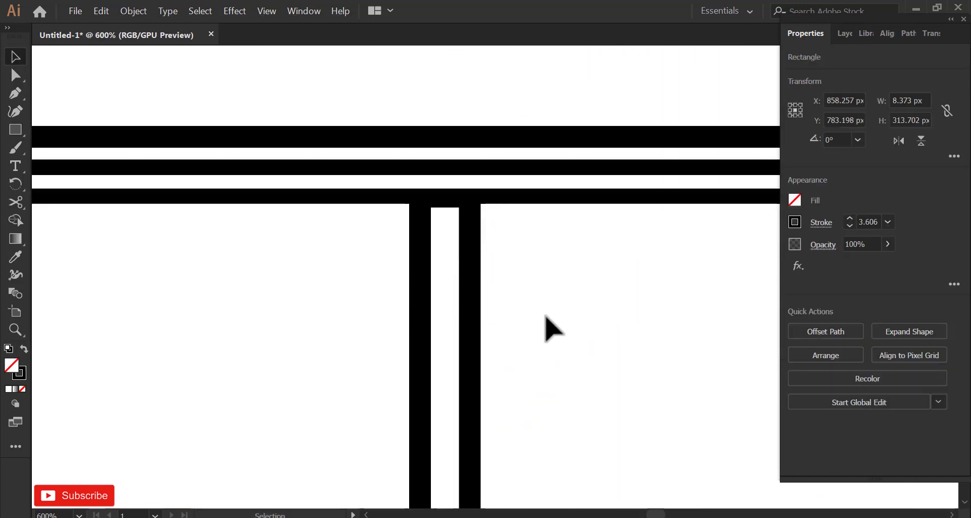
pyautogui.moveTo(445, 197); pyautogui.dragTo(447, 188)
pyautogui.click(362, 261)
# - Group the woman, desk, laptop, chair and floor line, and reposition the group on the artboard
pyautogui.scroll(-8, 351, 264)
pyautogui.scroll(2, 352, 265)
pyautogui.moveTo(256, 125); pyautogui.dragTo(620, 404)
pyautogui.rightClick(448, 286)
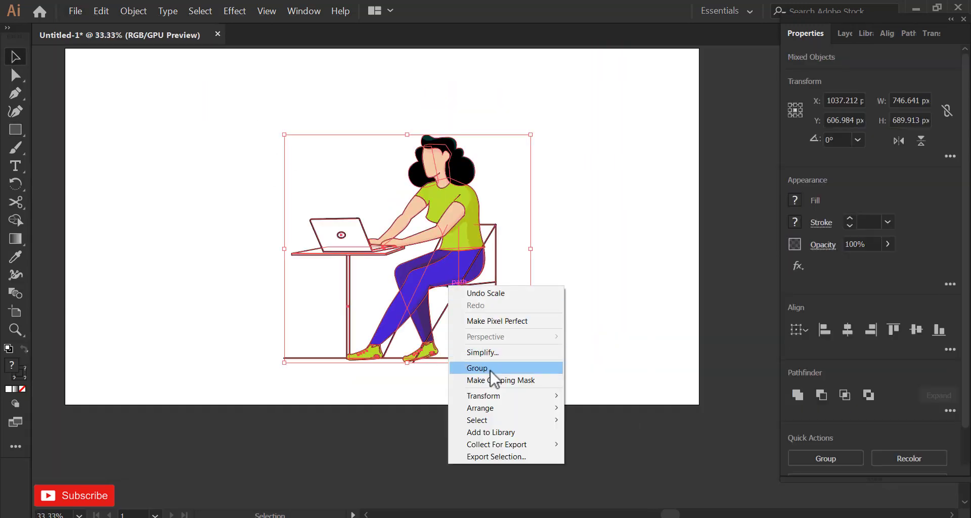
pyautogui.click(490, 370)
pyautogui.moveTo(451, 223); pyautogui.dragTo(407, 196)
pyautogui.moveTo(475, 222); pyautogui.dragTo(606, 272)
pyautogui.click(610, 271)
pyautogui.click(541, 281)
pyautogui.click(618, 281)
pyautogui.moveTo(542, 299); pyautogui.dragTo(543, 306)
pyautogui.click(658, 310)
pyautogui.moveTo(495, 259); pyautogui.dragTo(495, 247)
pyautogui.hotkey('shift', '`')
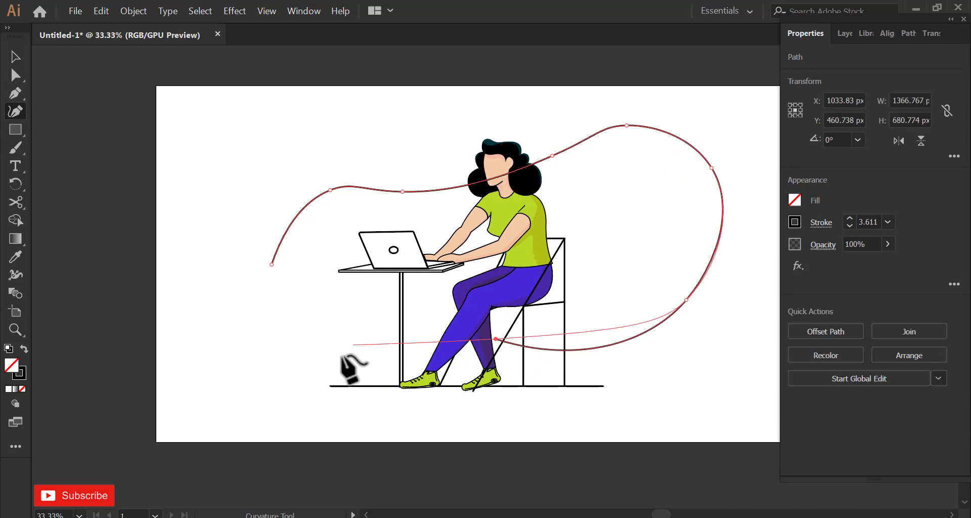
pyautogui.press('Delete')
# - Close the curved background outline around the woman and smooth the tight bend where its left lobe rises toward the desk
pyautogui.click(250, 206)
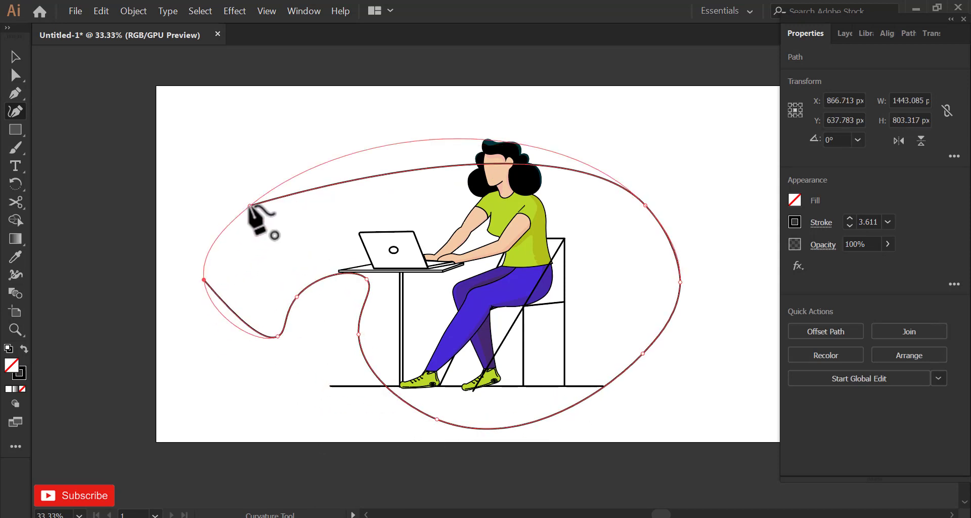
pyautogui.click(278, 336)
pyautogui.hotkey('ctrl', '+')
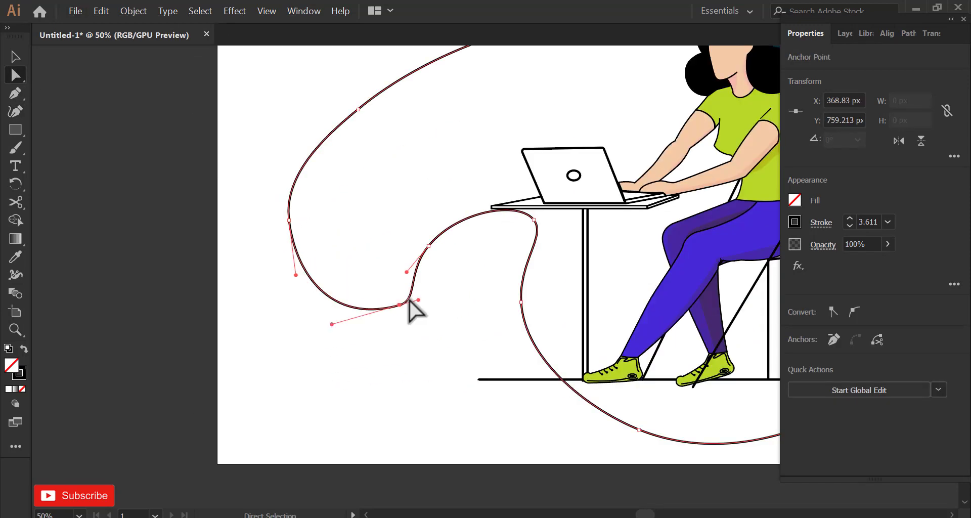
pyautogui.scroll(1, 411, 301)
pyautogui.moveTo(430, 265); pyautogui.dragTo(436, 252)
pyautogui.scroll(-1, 430, 263)
pyautogui.click(399, 305)
pyautogui.scroll(2, 414, 331)
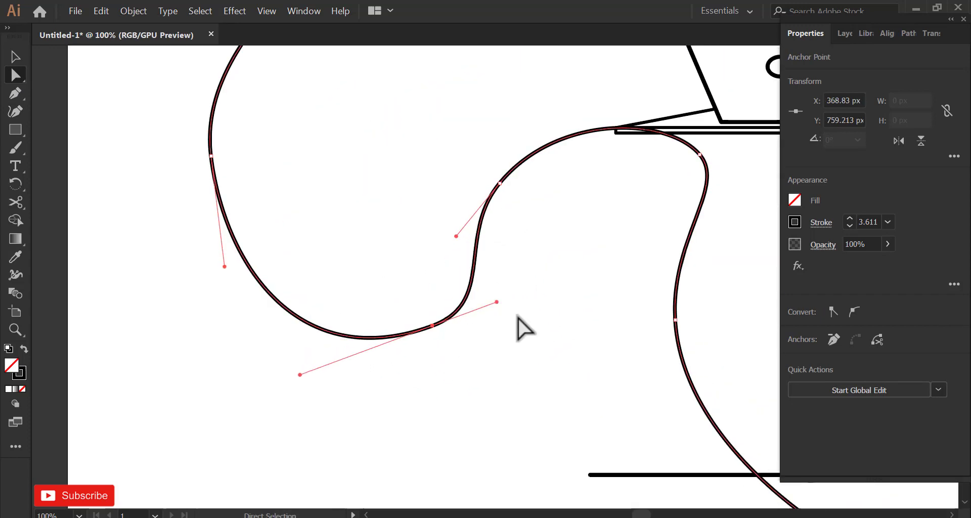
pyautogui.moveTo(468, 315); pyautogui.dragTo(478, 311)
# - Shorten the lower handle of the anchor point between the outline's left lobe and the tabletop for a smoother curve
pyautogui.click(500, 183)
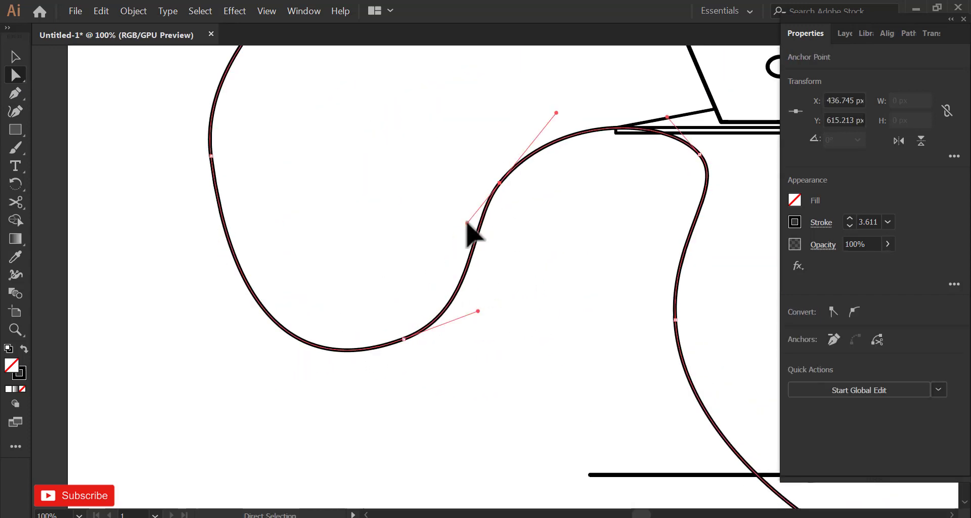
pyautogui.hotkey('ctrl', '-')
pyautogui.hotkey('ctrl', '-')
pyautogui.click(346, 258)
pyautogui.moveTo(347, 313); pyautogui.dragTo(401, 211)
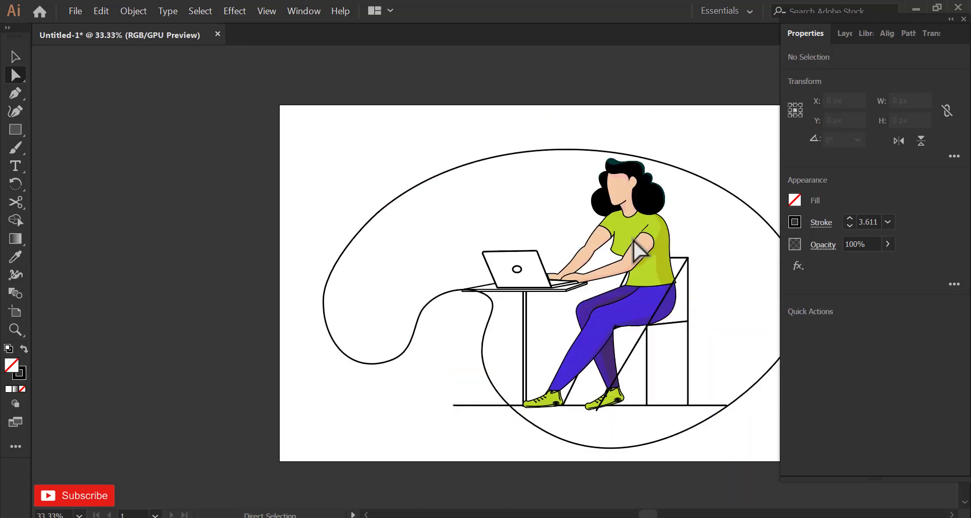
# - Refine the background outline's lower-right curve through its anchor point and handles near the floor line
pyautogui.moveTo(614, 247); pyautogui.dragTo(543, 225)
pyautogui.moveTo(620, 370); pyautogui.dragTo(618, 322)
pyautogui.click(623, 322)
pyautogui.scroll(1, 646, 296)
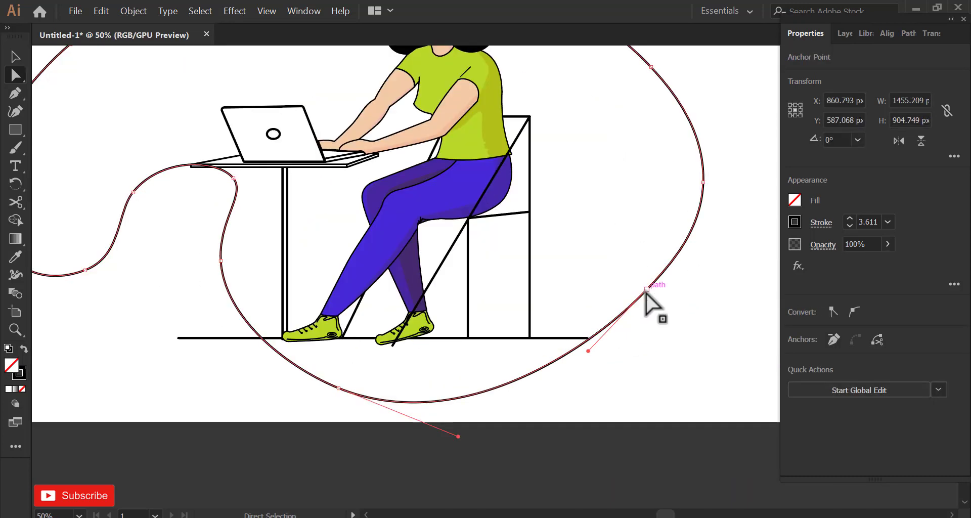
pyautogui.click(652, 292)
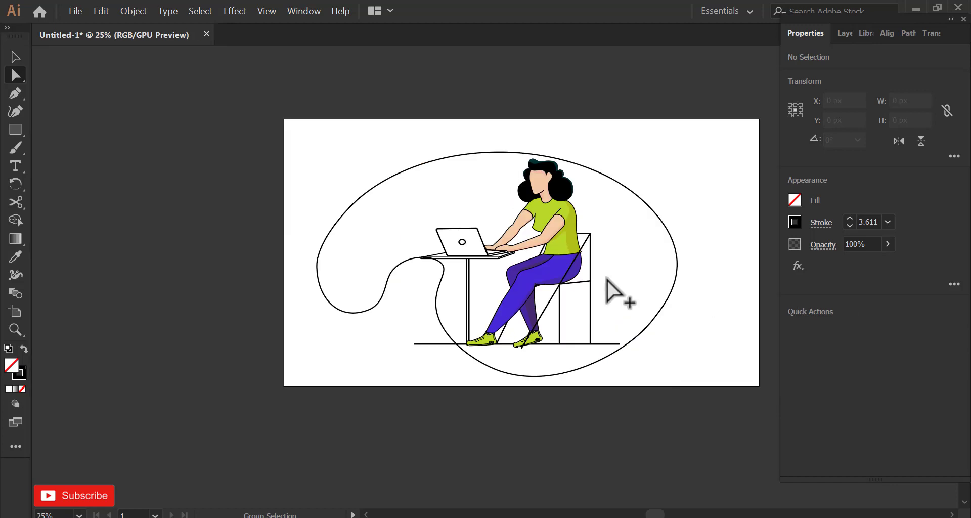
# - Fill the curved background shape with the lightest gray swatch and remove its stroke
pyautogui.hotkey('ctrl', '=')
pyautogui.hotkey('ctrl', 'a')
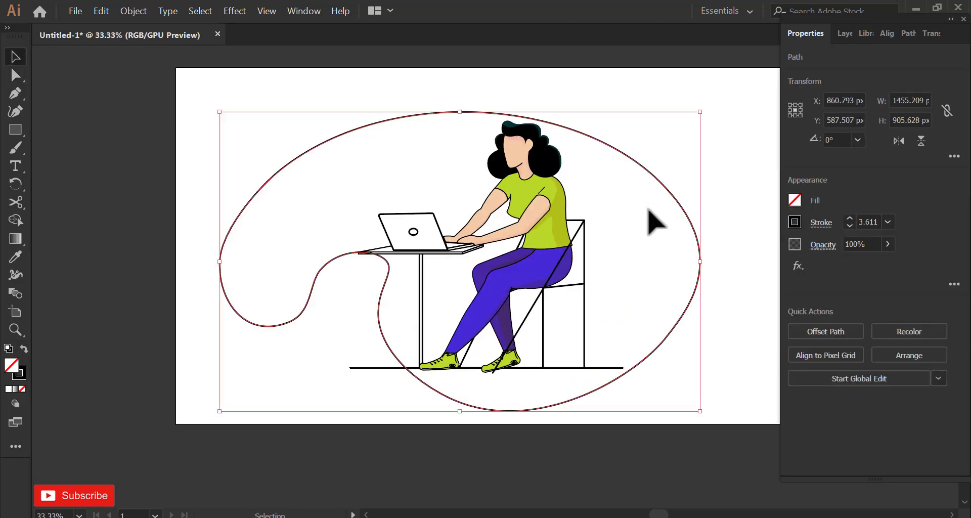
pyautogui.click(795, 200)
pyautogui.click(704, 254)
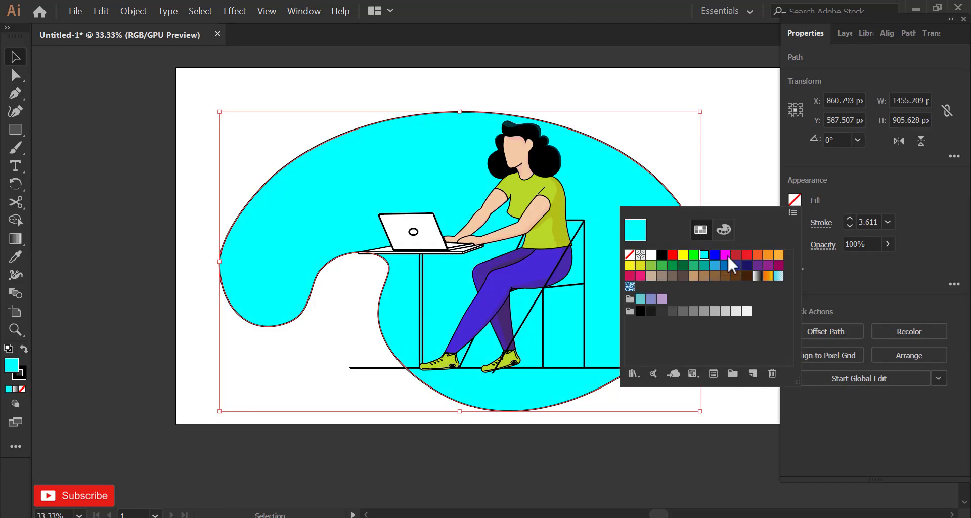
pyautogui.click(736, 311)
pyautogui.click(747, 310)
pyautogui.click(794, 222)
pyautogui.click(630, 277)
# - Scale the gray background shape to about 1257 by 782 px and reposition it up and right behind the woman
pyautogui.moveTo(709, 311); pyautogui.dragTo(671, 252)
pyautogui.moveTo(695, 229)
pyautogui.mouseDown()
pyautogui.moveTo(711, 204)
pyautogui.moveTo(706, 215)
pyautogui.mouseUp()
pyautogui.moveTo(713, 99); pyautogui.dragTo(648, 137)
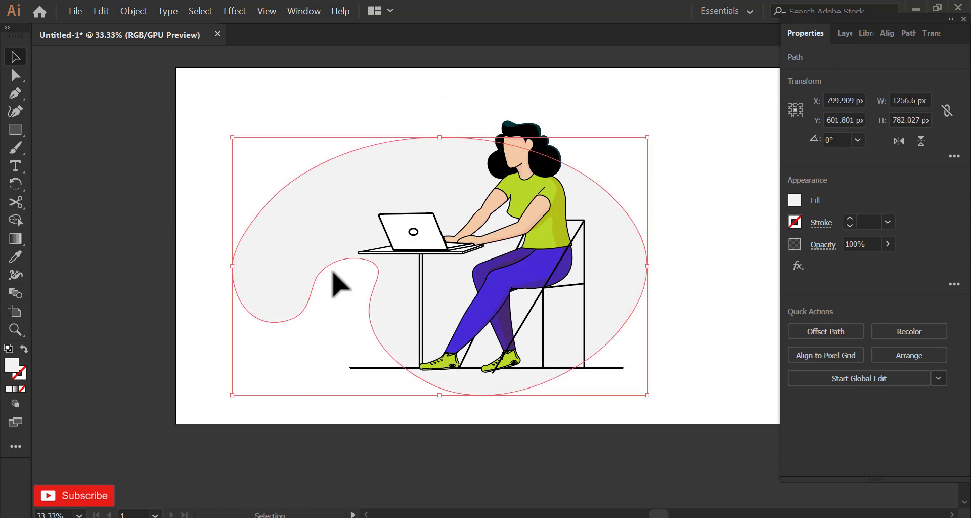
pyautogui.moveTo(310, 268); pyautogui.dragTo(336, 244)
pyautogui.click(689, 325)
pyautogui.moveTo(673, 199); pyautogui.dragTo(669, 204)
pyautogui.click(333, 226)
# - Try a white circle about 104 px across inside the background shape's left lobe, and undo it
pyautogui.moveTo(16, 130); pyautogui.dragTo(65, 158)
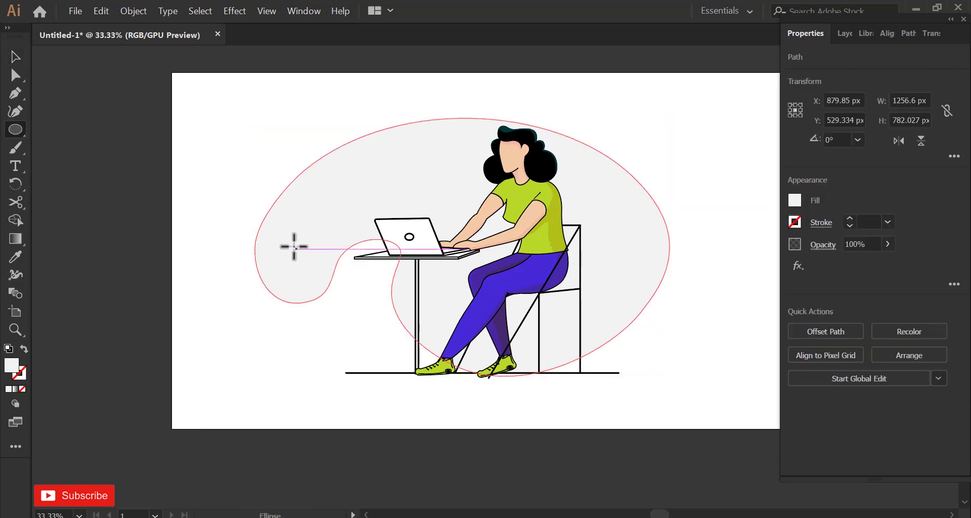
pyautogui.press('v')
pyautogui.scroll(2, 280, 282)
pyautogui.click(797, 202)
pyautogui.click(648, 254)
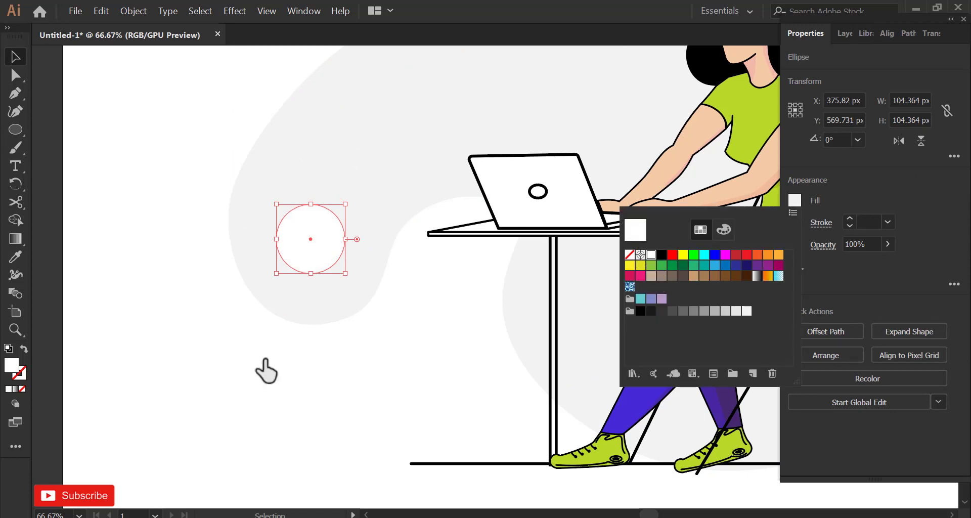
pyautogui.click(265, 372)
pyautogui.scroll(-3, 261, 403)
pyautogui.scroll(1, 261, 404)
pyautogui.hotkey('ctrl', 'z')
pyautogui.hotkey('ctrl', 'z')
# - Group the seated woman scene with the gray background shape and move the group slightly right on the artboard
pyautogui.moveTo(556, 377); pyautogui.dragTo(516, 371)
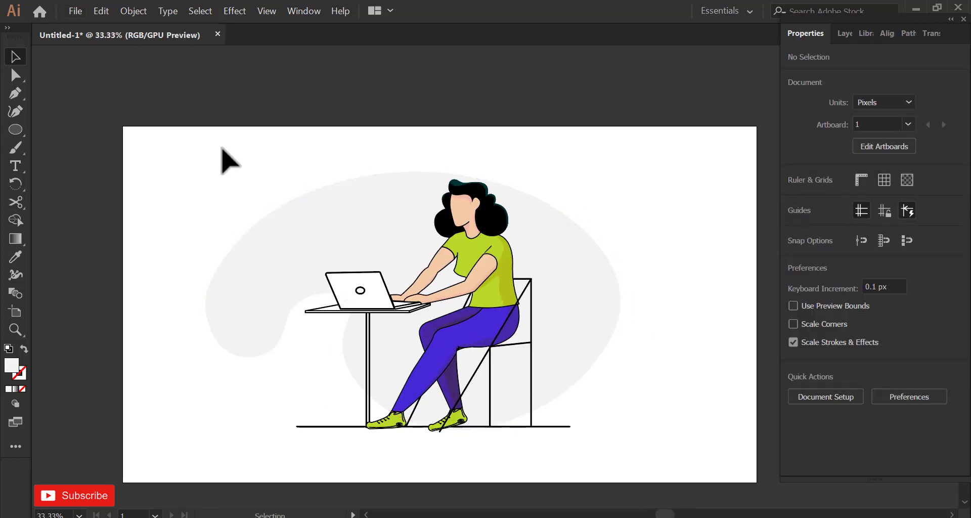
pyautogui.moveTo(221, 147); pyautogui.dragTo(729, 478)
pyautogui.rightClick(551, 181)
pyautogui.click(581, 263)
pyautogui.click(660, 283)
pyautogui.moveTo(477, 326); pyautogui.dragTo(430, 318)
pyautogui.moveTo(639, 328); pyautogui.dragTo(656, 328)
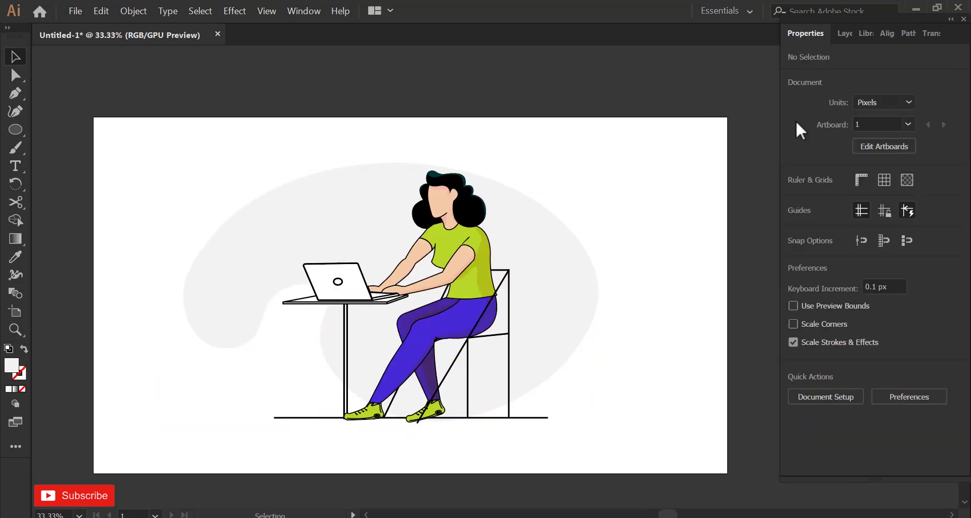